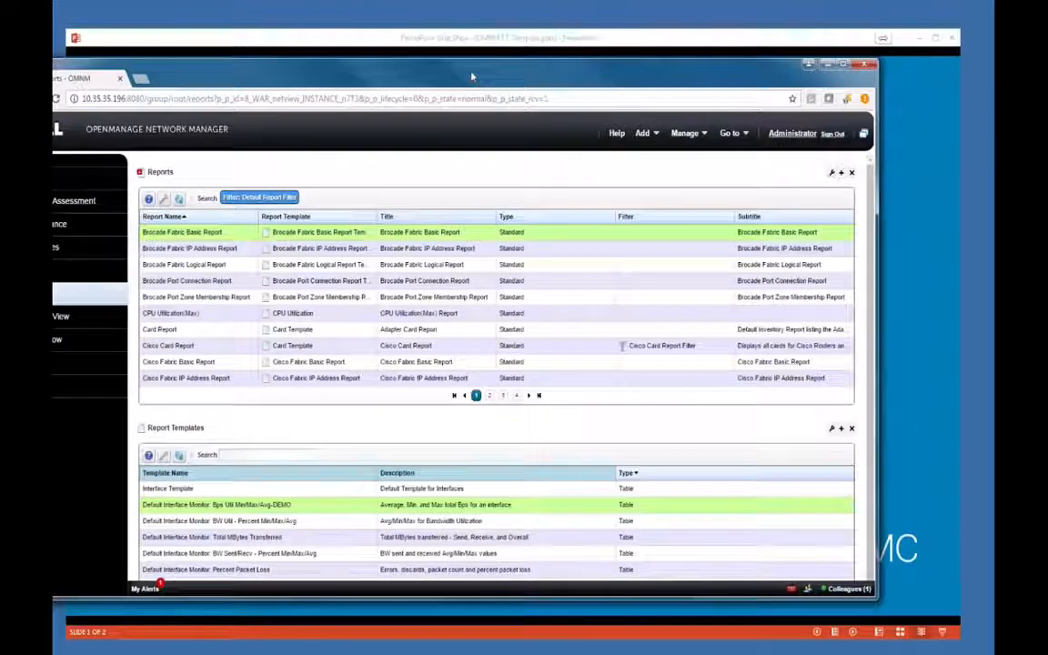
Bring the browser window showing the Reports page fully into view and maximize it
left_click_drag(472, 76, 537, 39)
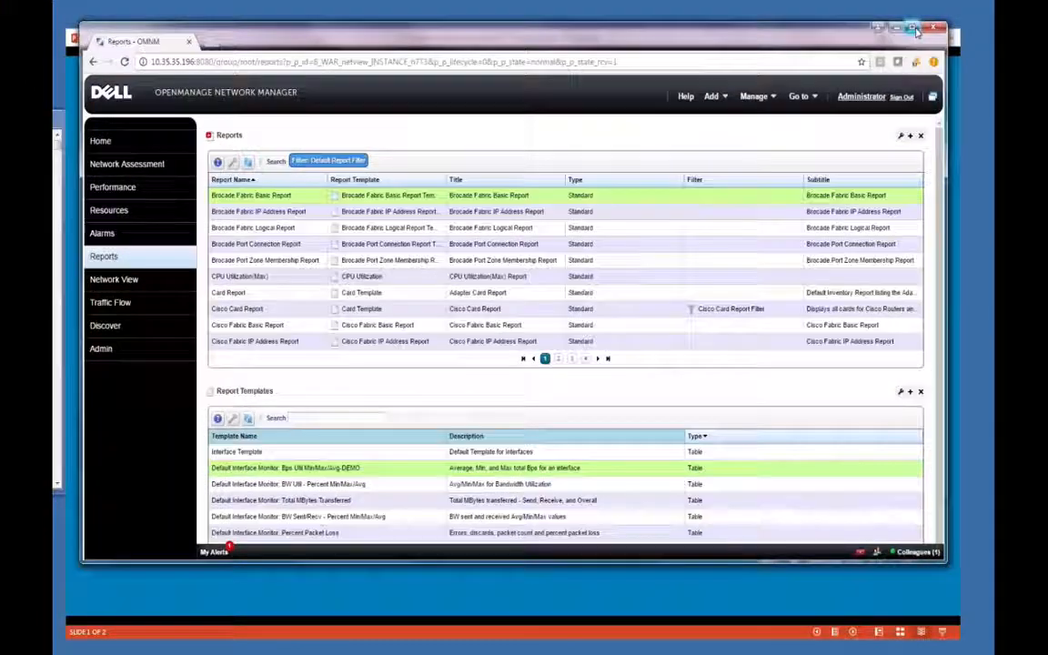
double_click(537, 39)
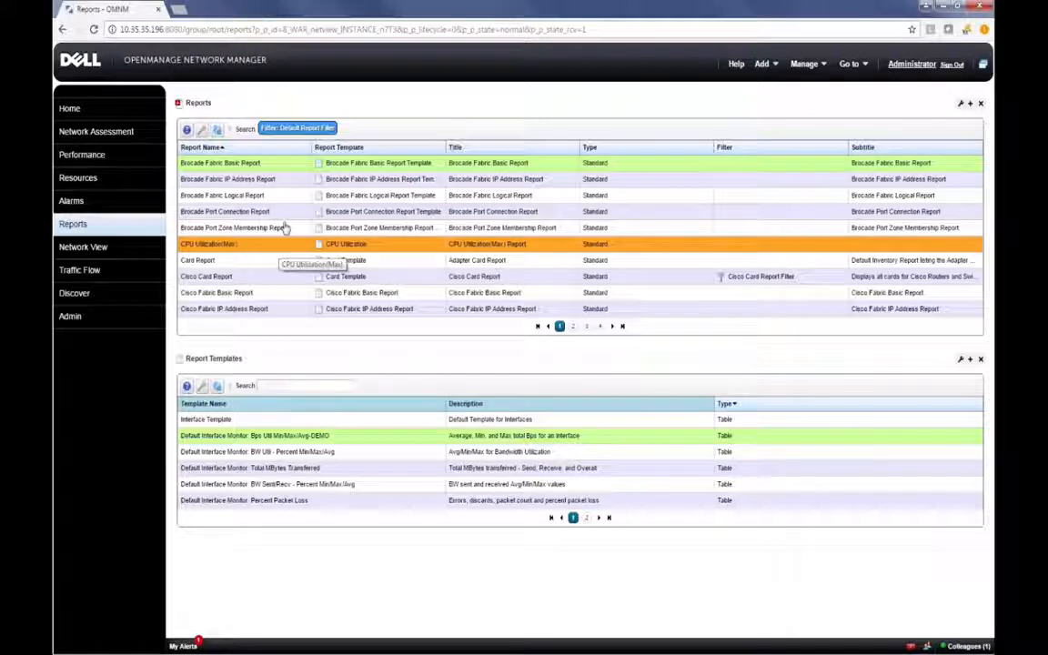
Search the Reports list for "interface"
left_click(260, 196)
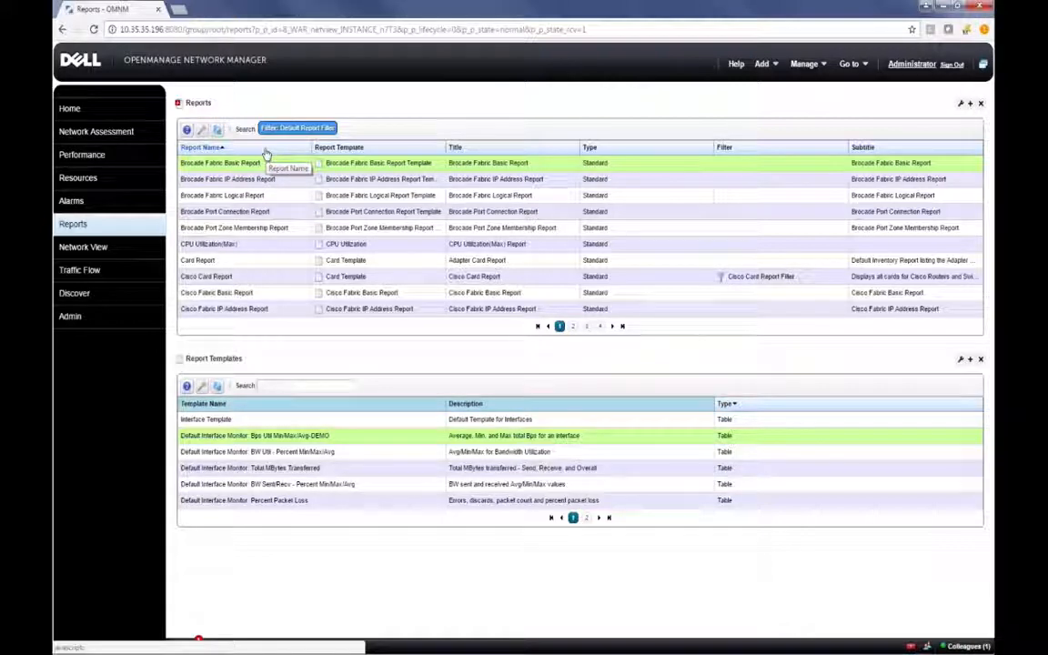
left_click(250, 165)
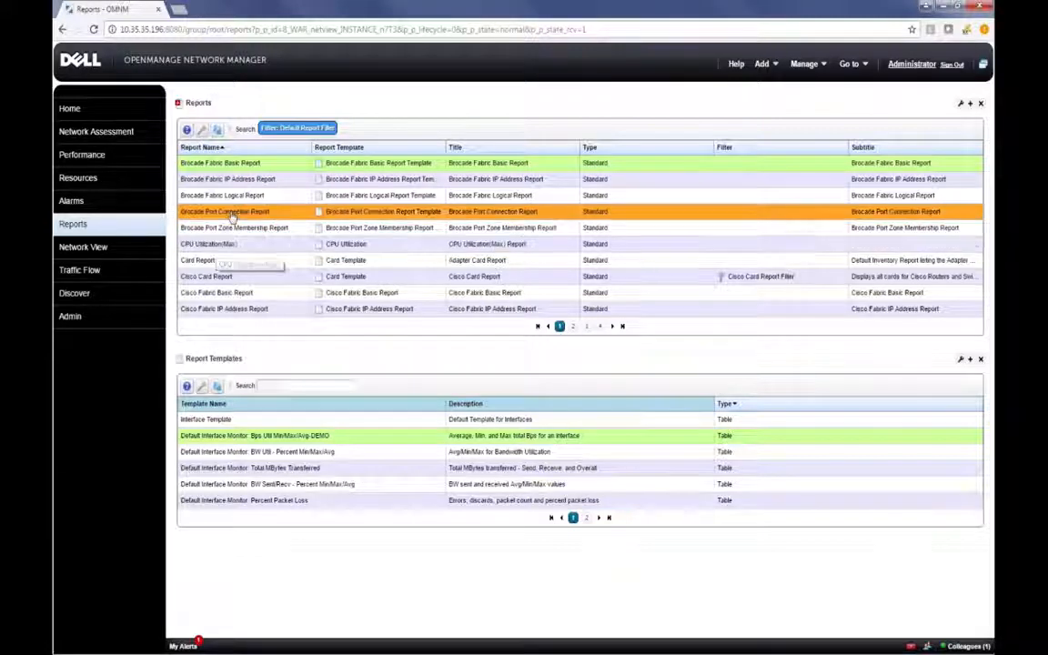
left_click(246, 130)
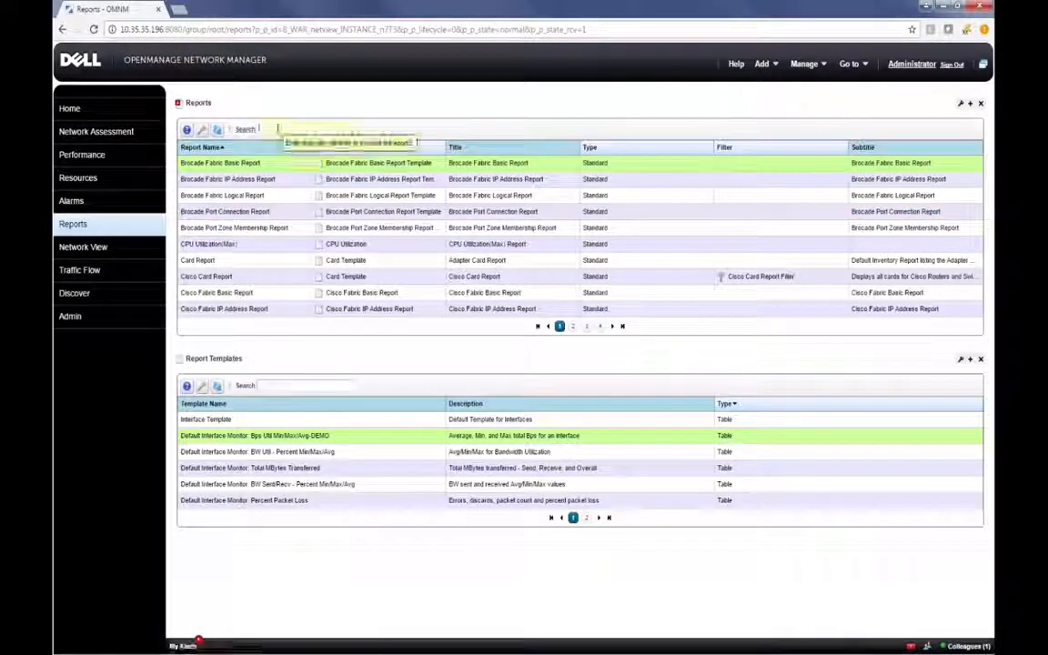
type("interface")
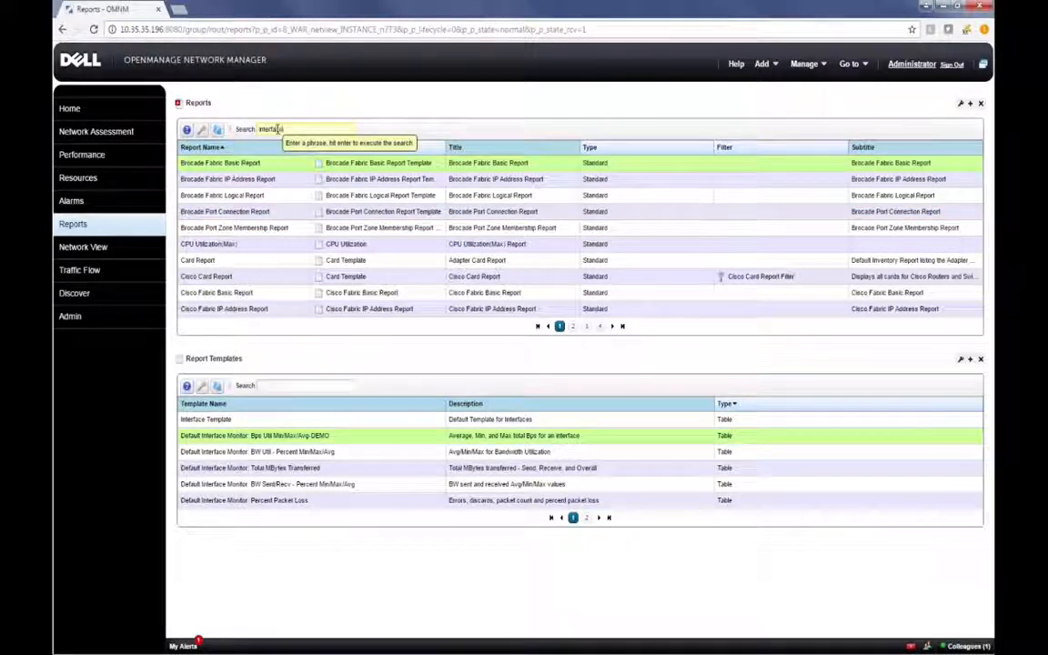
key("Return")
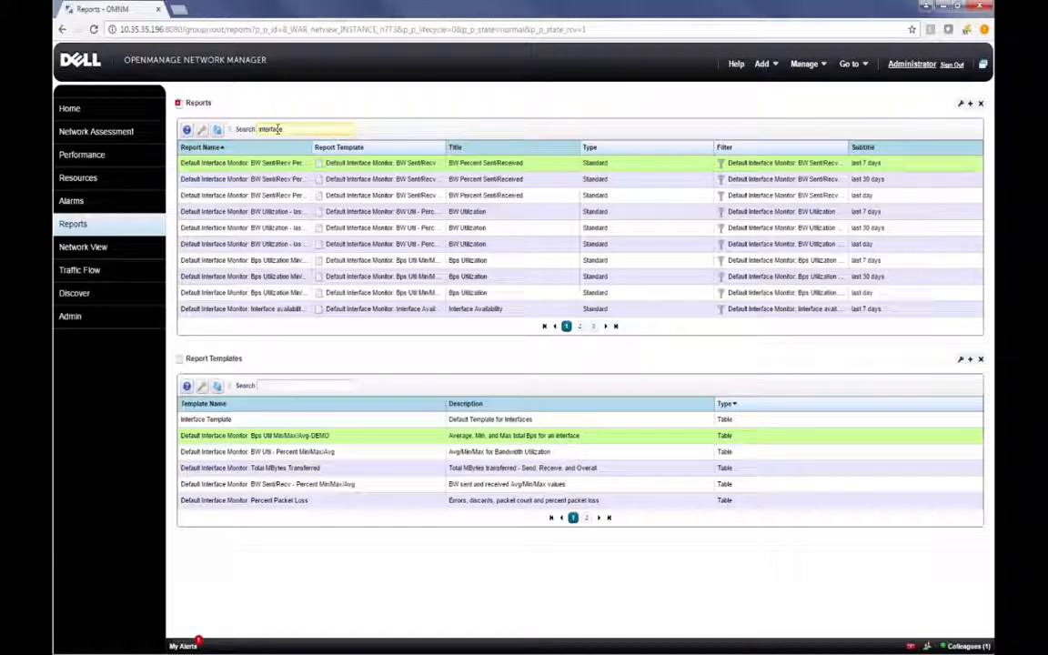
Start a new report named testrep, then close its form without saving
left_click(282, 164)
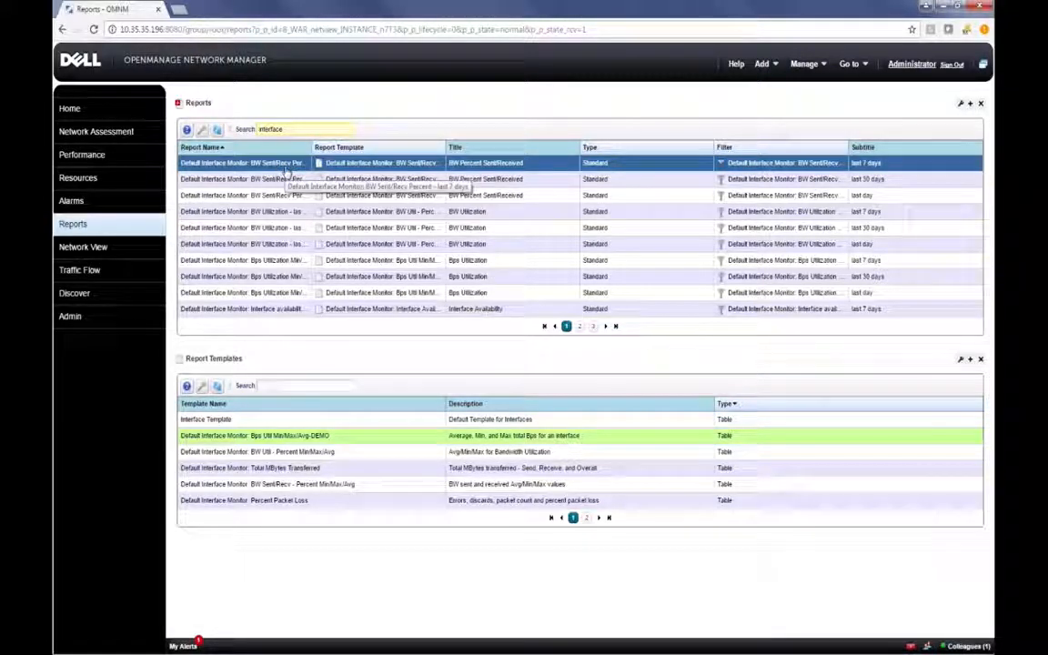
right_click(293, 164)
key("Escape")
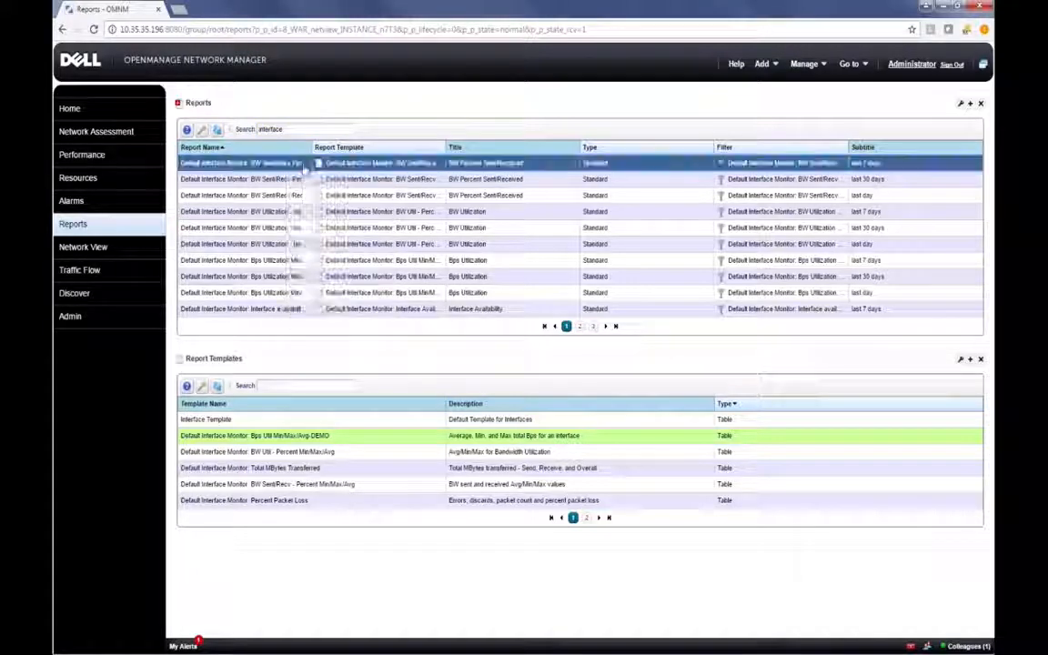
right_click(303, 169)
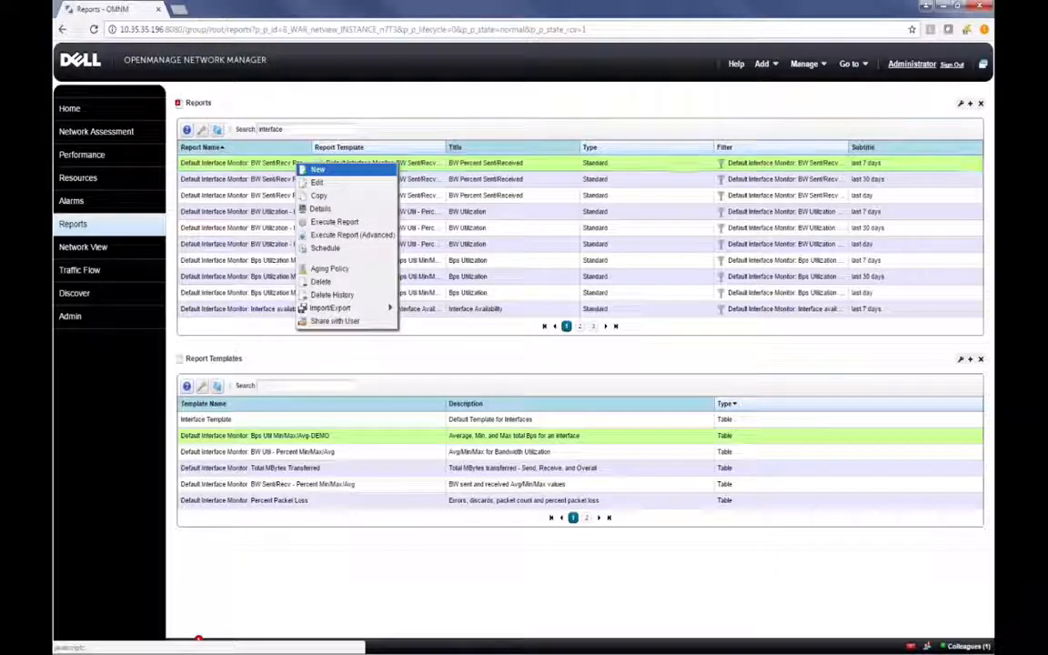
left_click(303, 169)
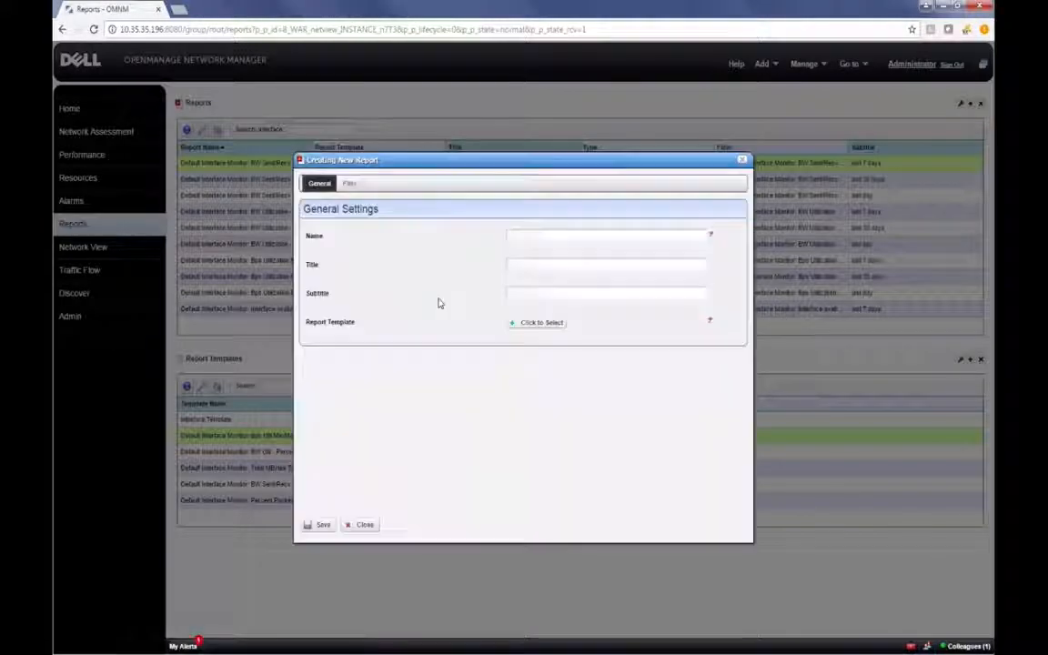
left_click(540, 238)
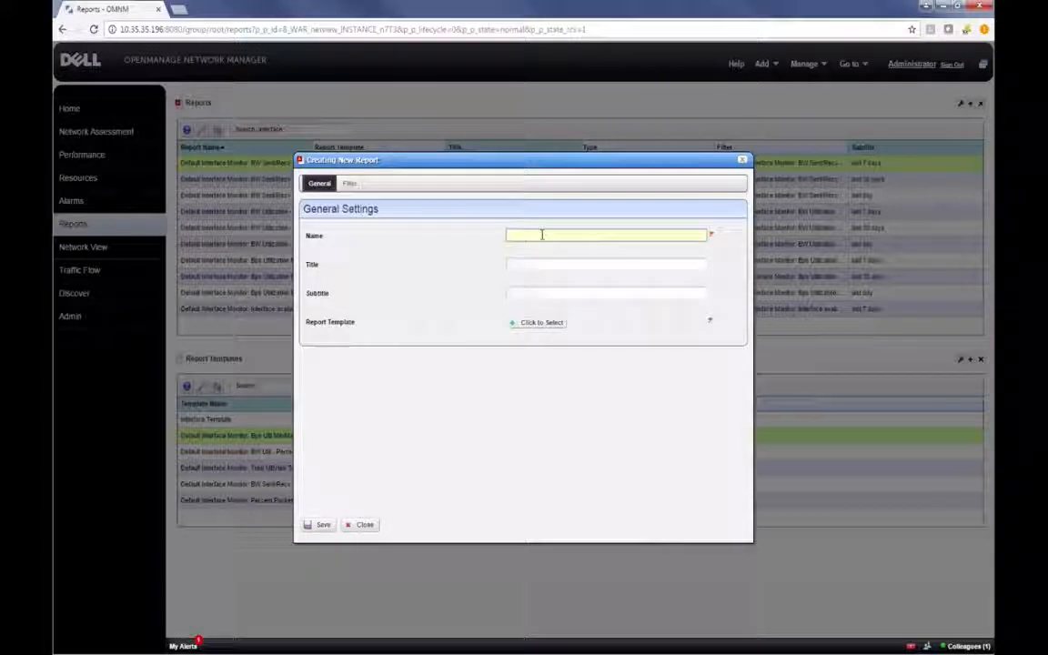
type("Inst")
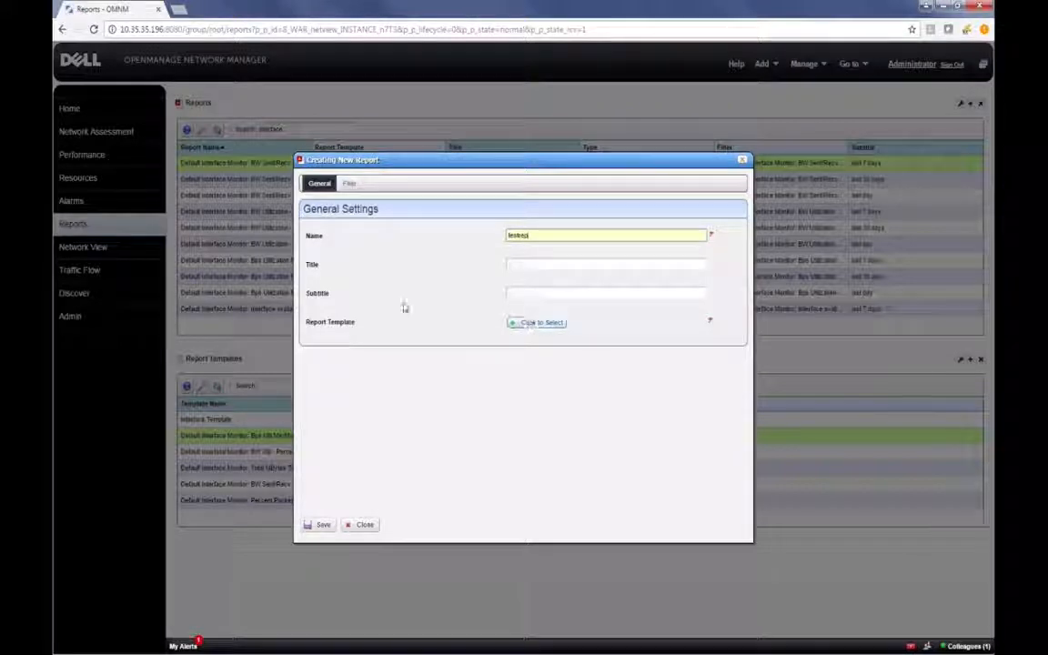
left_click(347, 183)
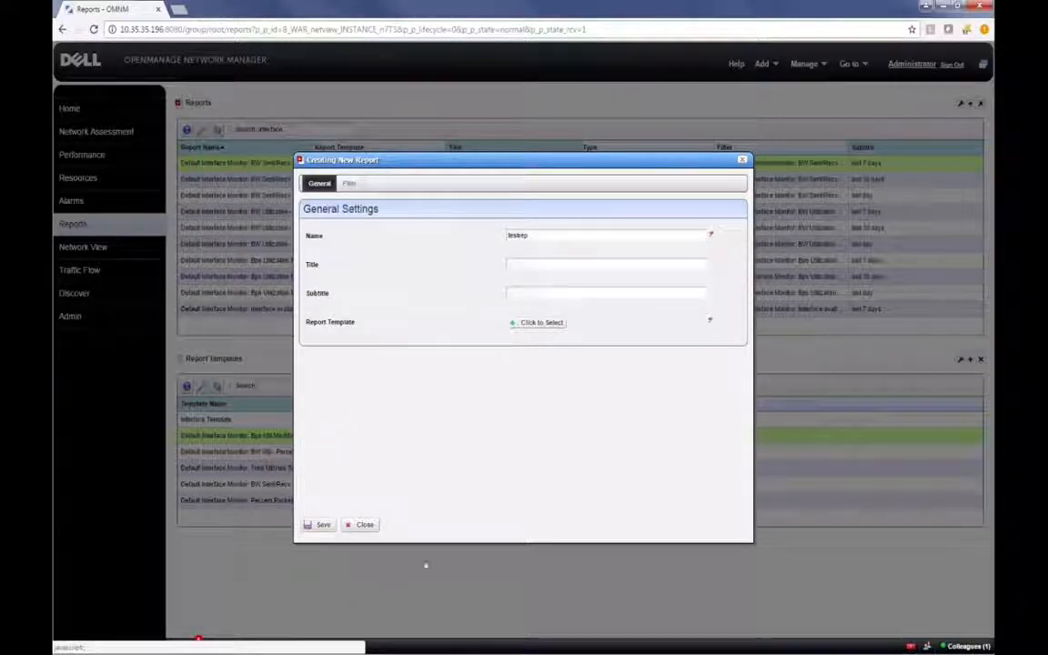
left_click(360, 525)
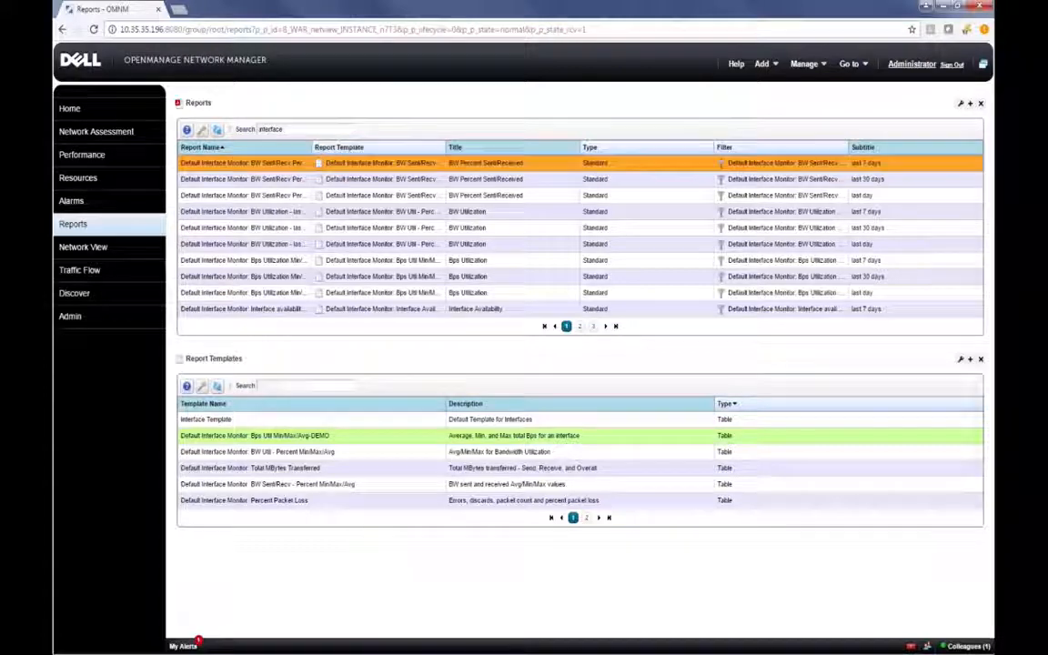
Review the general and filter settings of the "Default Interface Monitor: BW Sent/Recv Percent - last 7 days" report in its editor, then close it
right_click(291, 164)
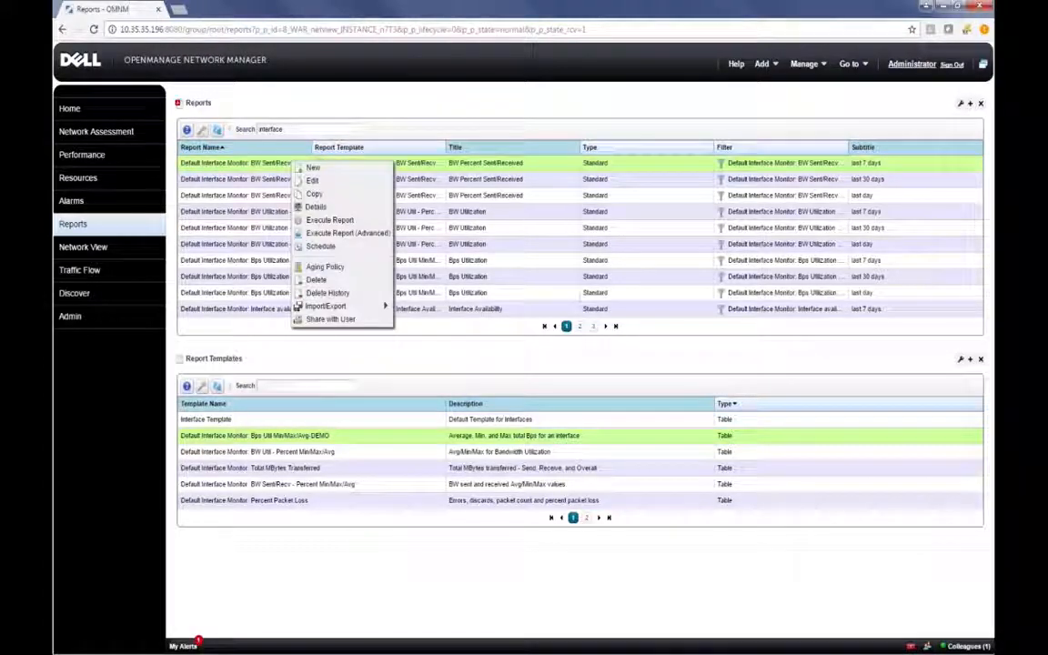
left_click(314, 182)
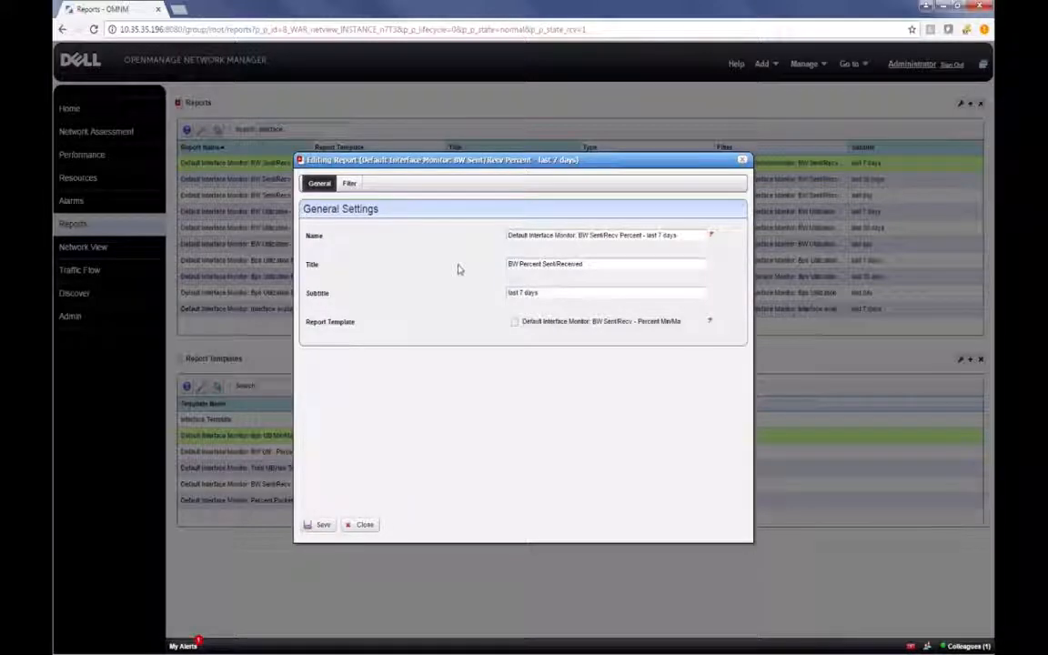
left_click(349, 183)
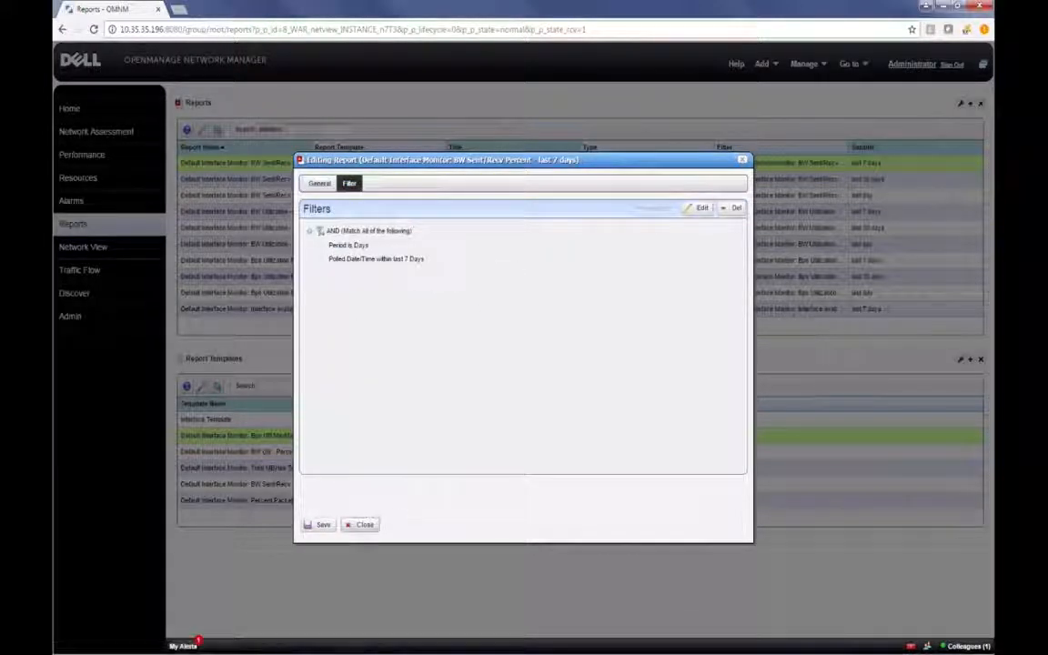
left_click(365, 525)
View the same report's details and history, expand its template in the reference tree, check the template's available actions, and return to the Reports page
right_click(292, 162)
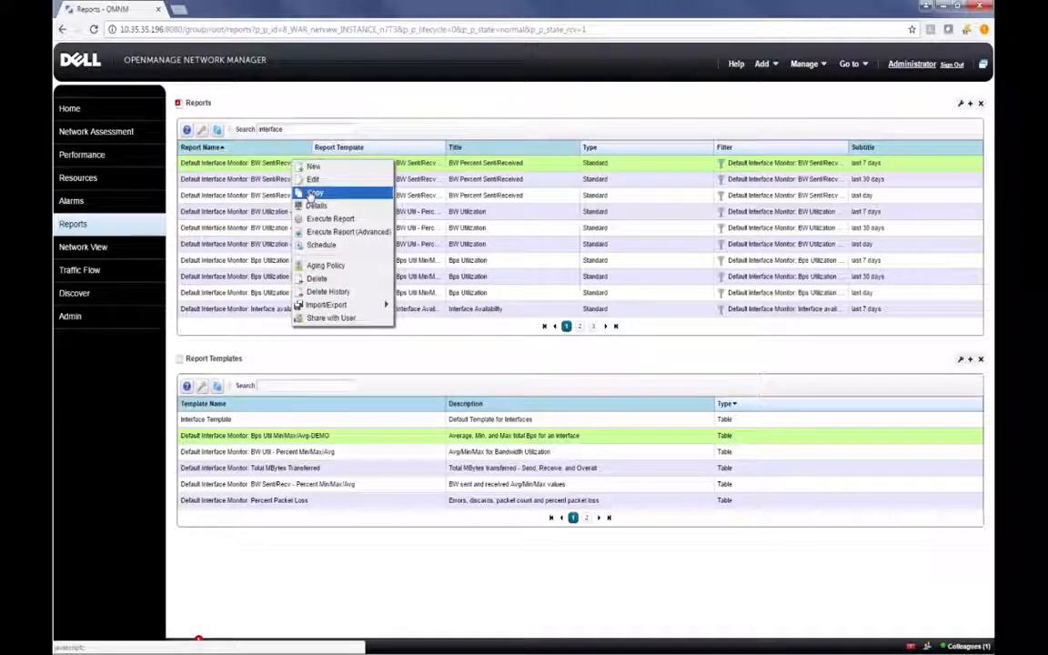
left_click(315, 206)
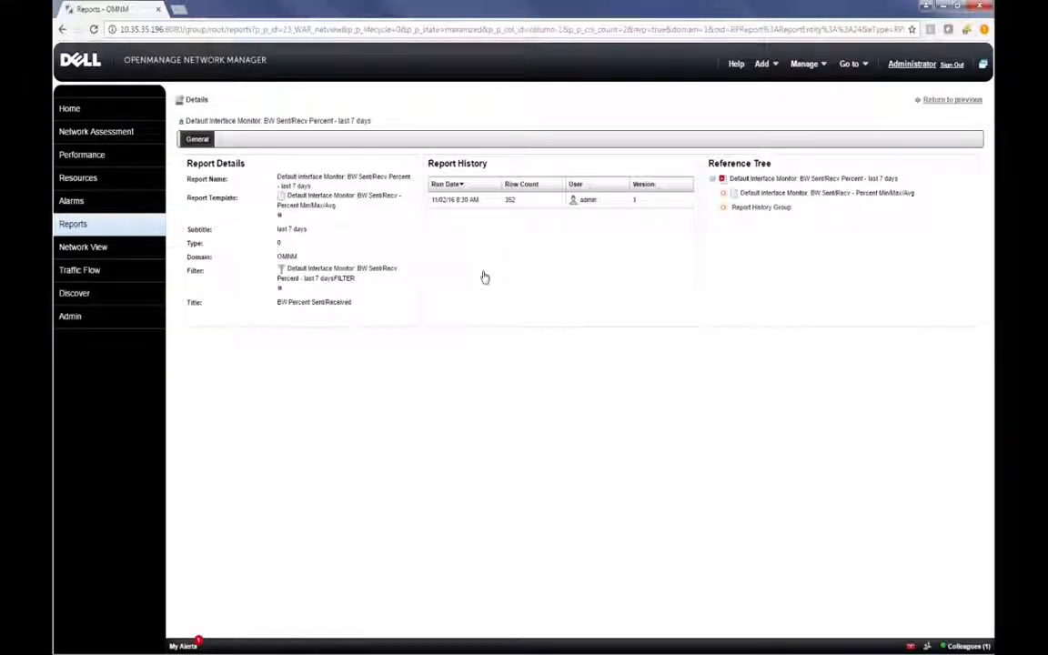
left_click(468, 200)
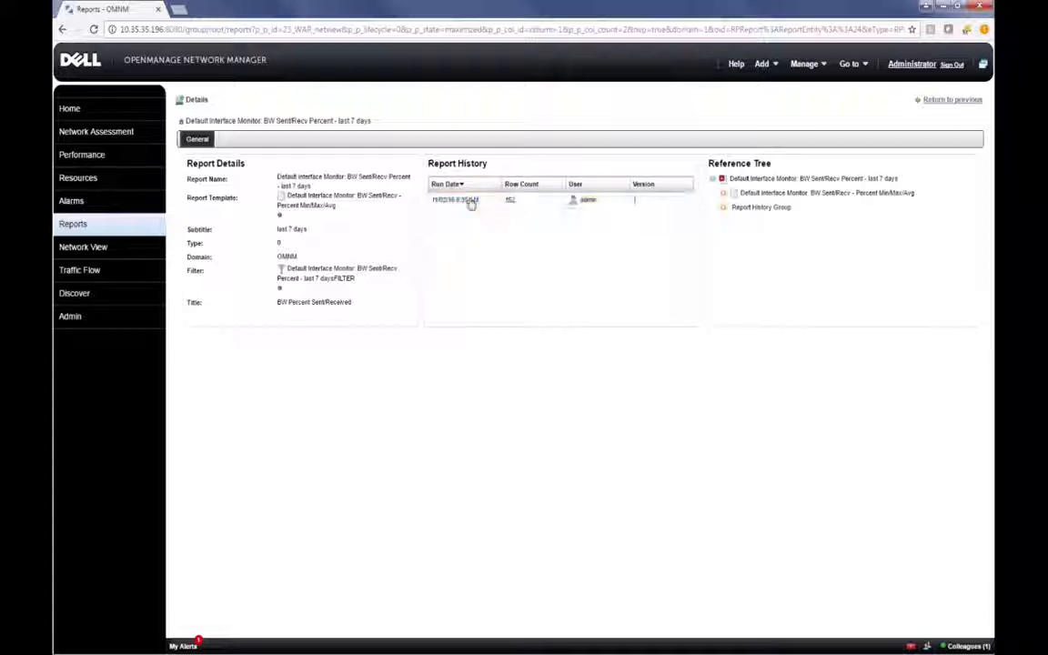
left_click(723, 193)
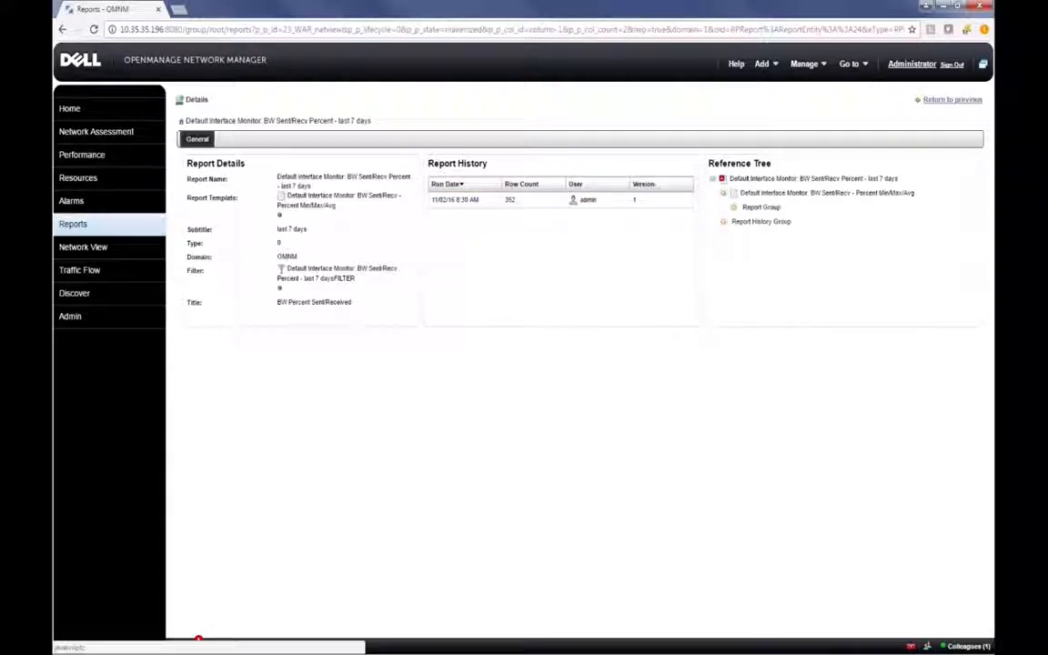
right_click(744, 194)
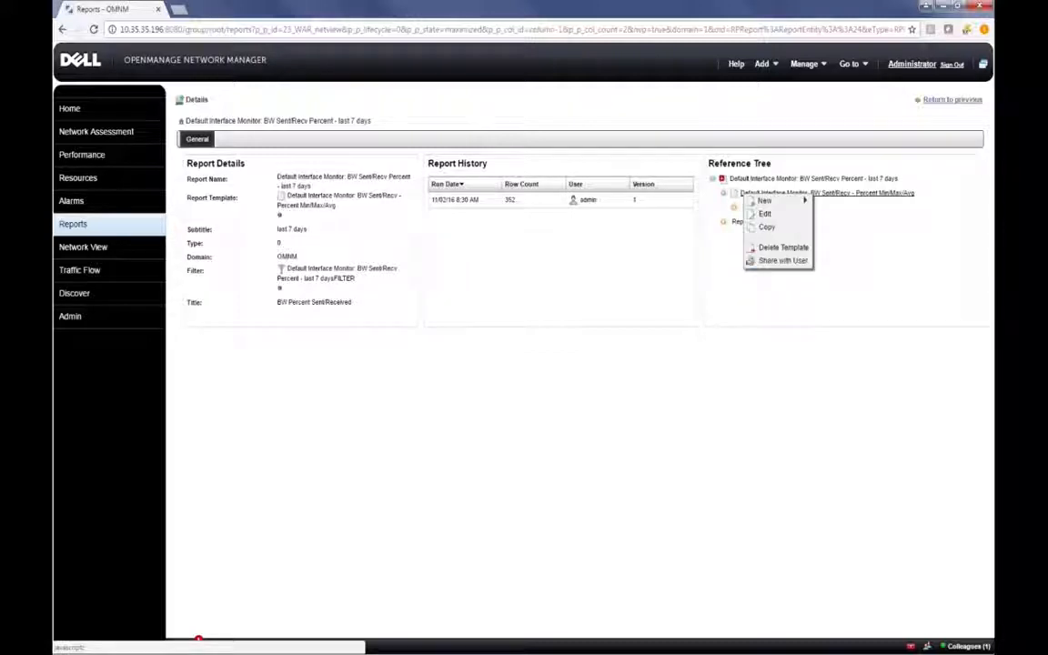
mouse_move(755, 201)
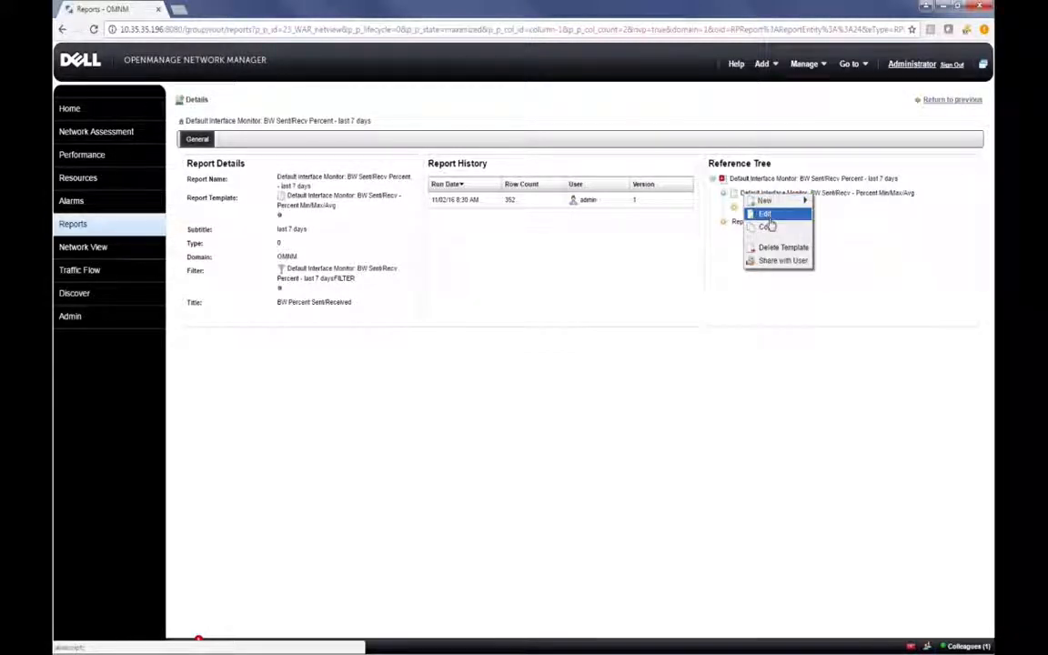
left_click(590, 258)
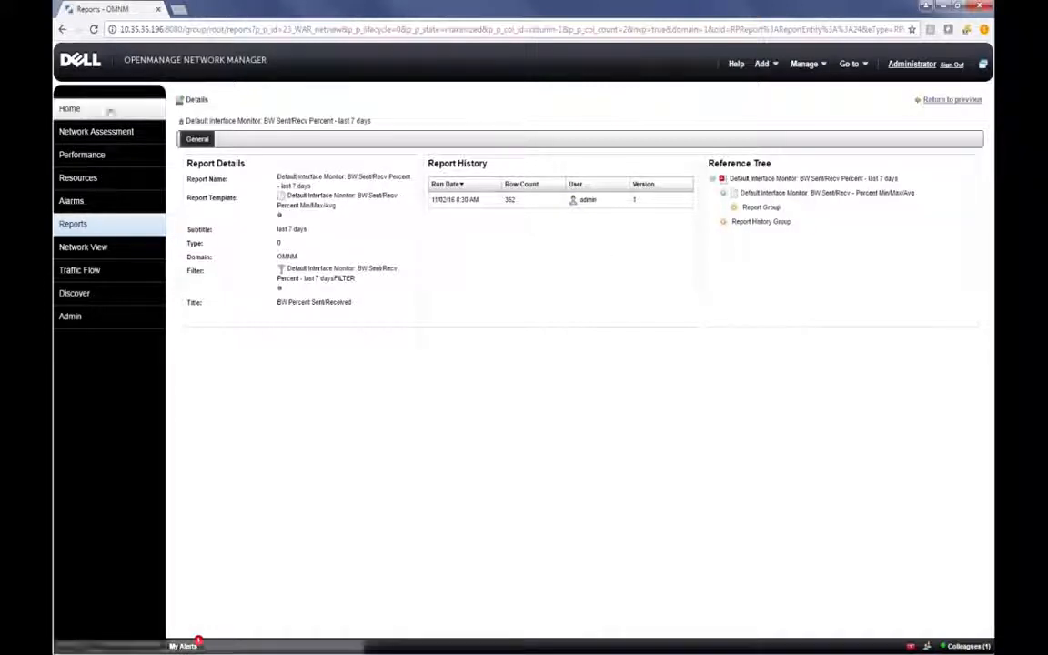
left_click(951, 100)
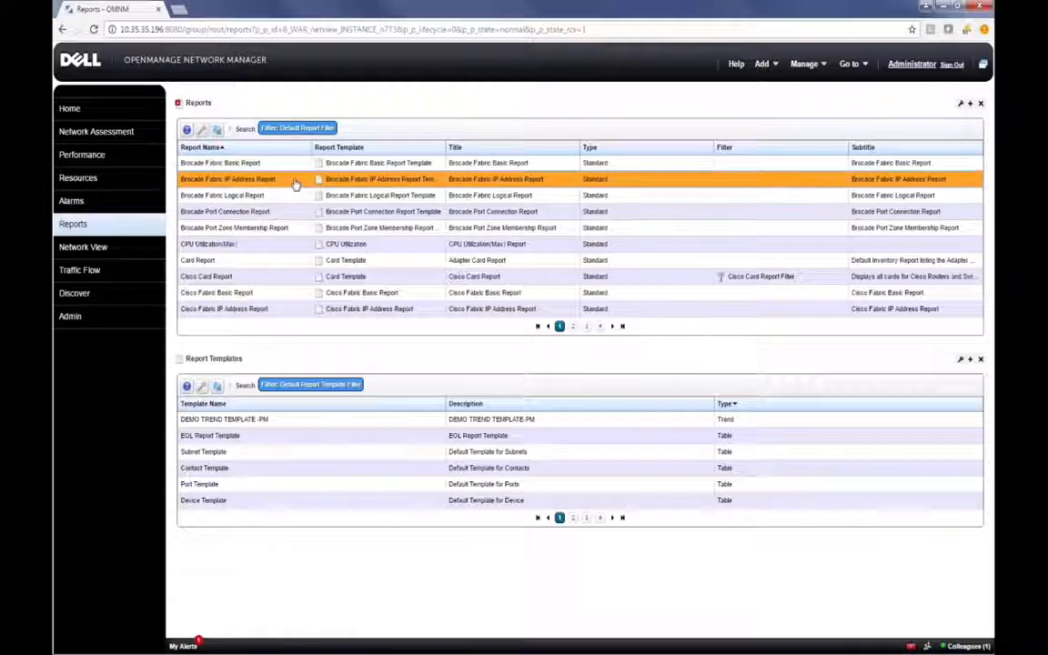
Open the alert and action history with newest entries first, and view the report from the "Report is now ready for viewing" entry
right_click(296, 179)
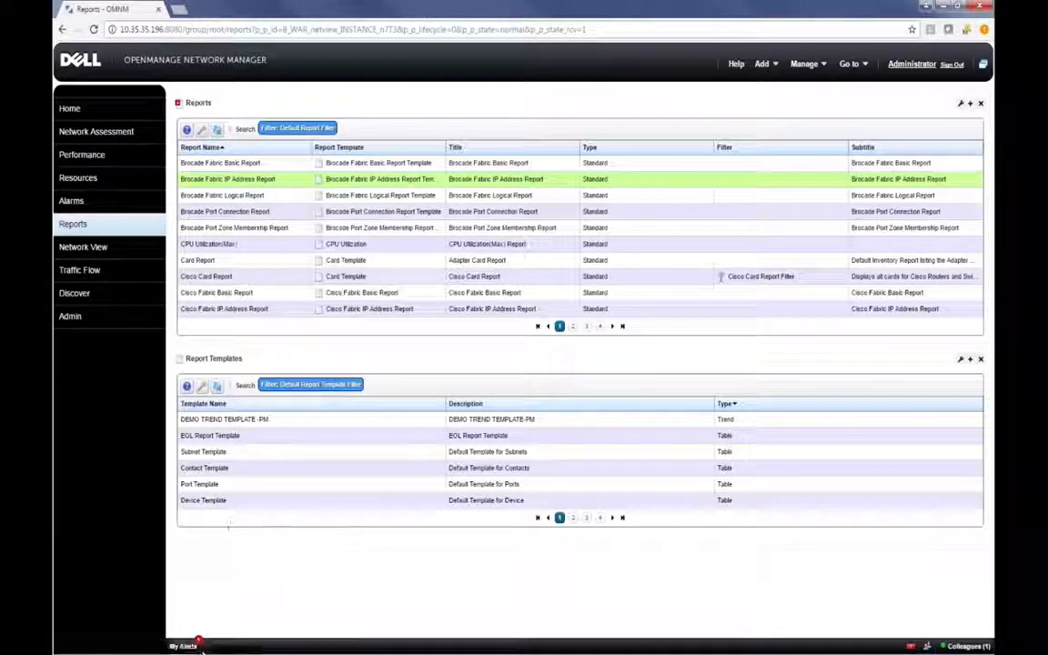
left_click(199, 644)
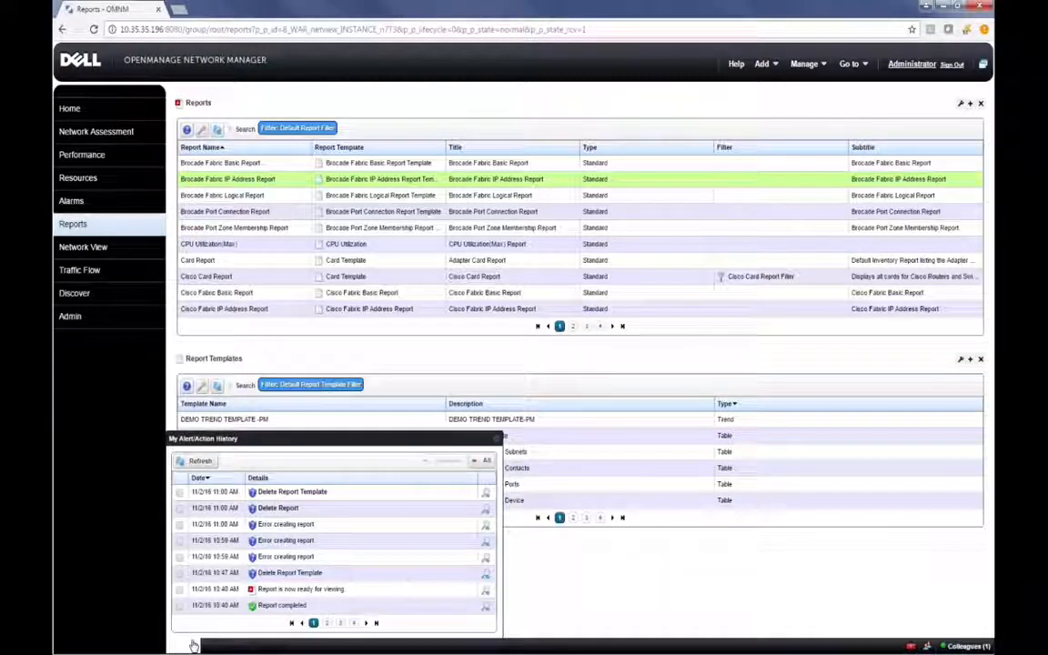
left_click(200, 477)
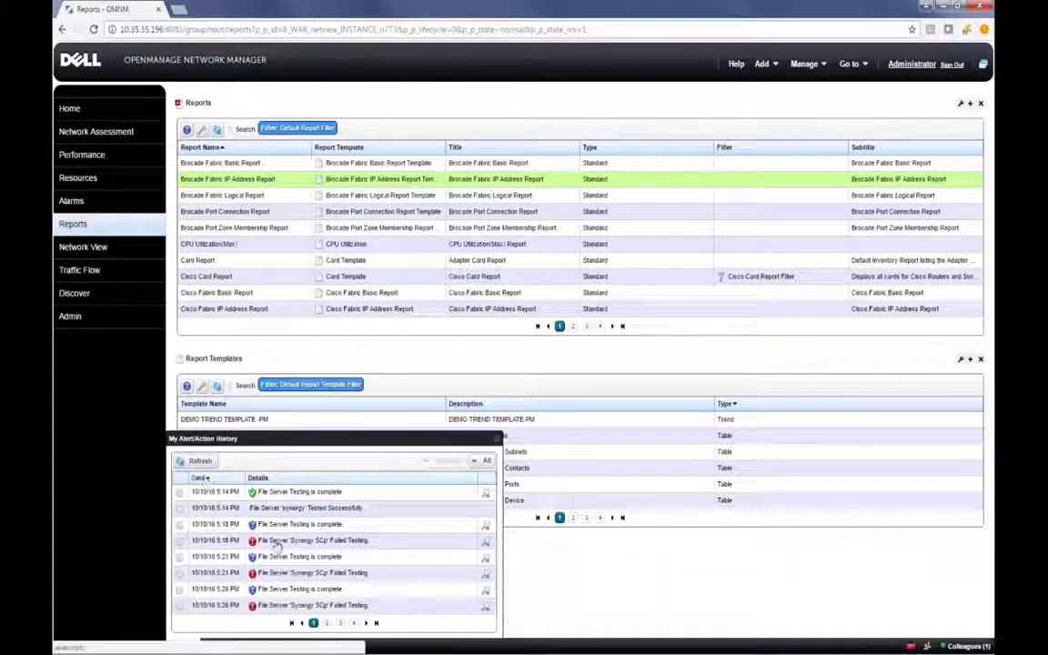
left_click(200, 478)
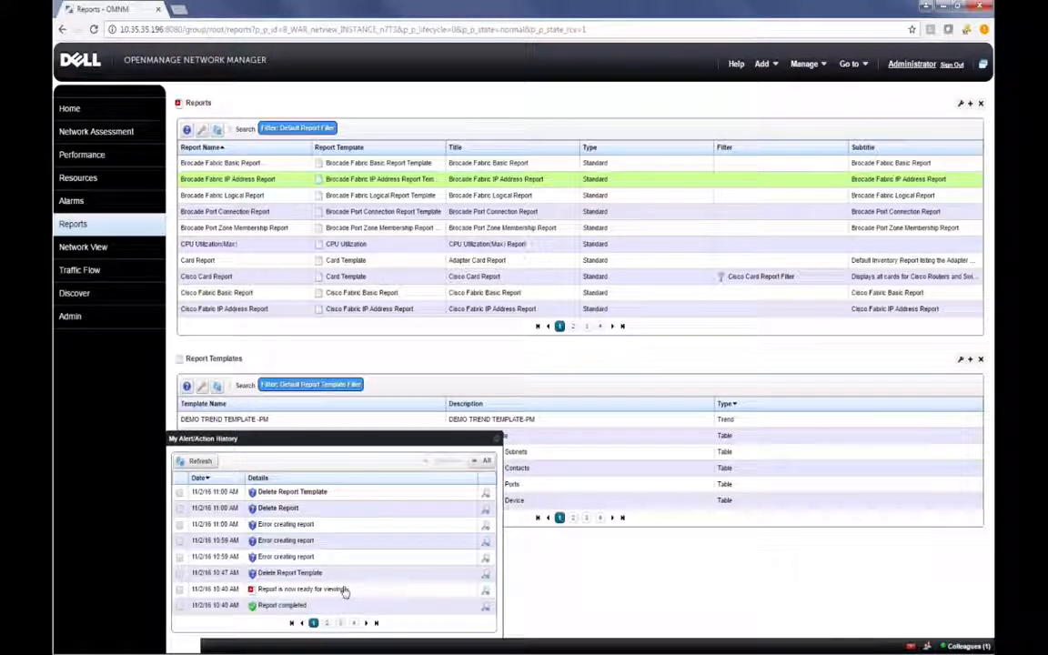
left_click(486, 592)
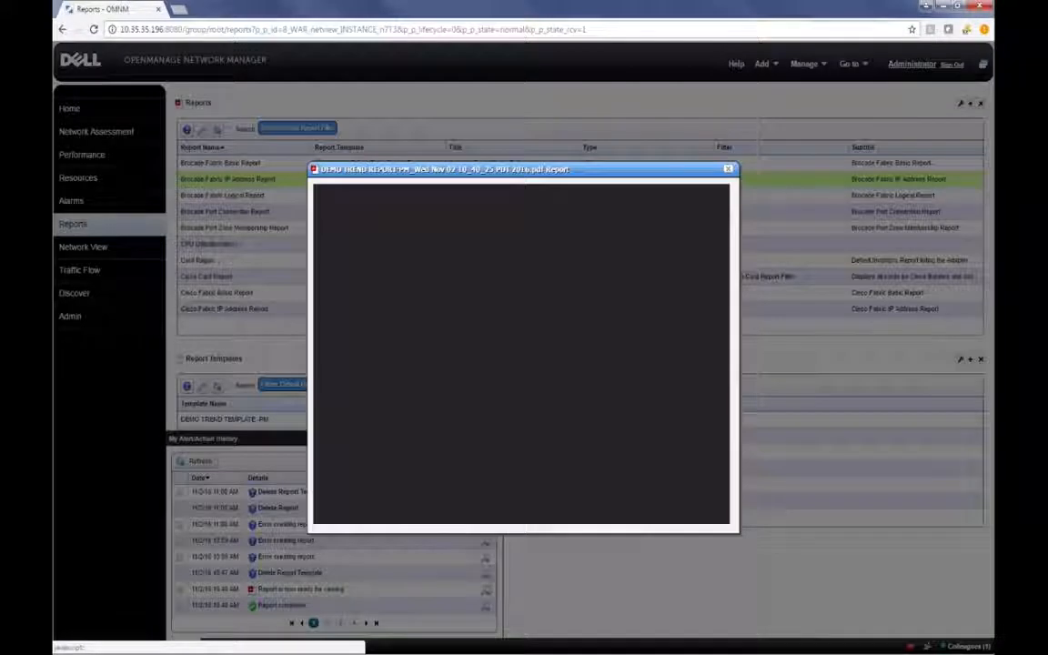
left_click(729, 170)
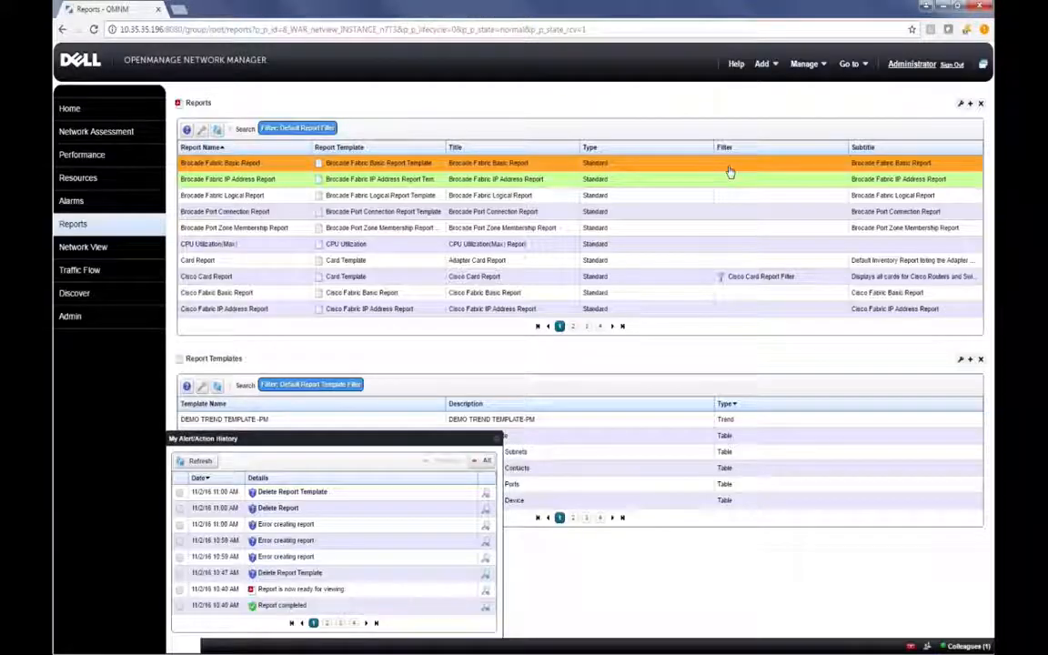
Open the advanced execution parameters for the Brocade Fabric Logical Report and close the alert history
right_click(300, 197)
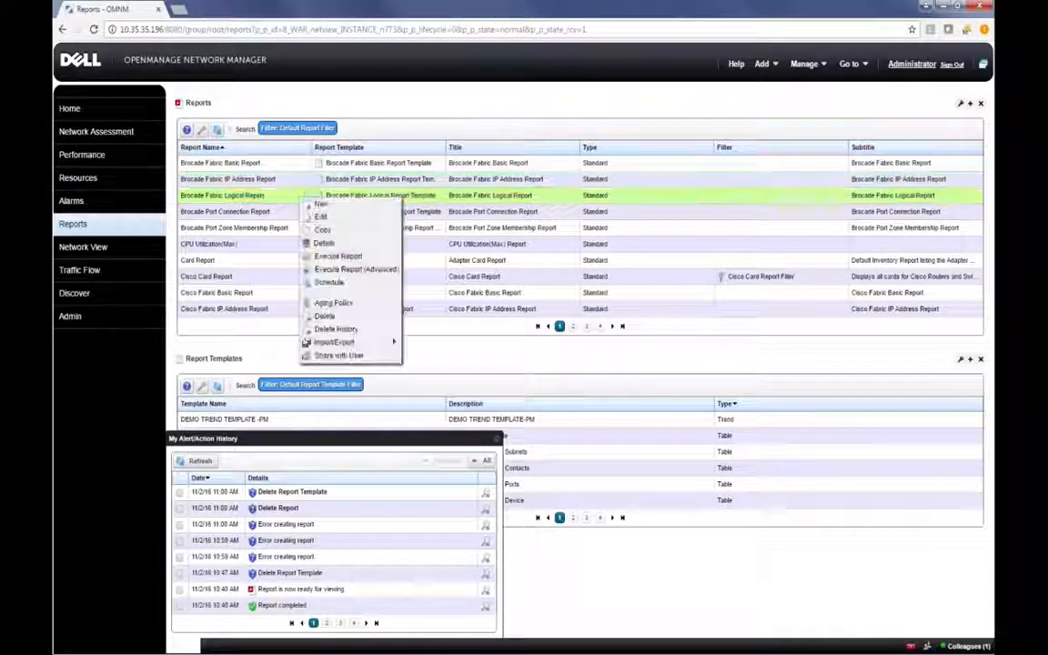
left_click(355, 269)
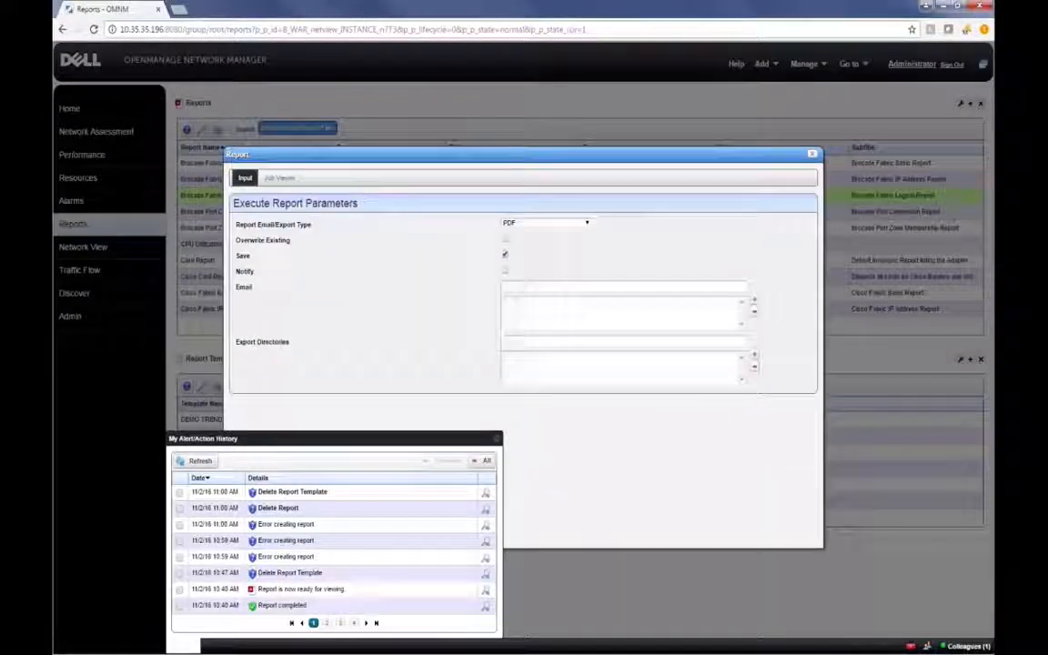
left_click(498, 440)
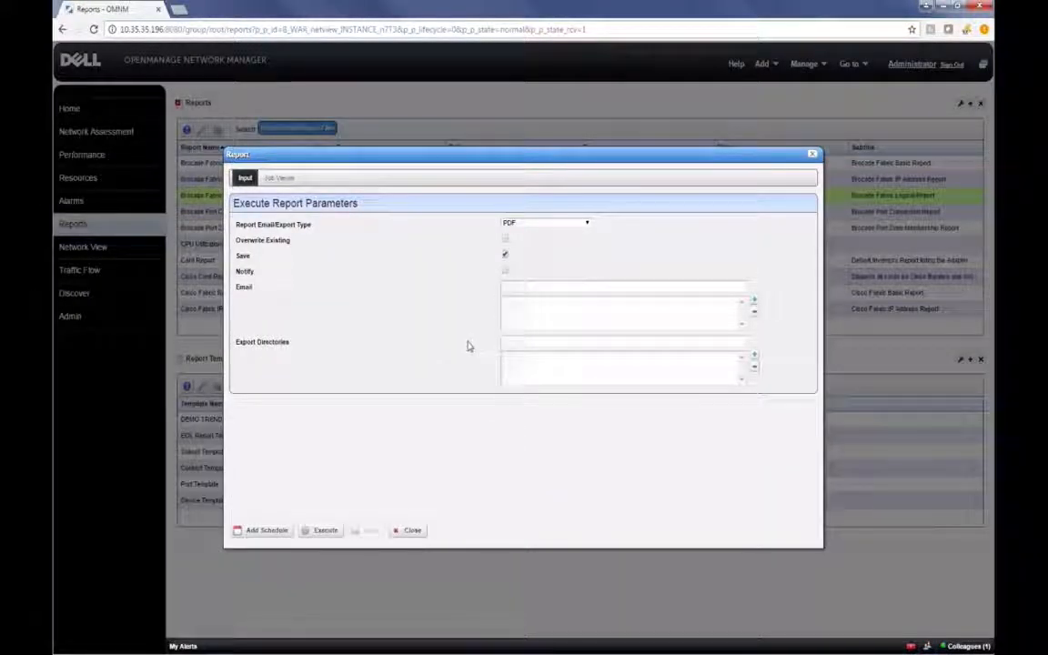
Review the export format choices, keeping PDF, and turn off saving the report to the database
left_click(588, 223)
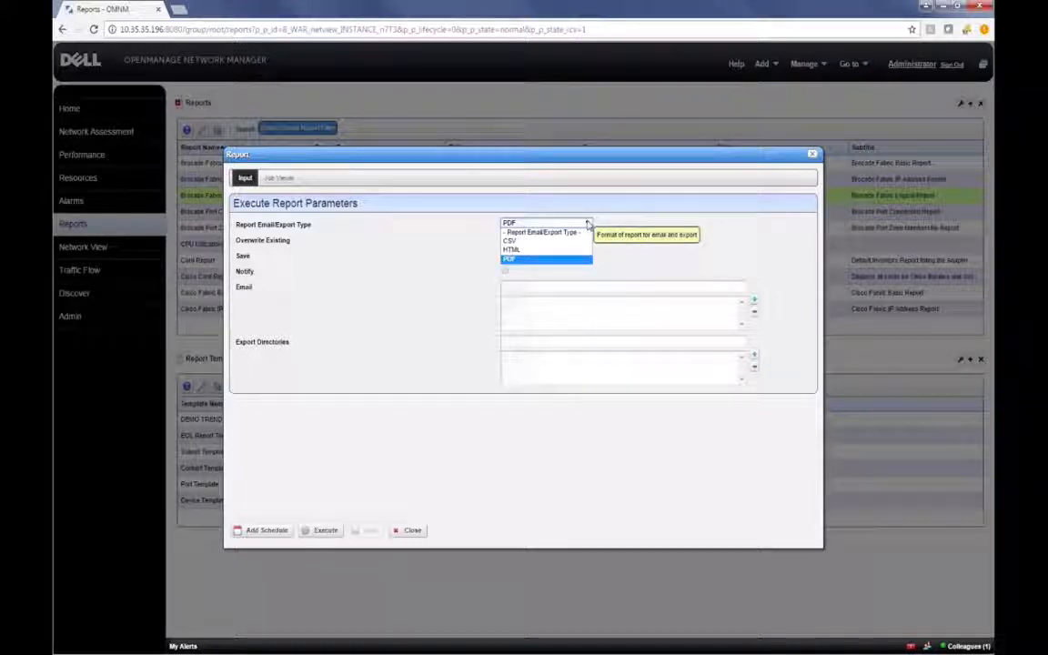
left_click(407, 260)
left_click(482, 287)
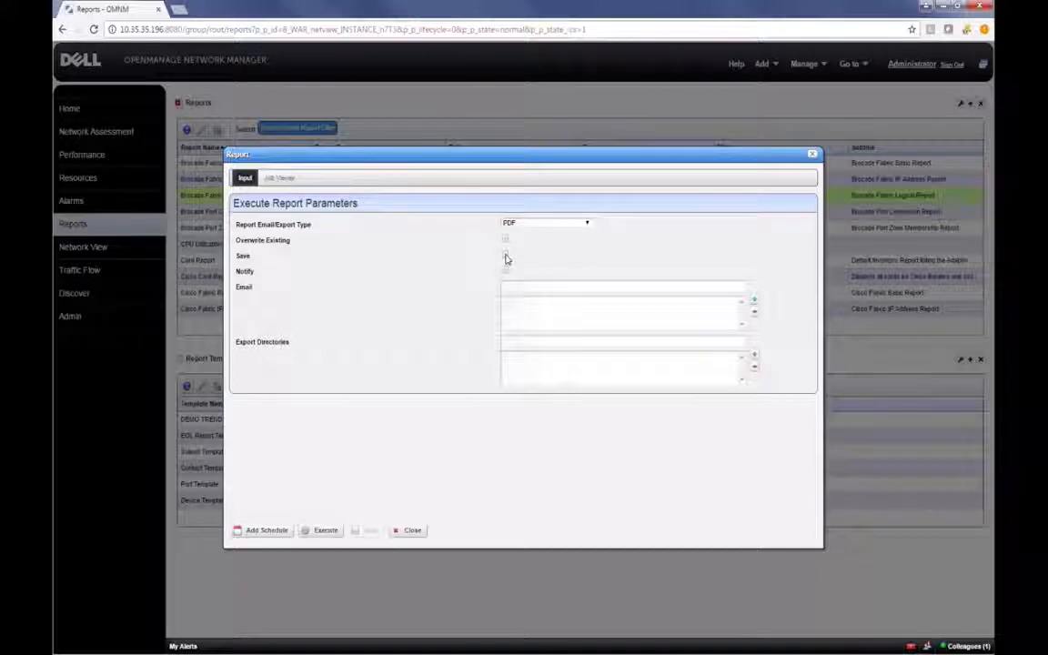
left_click(506, 257)
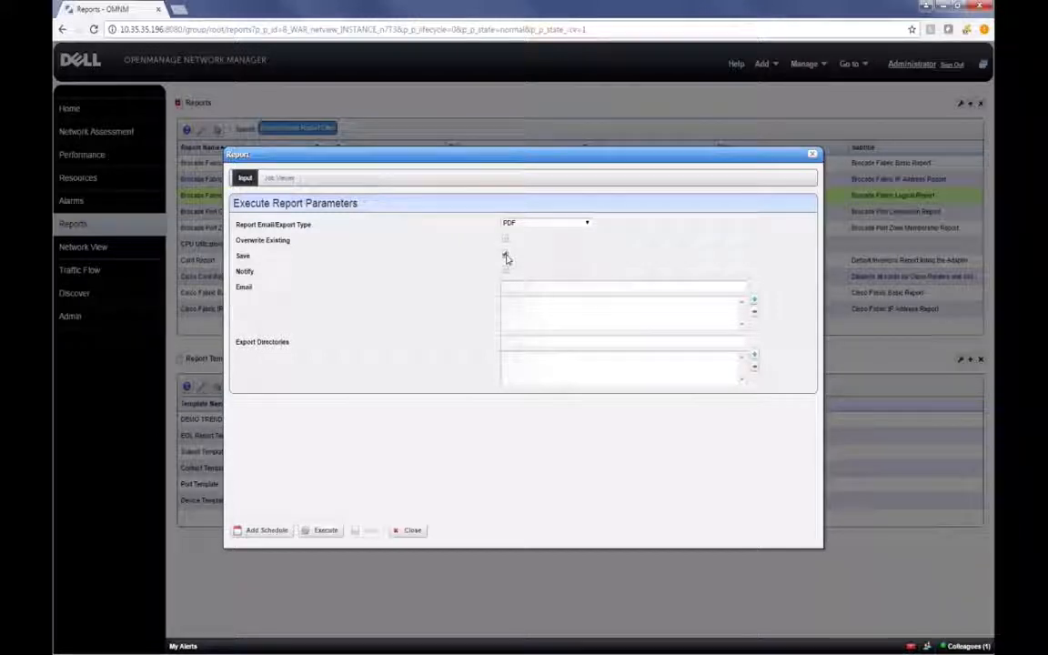
left_click(506, 255)
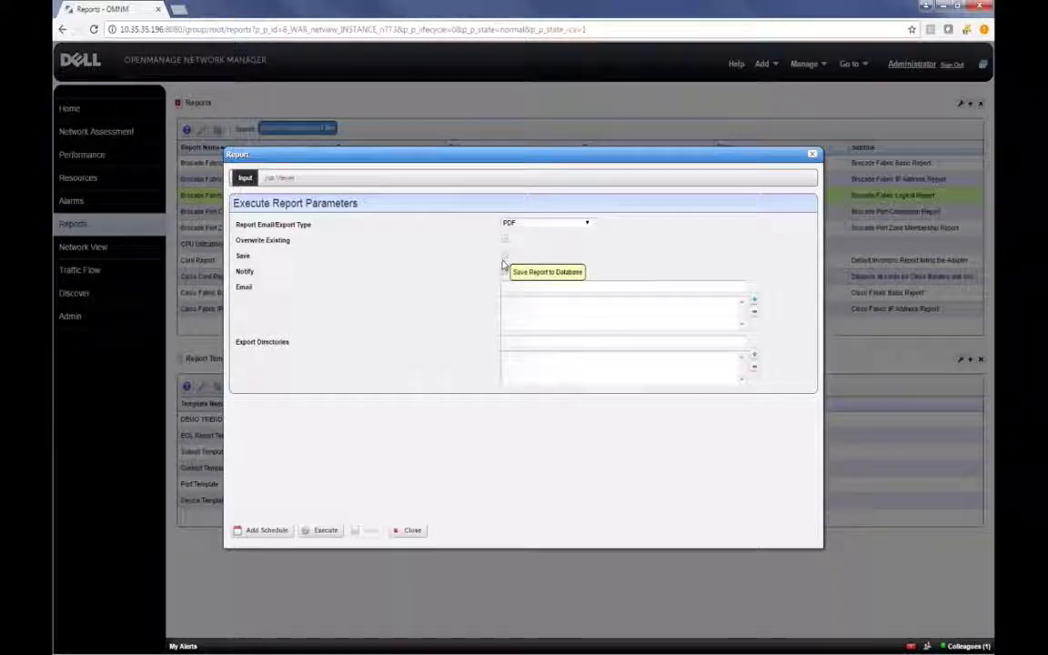
Add the recipient's e-mail address and the export directory /opt/VAroot to the report's execution parameters
left_click(505, 286)
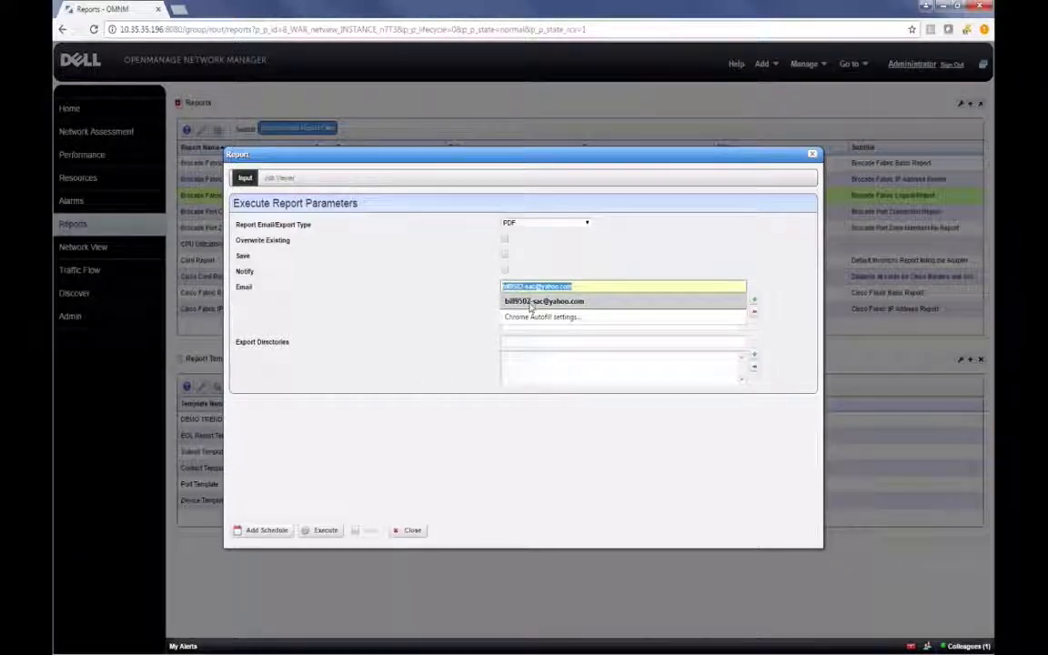
left_click(530, 303)
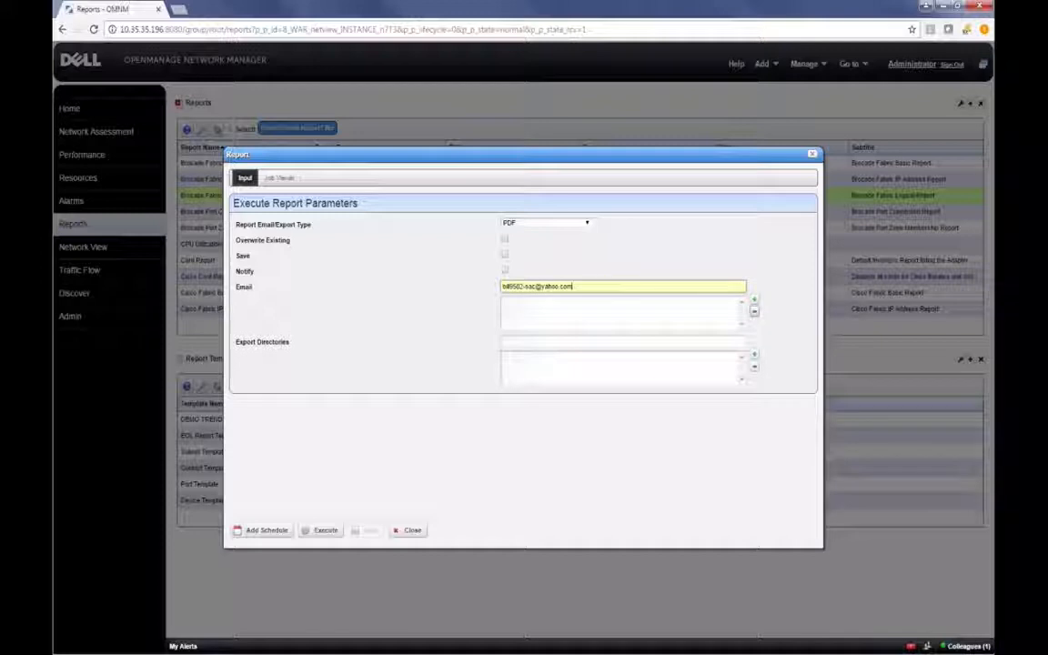
left_click(755, 303)
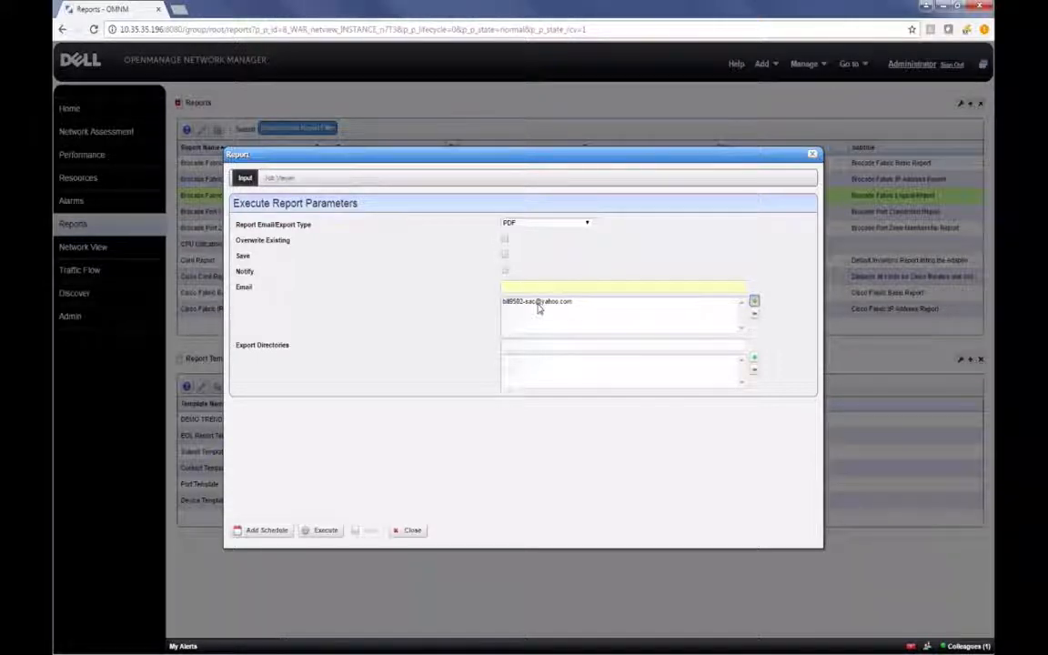
left_click(539, 343)
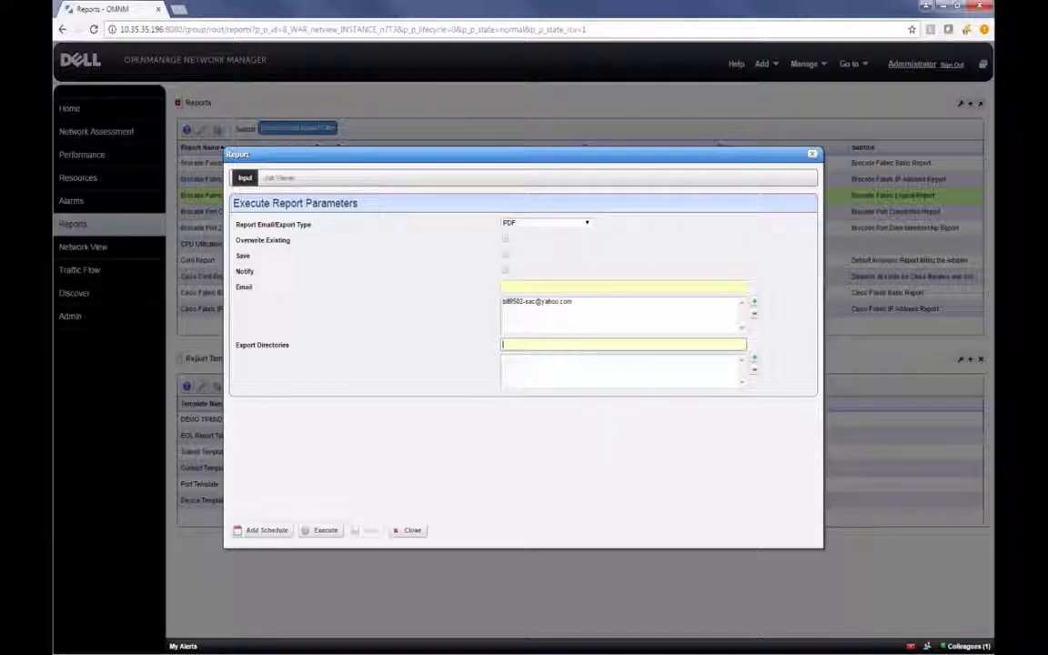
type("Aroot")
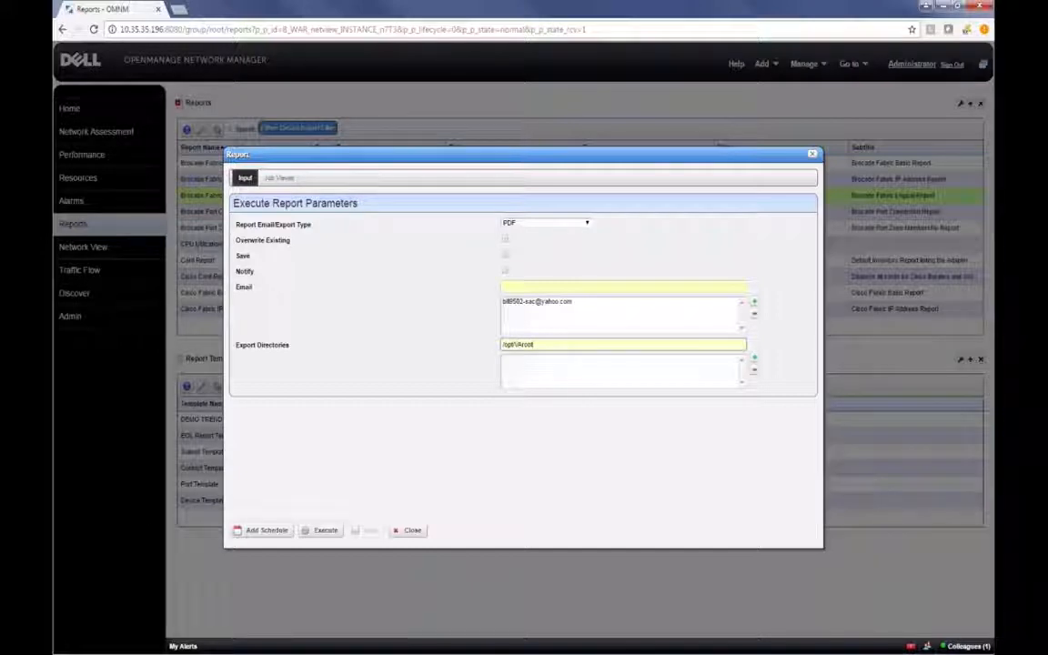
left_click(753, 357)
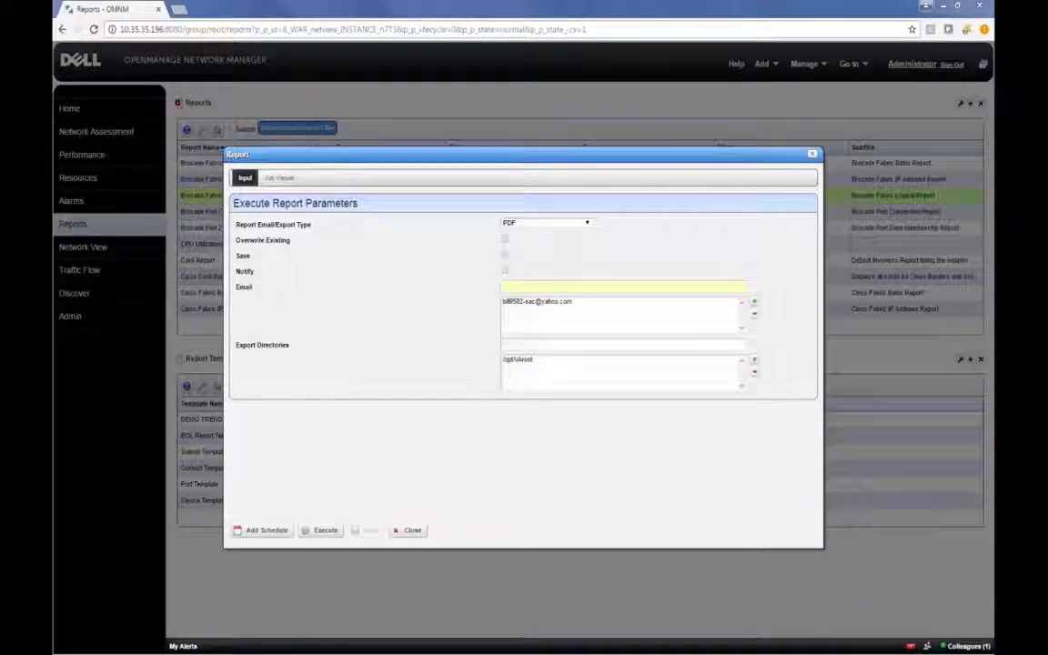
Check the export directory's path and files in the terminal with pwd and ls, then return to the browser and close the execution parameters
key("alt+Tab")
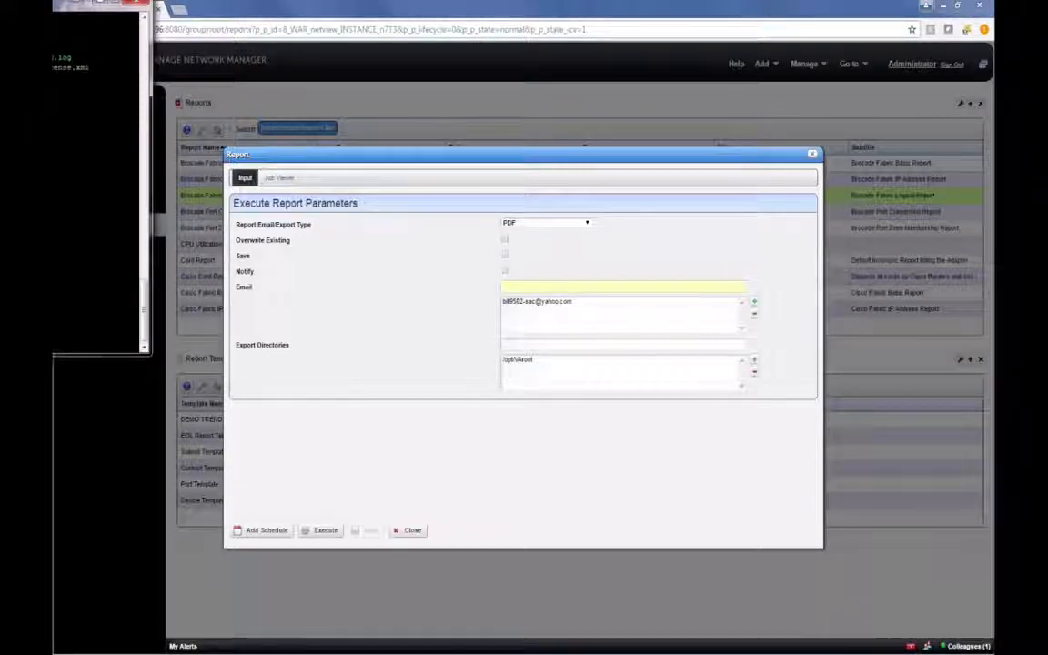
left_click_drag(347, 47, 465, 55)
type("pwd")
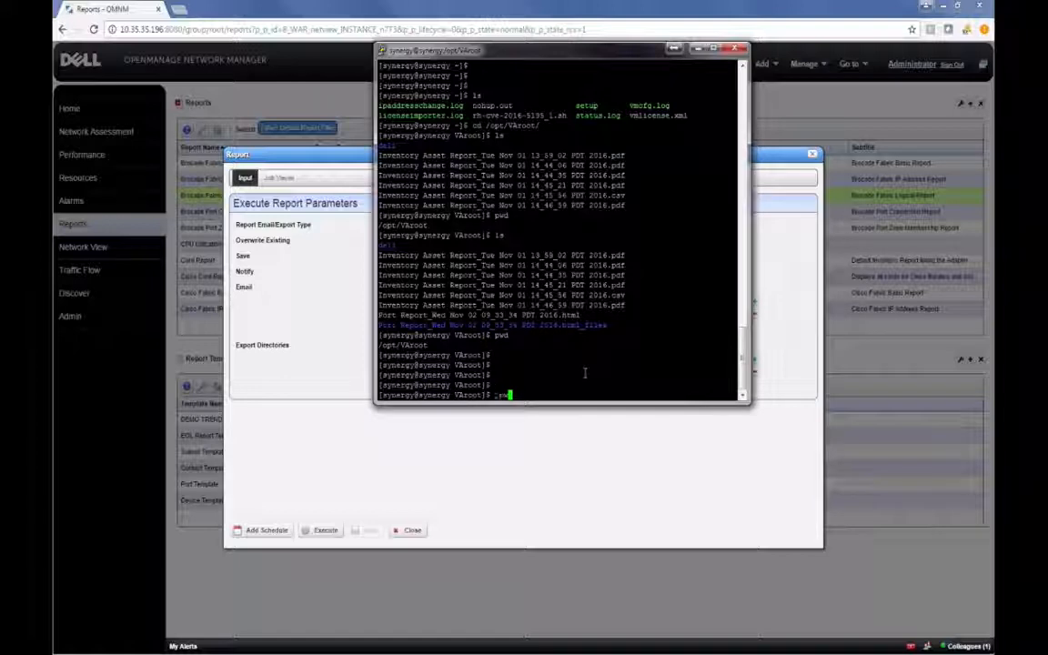
key("Return")
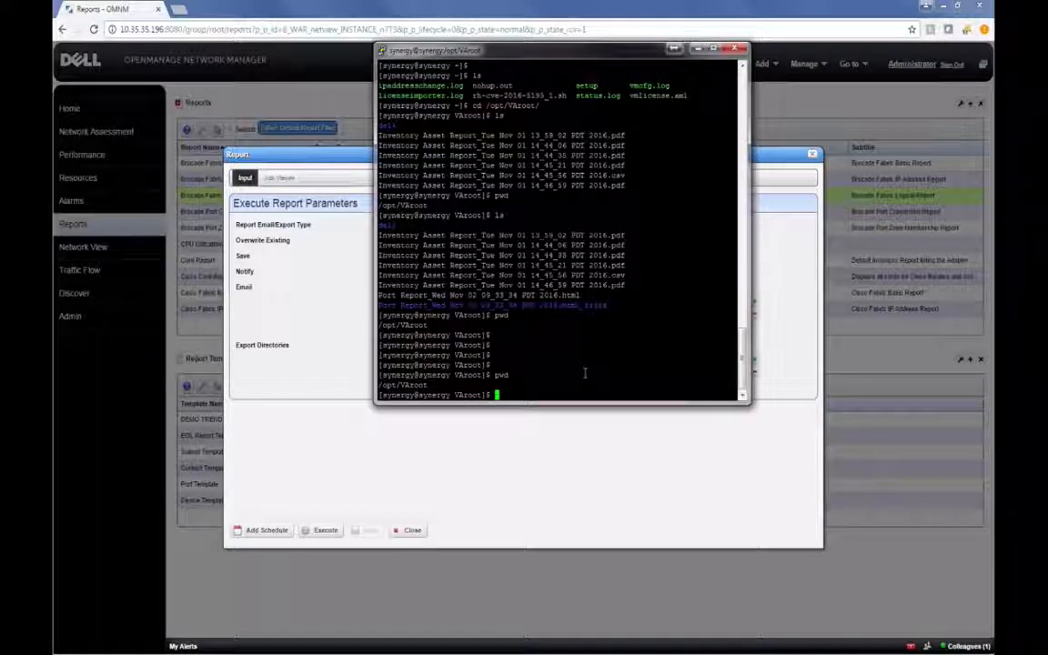
type("ls")
key("Return")
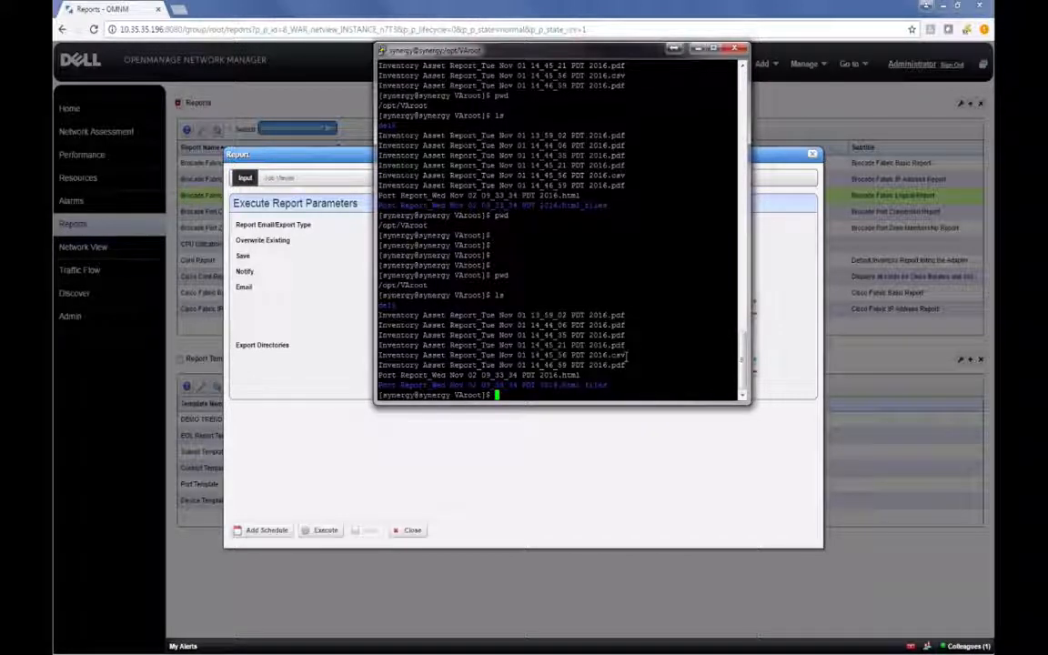
left_click_drag(626, 357, 571, 375)
left_click(584, 378)
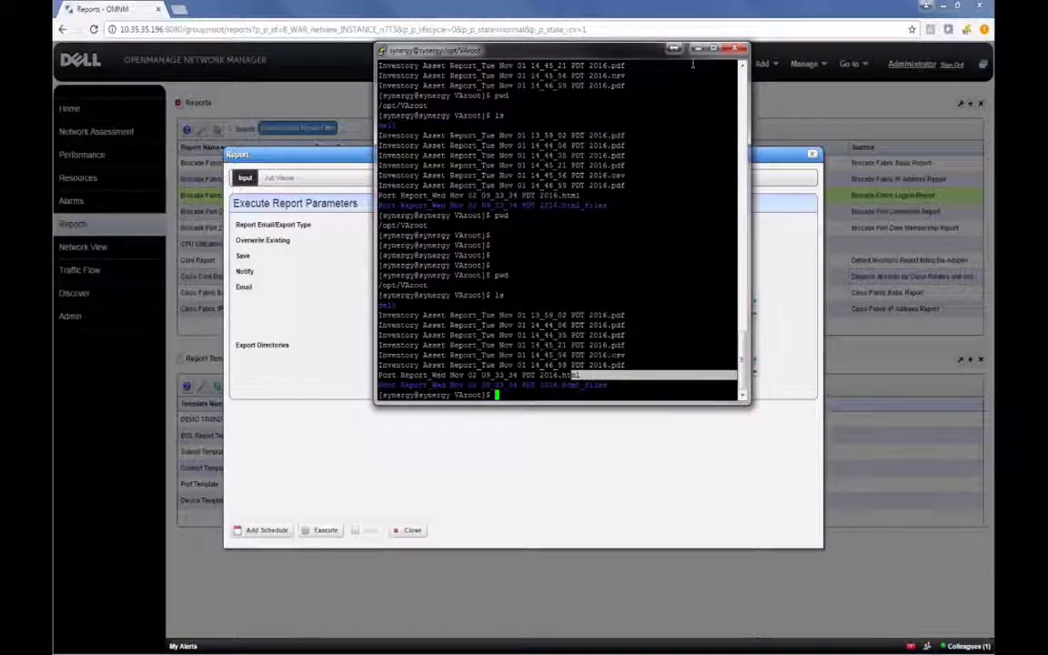
left_click_drag(626, 58, 459, 44)
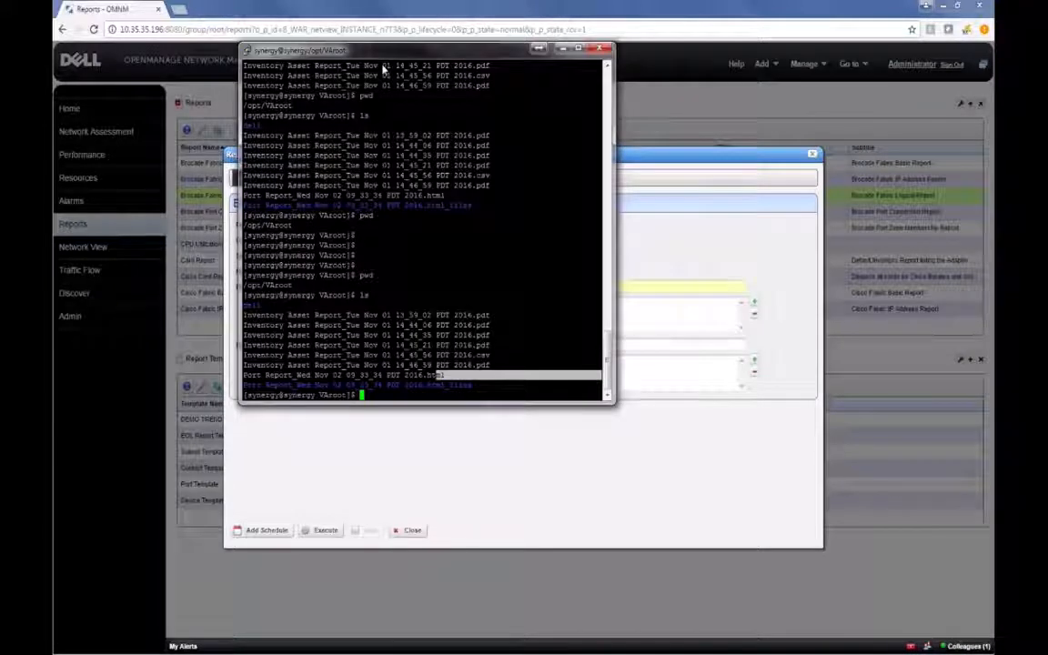
left_click(116, 278)
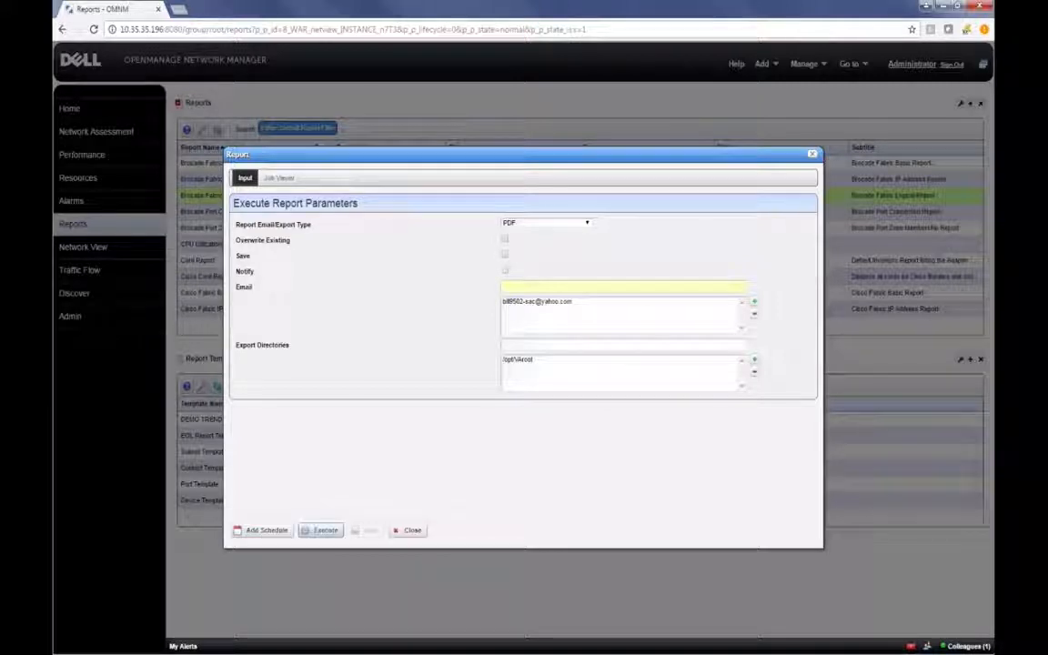
left_click(411, 530)
Review the schedule and input settings for scheduling the Brocade Fabric Logical Report, then close them
right_click(297, 199)
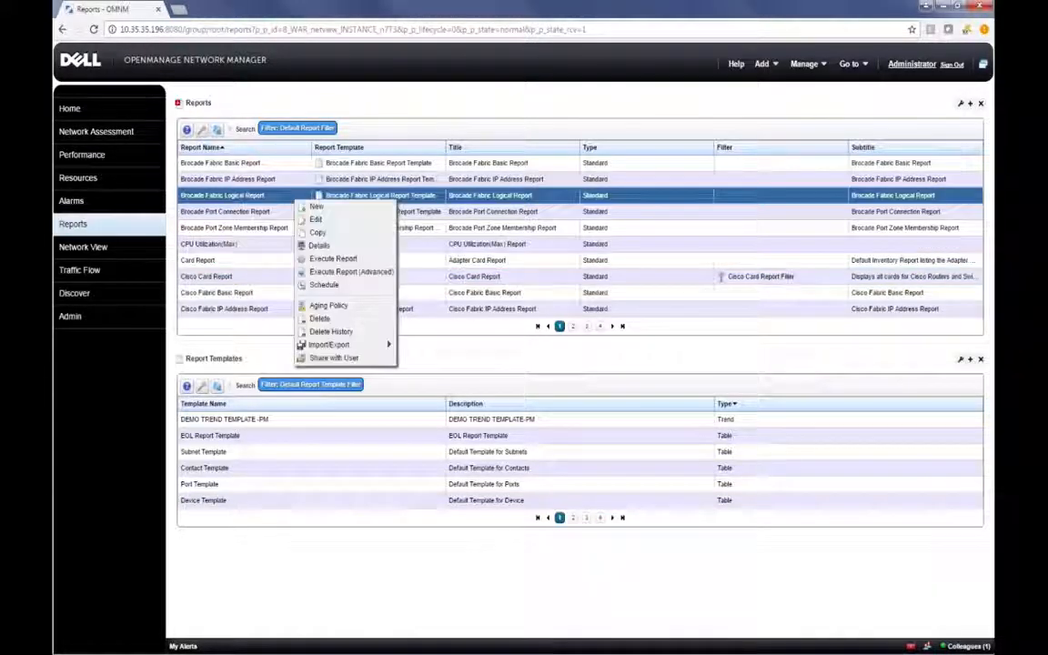
left_click(329, 286)
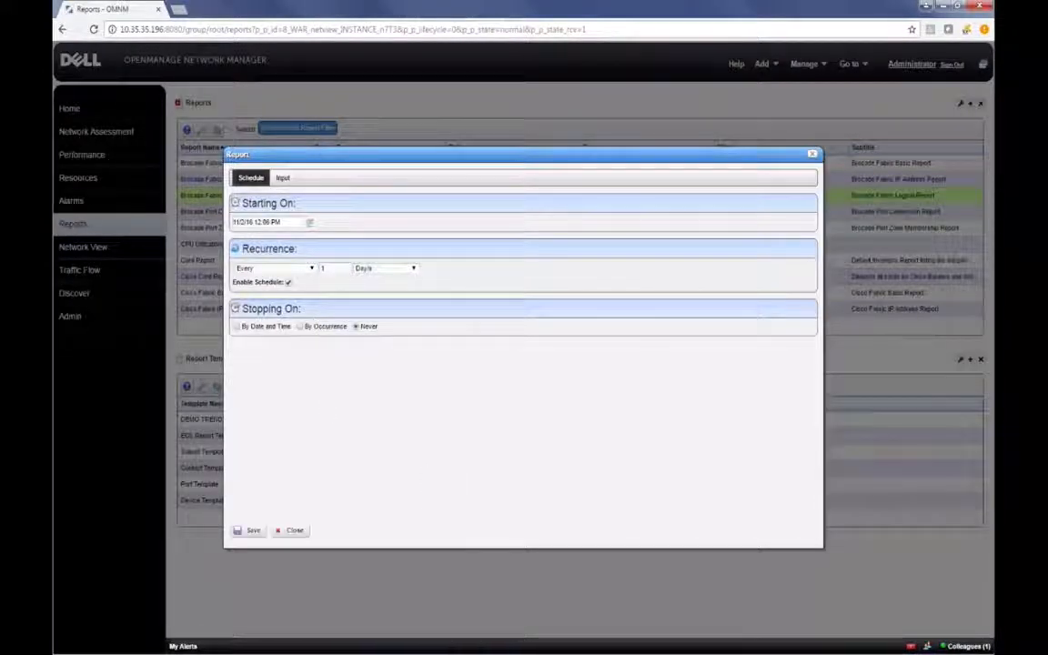
left_click(284, 178)
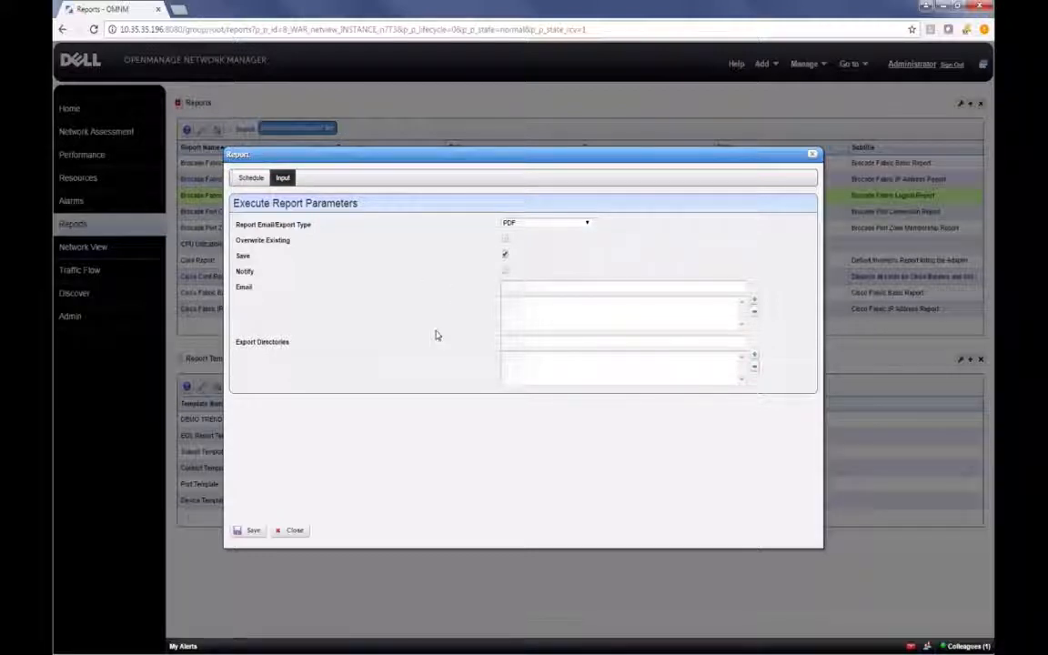
left_click(290, 530)
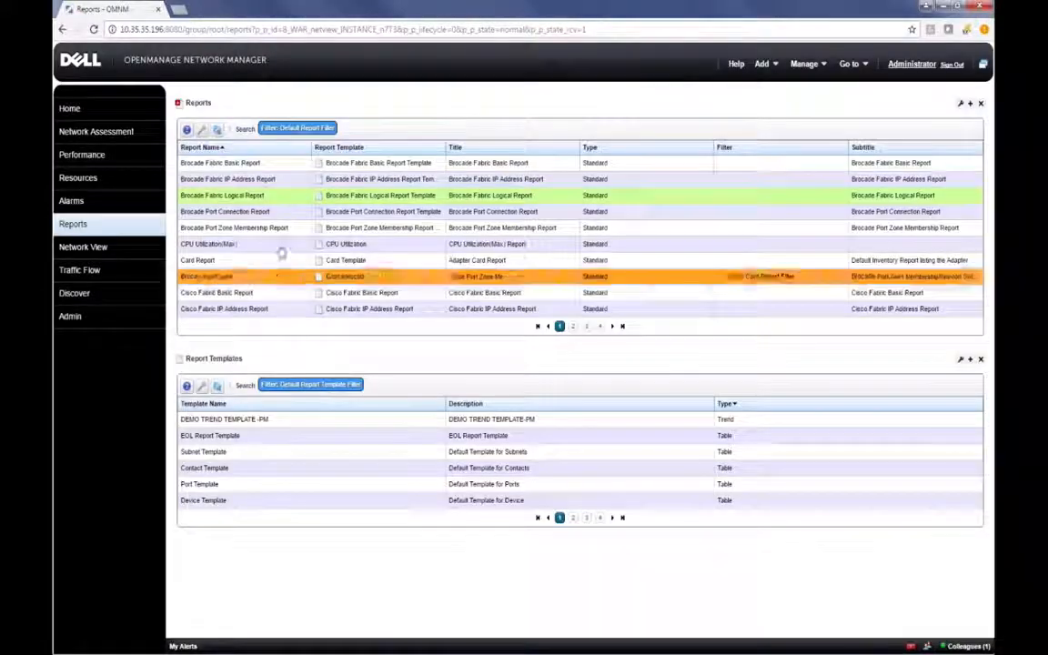
Open the InventoryReportDAP aging policy for editing from the Brocade Fabric Logical Report and review its general settings and schedule interval choices
right_click(278, 198)
left_click(298, 202)
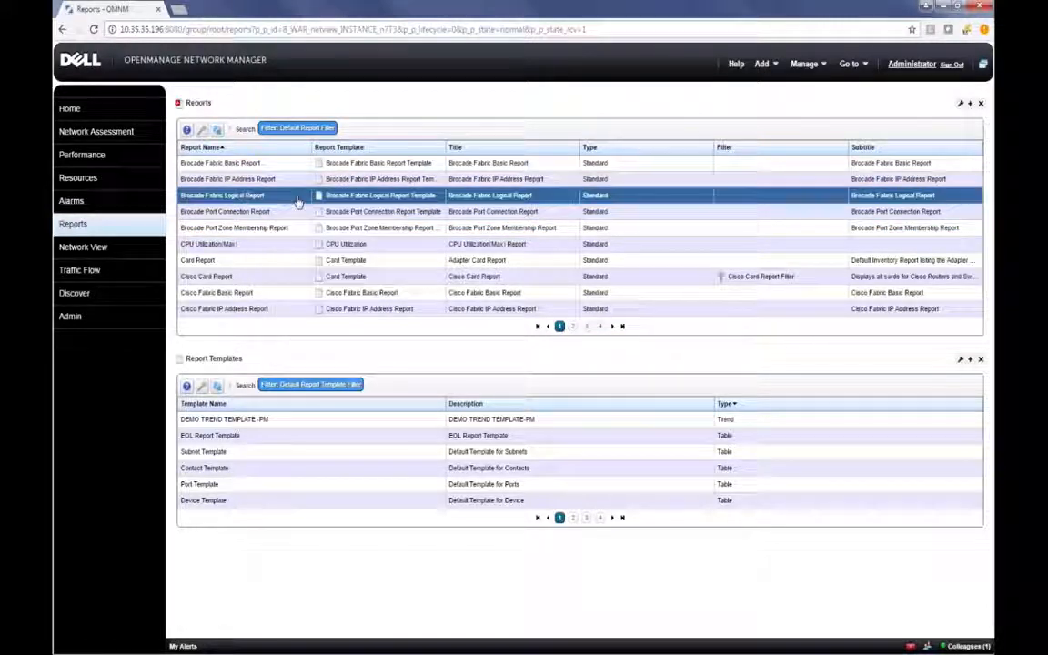
right_click(279, 197)
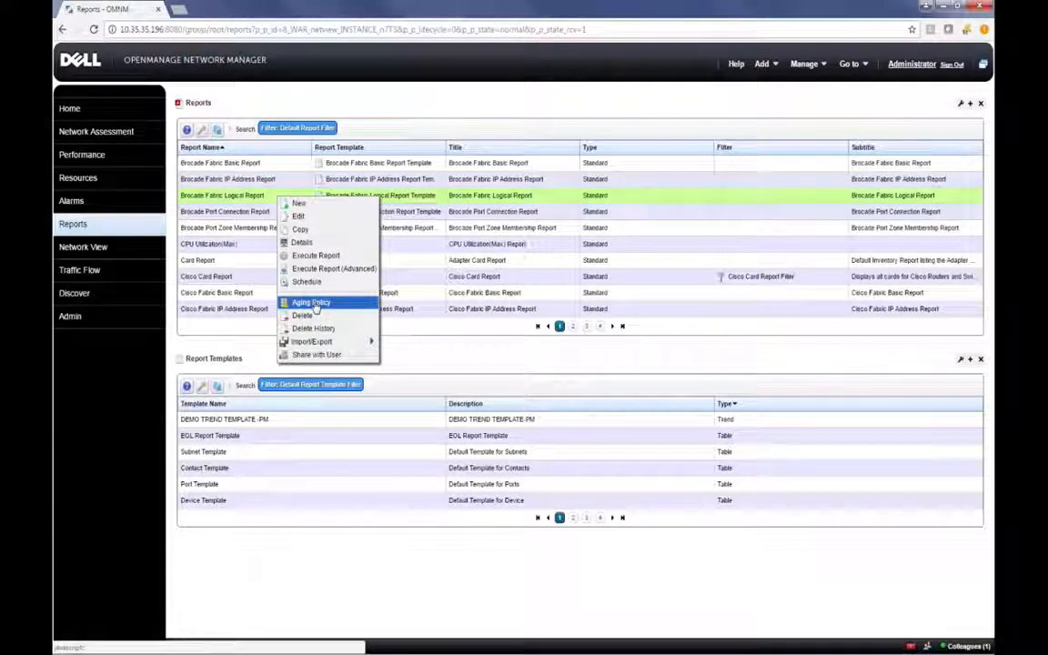
left_click(312, 303)
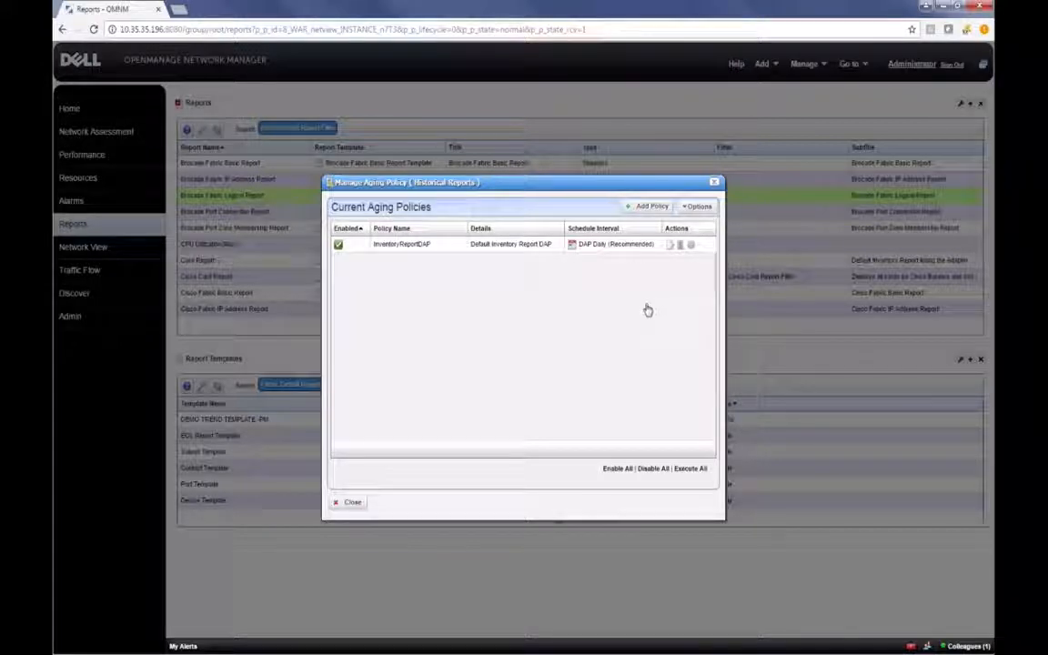
left_click(671, 246)
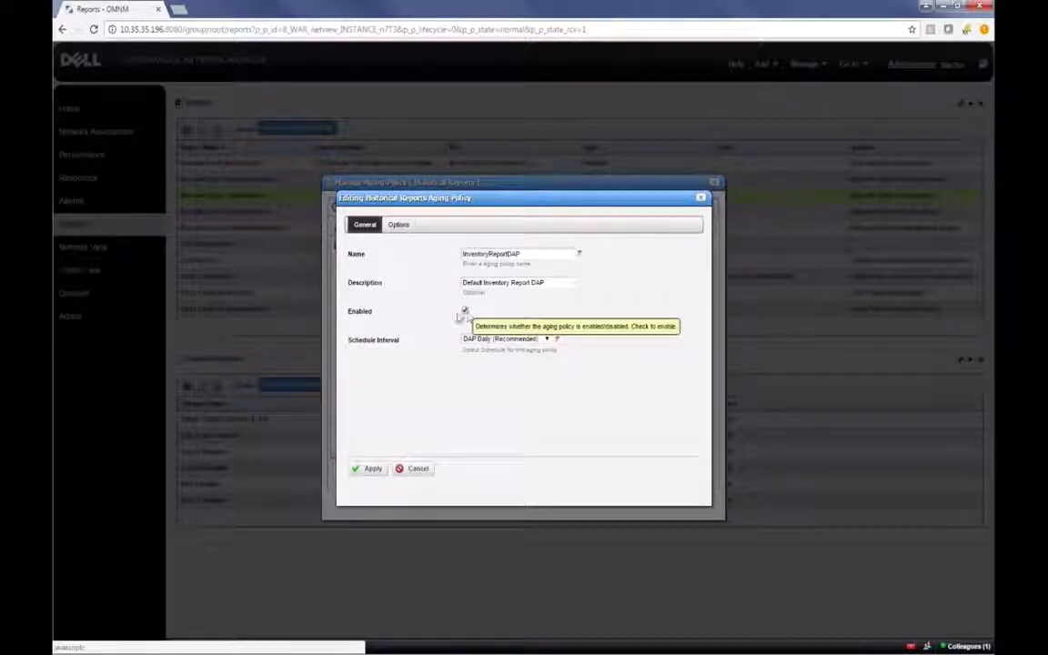
left_click(546, 340)
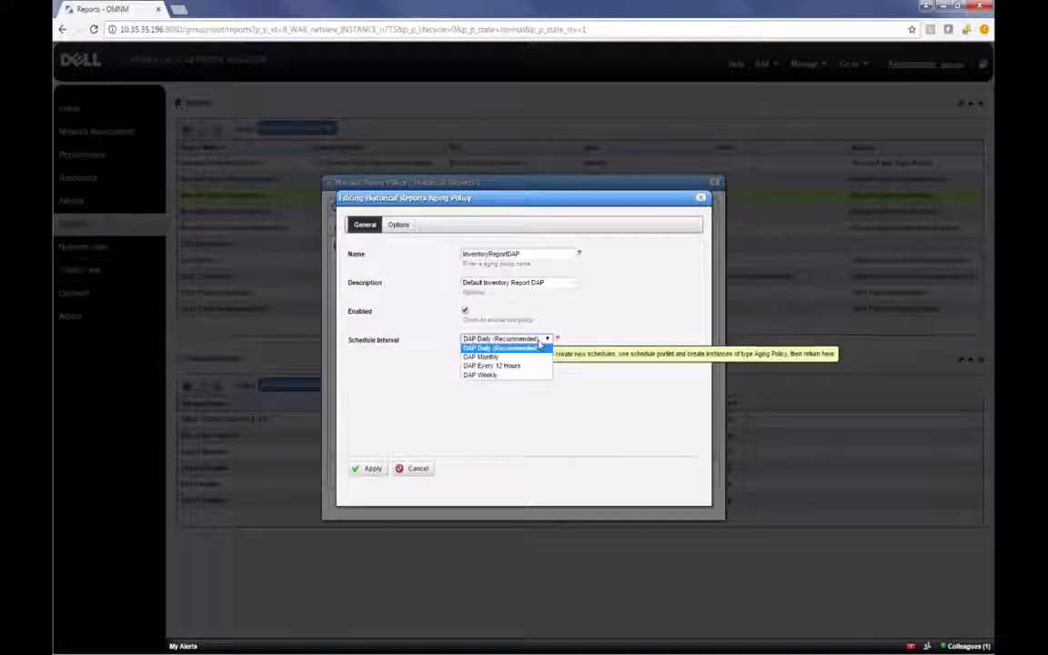
left_click(571, 319)
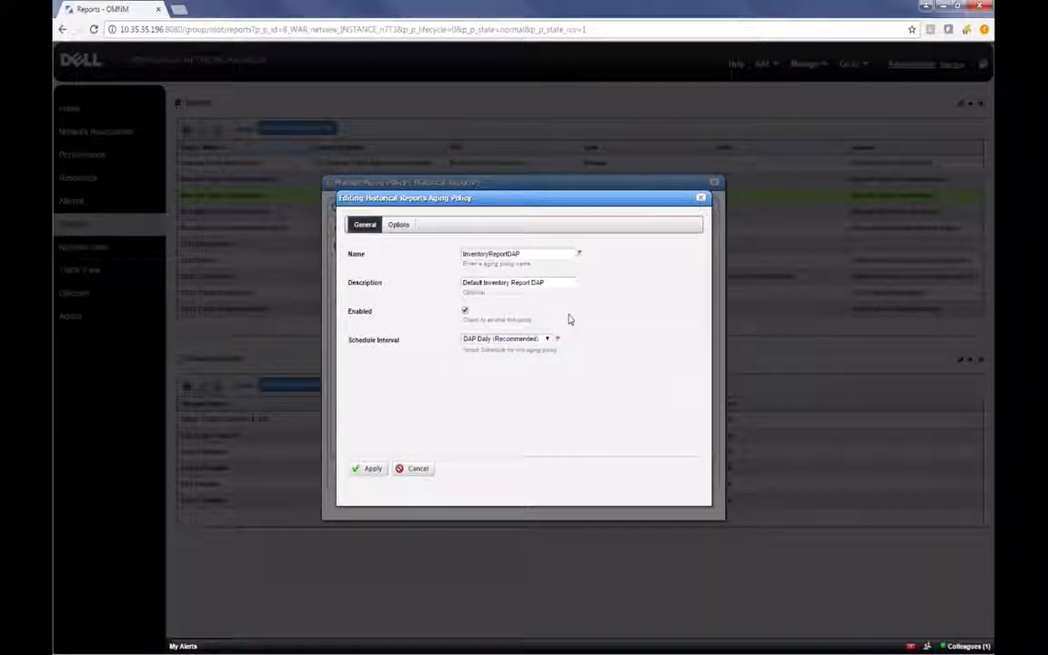
Examine the aging policy's retention units and the report selection offered when it does not apply to all reports, then leave the aging policies
left_click(400, 226)
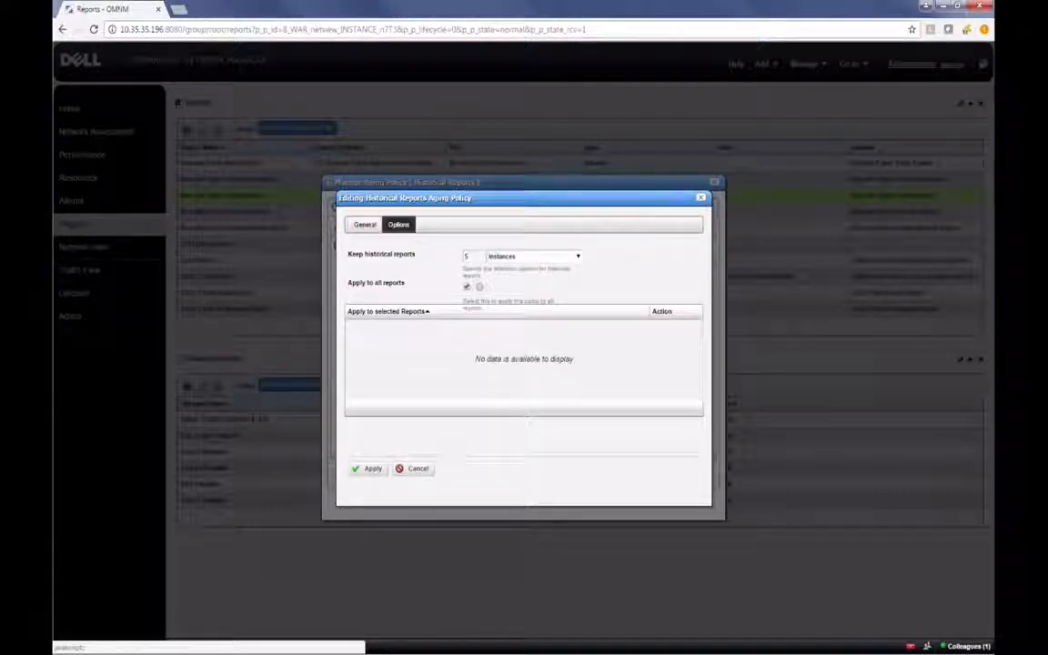
left_click(576, 258)
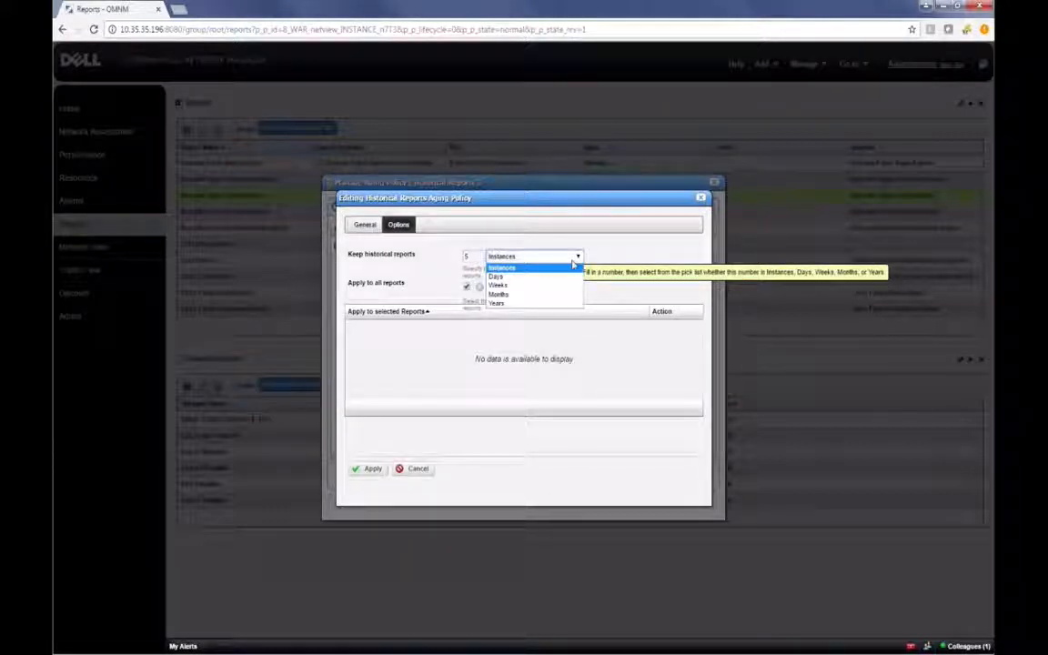
left_click(440, 268)
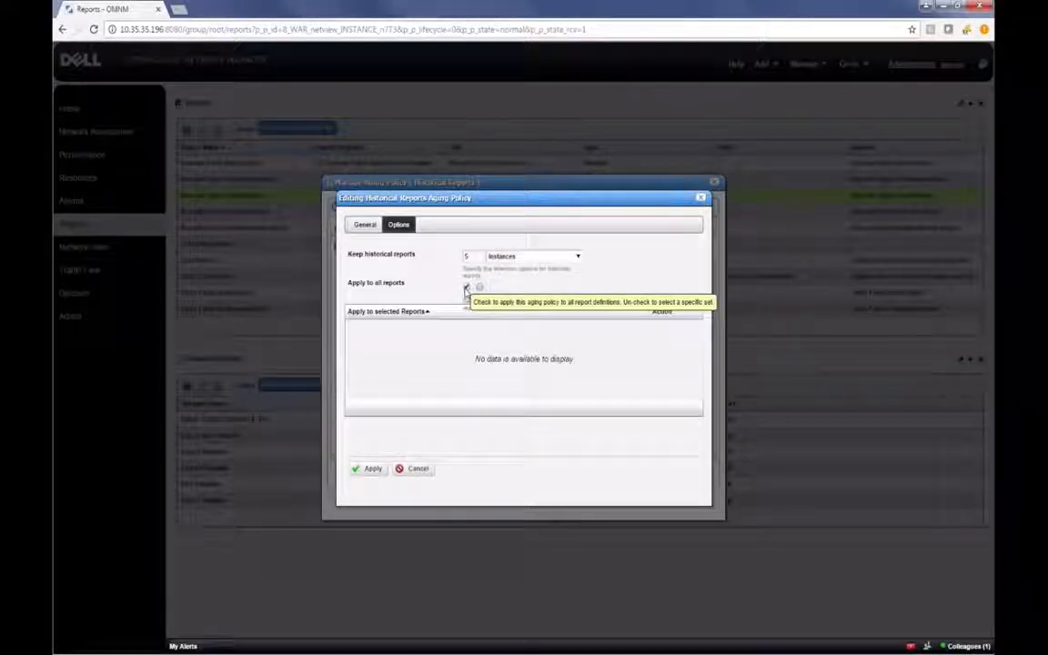
left_click(466, 288)
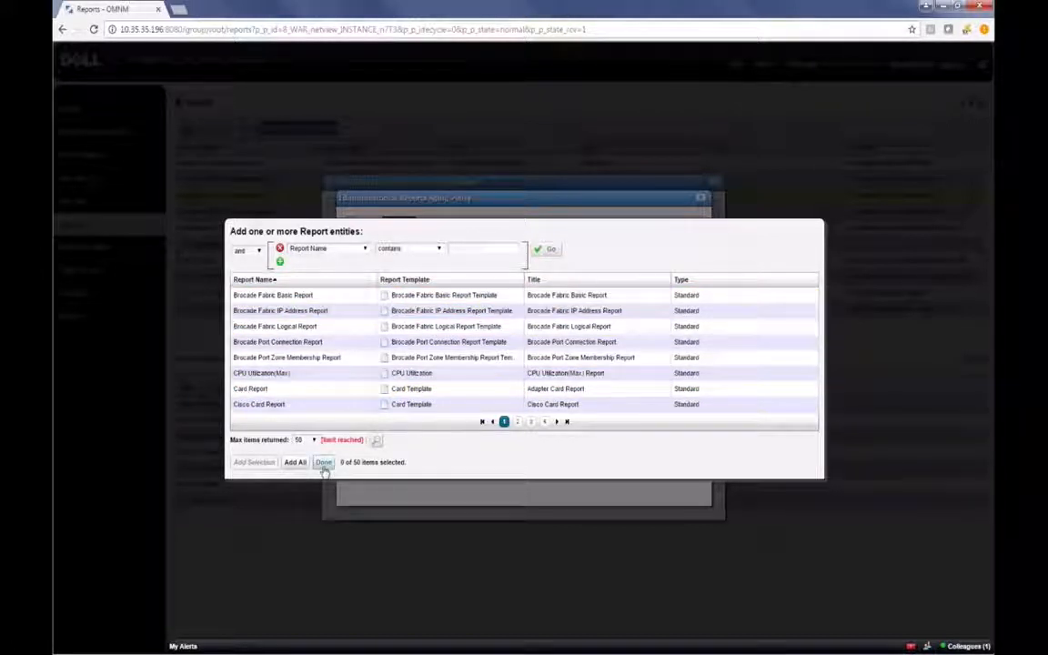
left_click(324, 463)
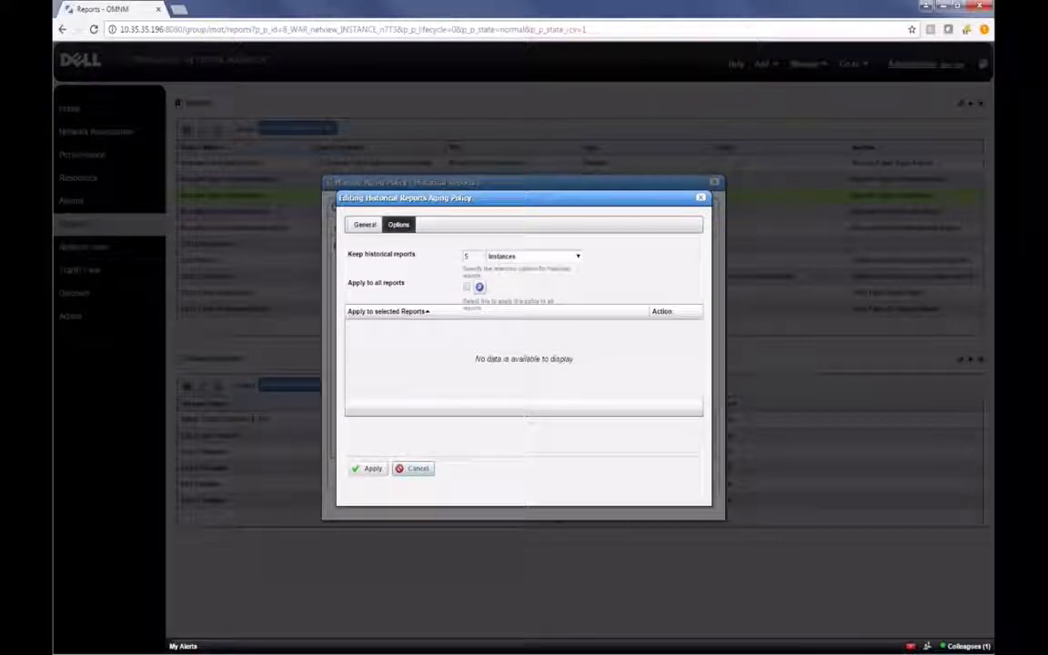
left_click(369, 469)
left_click(350, 501)
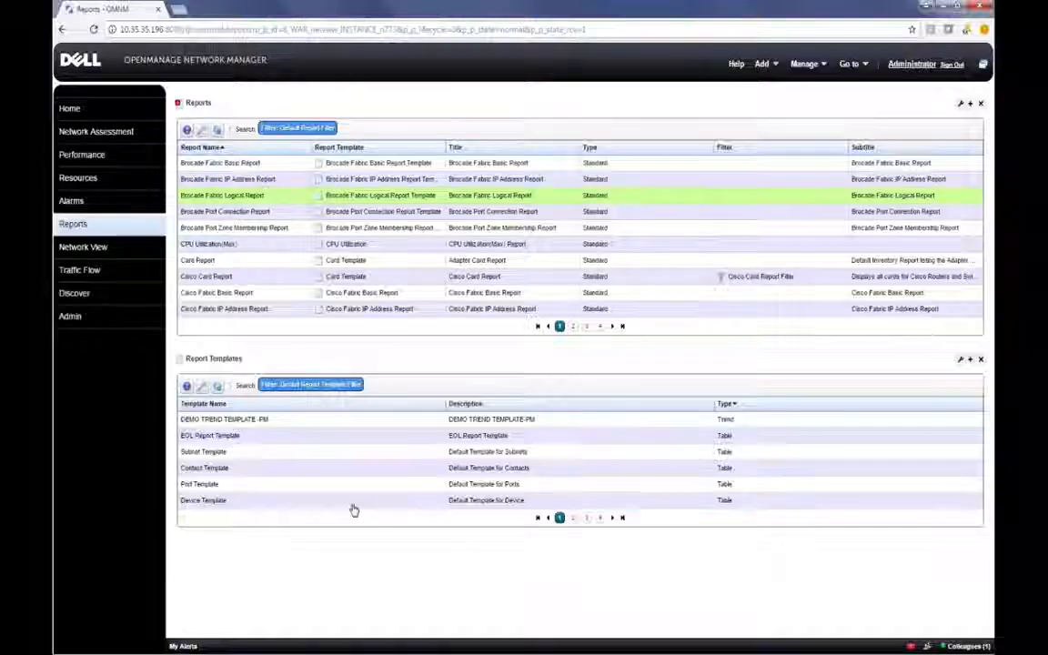
Examine the actions available for the Brocade Port Zone Membership Report, including deleting history, import/export and sharing with a user
right_click(288, 228)
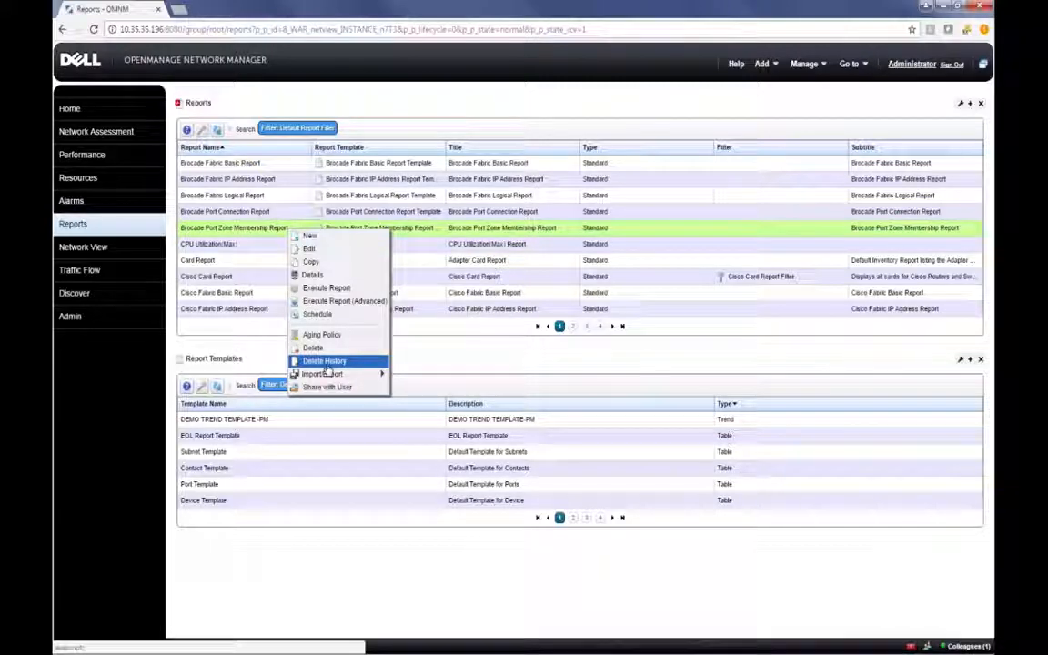
mouse_move(329, 374)
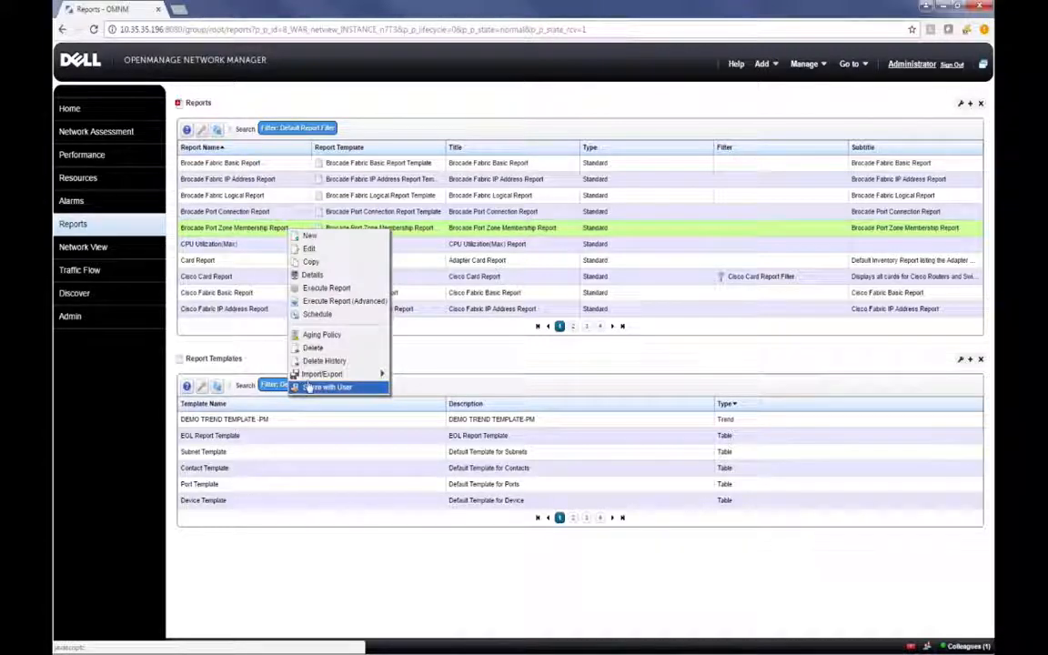
Try sharing the Brocade Port Zone Membership Report with a user, and view the colleague chat containing the shared Brocade Fabric Basic Report
left_click(308, 388)
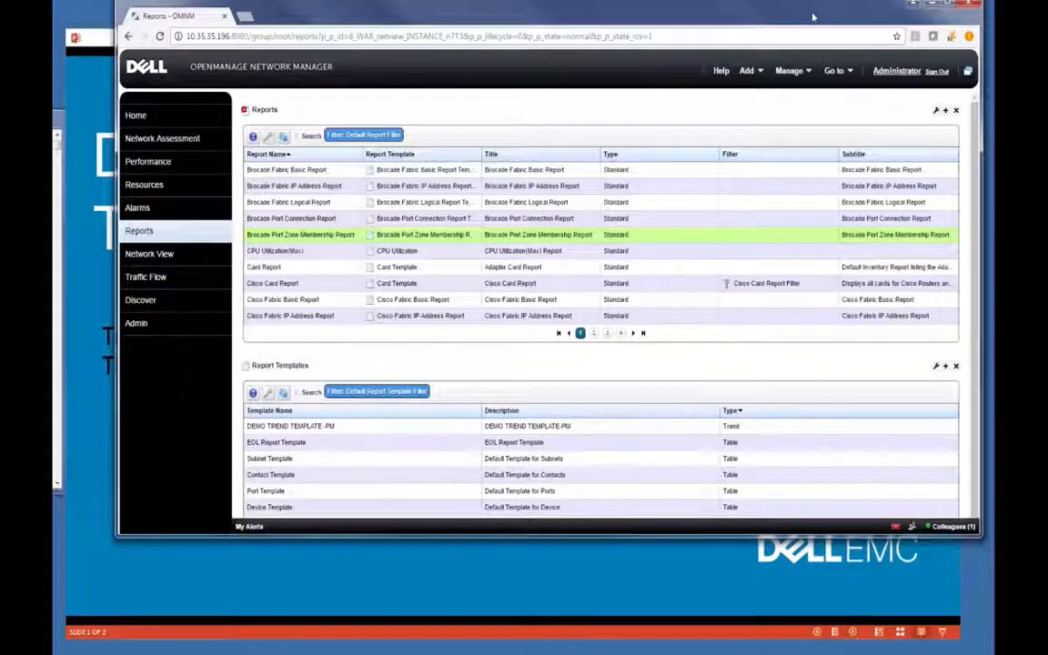
left_click_drag(813, 16, 761, 22)
left_click(890, 532)
left_click(803, 512)
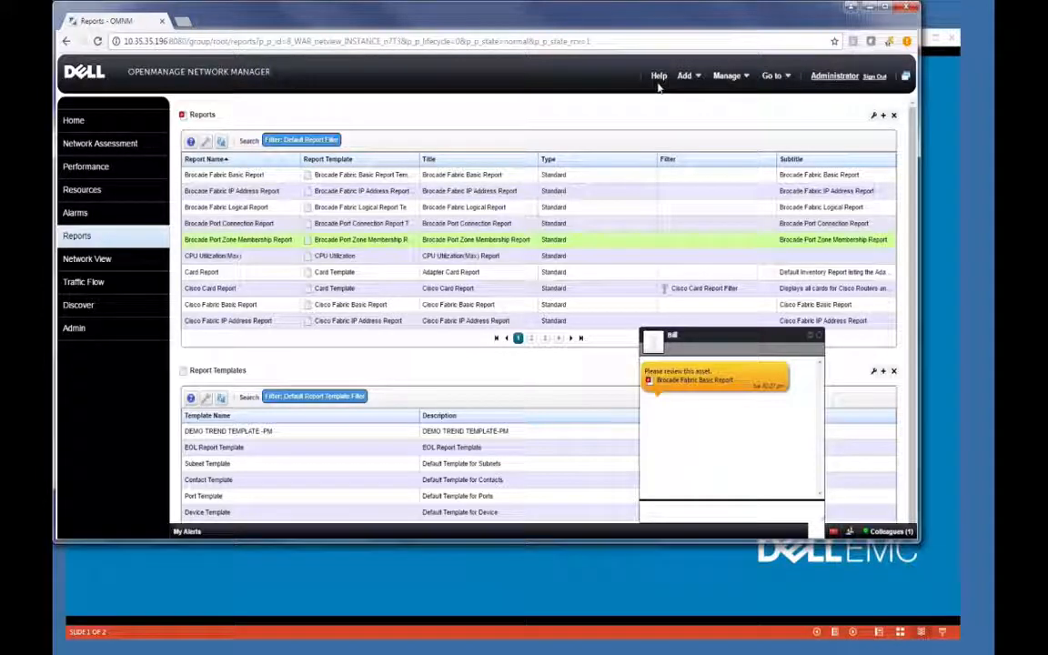
left_click_drag(761, 18, 754, 48)
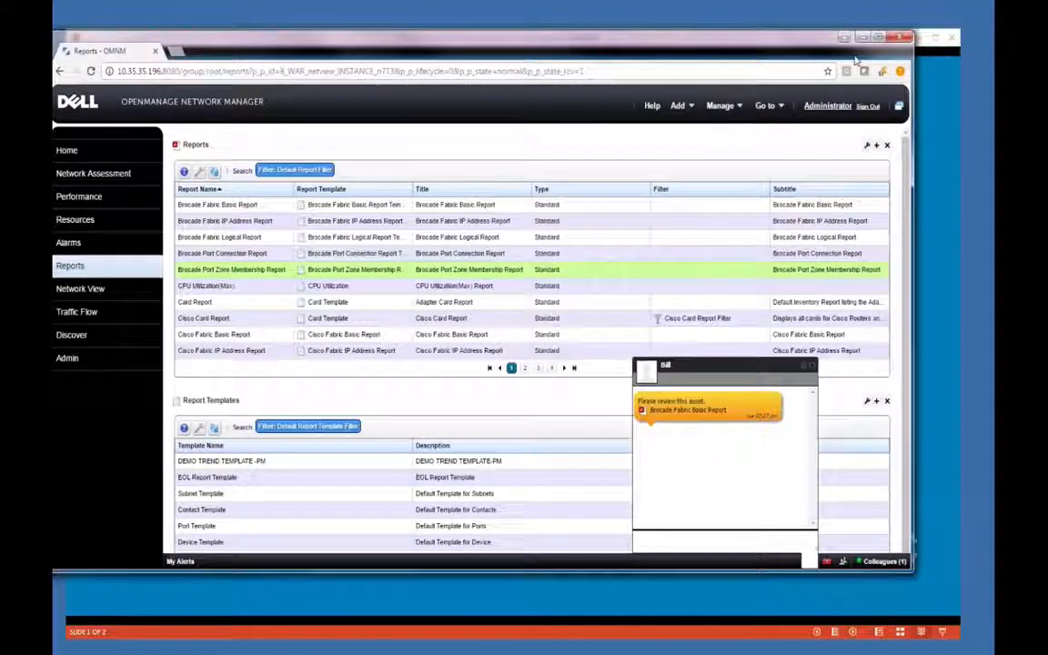
left_click(862, 38)
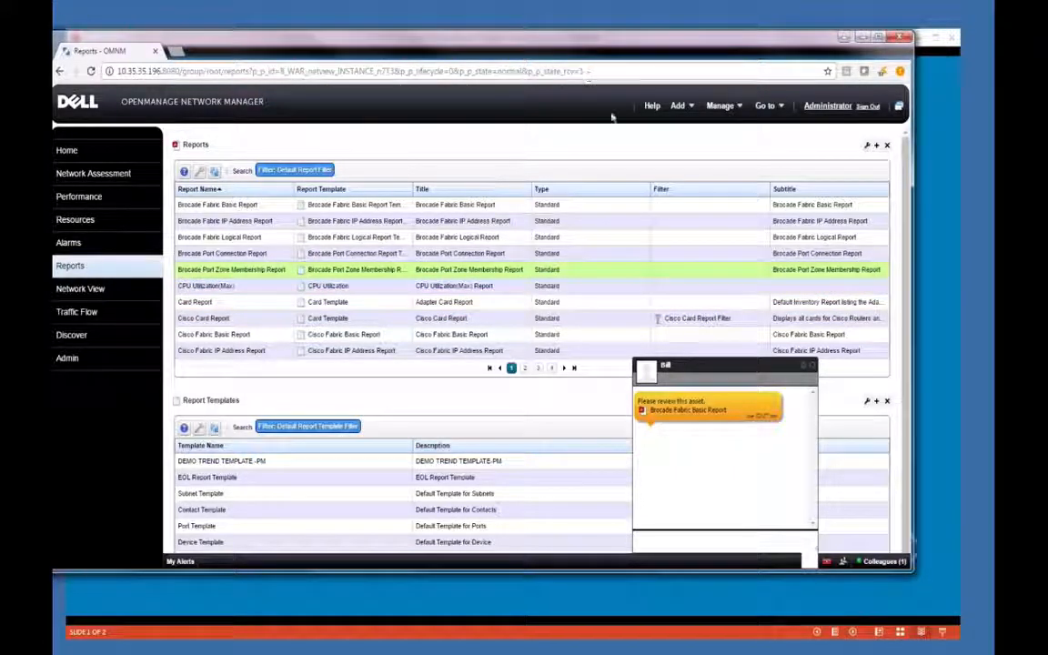
Search the reports for "interface" and select the Interfaces Report on the second page of results
right_click(273, 271)
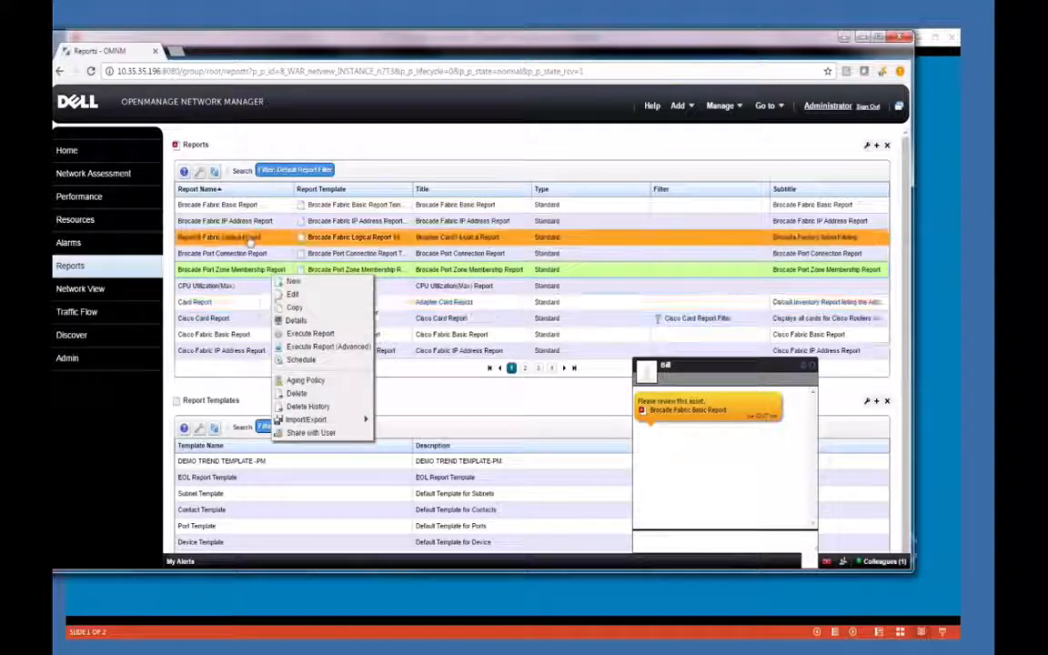
left_click(266, 171)
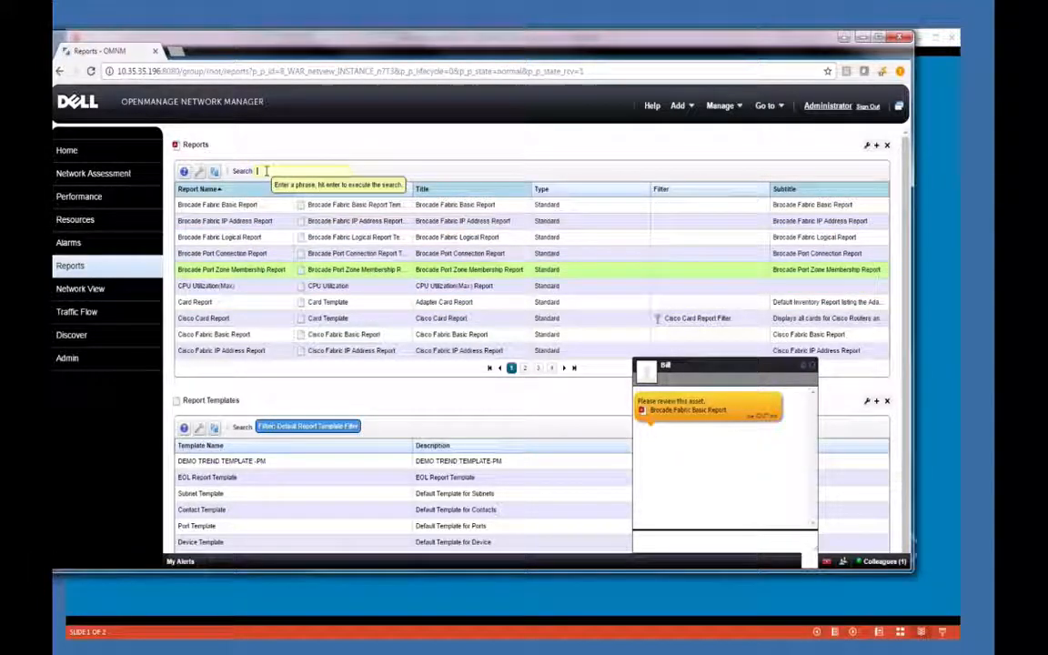
type("interface")
key("Return")
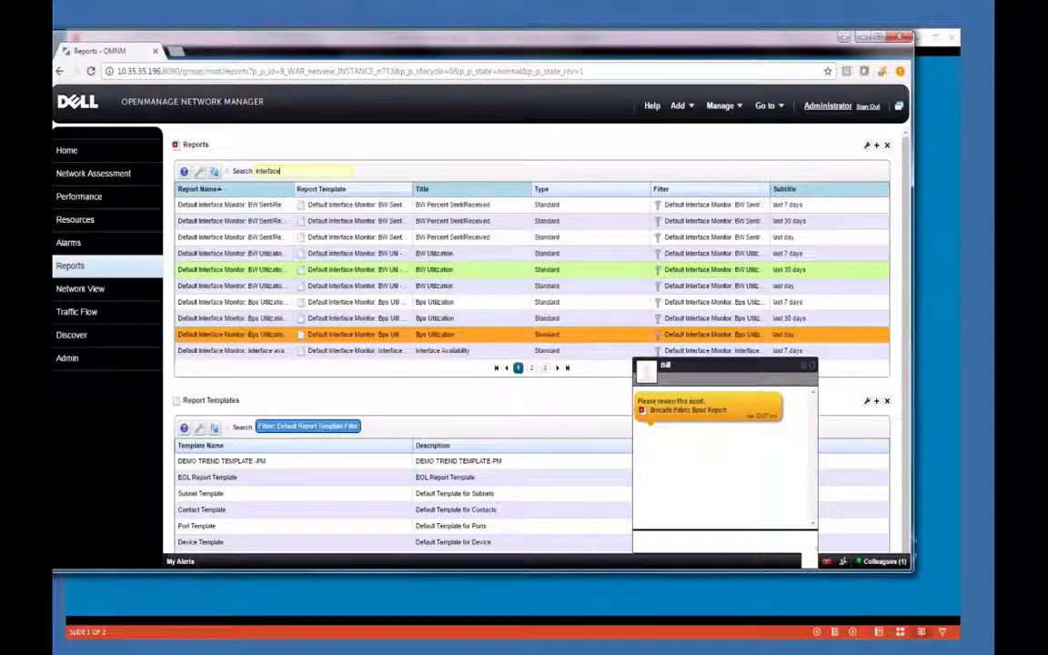
left_click(532, 368)
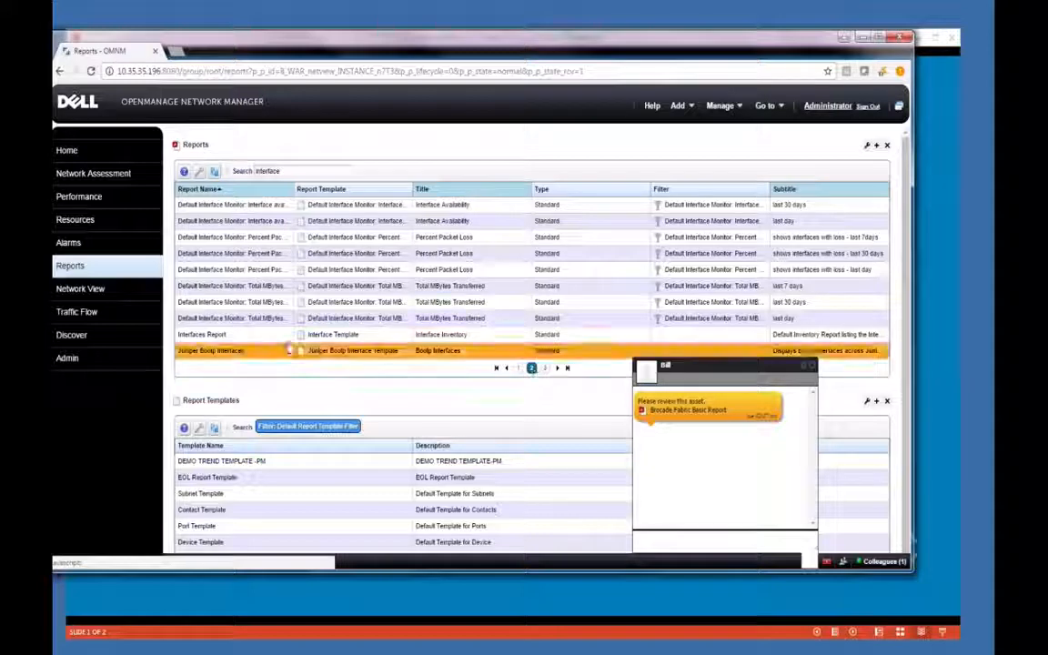
left_click(242, 334)
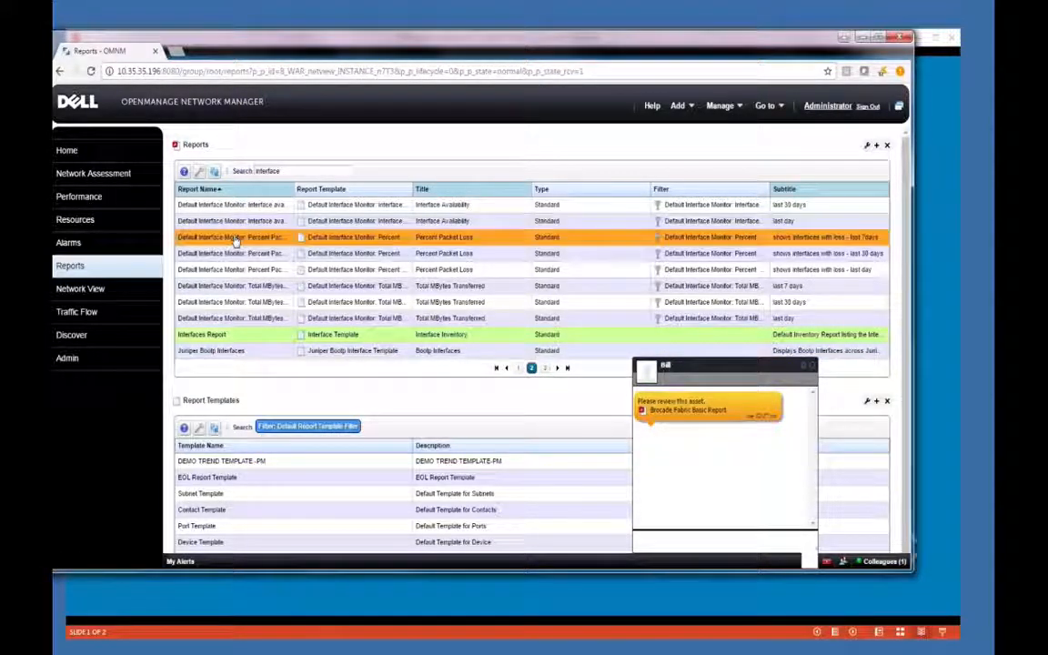
Open the Interfaces Report for editing, review its general and filter settings, and close it without saving
right_click(277, 337)
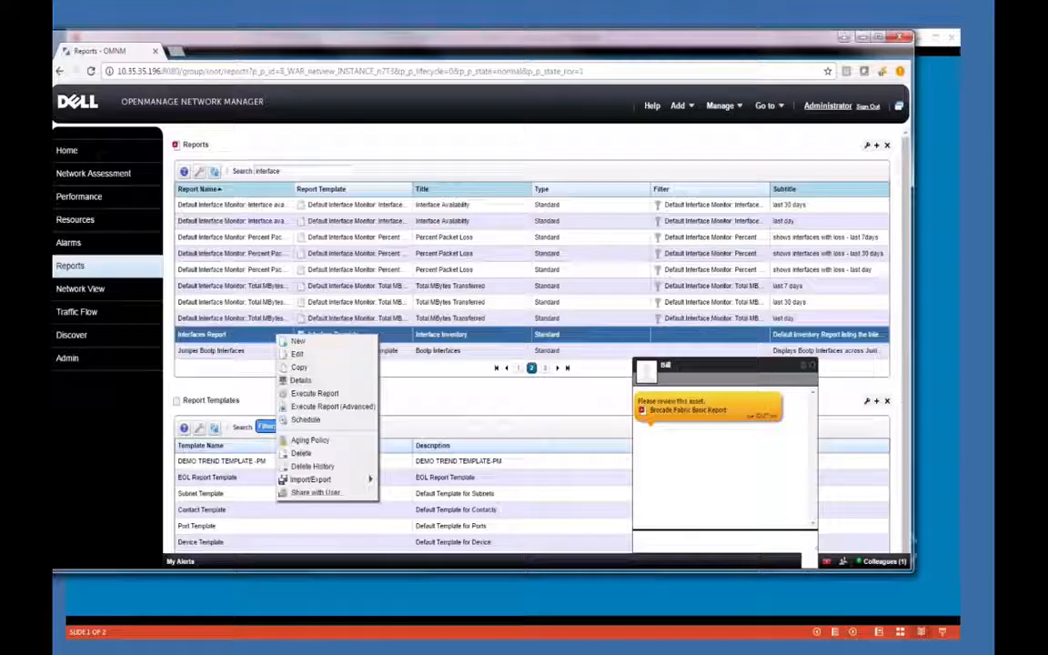
left_click(296, 356)
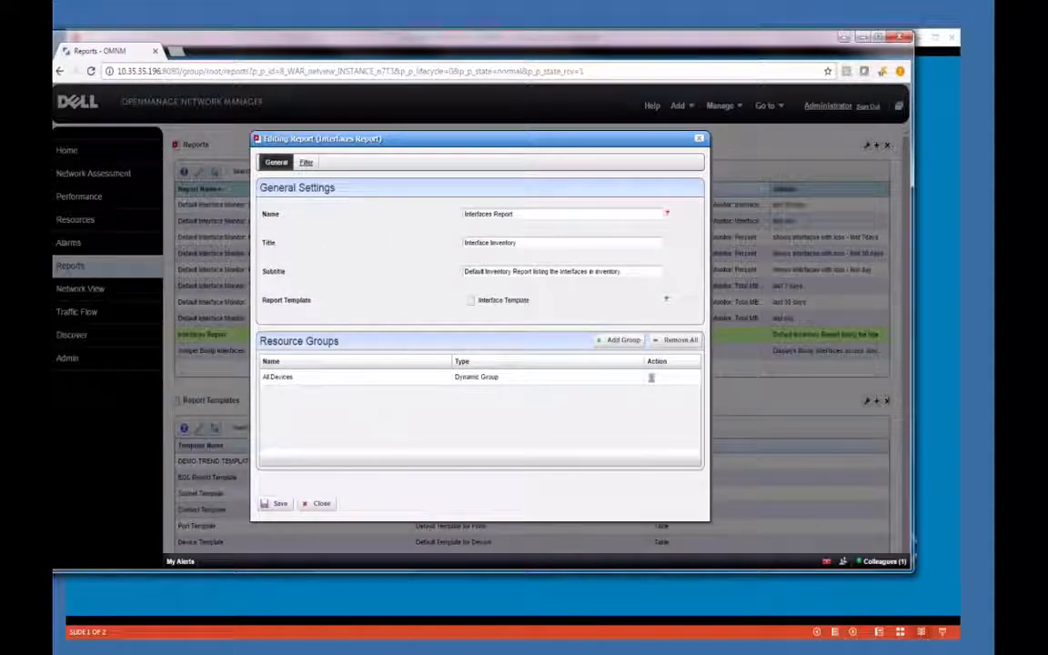
left_click(306, 162)
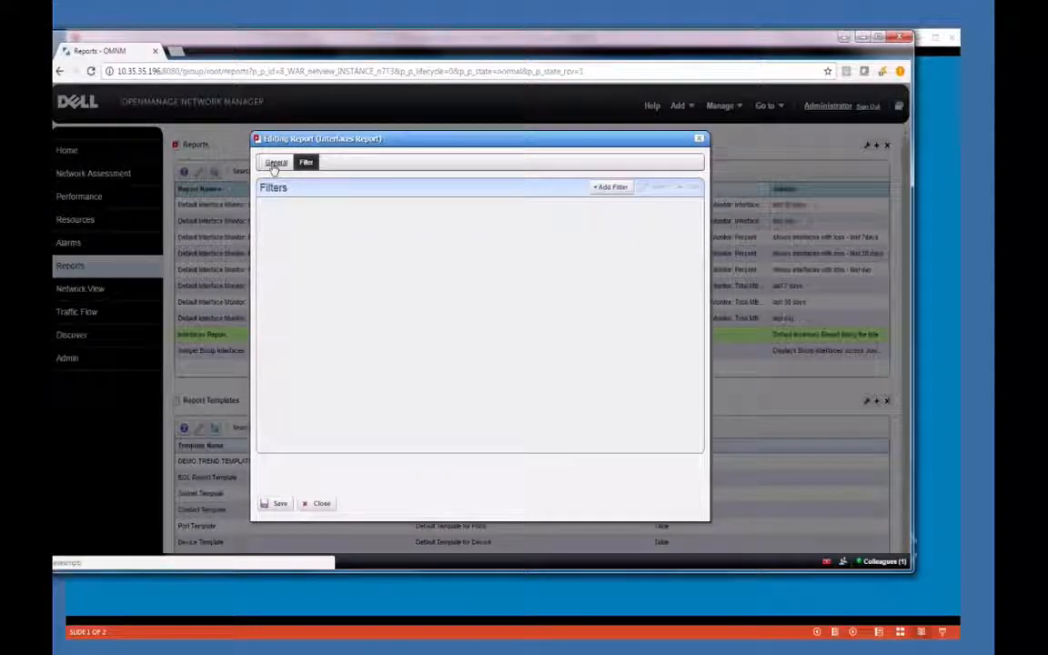
left_click(275, 162)
left_click(320, 503)
Execute the Interfaces Report and open its finished output from the refreshed alert history
right_click(266, 335)
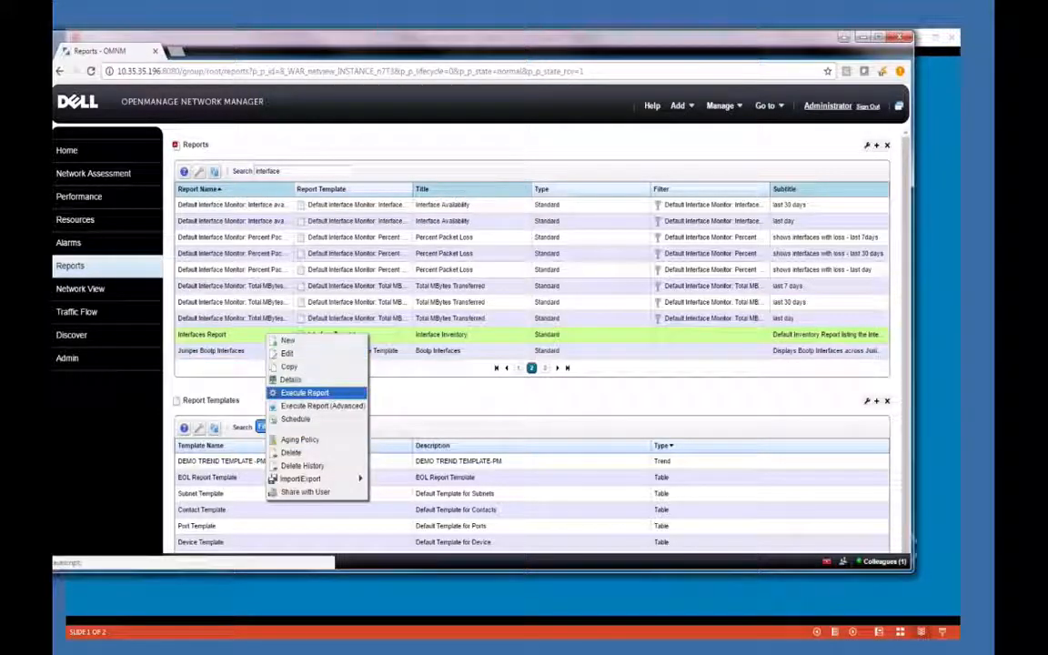
left_click(309, 392)
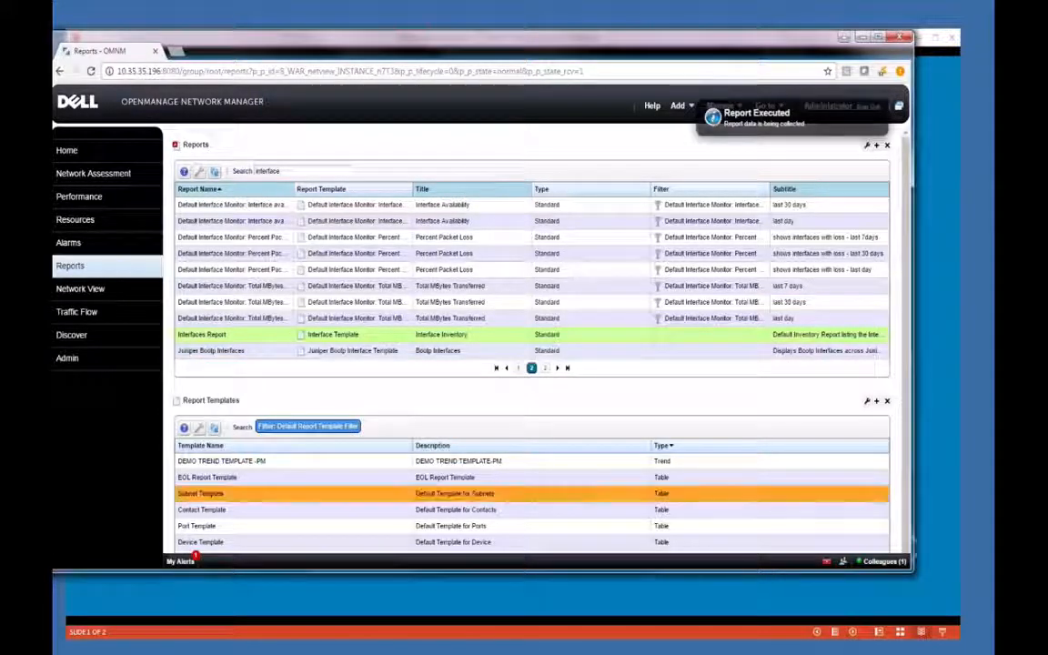
left_click(195, 557)
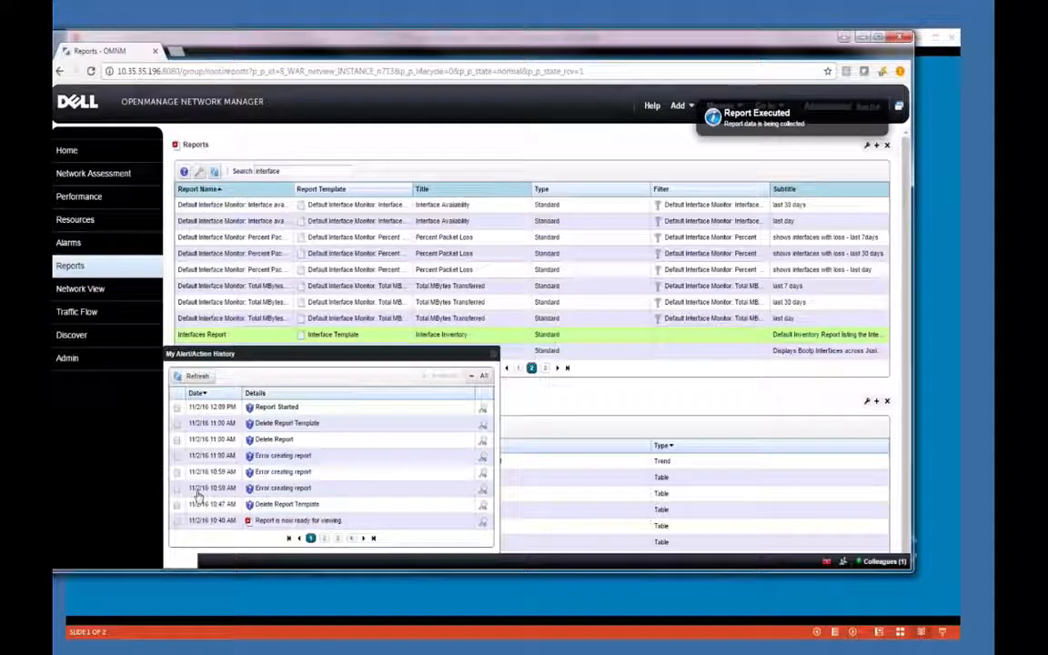
left_click(197, 376)
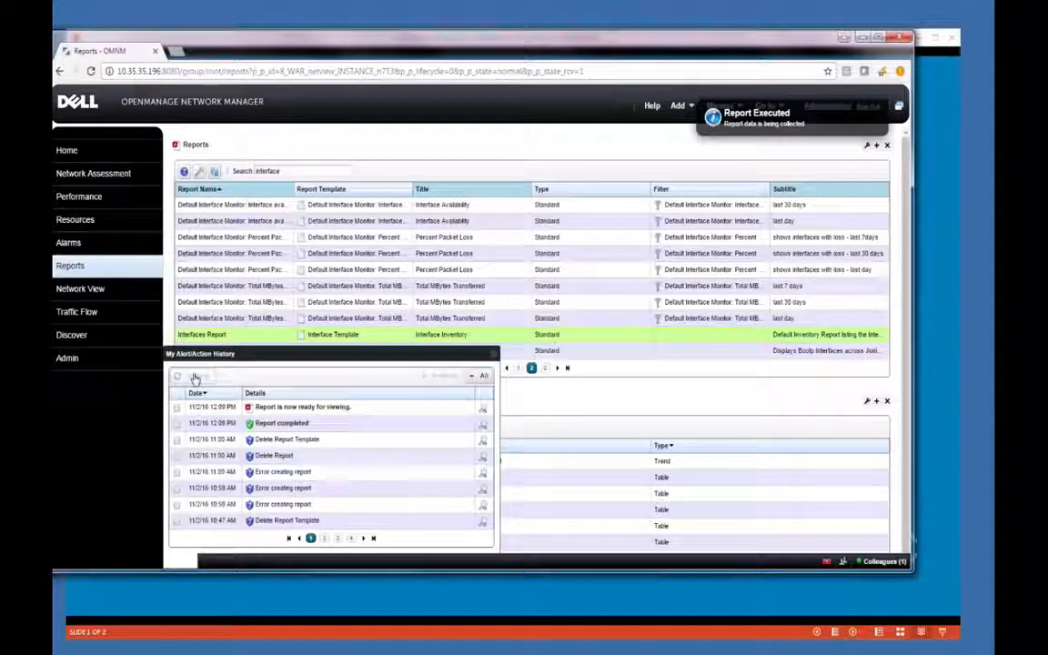
left_click(483, 411)
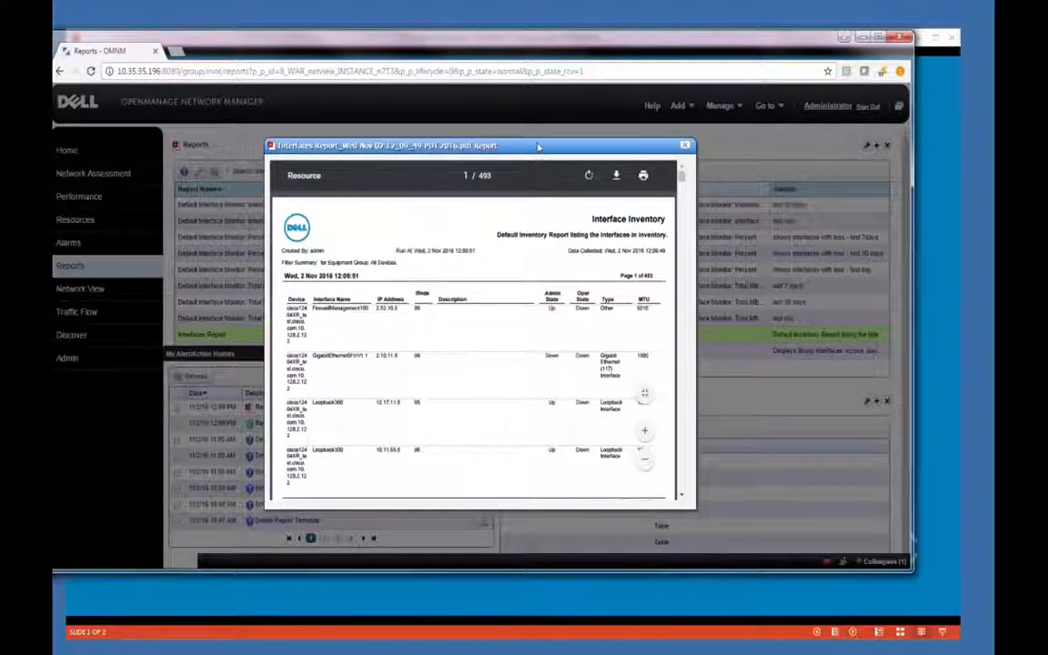
Examine the generated report's title, subtitle and filter summary, then close the report and the alert history
left_click_drag(539, 151, 519, 128)
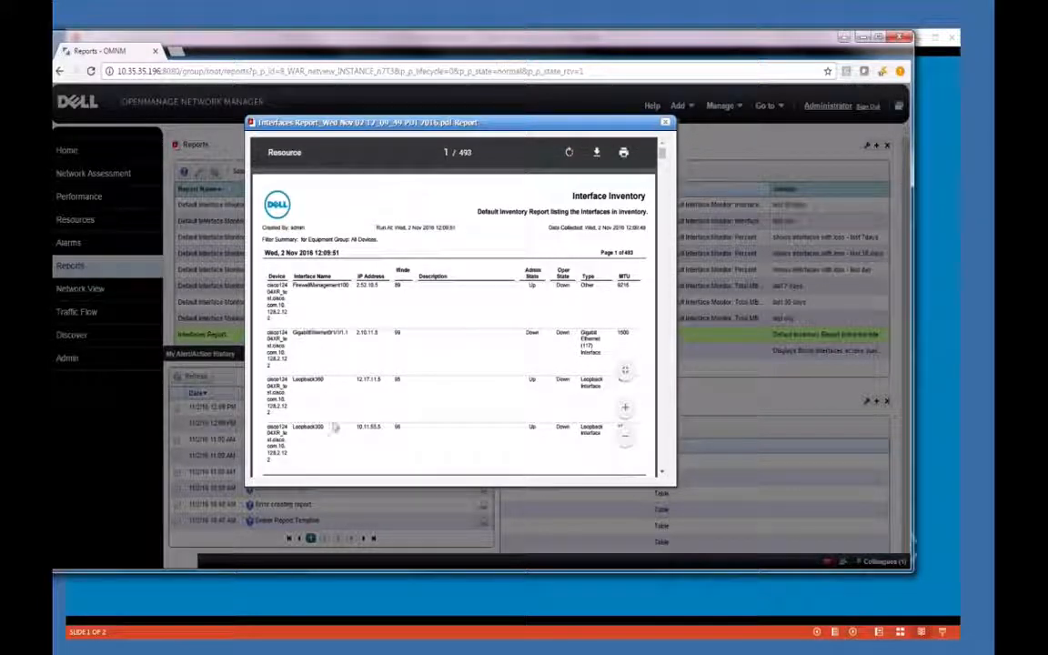
left_click_drag(574, 195, 640, 195)
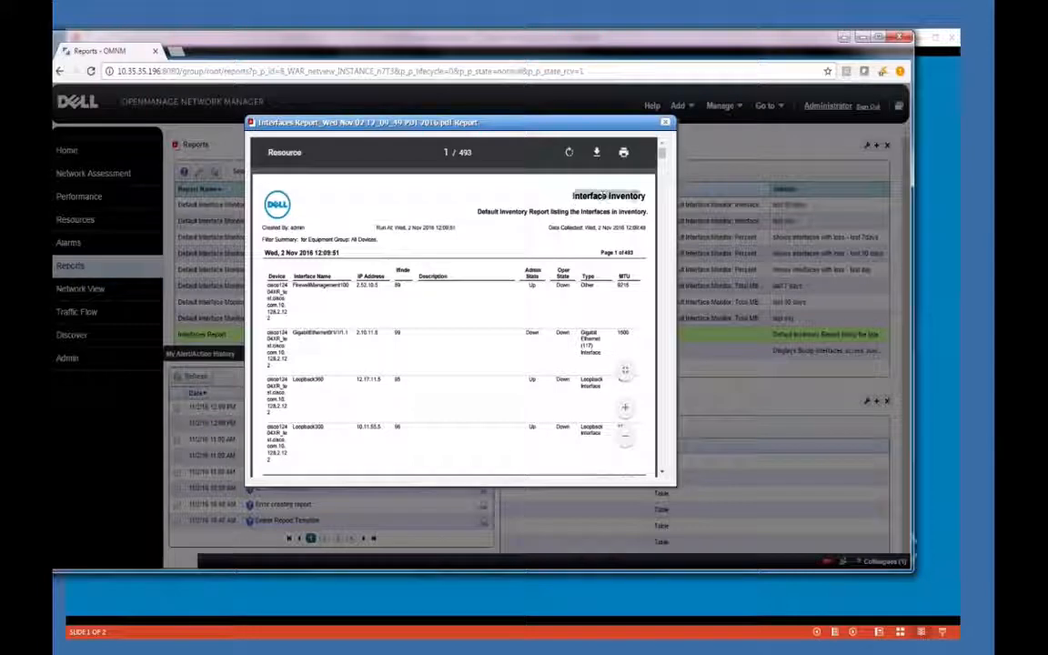
left_click_drag(474, 215, 642, 211)
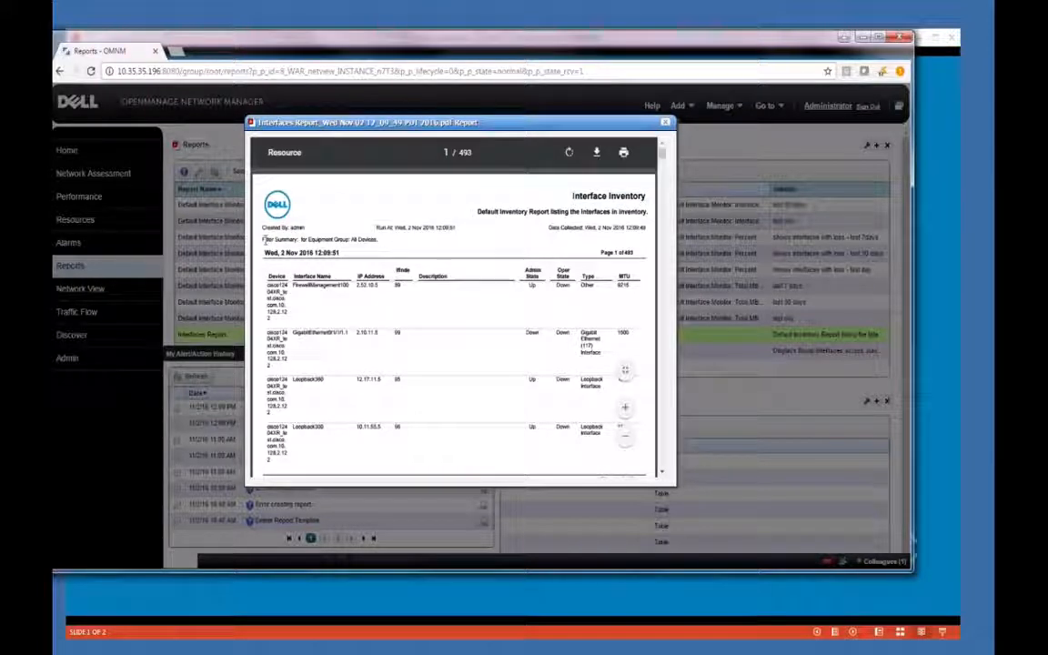
left_click_drag(266, 238, 382, 238)
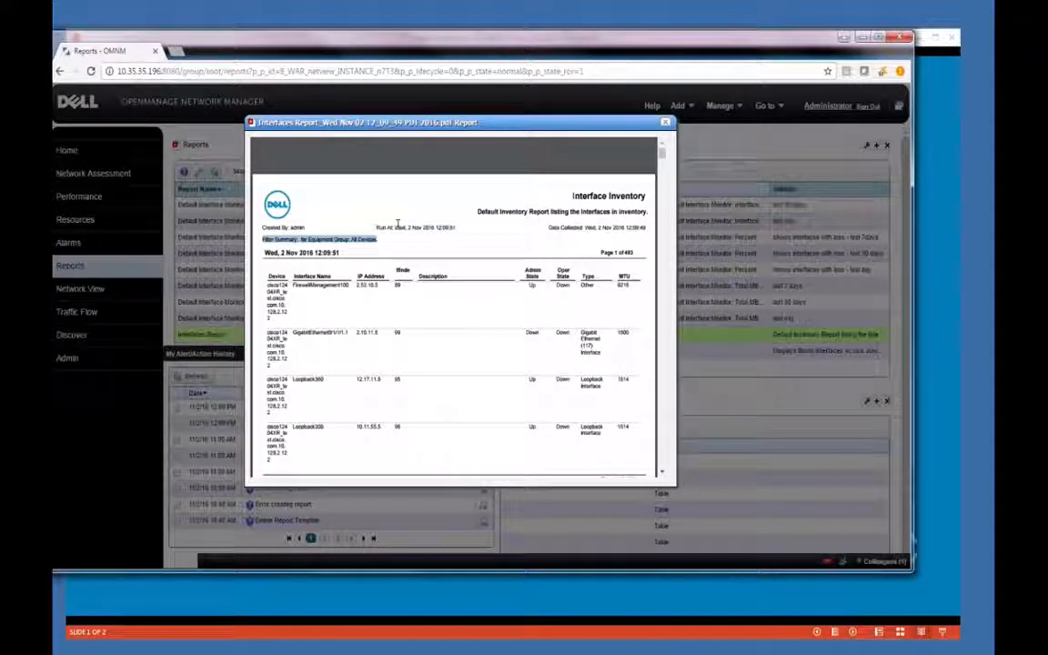
left_click(665, 122)
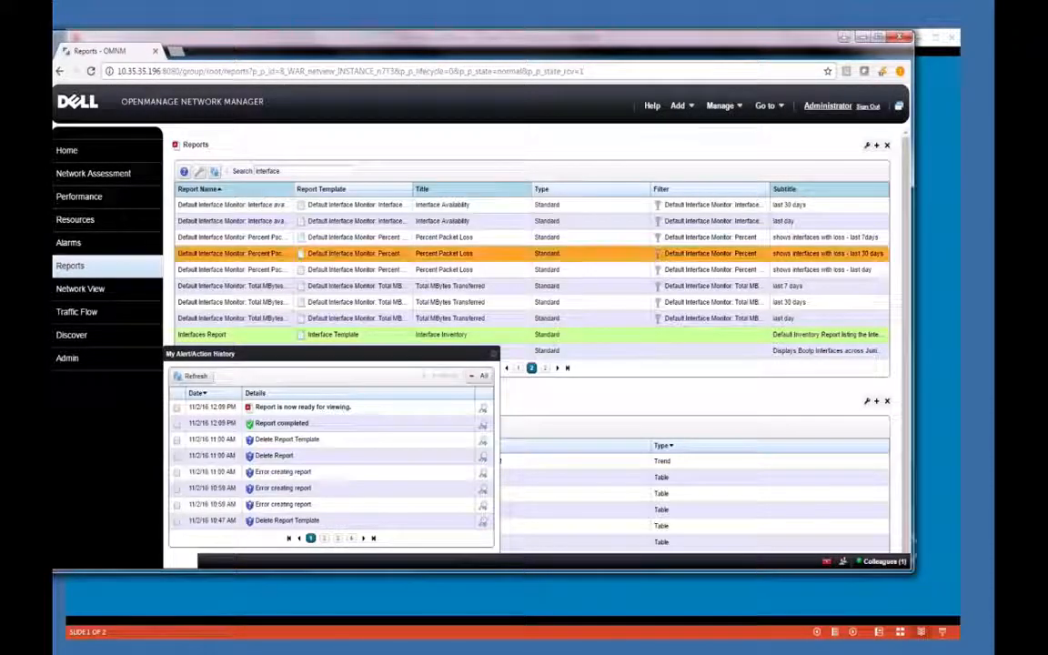
left_click(494, 354)
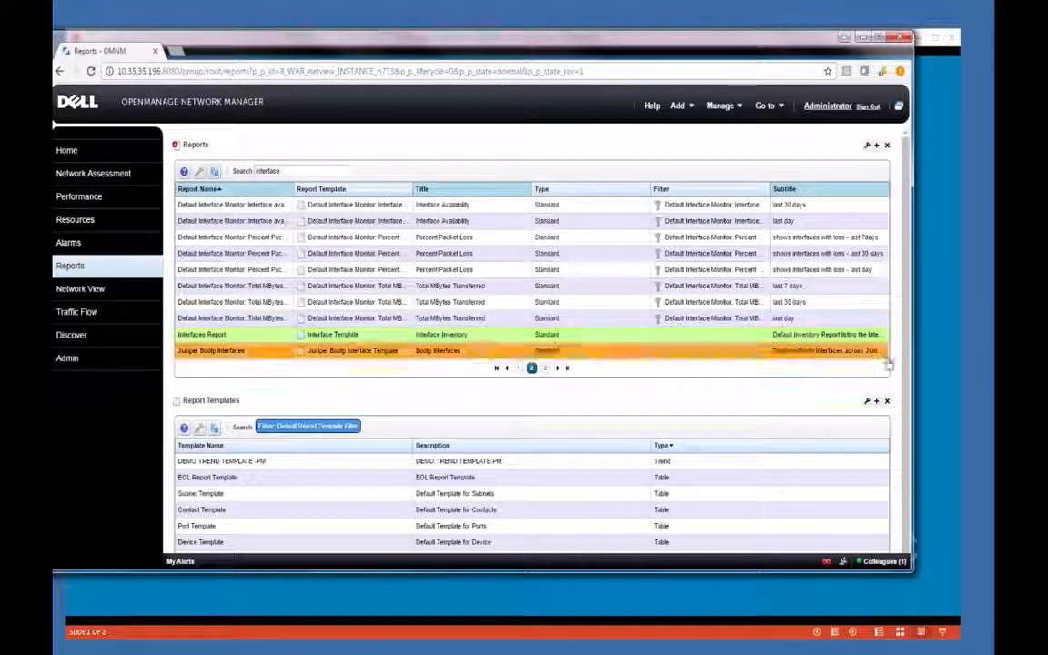
Search the report templates for "interface"
scroll(908, 413, "down", 1)
scroll(908, 419, "down", 1)
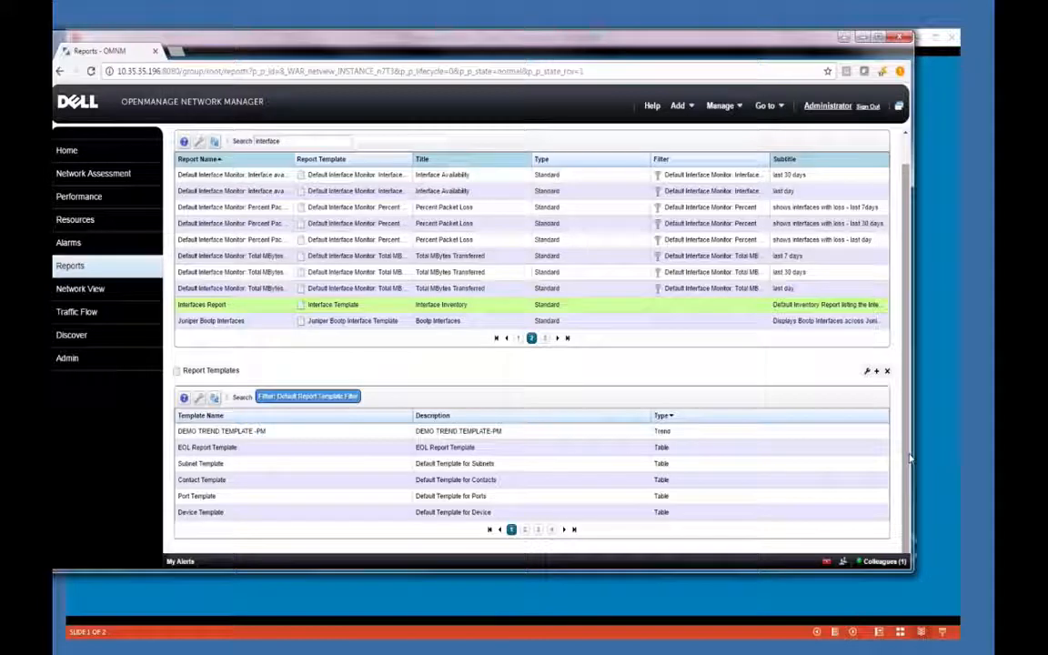
left_click(244, 401)
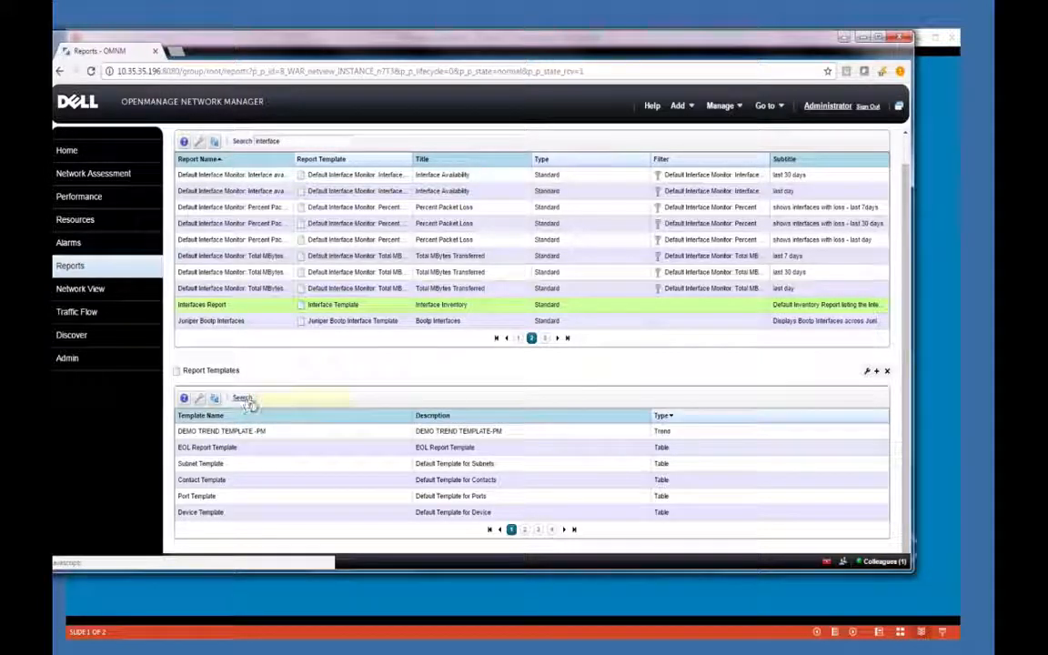
type("interface")
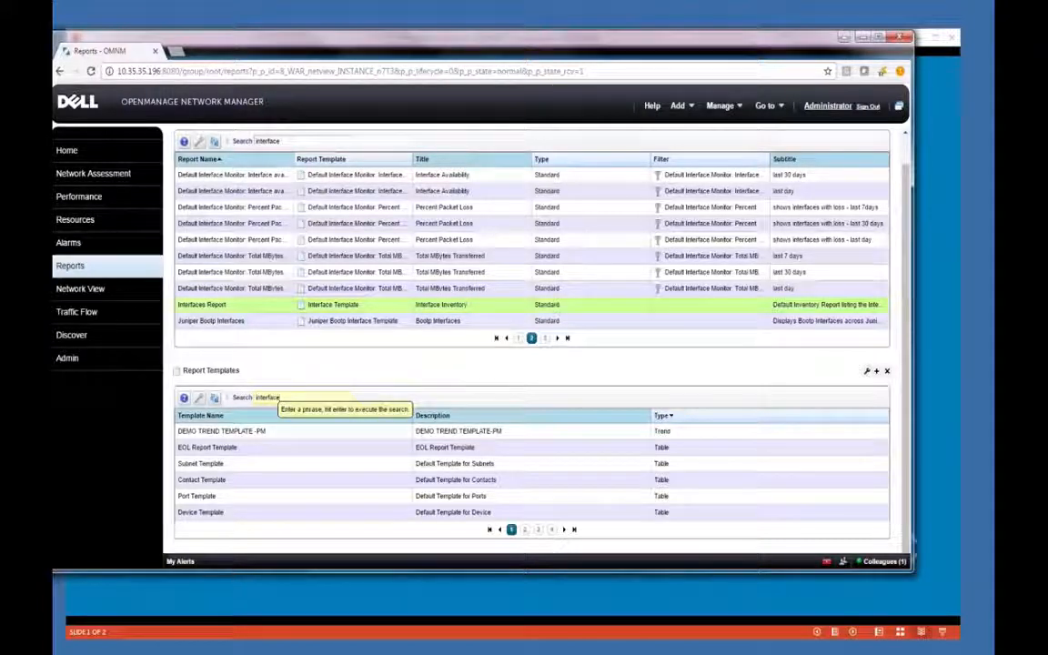
key("Return")
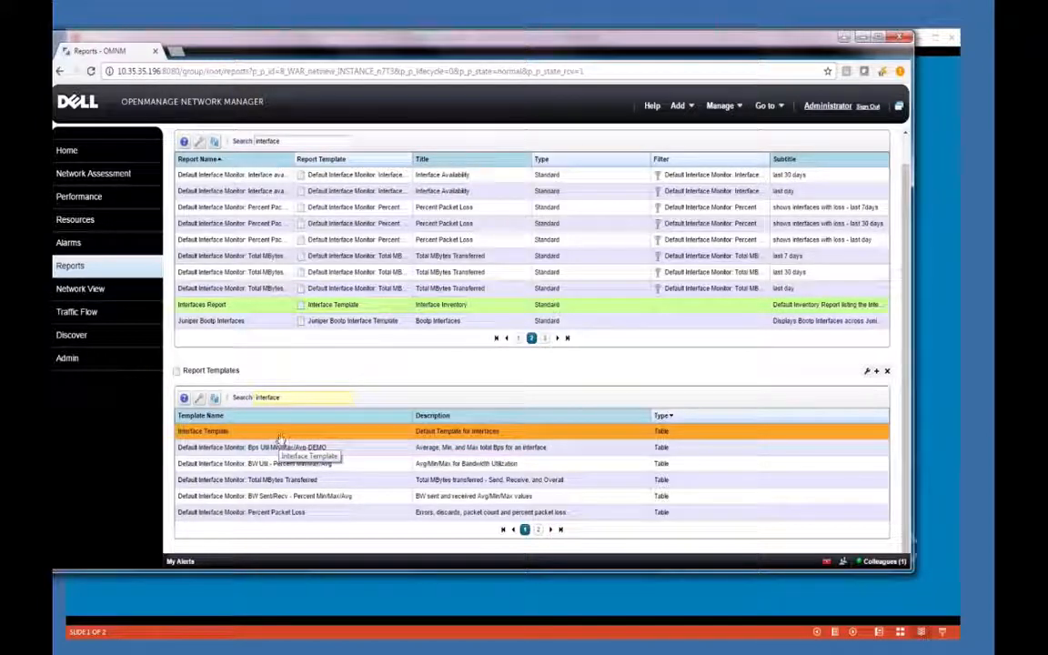
Open the Interface Template for editing, review its general, advanced and inventory source settings, and close it without saving
right_click(280, 435)
left_click(301, 453)
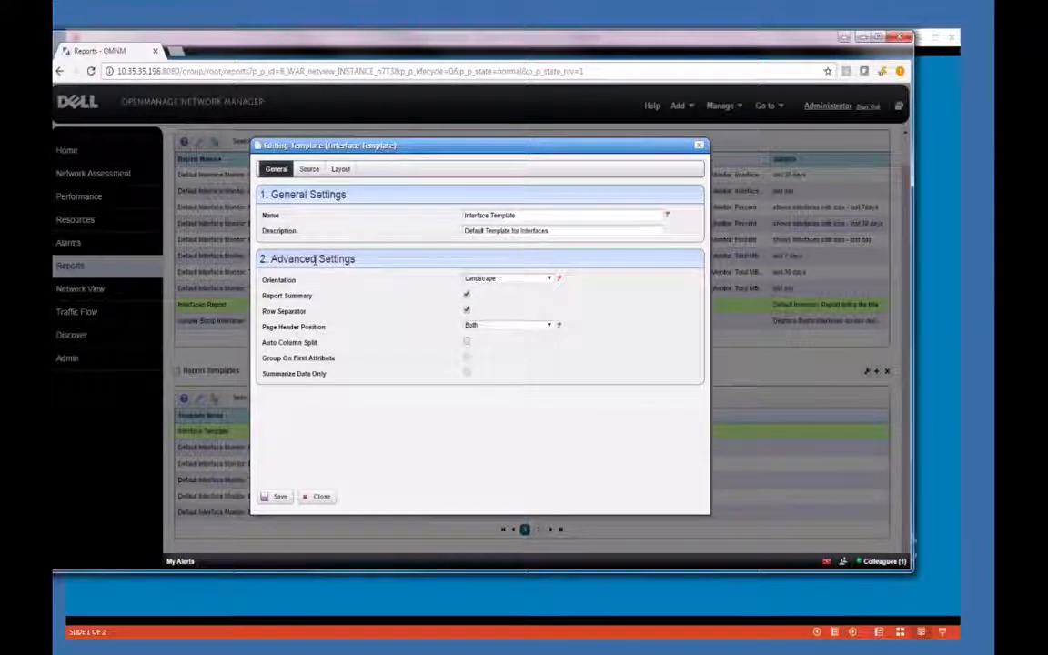
left_click(466, 293)
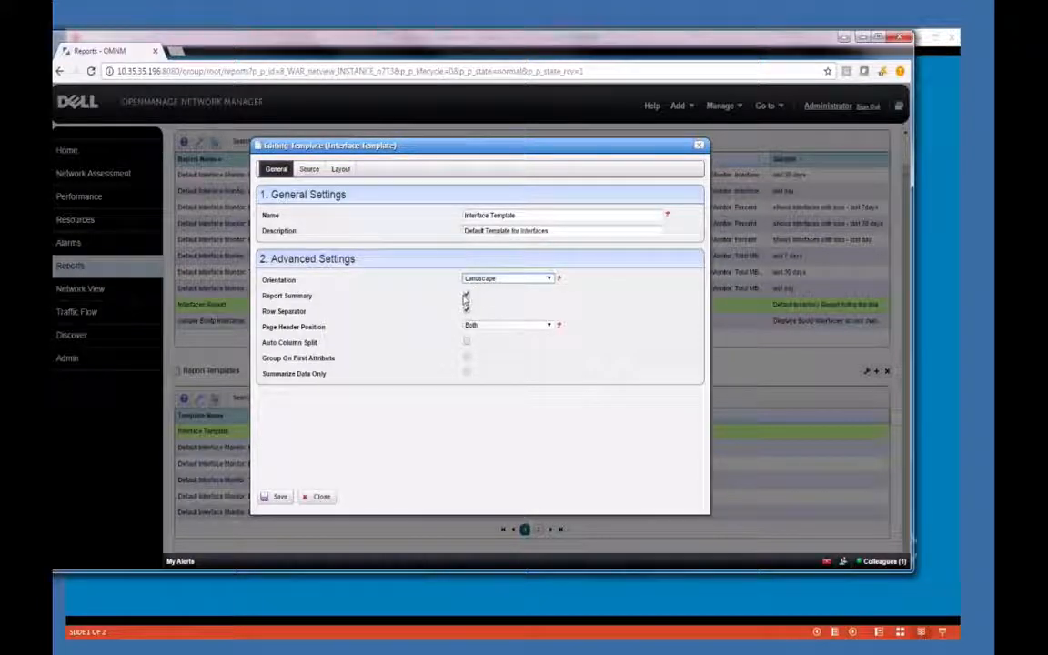
left_click(466, 296)
left_click(466, 312)
left_click(470, 325)
left_click(471, 329)
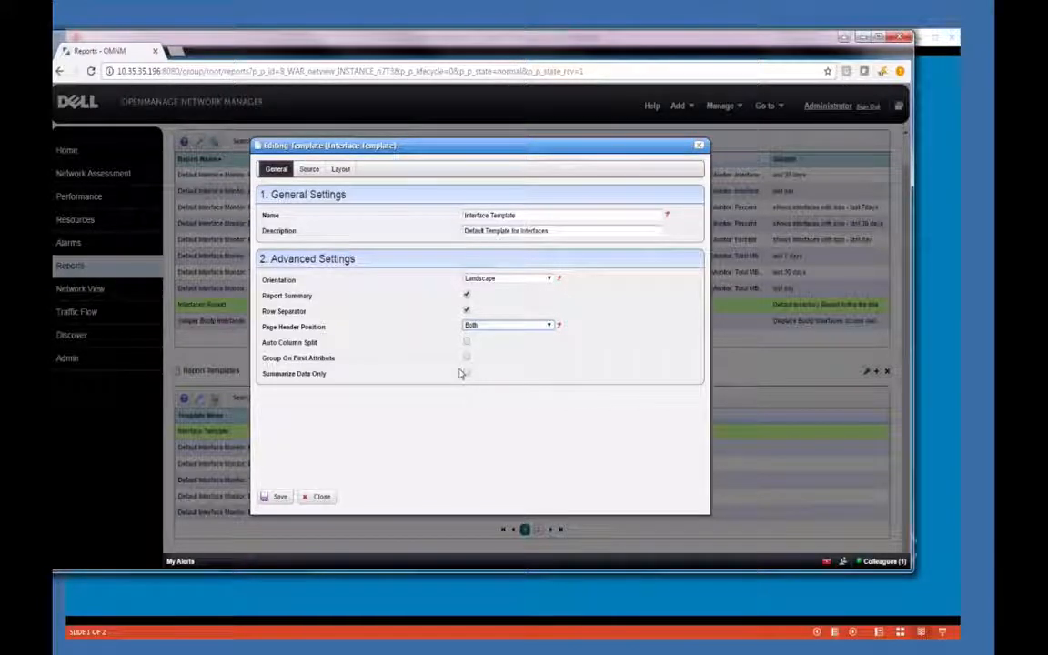
left_click(309, 170)
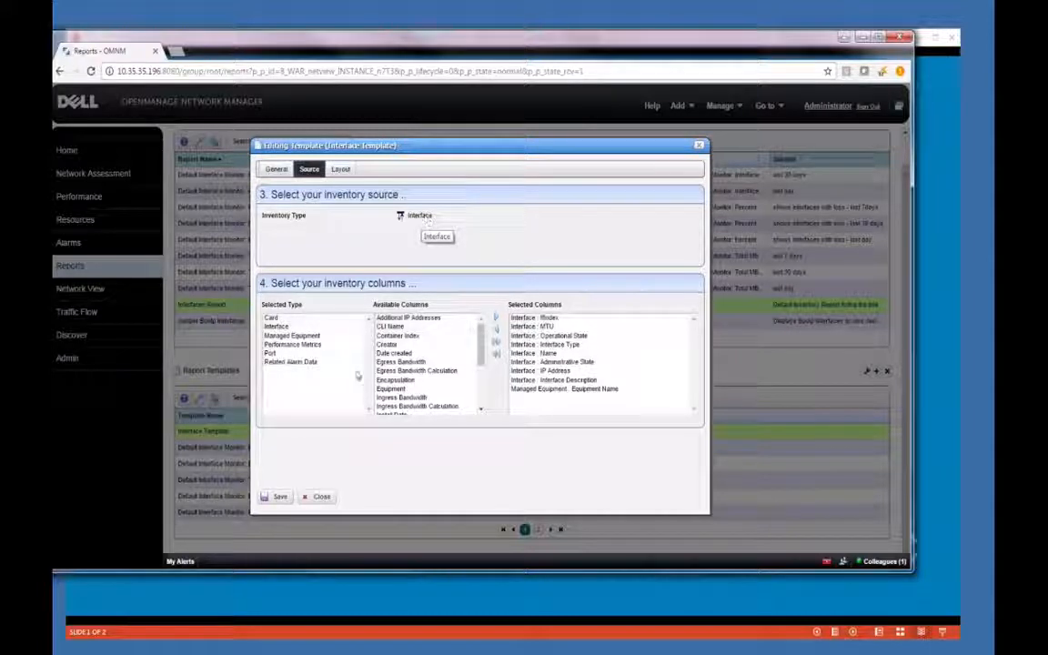
left_click(321, 496)
Start a new table report template and name it "demo 3"
right_click(333, 432)
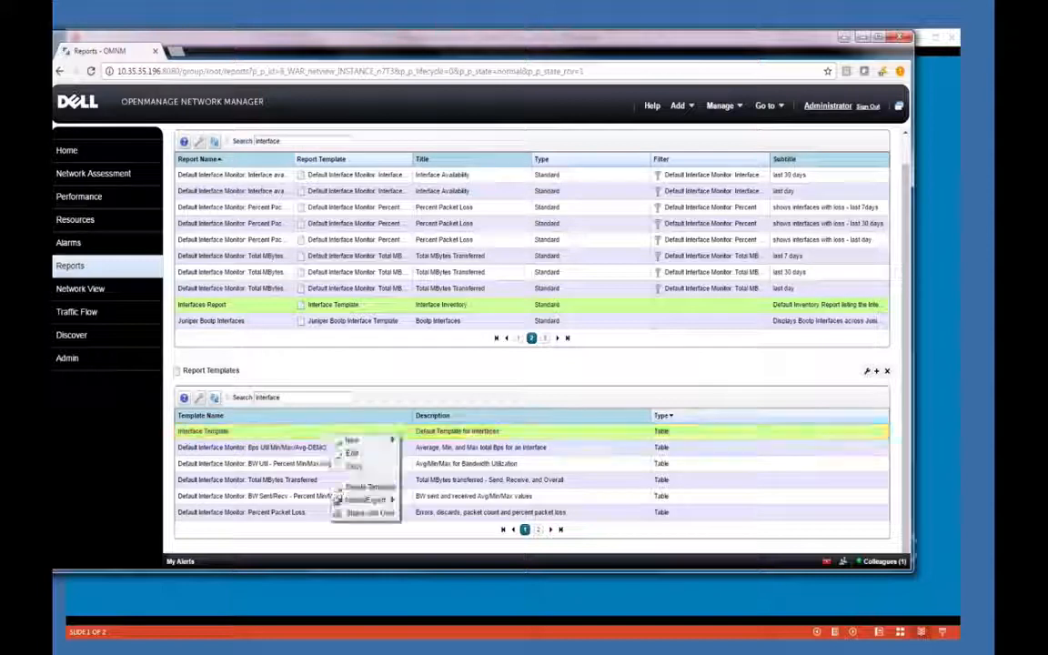
mouse_move(355, 442)
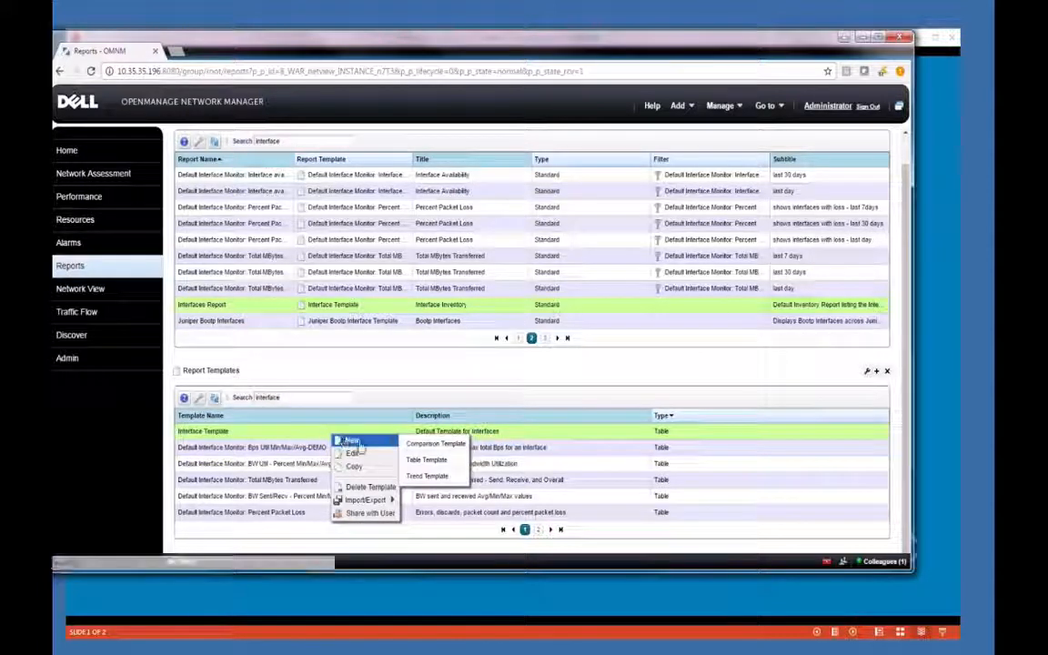
left_click(425, 459)
left_click(548, 213)
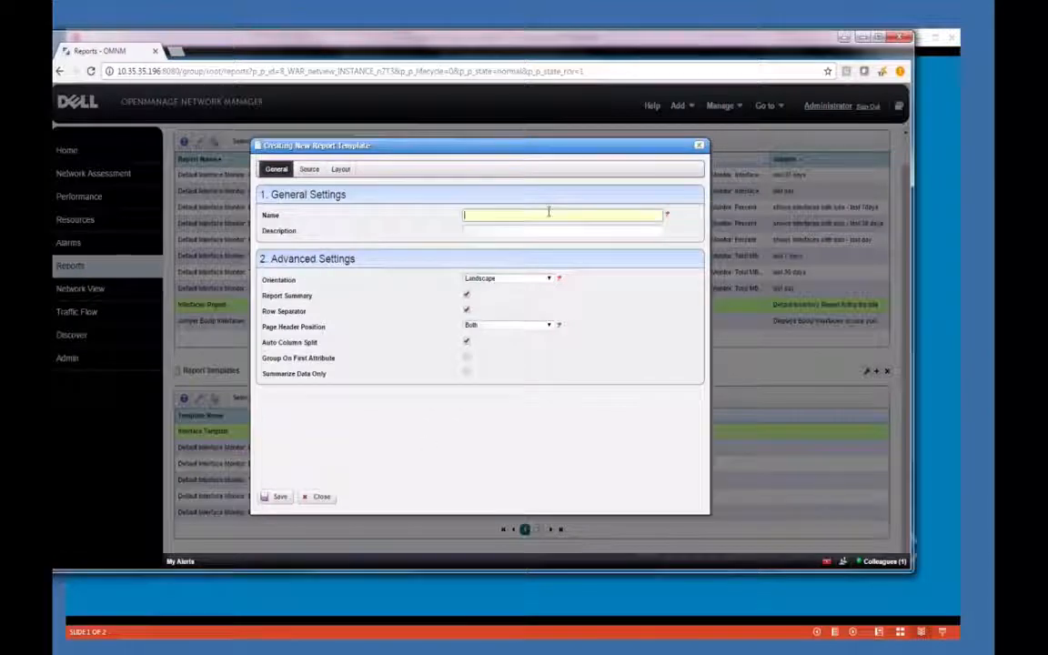
type("demo 3")
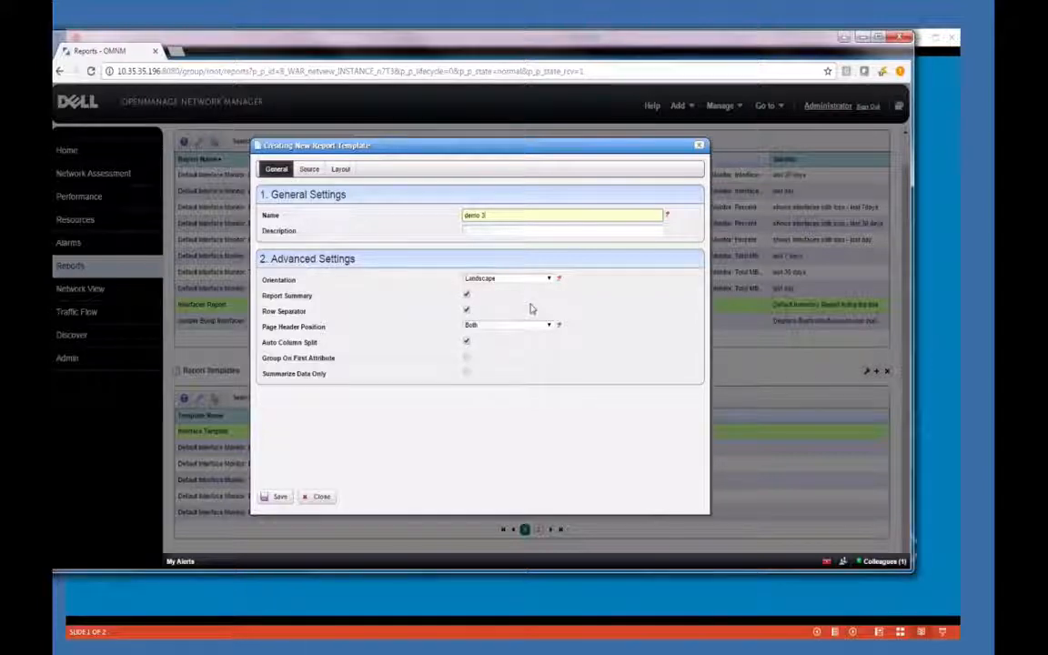
Choose Interface from the Inventory Resource (DDB - Ju) group as the template's inventory source
left_click(306, 170)
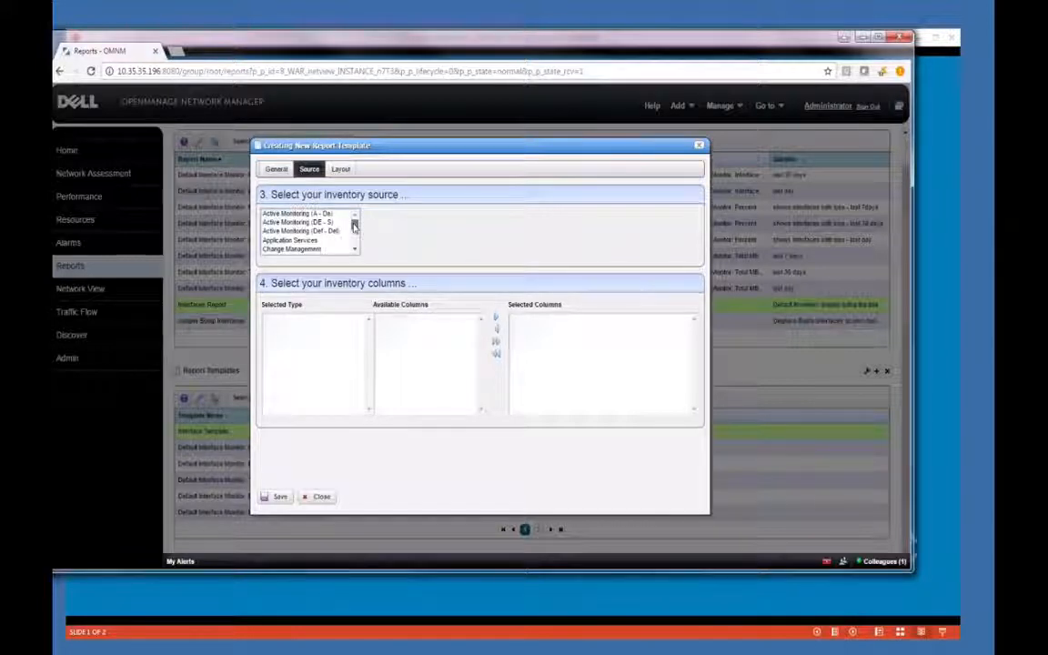
scroll(354, 229, "down", 3)
scroll(354, 228, "down", 1)
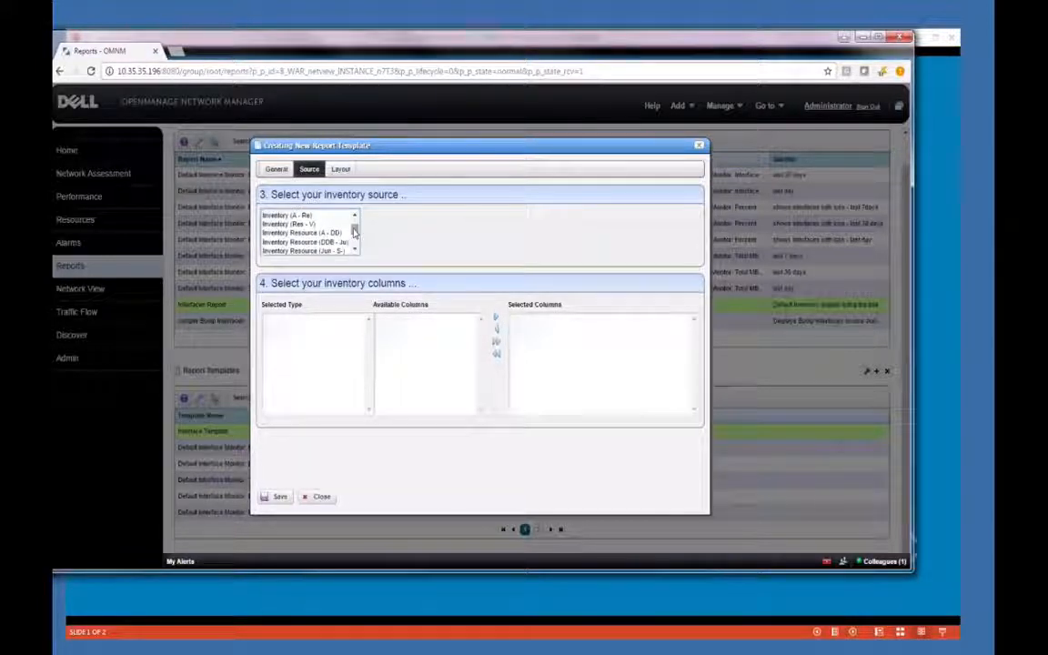
left_click(334, 242)
left_click(304, 252)
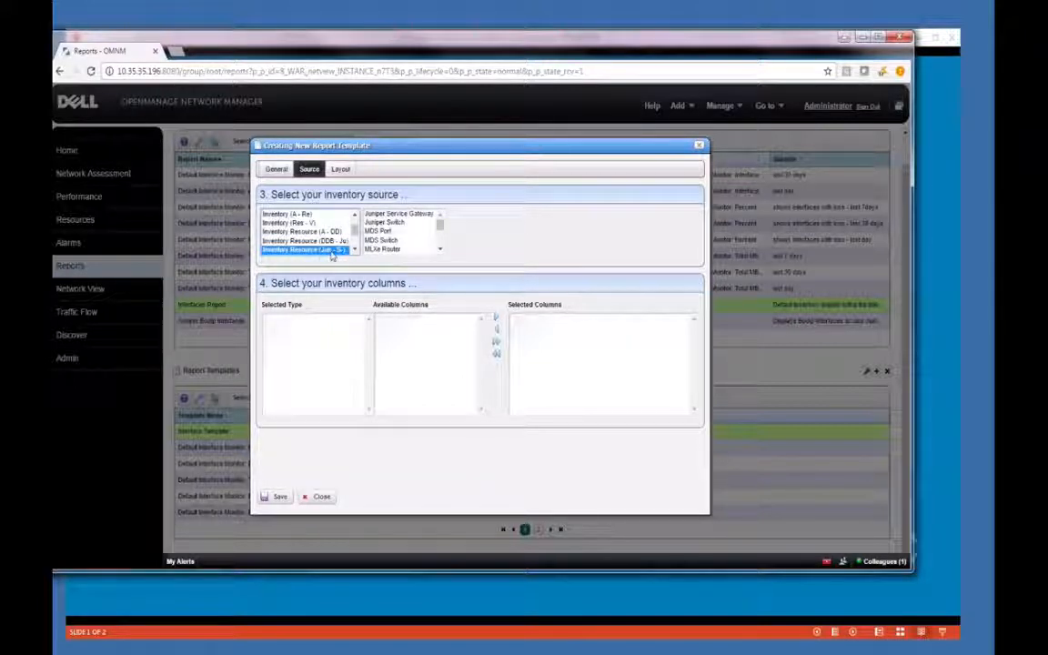
left_click(336, 241)
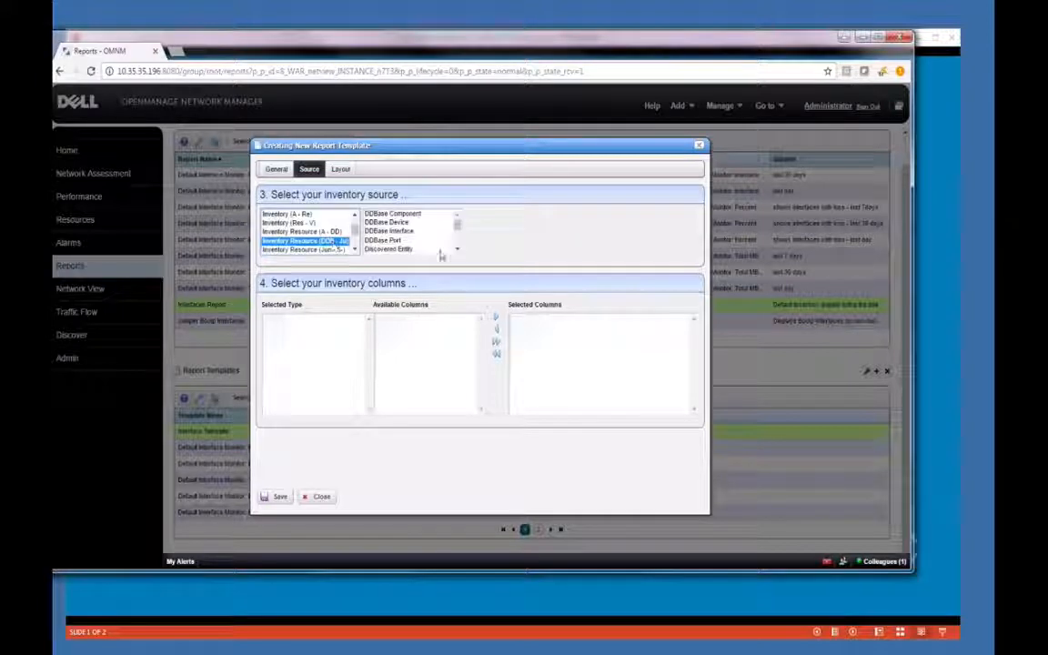
left_click_drag(457, 226, 458, 245)
left_click(395, 240)
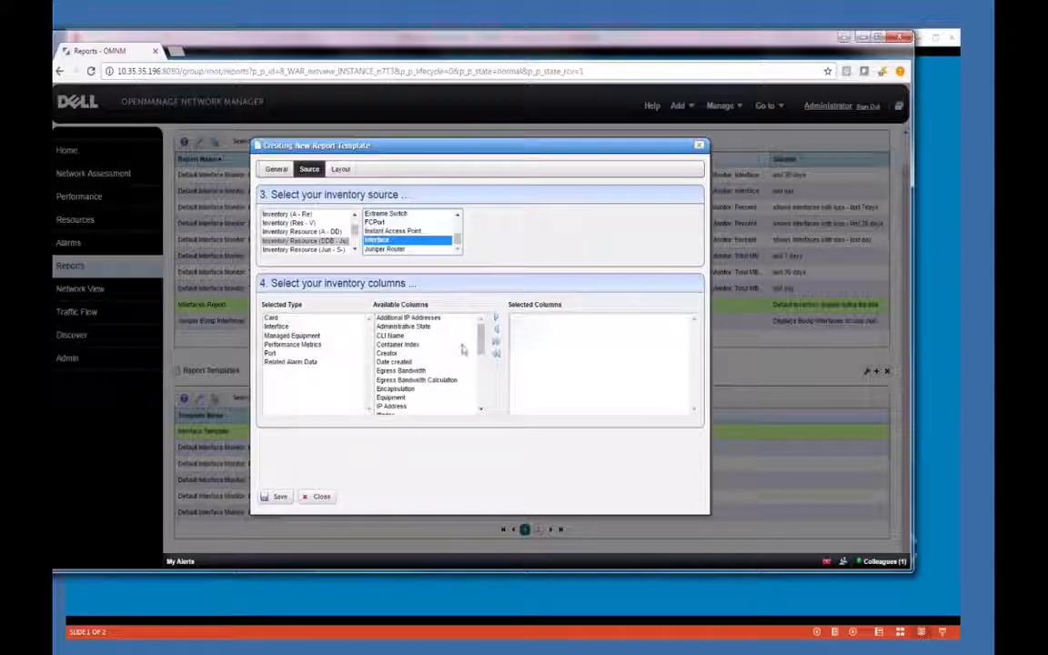
Examine the columns available for the Interface source and for its Card and Interface types
left_click_drag(483, 342, 481, 385)
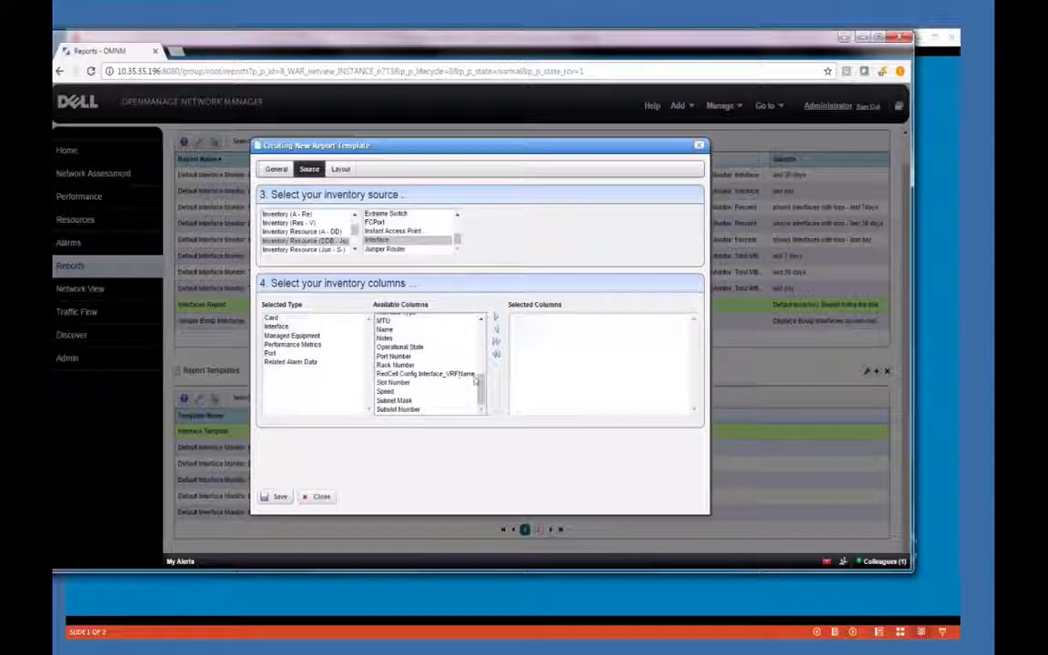
scroll(460, 384, "up", 2)
mouse_move(482, 360)
left_mouse_down()
mouse_move(482, 326)
mouse_move(481, 357)
left_mouse_up()
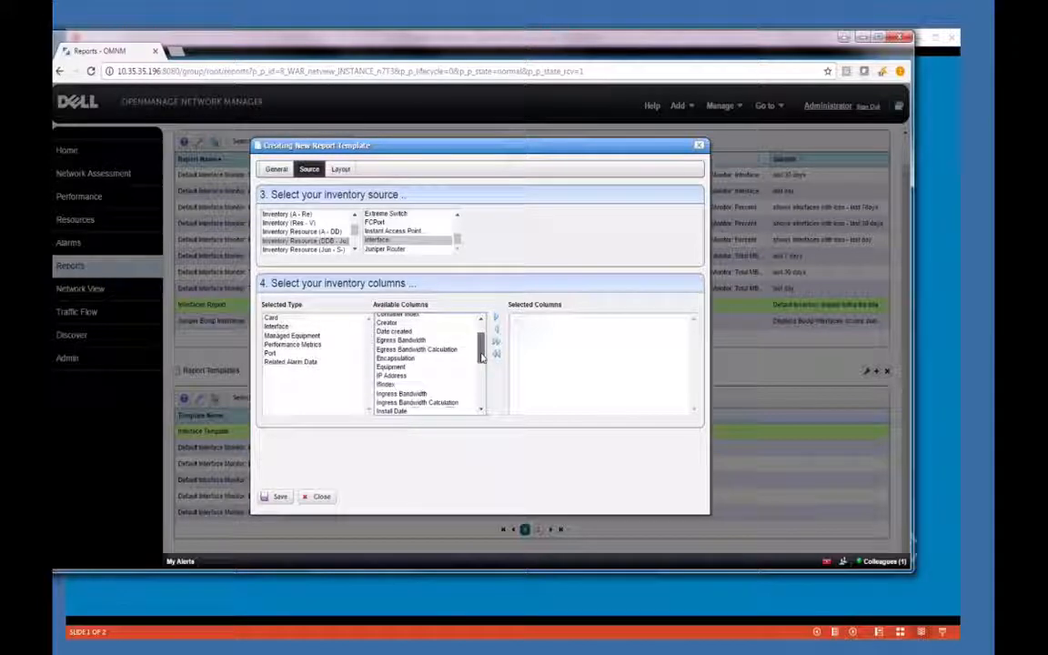
left_click(388, 241)
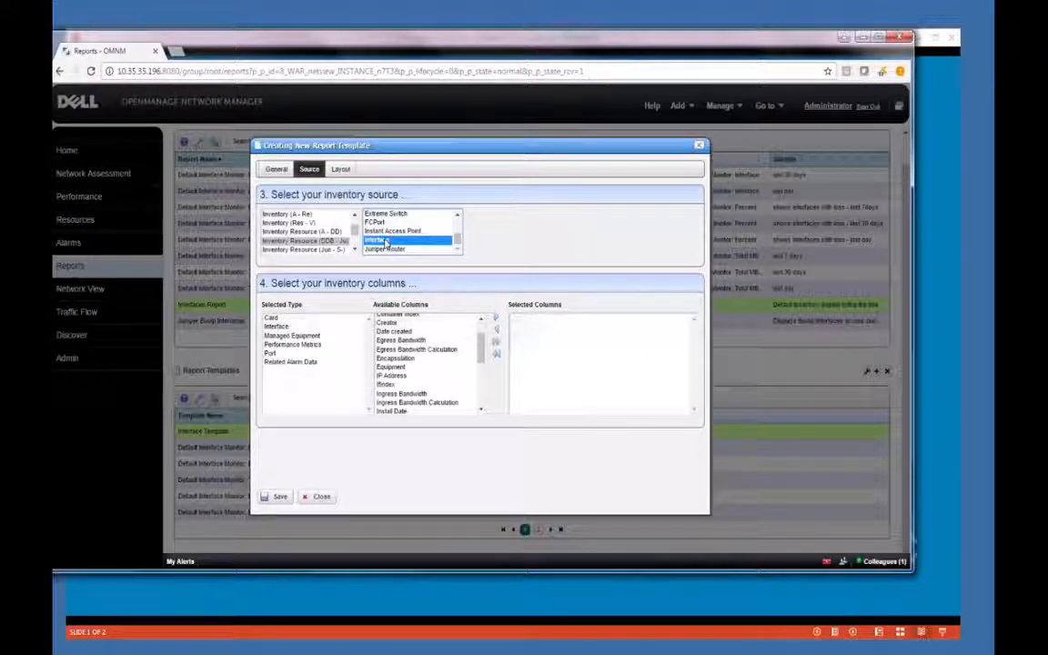
left_click(272, 319)
left_click(273, 328)
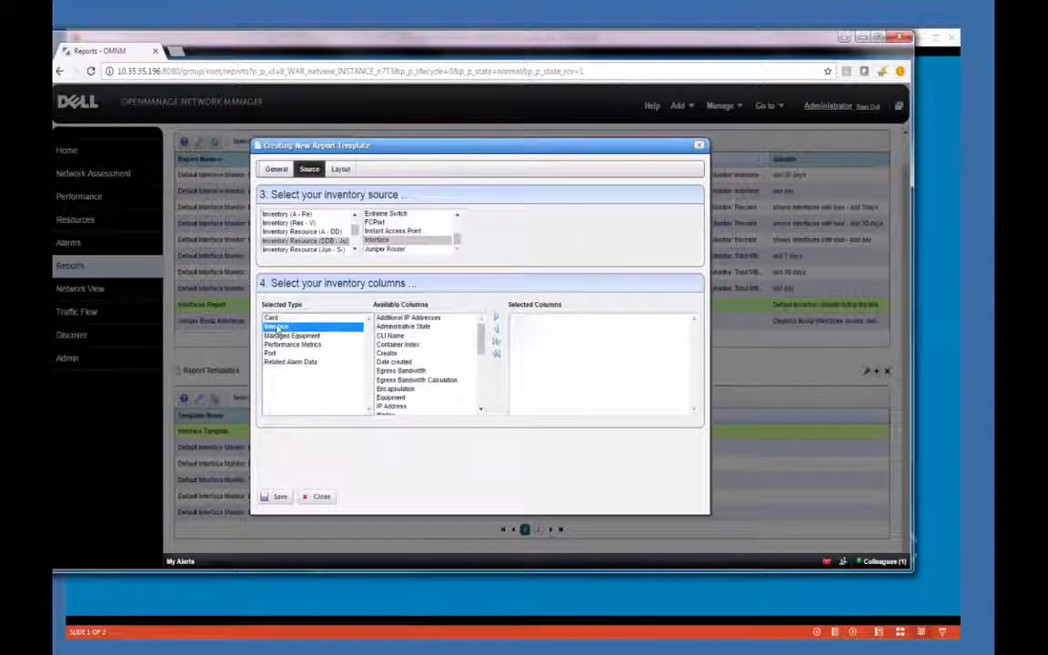
left_click(275, 319)
Add the Interface type's CLI Name and Date created columns to the template's selected columns
left_click(278, 326)
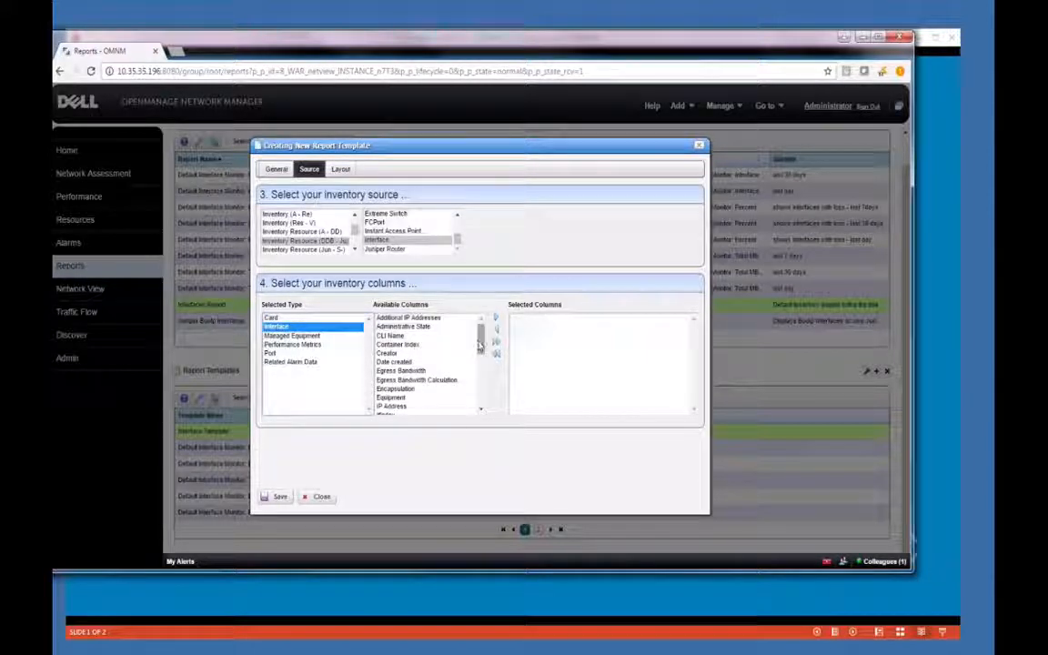
mouse_move(481, 345)
left_mouse_down()
mouse_move(481, 357)
mouse_move(483, 342)
left_mouse_up()
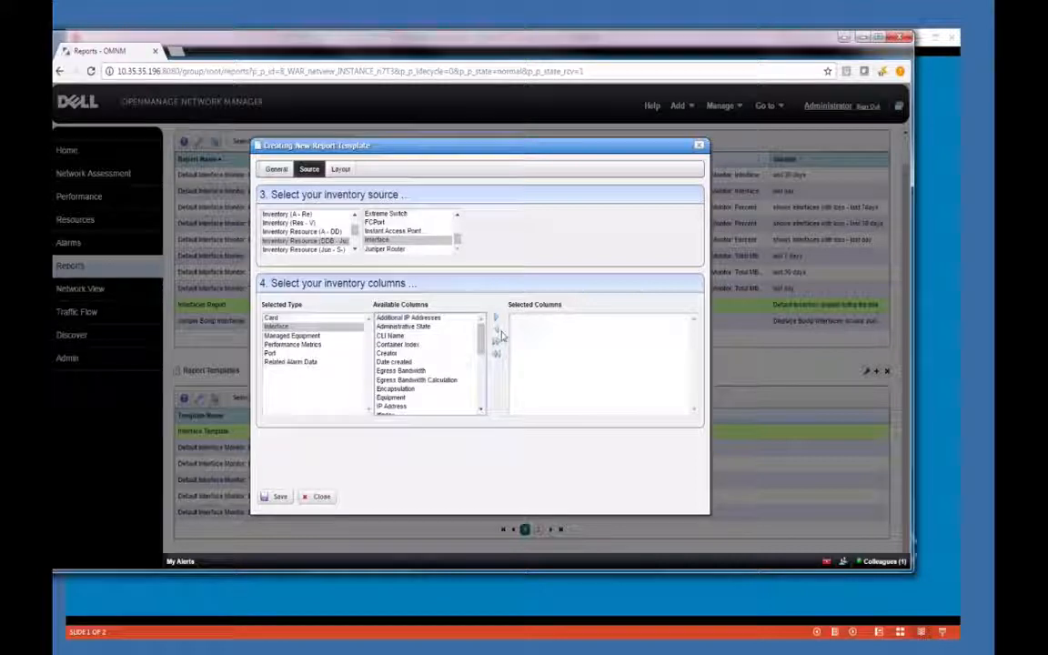
mouse_move(484, 343)
left_mouse_down()
mouse_move(484, 374)
mouse_move(484, 340)
left_mouse_up()
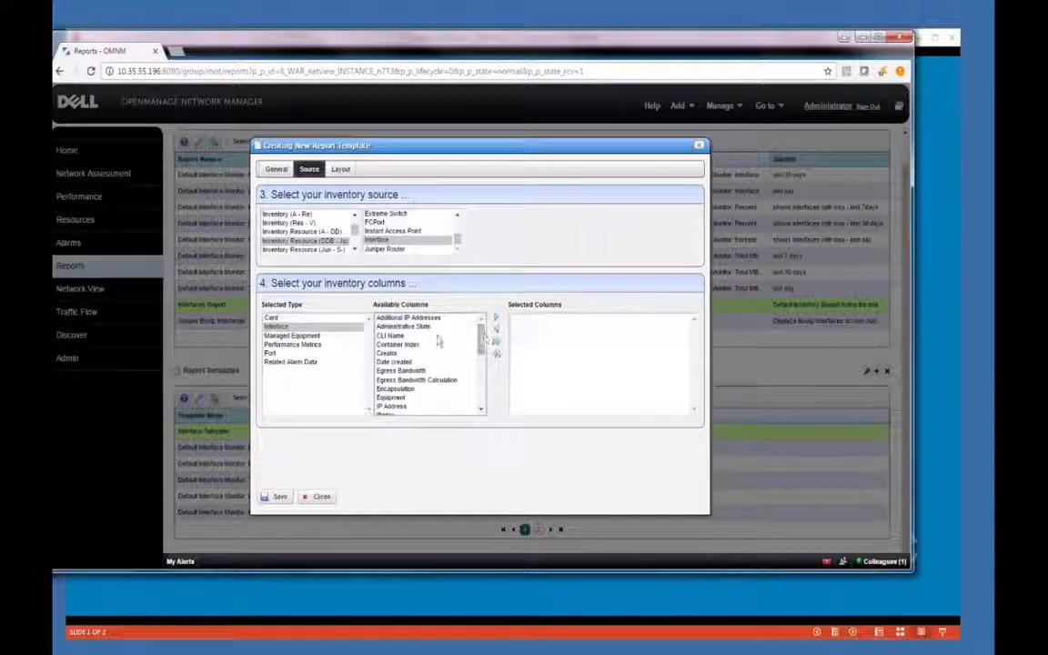
left_click(393, 335)
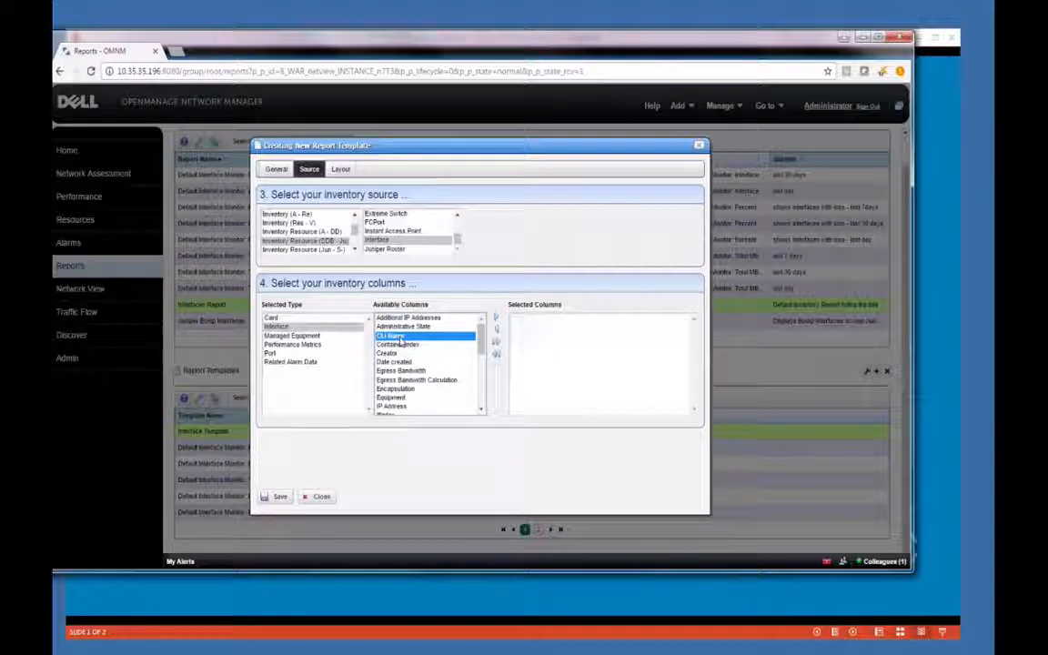
left_click(495, 317)
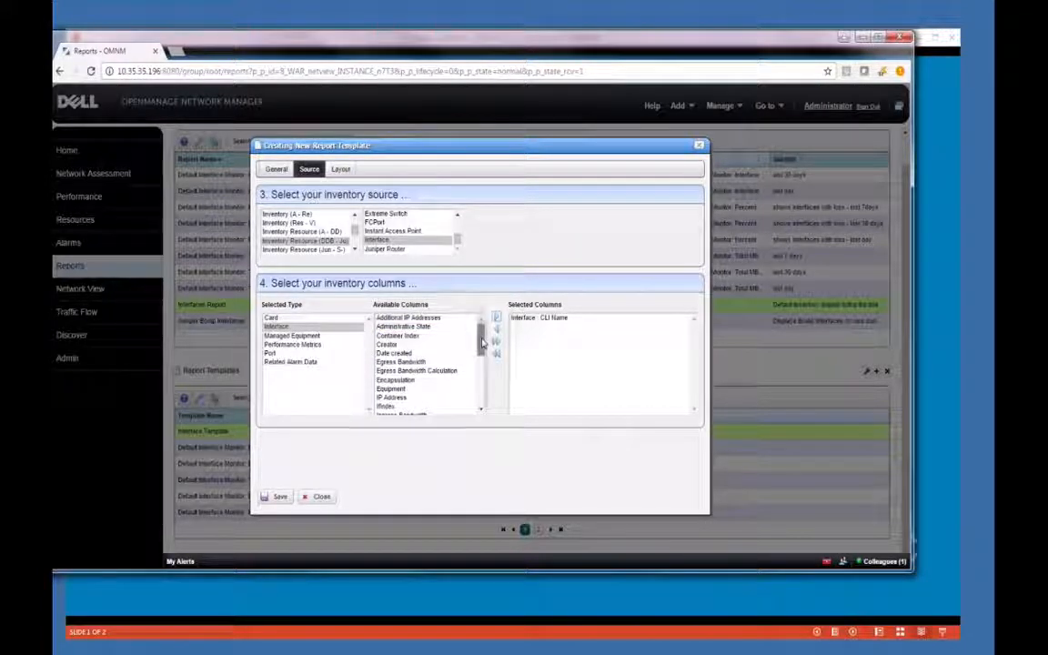
scroll(436, 350, "down", 1)
left_click(433, 347)
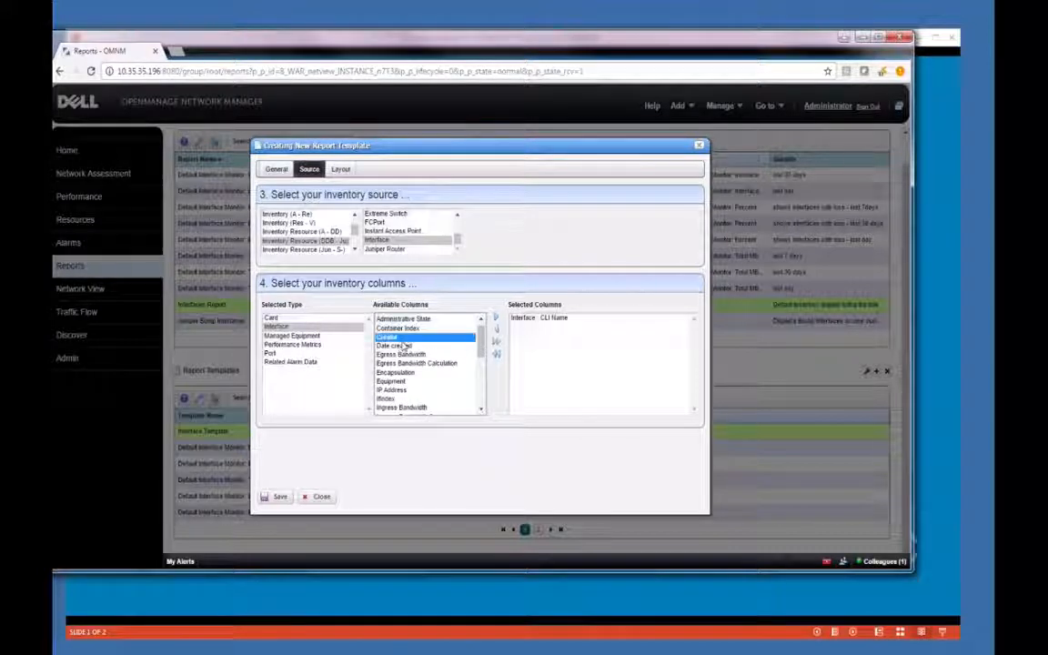
left_click(496, 318)
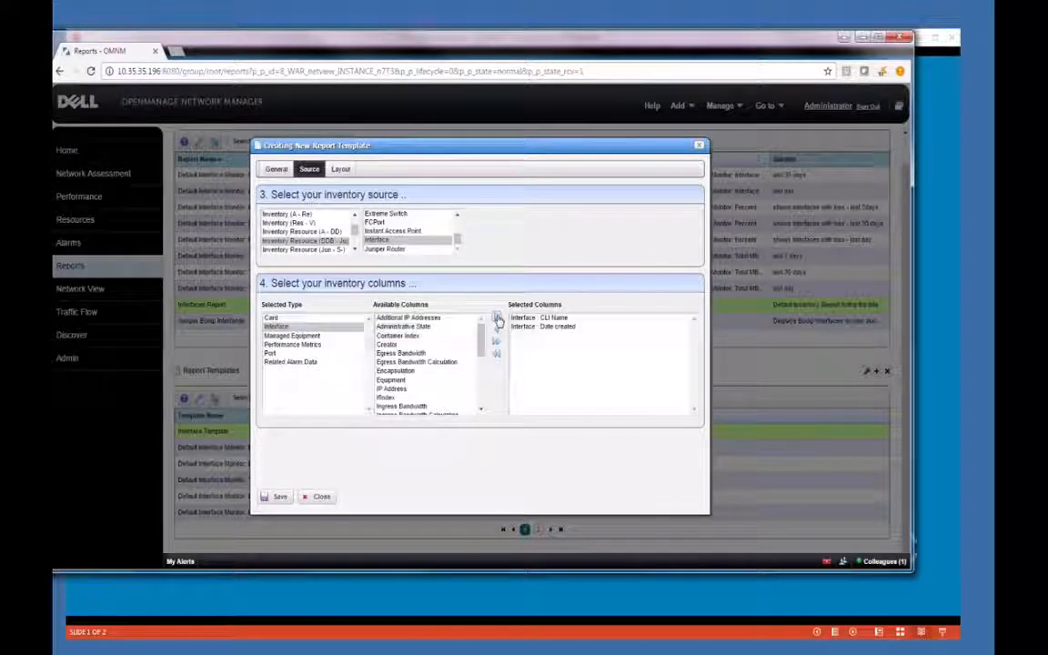
Add the Equipment Name column from the Managed Equipment type to the selected columns
left_click(309, 337)
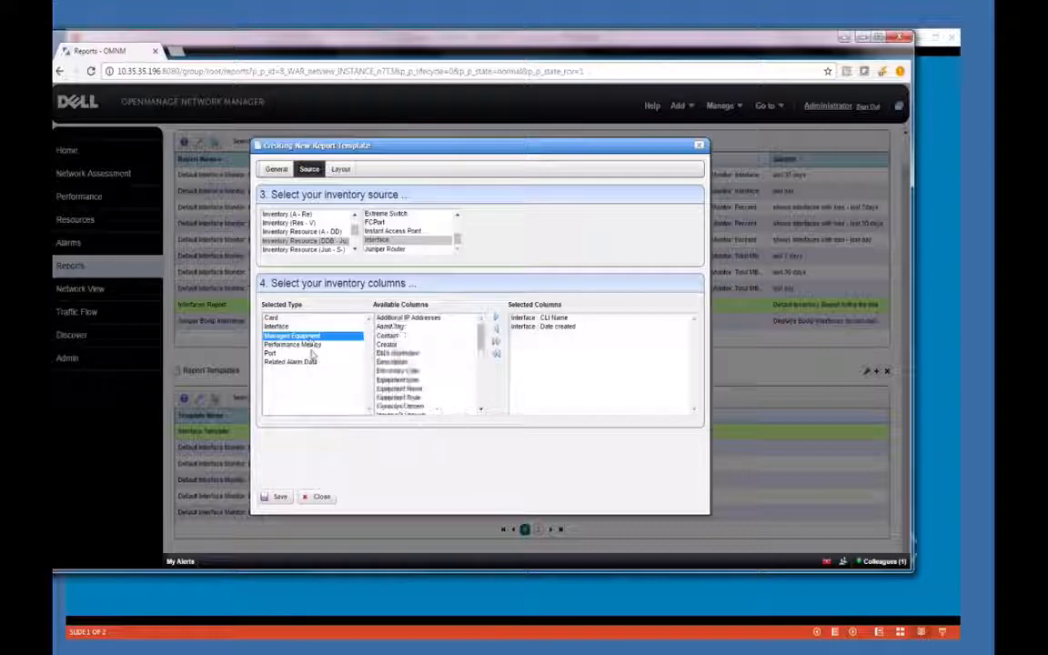
left_click(398, 388)
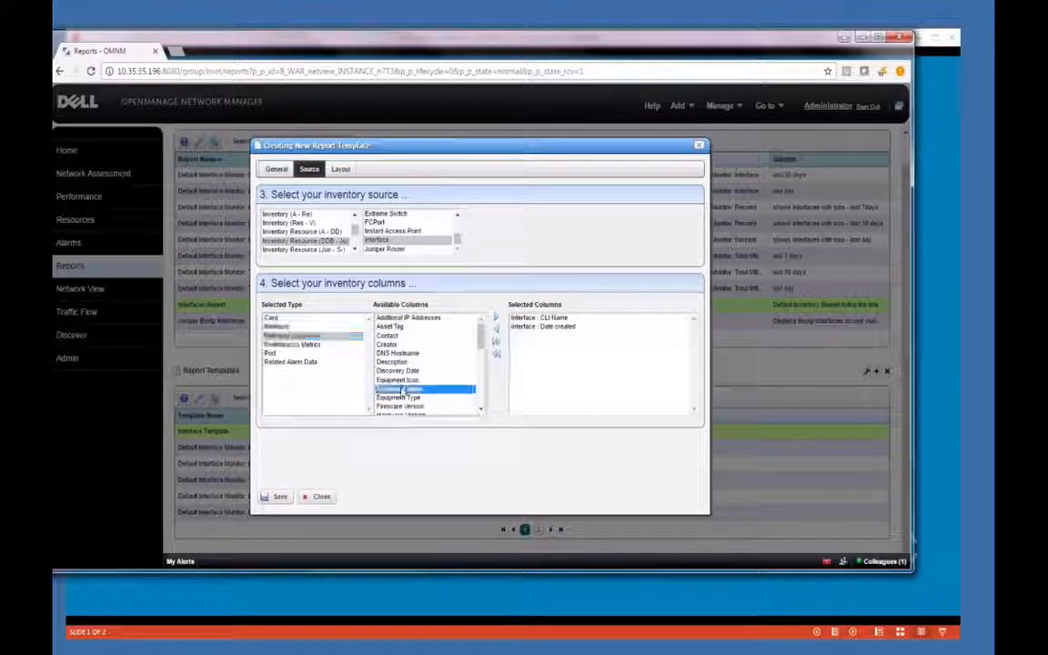
left_click(496, 319)
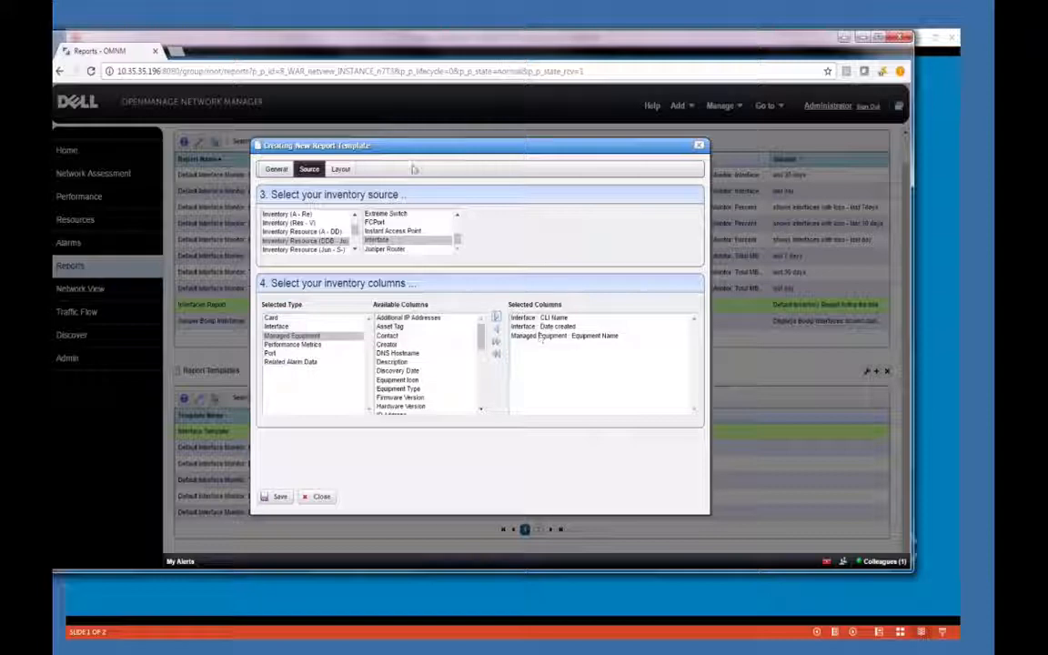
Reorder the layout columns so they run Date created, Equipment Name, CLI Name
left_click(341, 170)
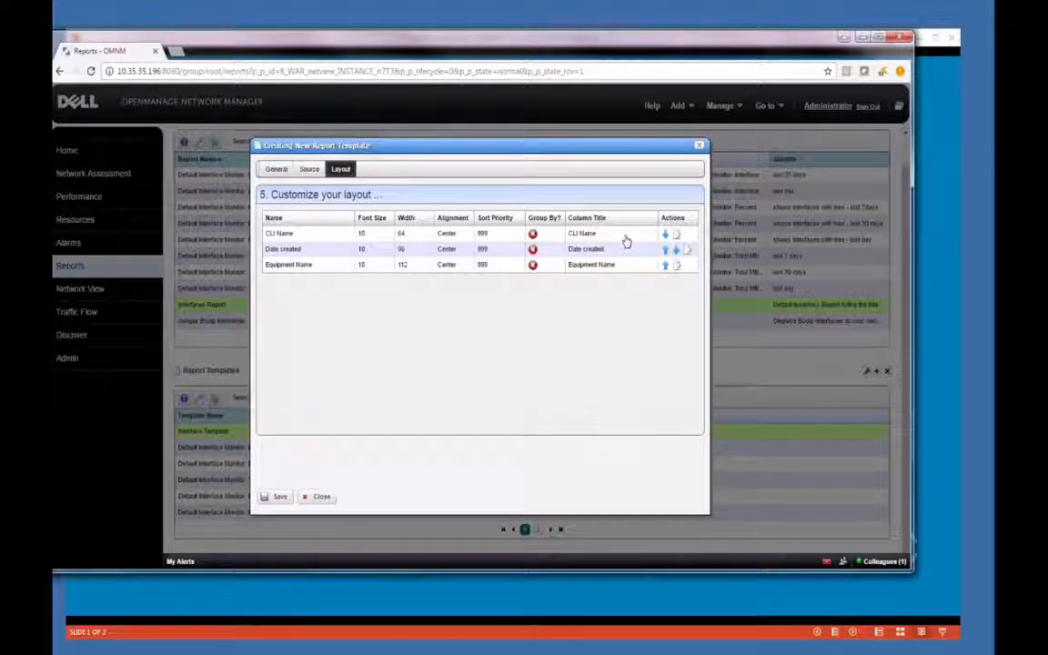
left_click(666, 250)
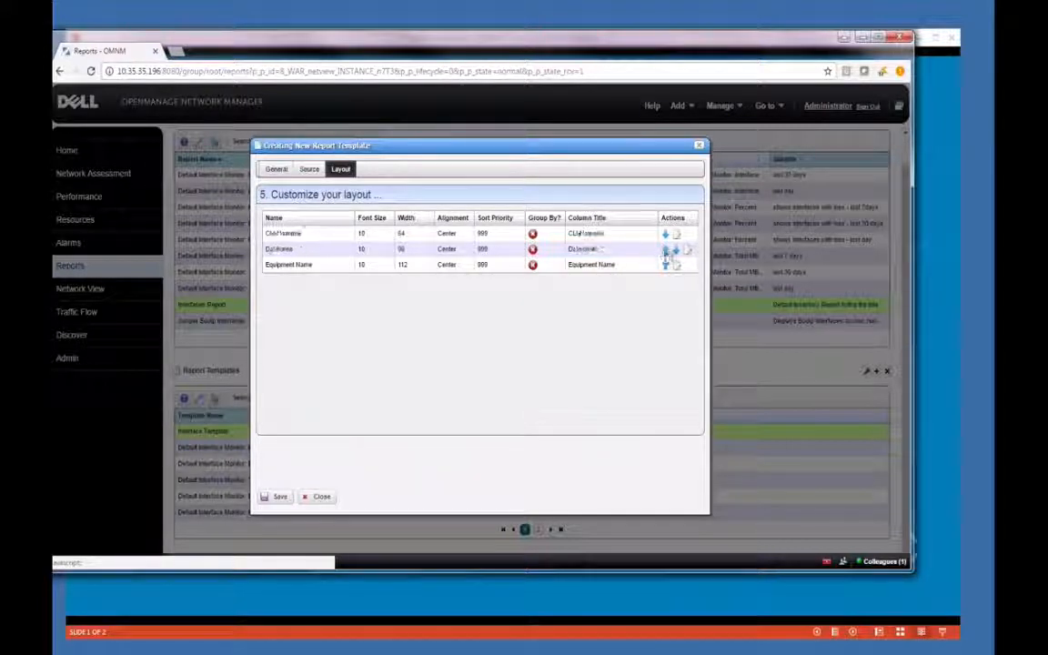
left_click(665, 264)
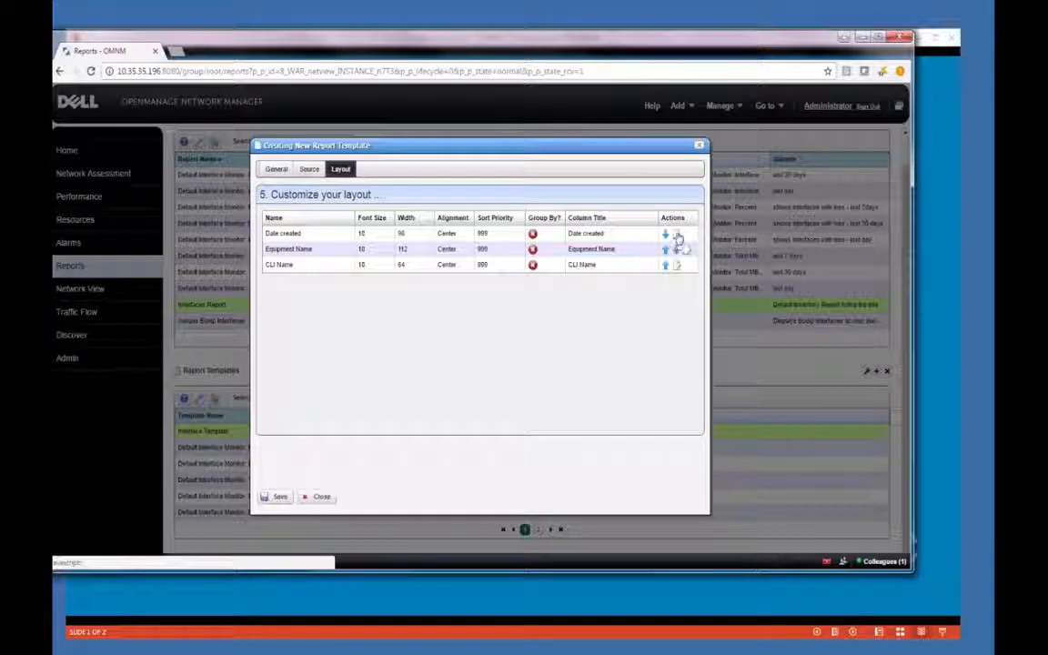
Open the Date created column's properties and review its title, horizontal alignment, width and sort priority options
left_click(677, 235)
left_click(410, 295)
left_click(402, 310)
left_click(403, 312)
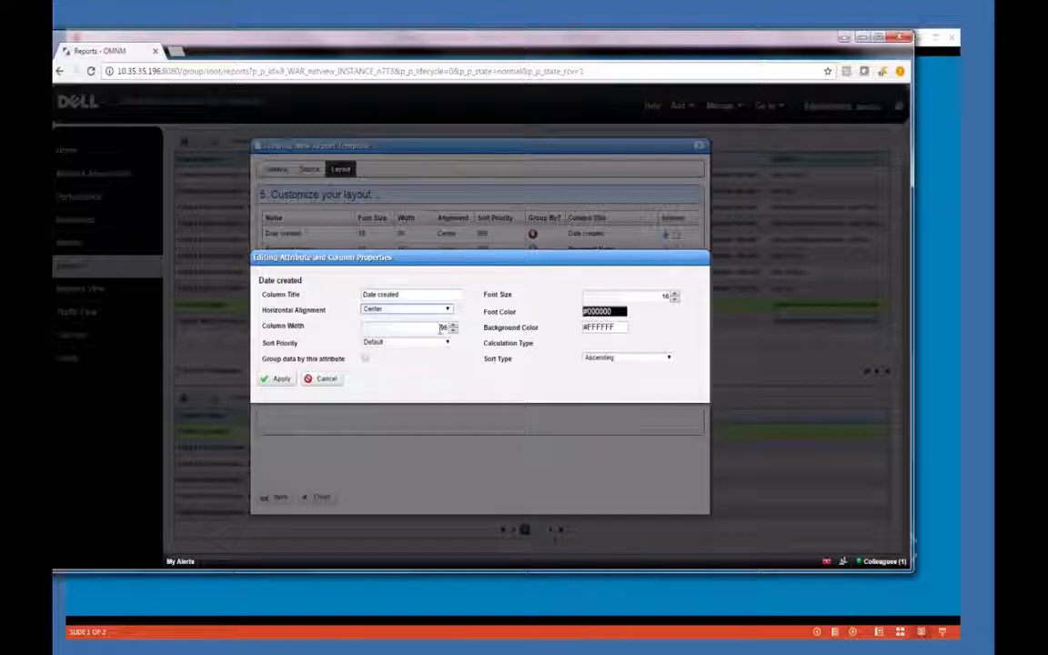
left_click(421, 343)
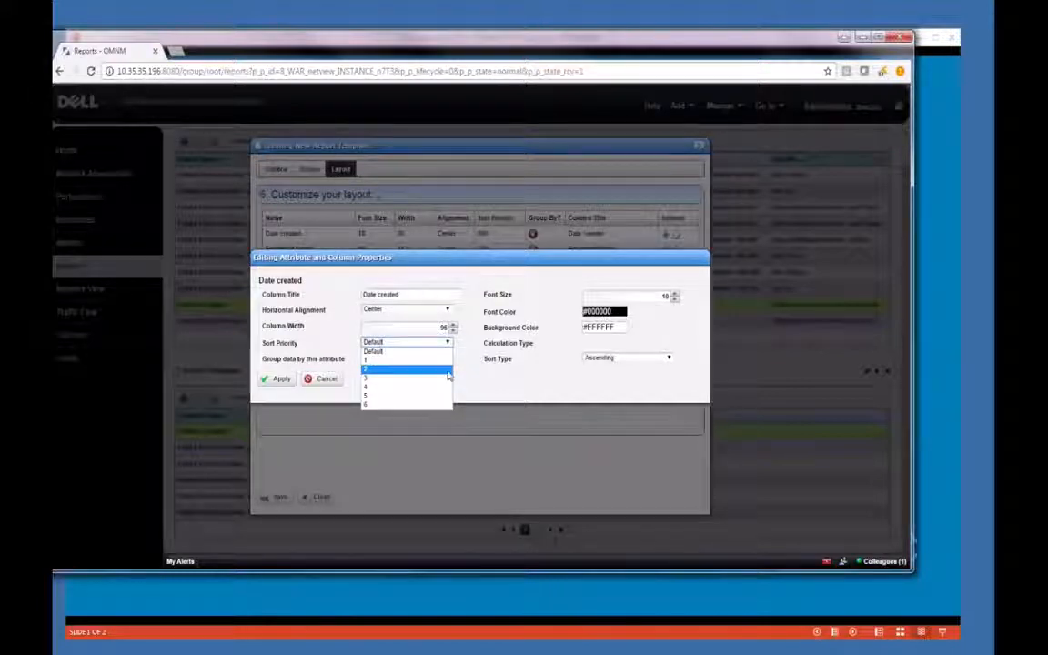
left_click_drag(461, 370, 469, 366)
Try out grouping the report data by the Date created attribute, leaving the option enabled
left_click(365, 360)
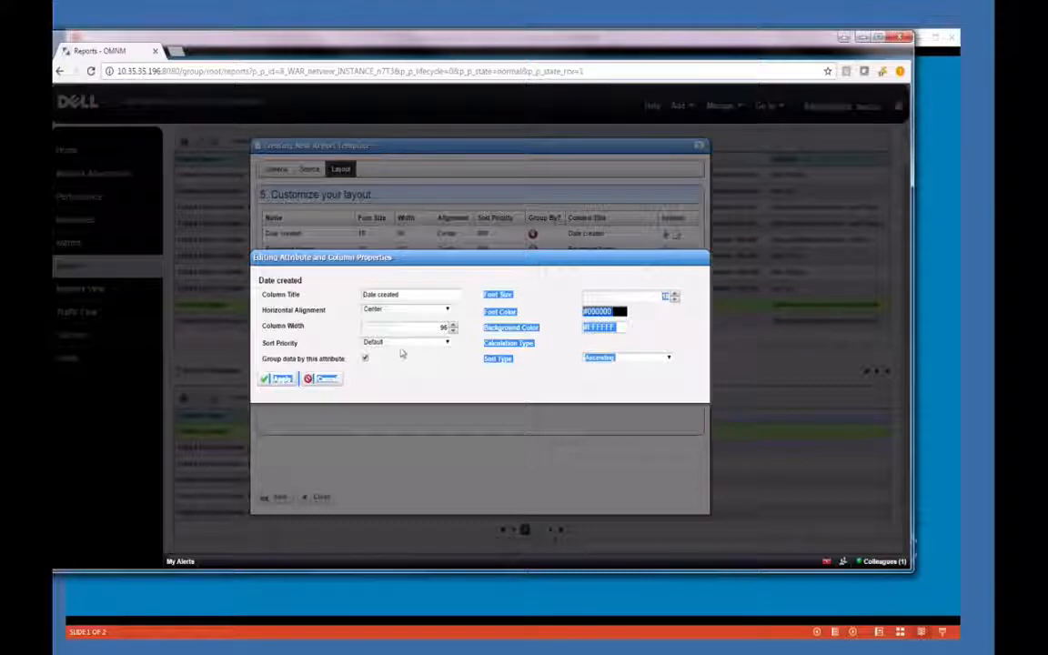
left_click(365, 360)
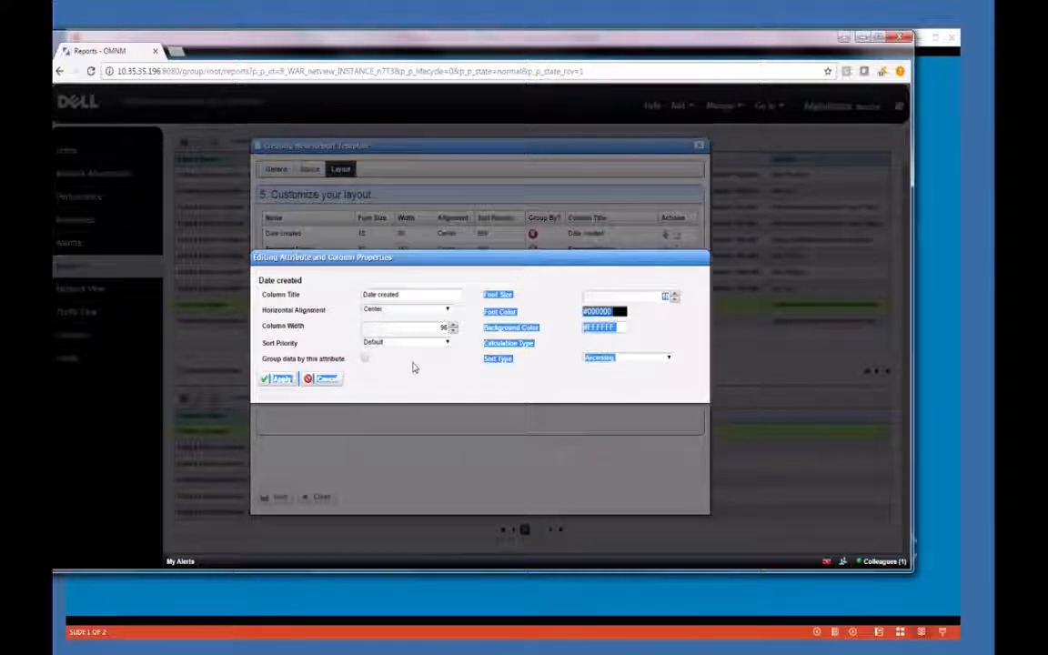
left_click(411, 368)
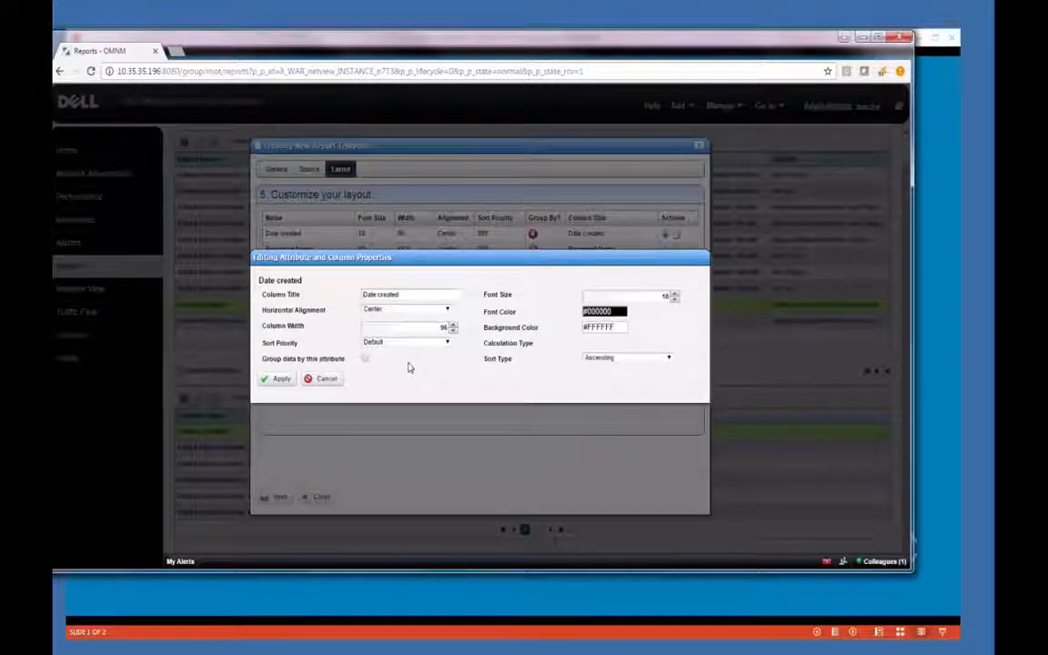
left_click(365, 359)
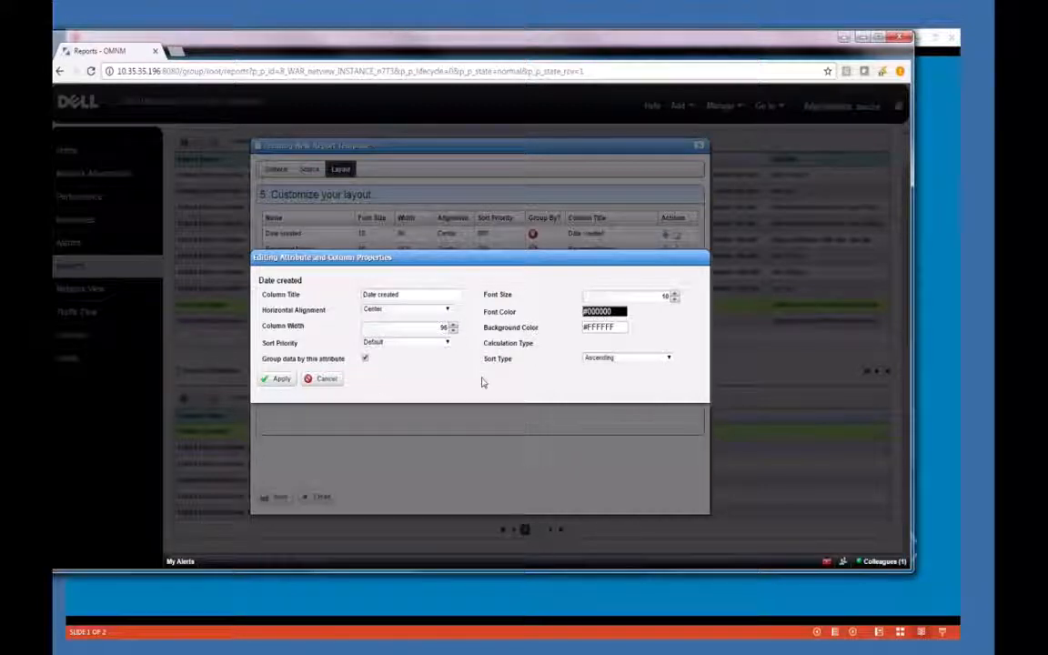
Review the Date created column's font size, font color and sort type options, discard the property edits and return to the source settings
left_click(666, 297)
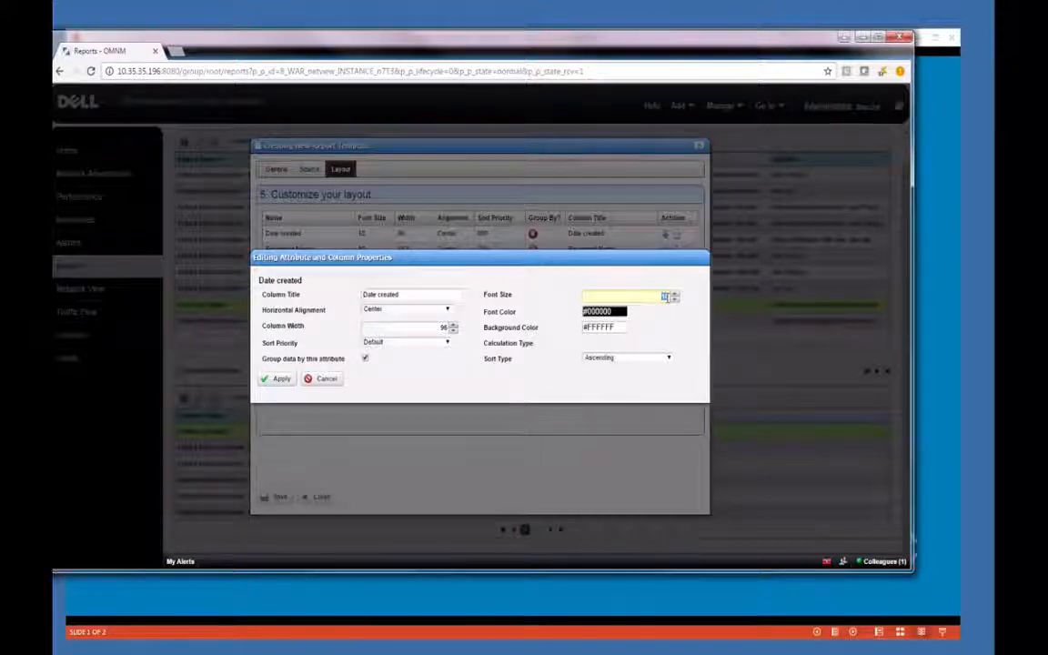
left_click(619, 311)
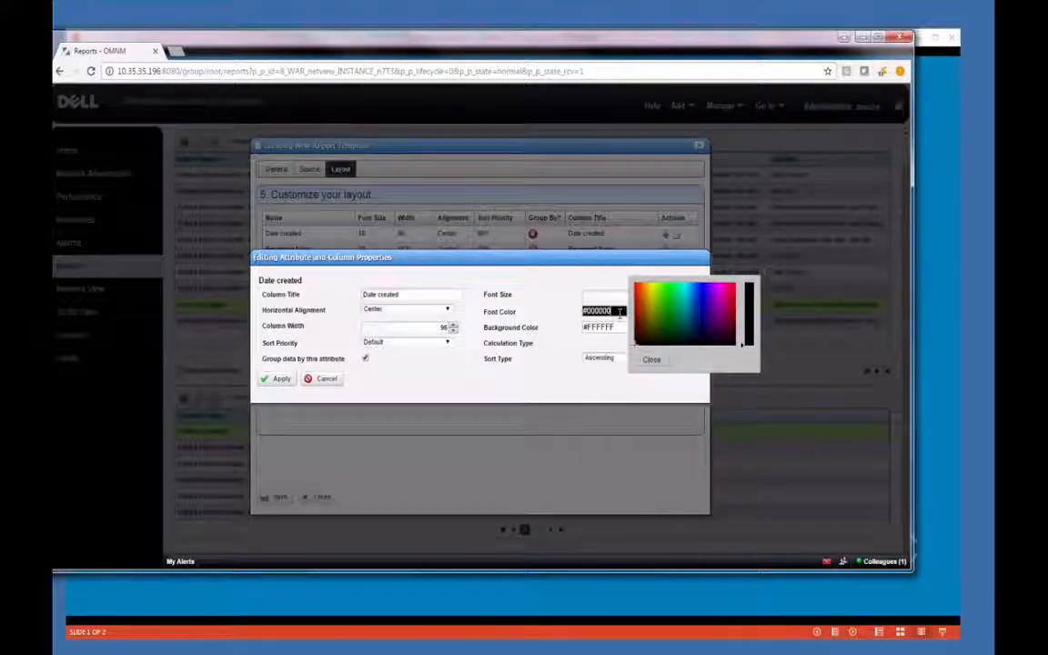
left_click(538, 296)
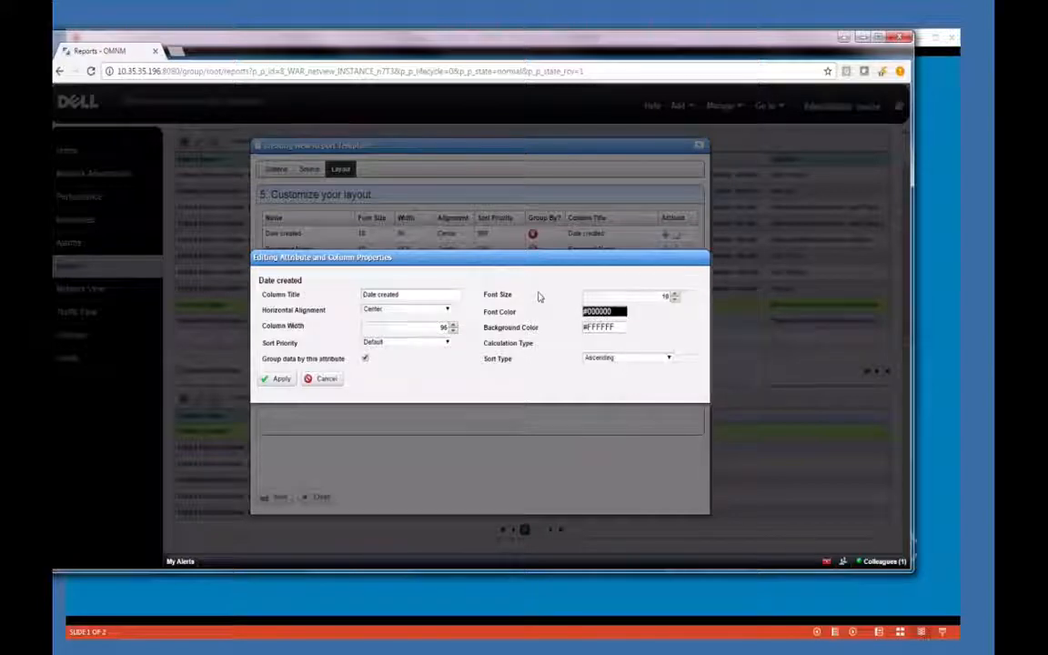
left_click(626, 360)
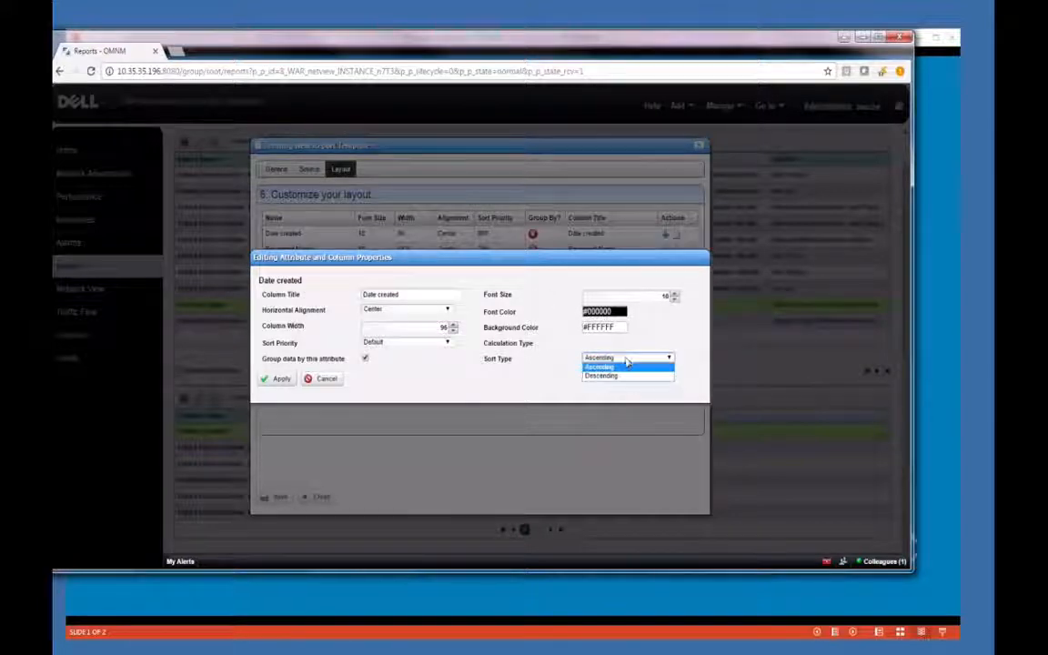
left_click(602, 376)
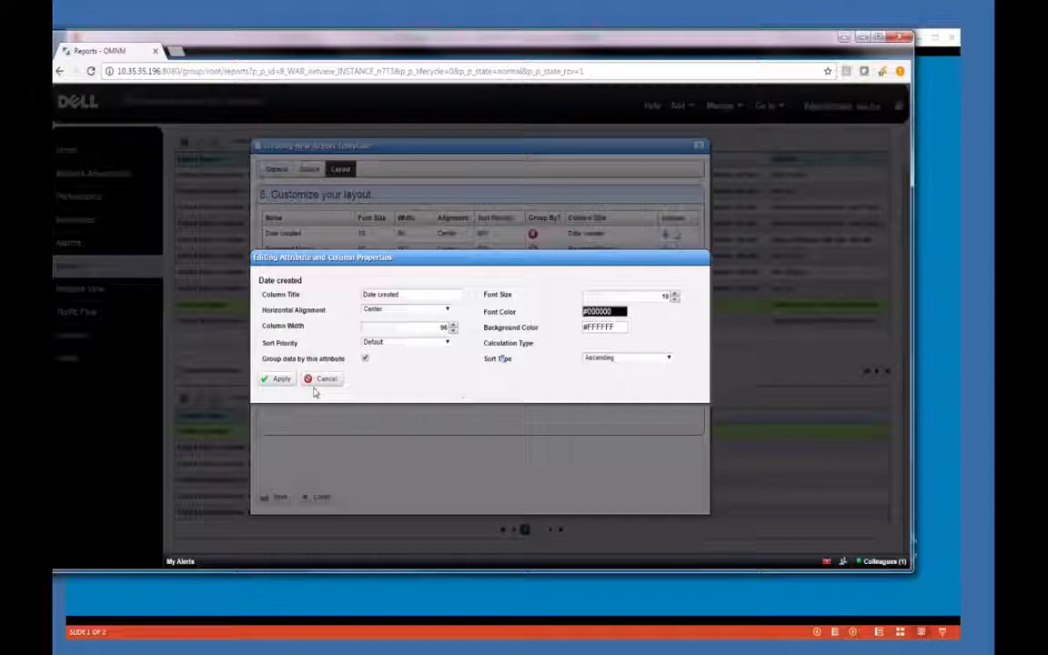
left_click(323, 378)
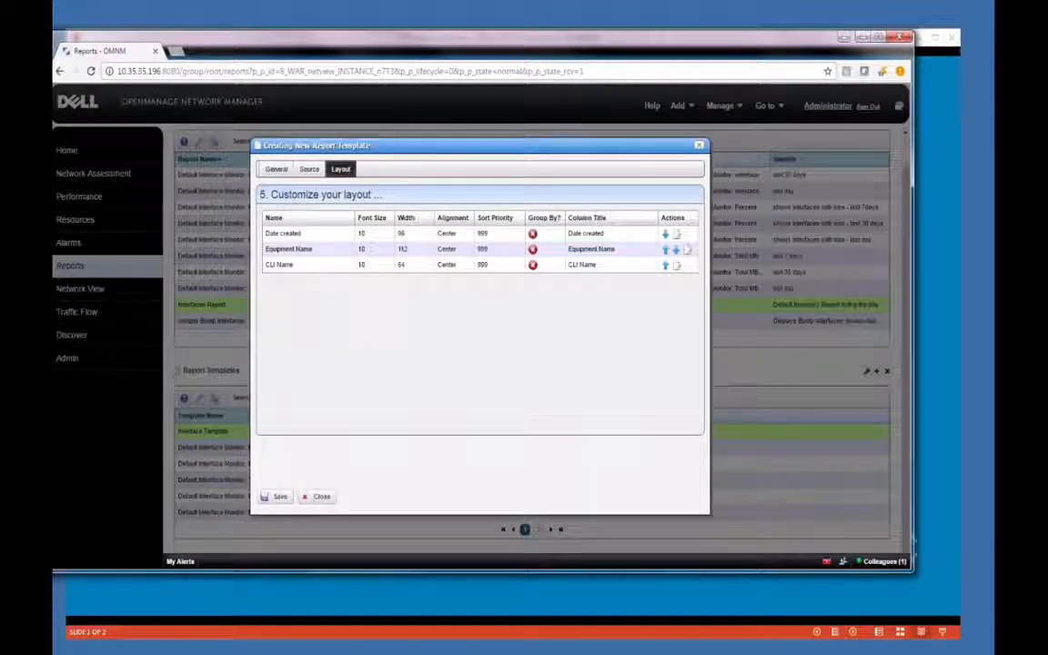
left_click(309, 169)
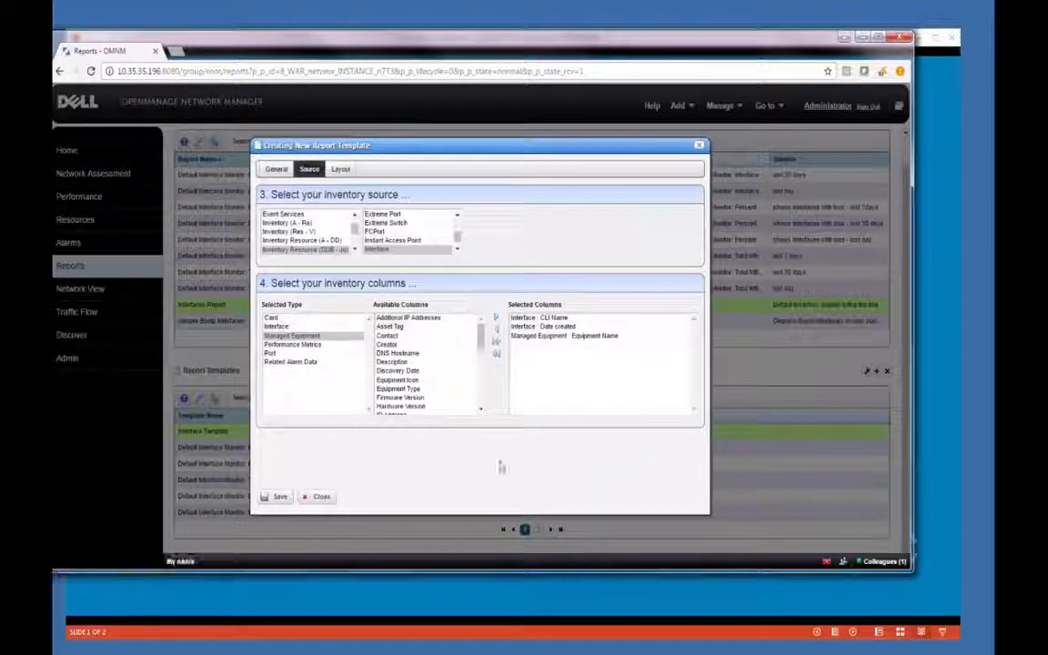
Close the new report template without saving and search the report templates for "demo"
left_click(319, 497)
double_click(288, 396)
type("d")
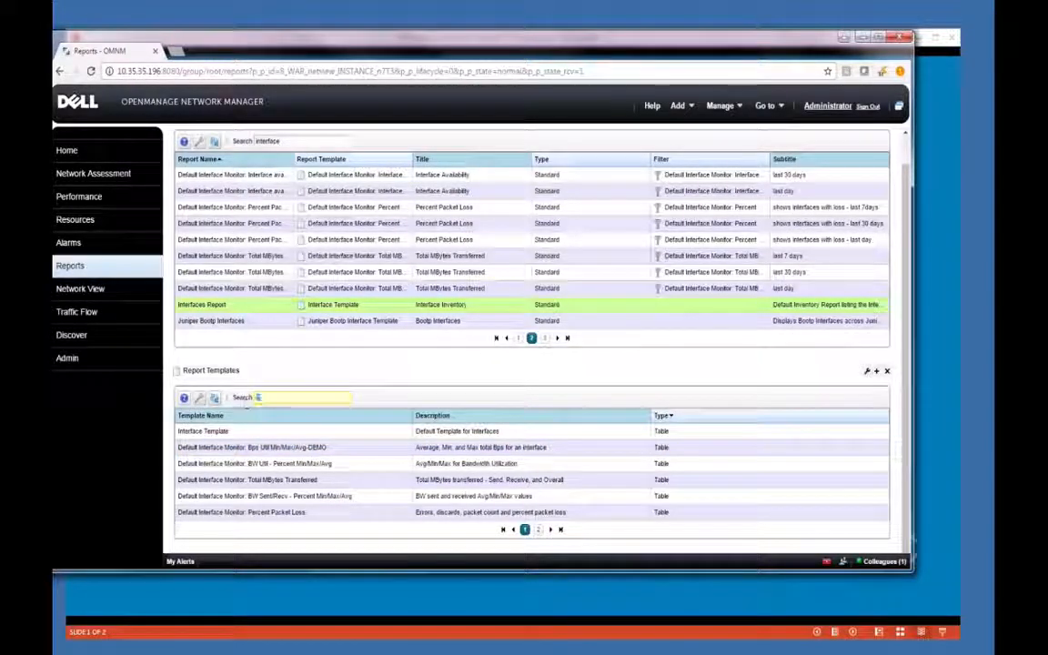
type("emo")
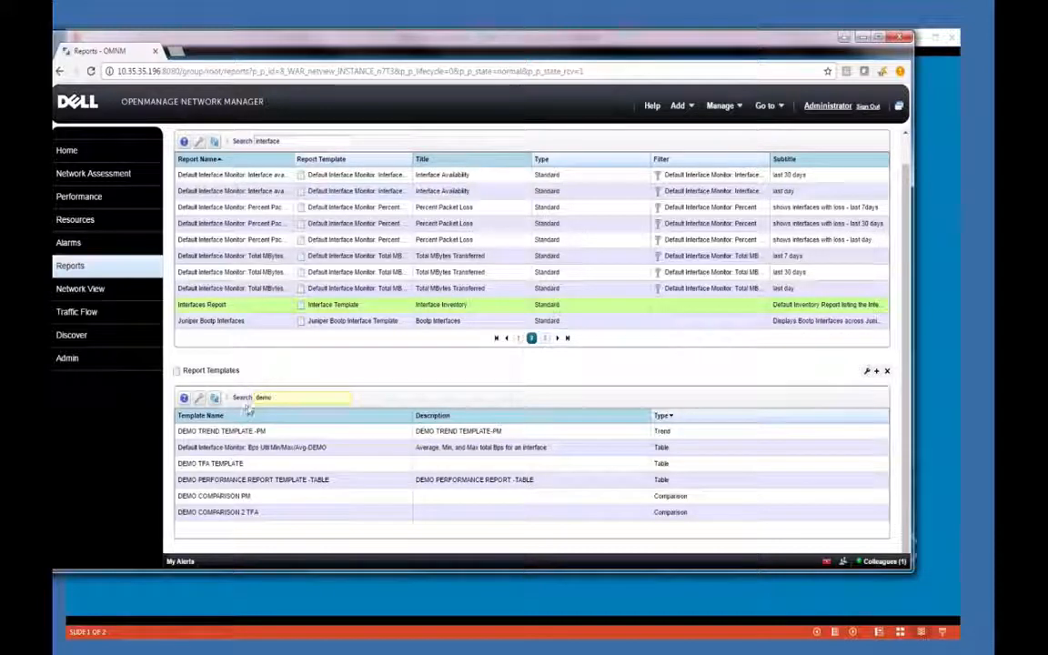
Open DEMO PERFORMANCE REPORT TEMPLATE -TABLE for editing and show its layout settings
right_click(310, 479)
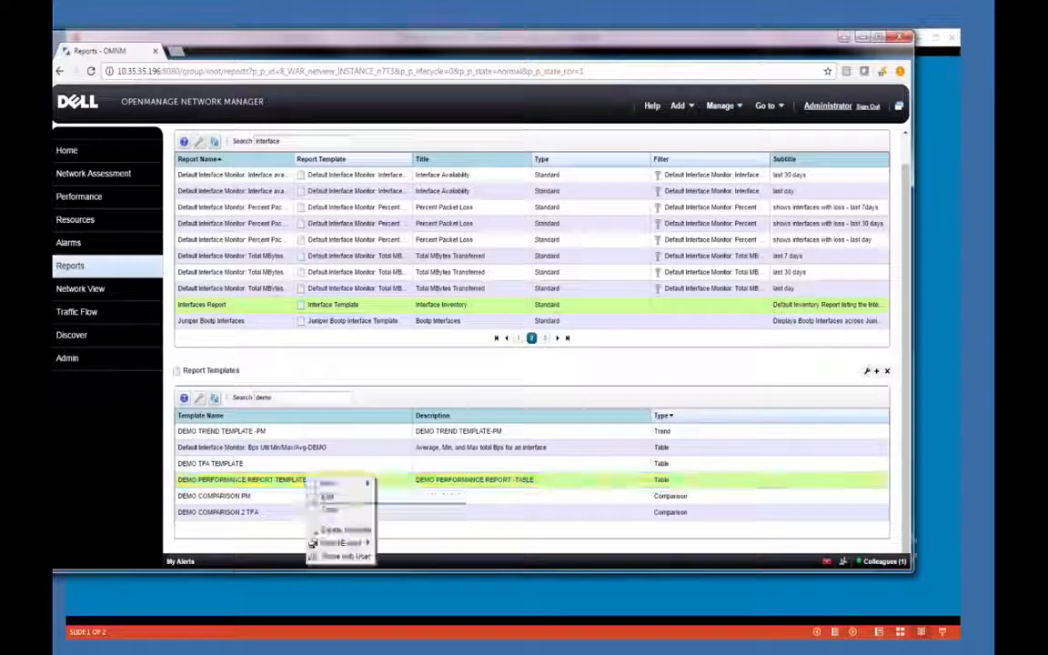
left_click(328, 496)
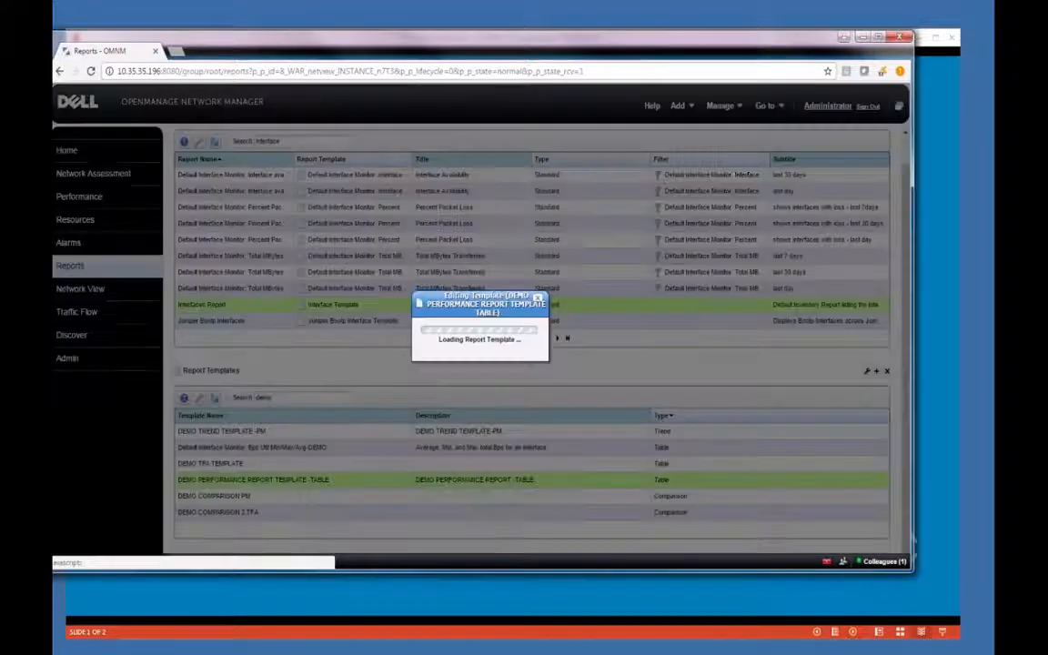
left_click(340, 170)
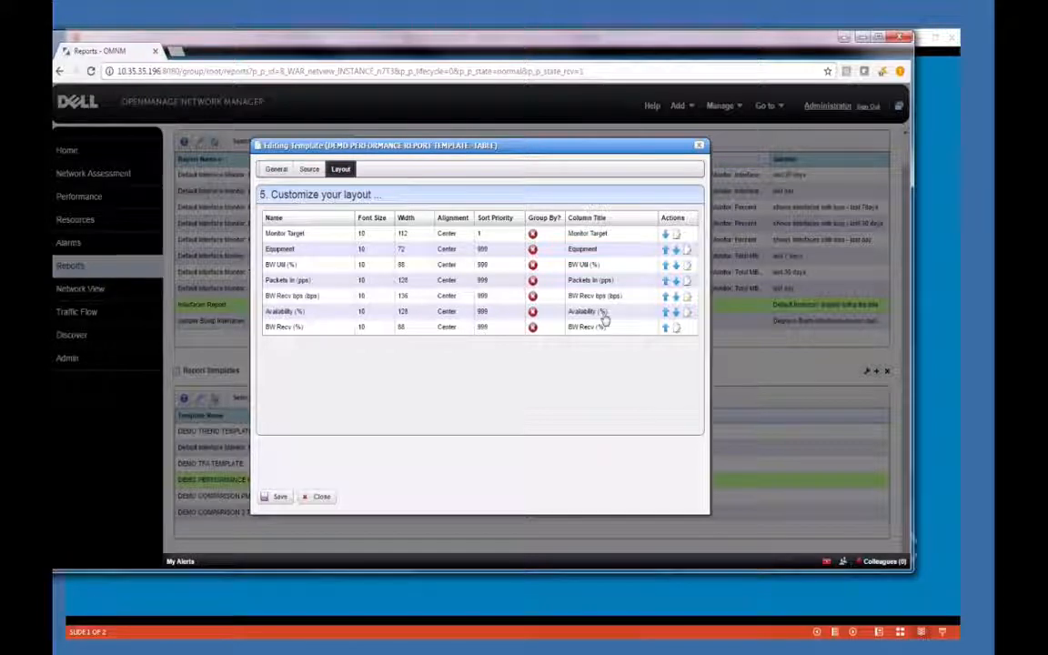
Review the calculation type options in the Packets In (pps) column's properties and cancel without changing them
left_click(687, 280)
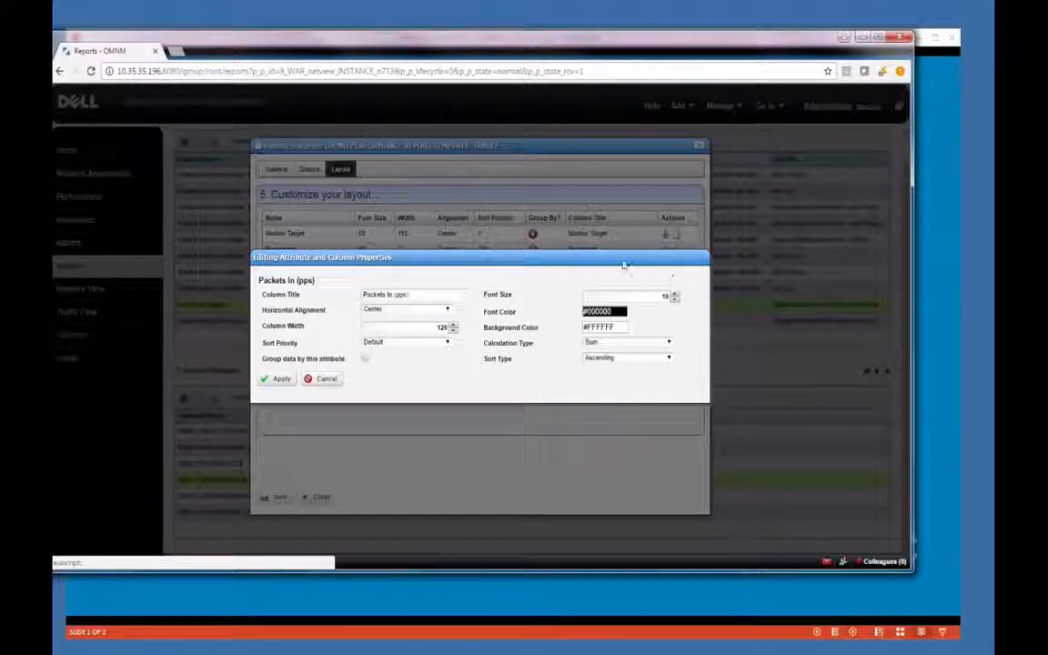
left_click(320, 378)
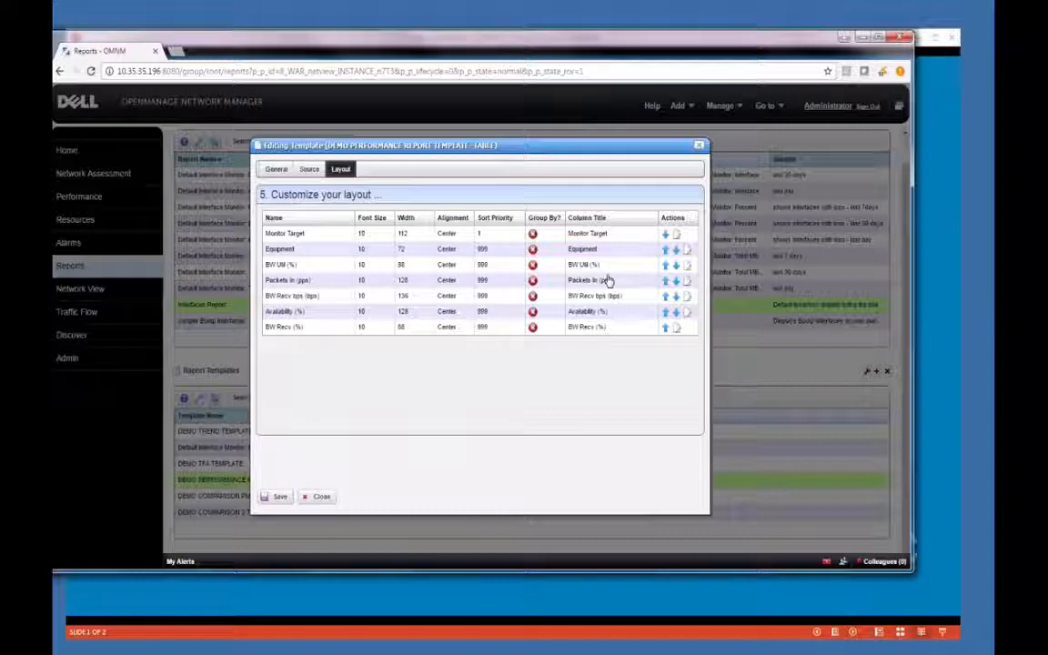
left_click(687, 284)
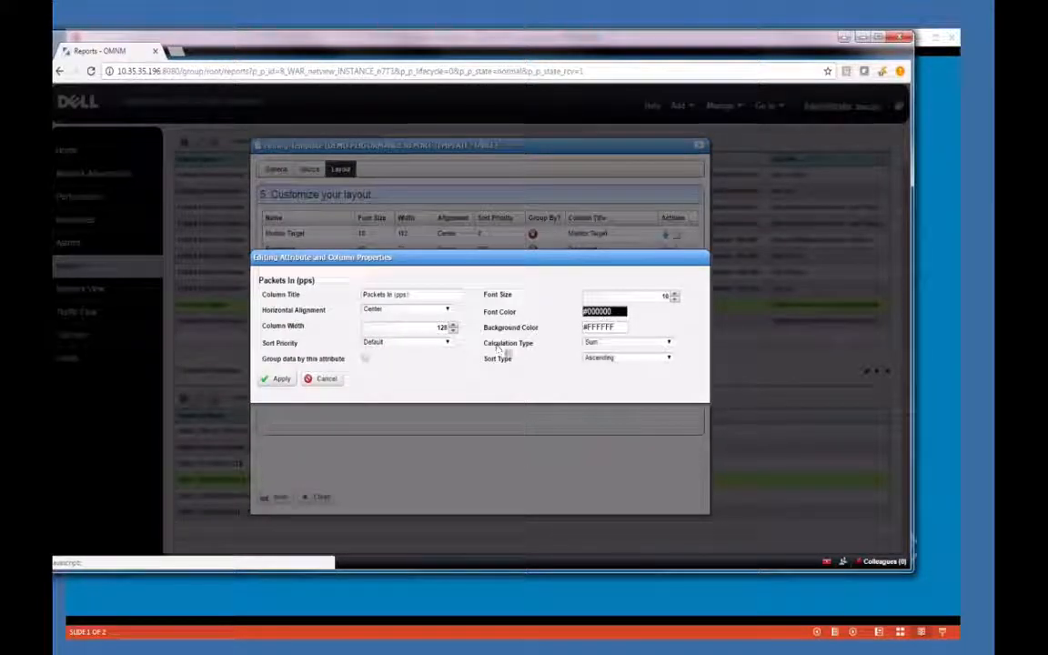
left_click(668, 344)
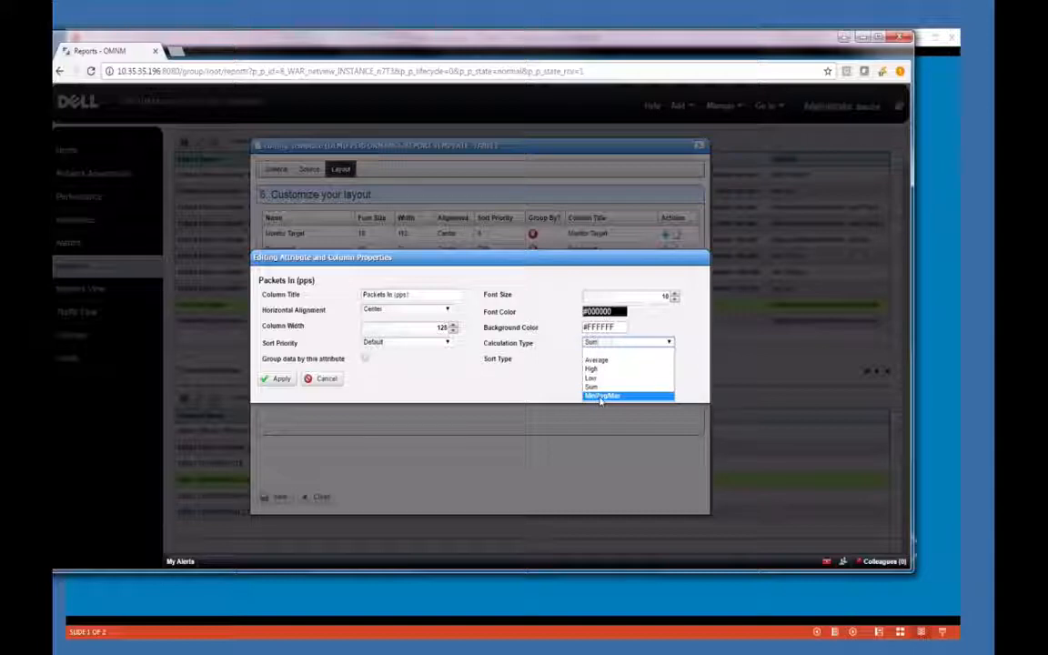
left_click(554, 386)
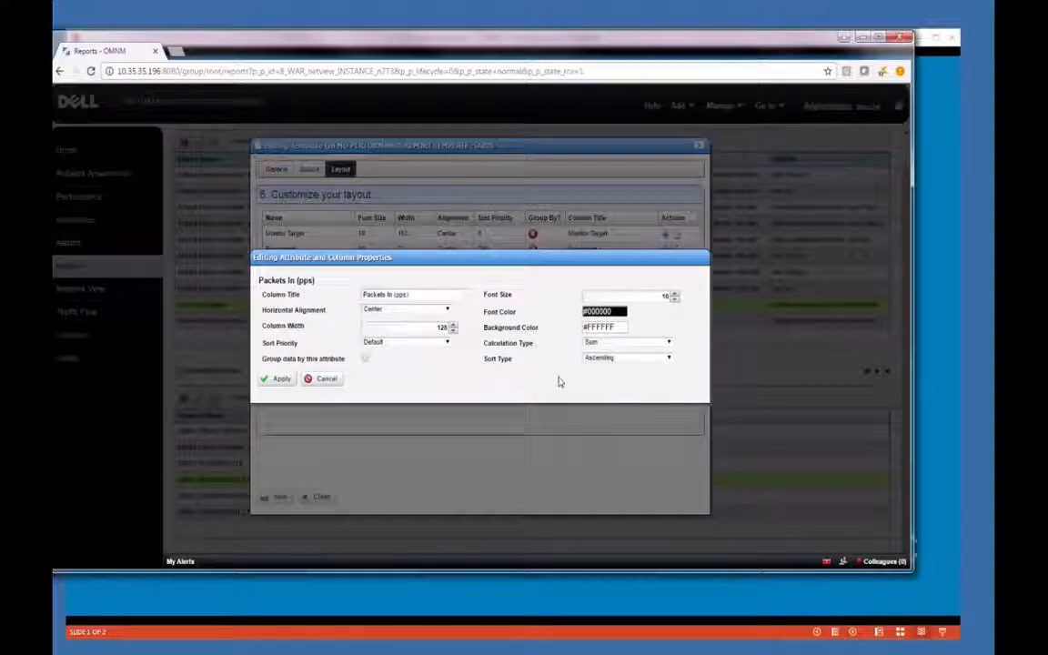
left_click(320, 378)
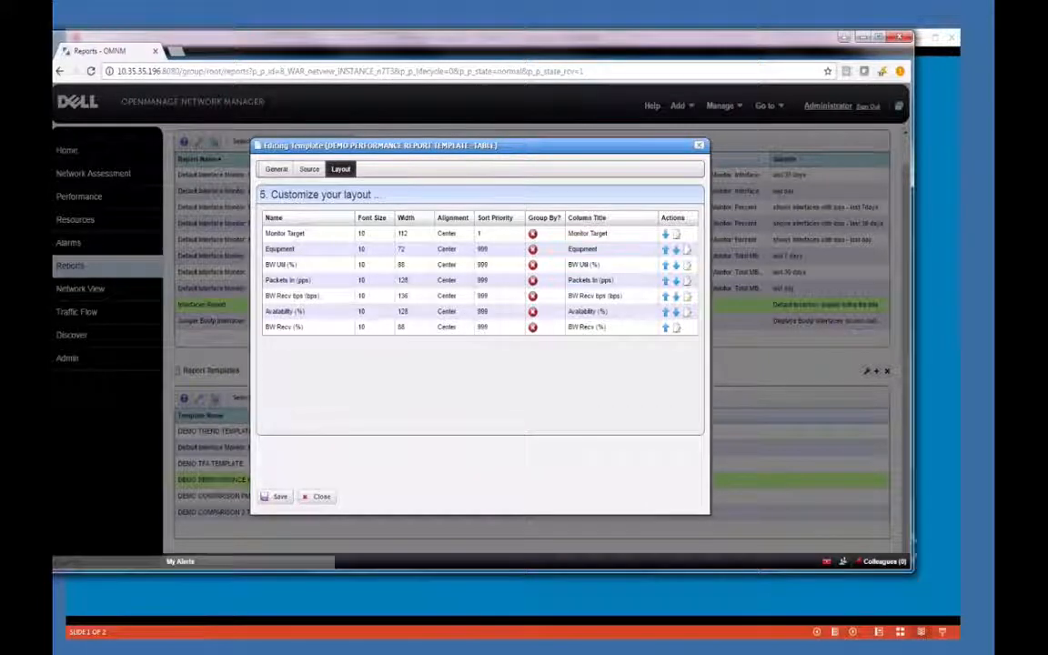
Try out grouping the report data by the Packets In (pps) attribute, discard the edit and close the template
left_click(685, 281)
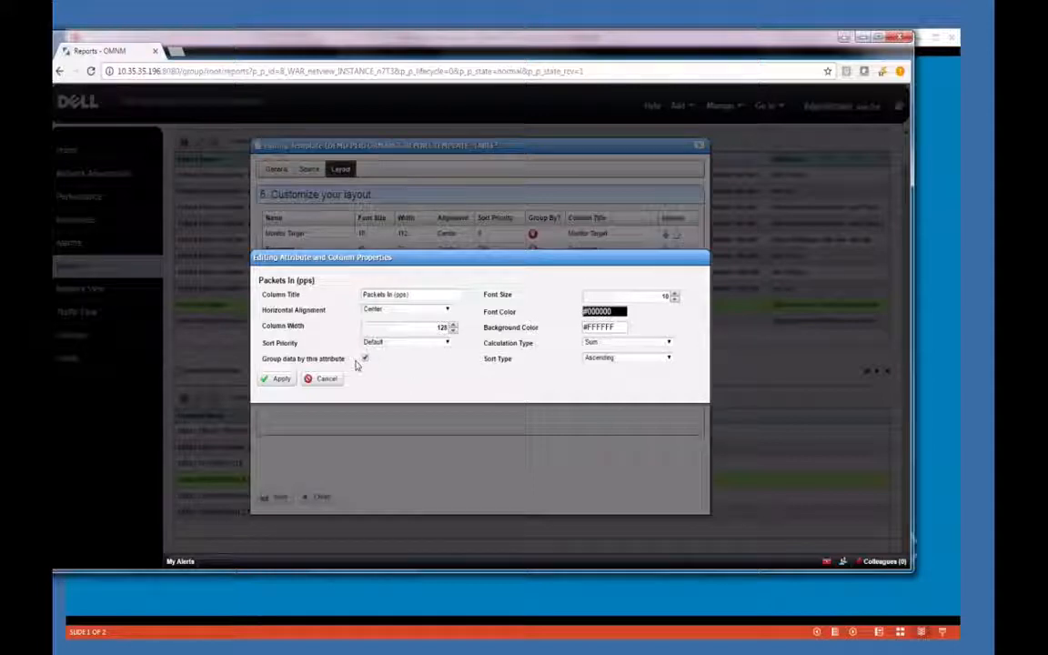
left_click(365, 358)
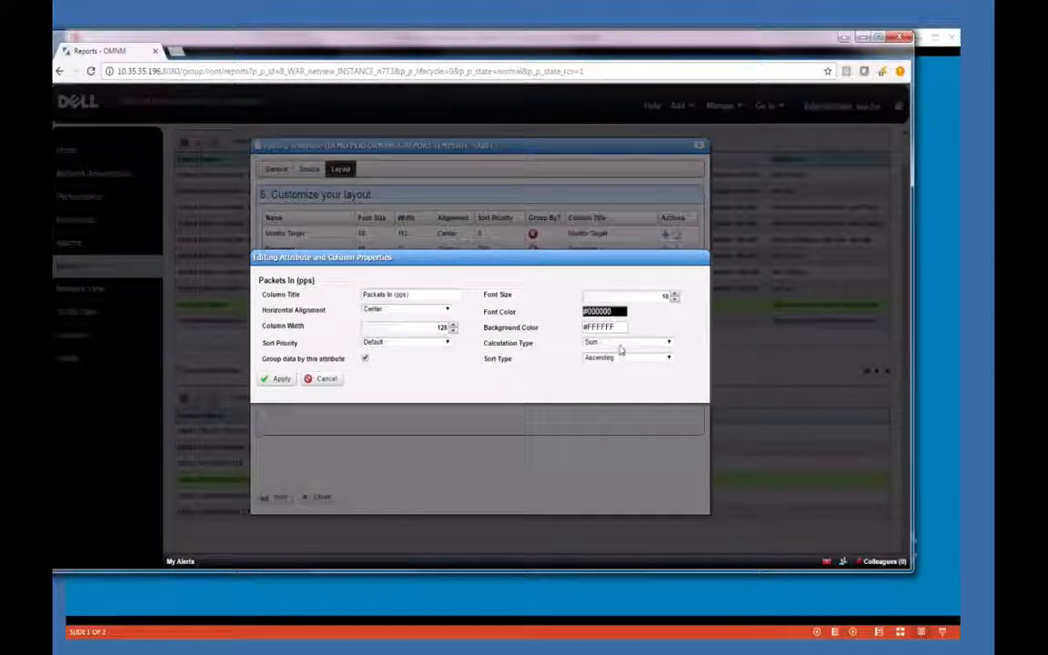
left_click(365, 358)
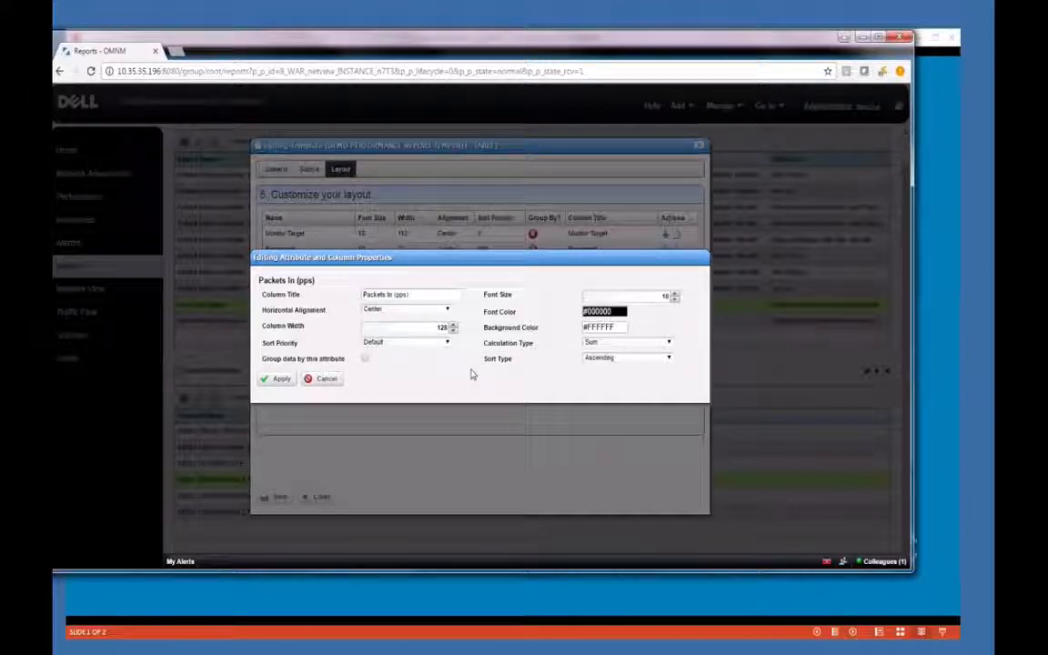
left_click(325, 378)
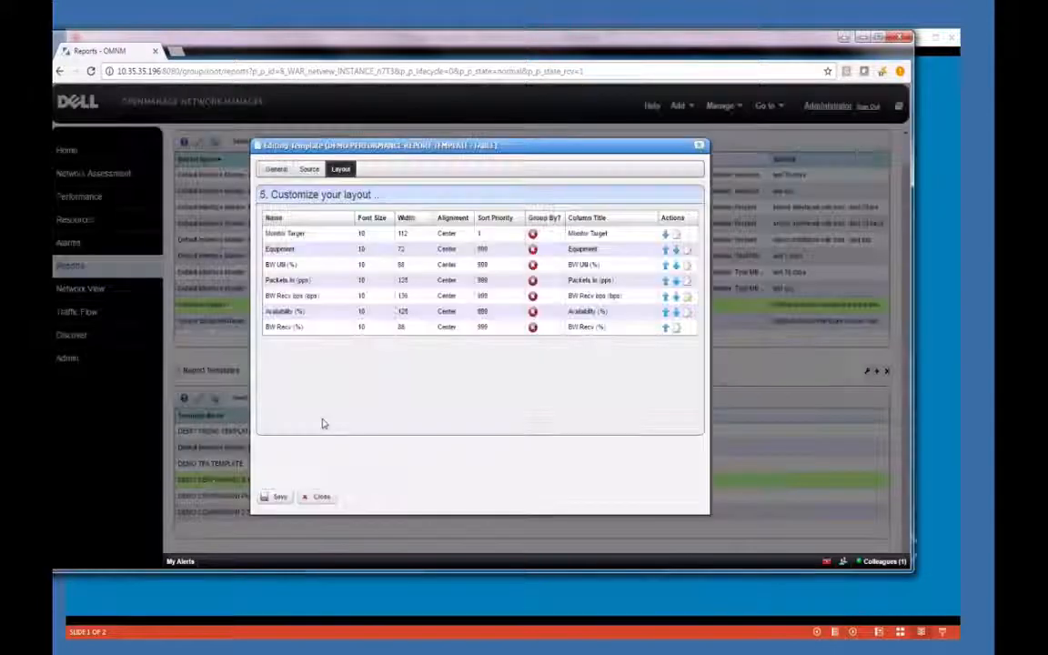
left_click(319, 497)
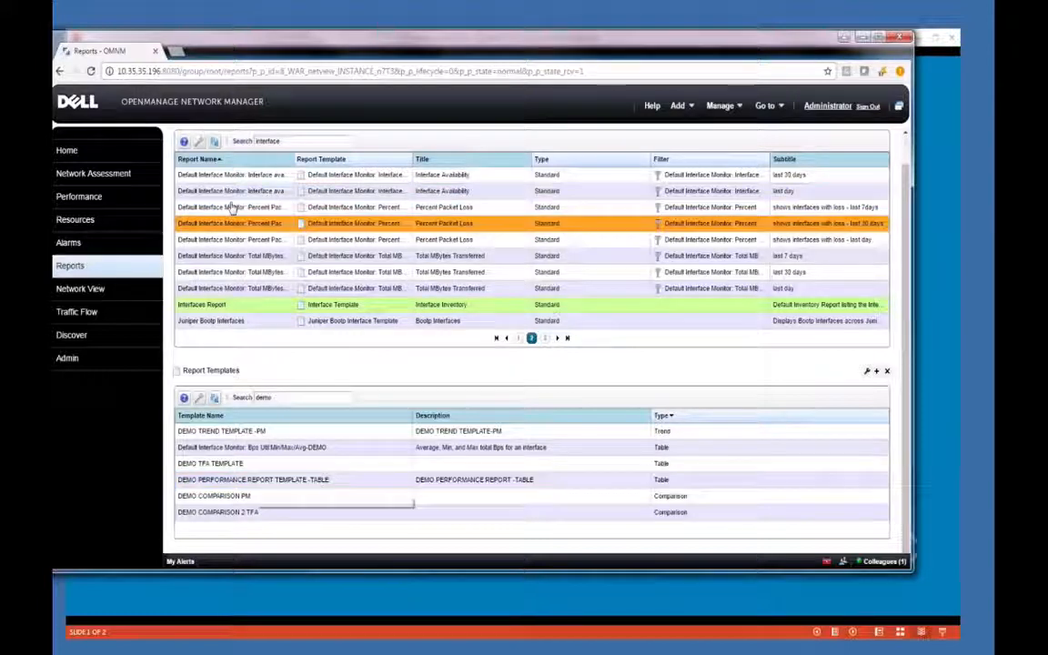
Search the reports list for "demo"
left_click_drag(302, 141, 211, 157)
type("demo")
key("Return")
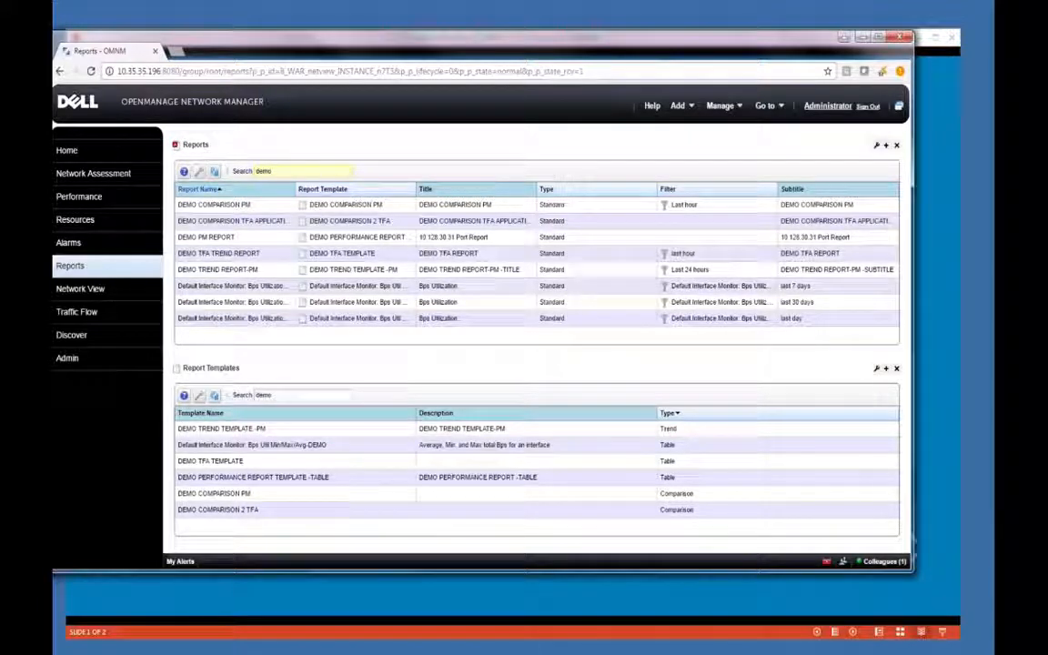
Execute DEMO PM REPORT and check its status in the refreshed alert and action history
left_click(313, 241)
right_click(313, 241)
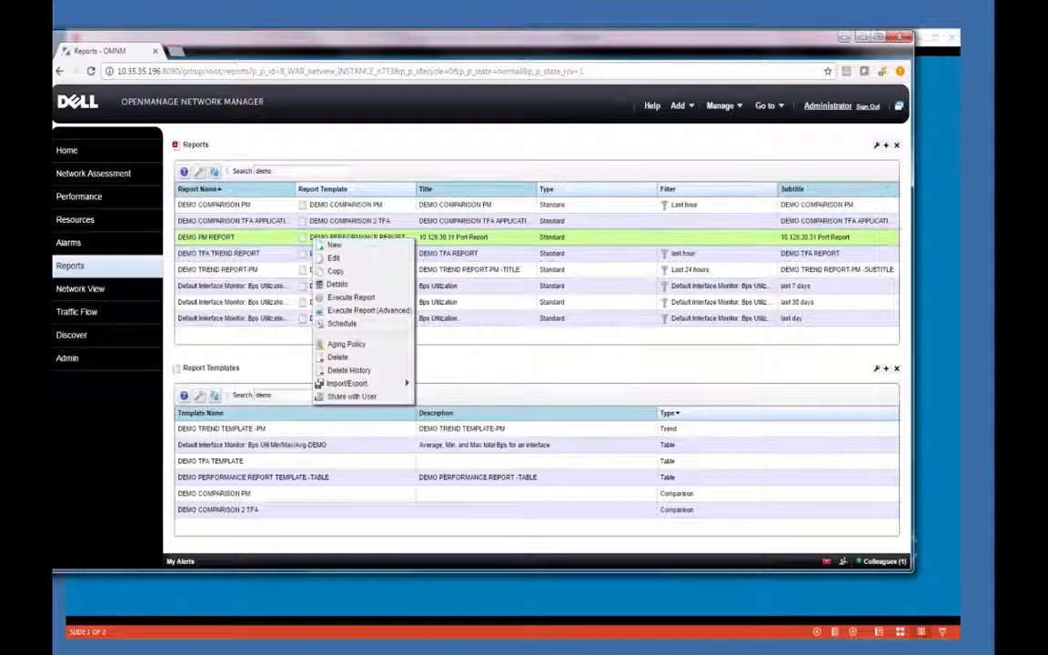
left_click(356, 301)
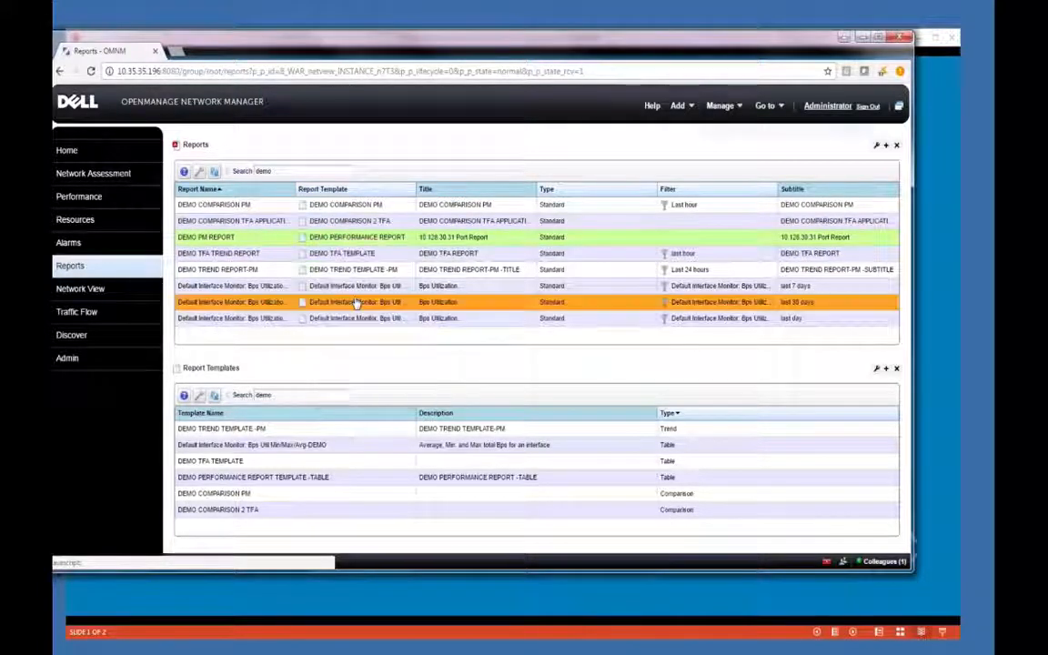
left_click(194, 557)
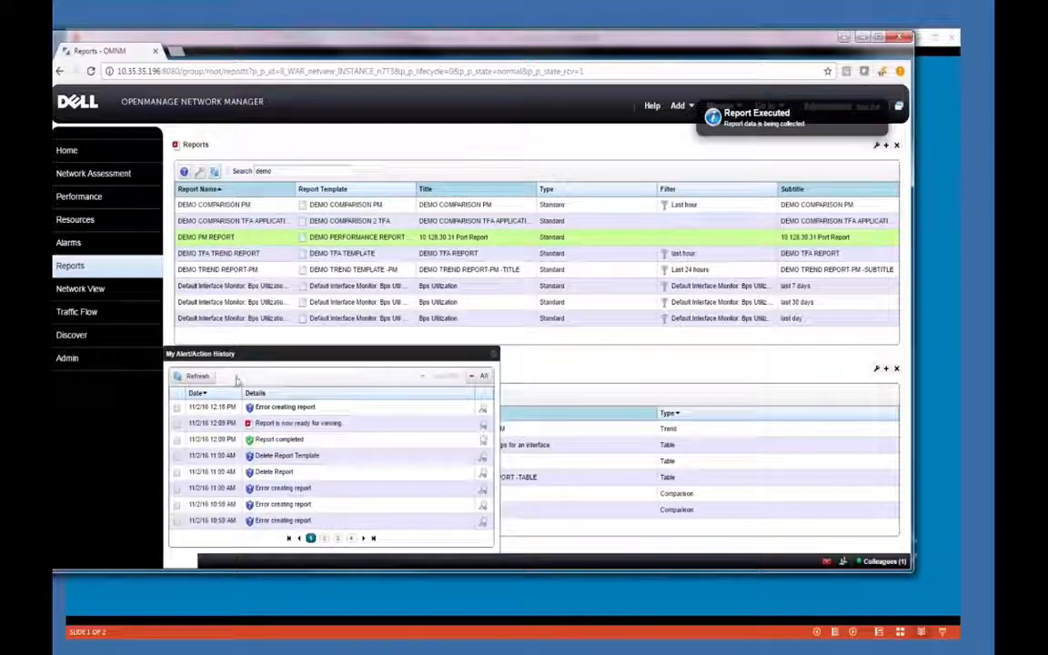
left_click(194, 378)
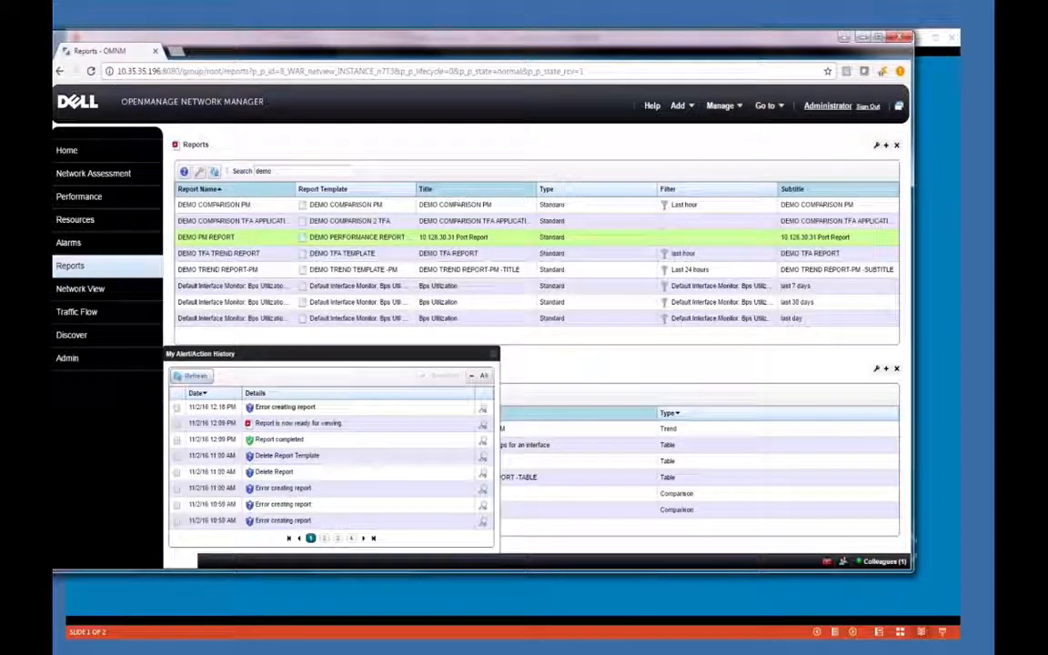
left_click(493, 353)
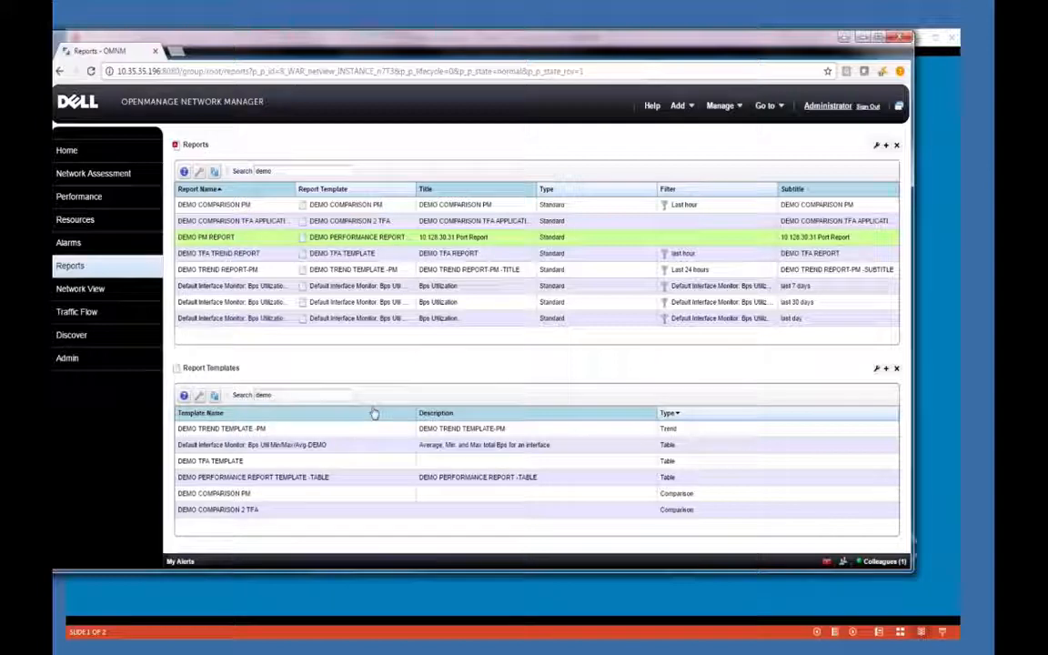
Reopen the layout of DEMO PERFORMANCE REPORT TEMPLATE -TABLE and inspect the Packets In (pps) column's calculation type
right_click(326, 479)
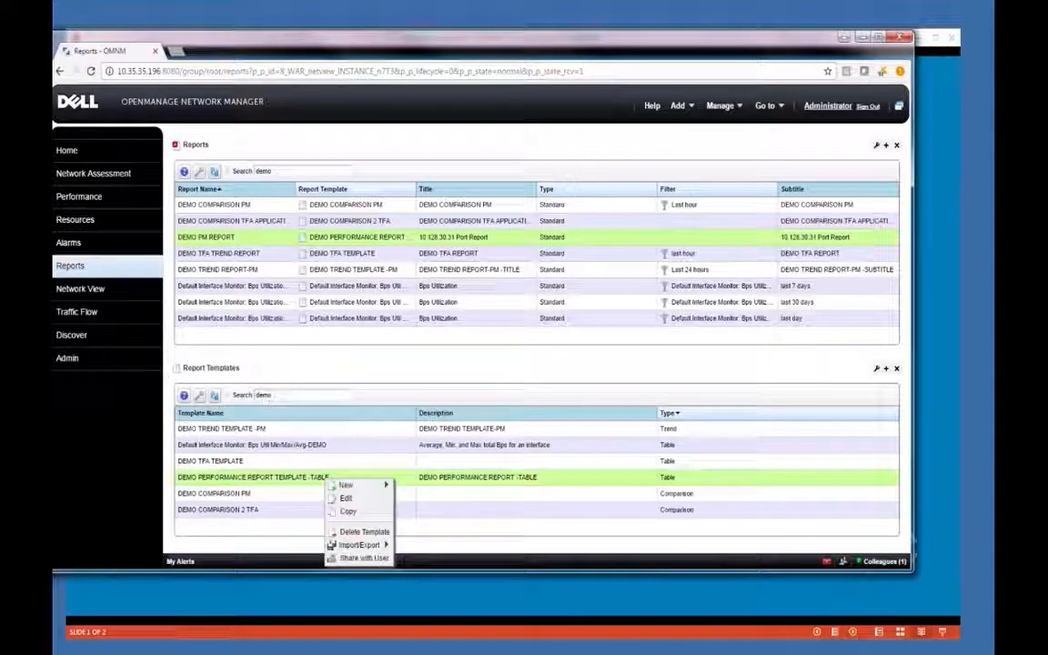
left_click(346, 498)
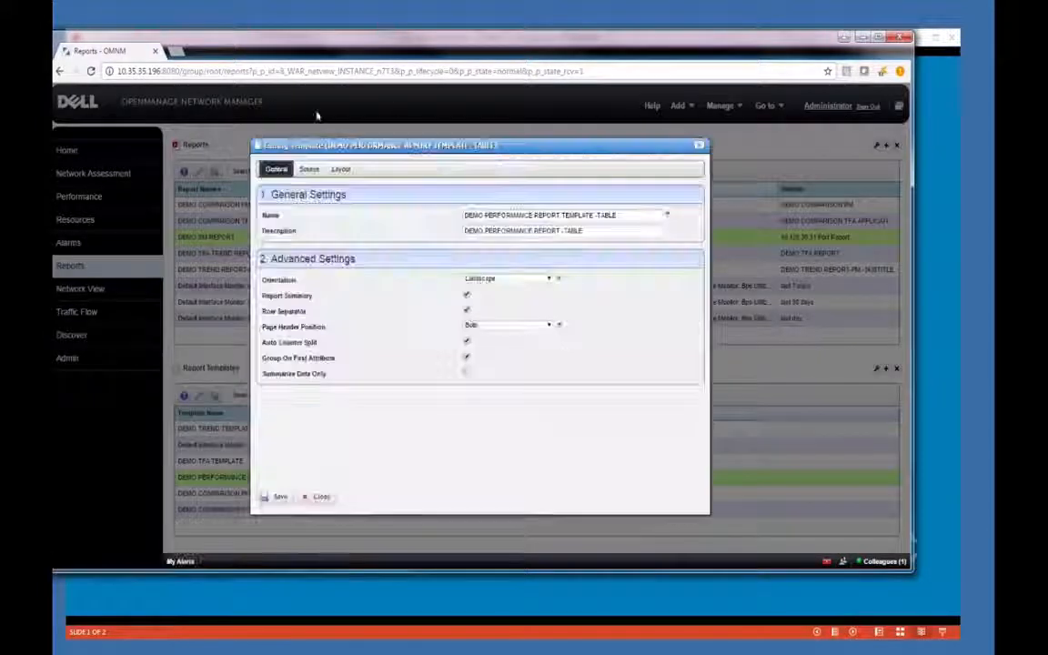
left_click(309, 169)
left_click(340, 169)
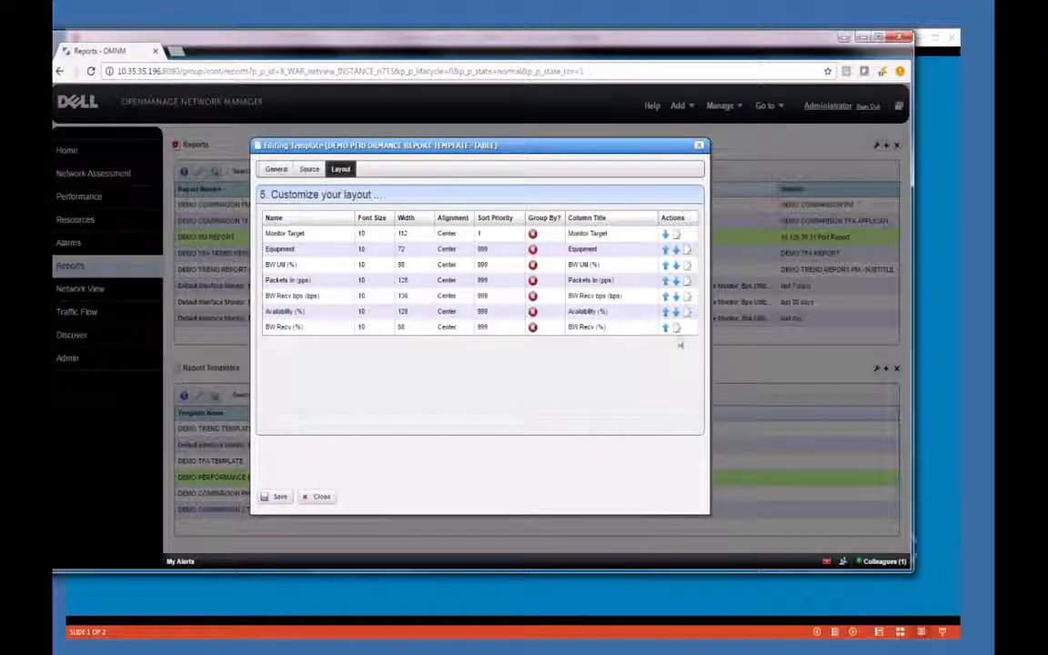
left_click(687, 280)
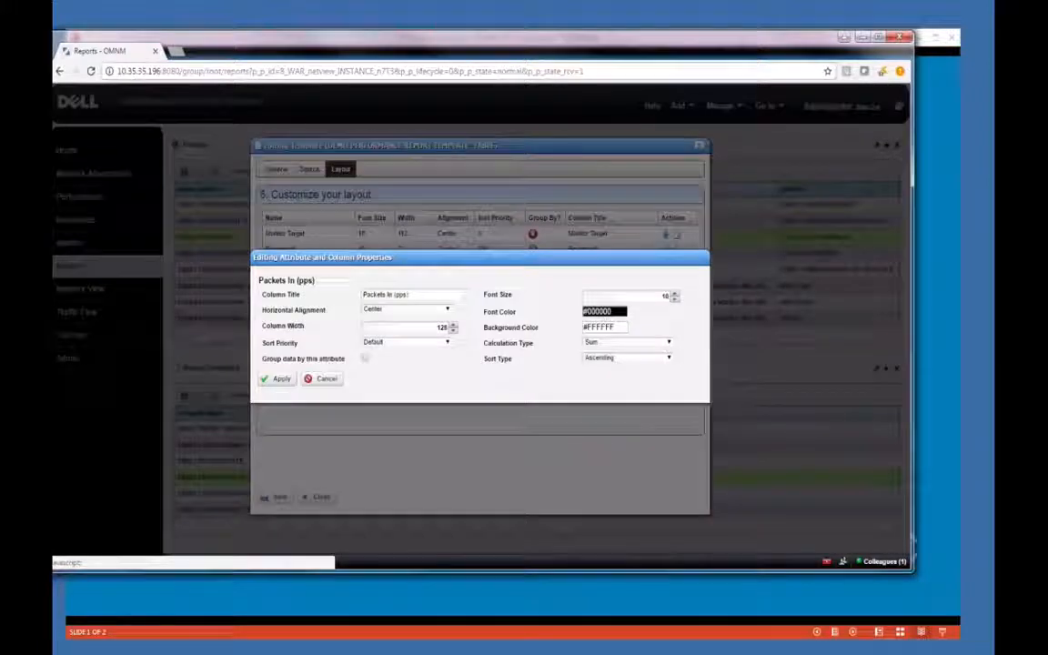
left_click(668, 343)
left_click(669, 345)
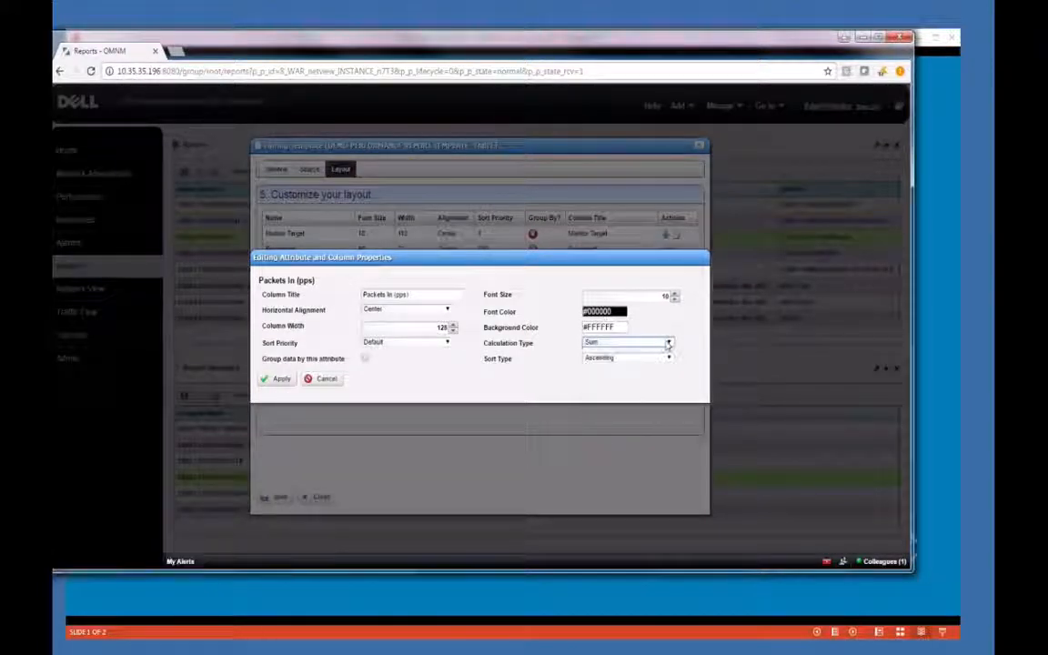
Toggle grouping by the Packets In (pps) attribute, apply the column properties and save the template
left_click(365, 359)
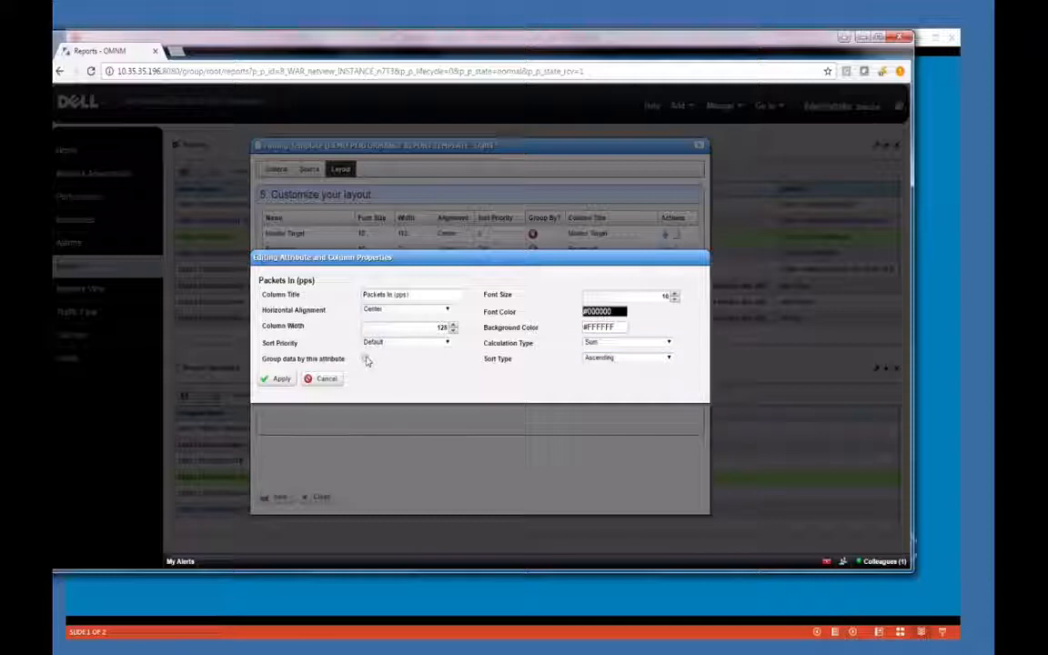
left_click(281, 378)
left_click(275, 499)
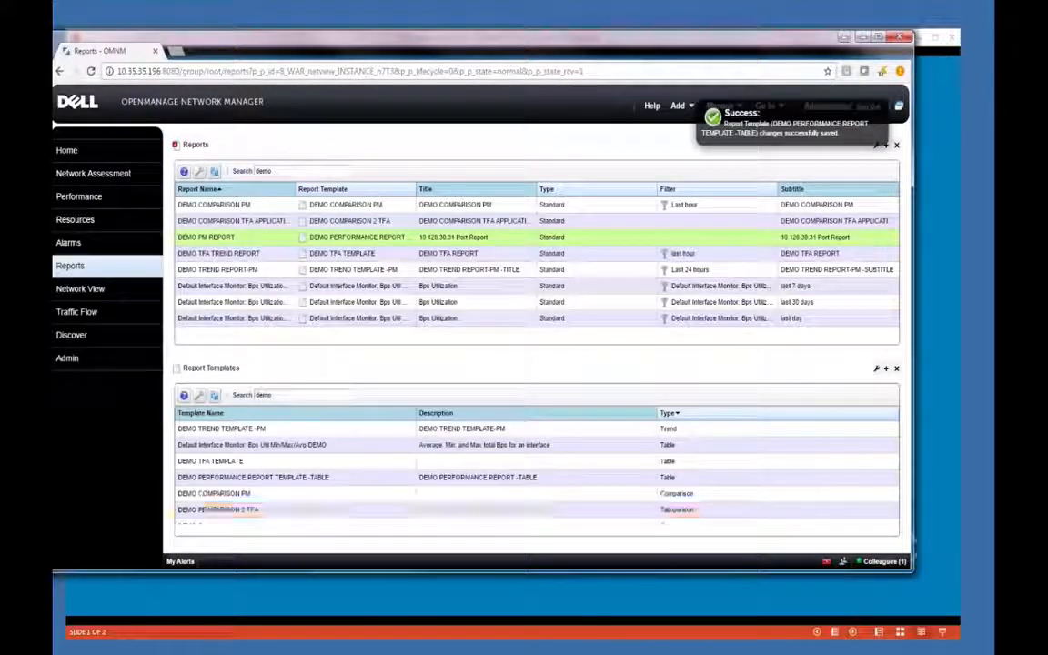
Execute DEMO TFA TREND REPORT, open the finished report from the alert history and review it through its last page
right_click(333, 254)
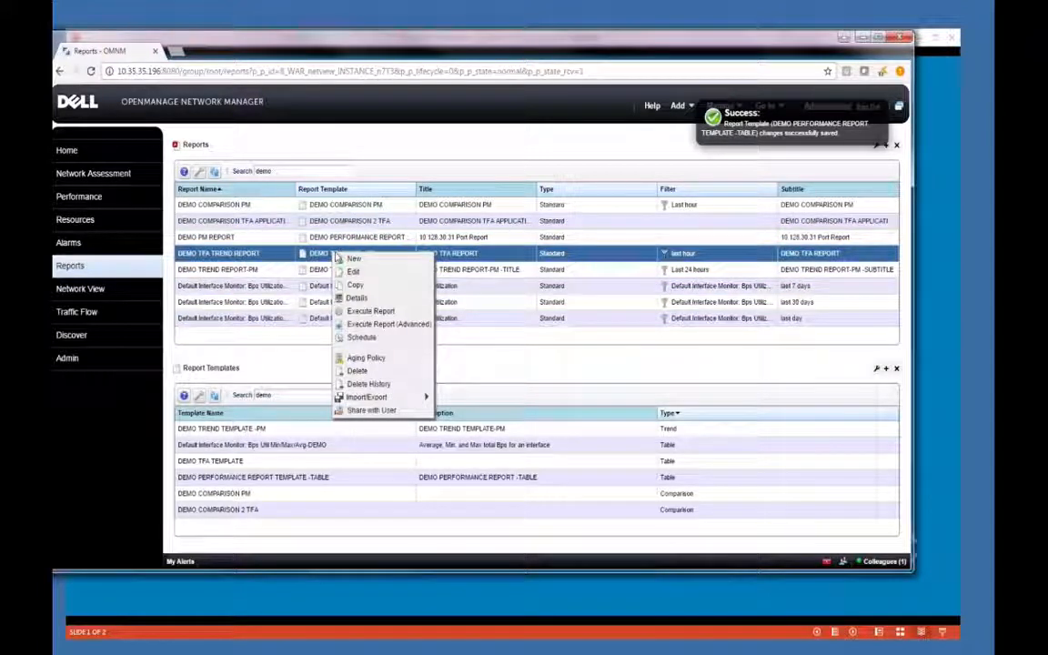
left_click(369, 311)
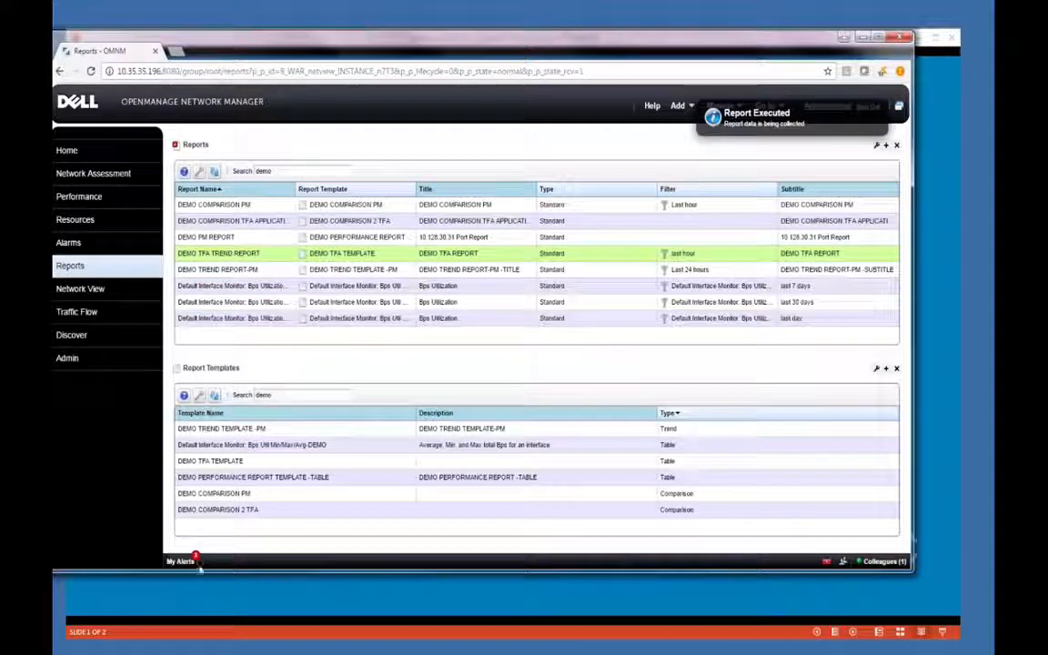
left_click(195, 562)
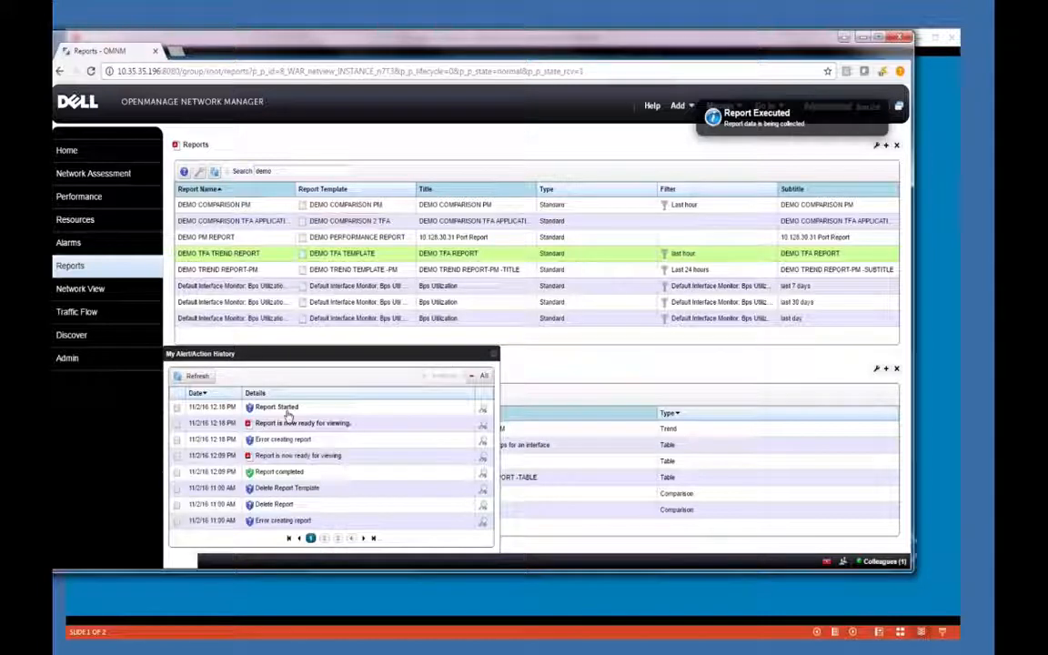
left_click(183, 376)
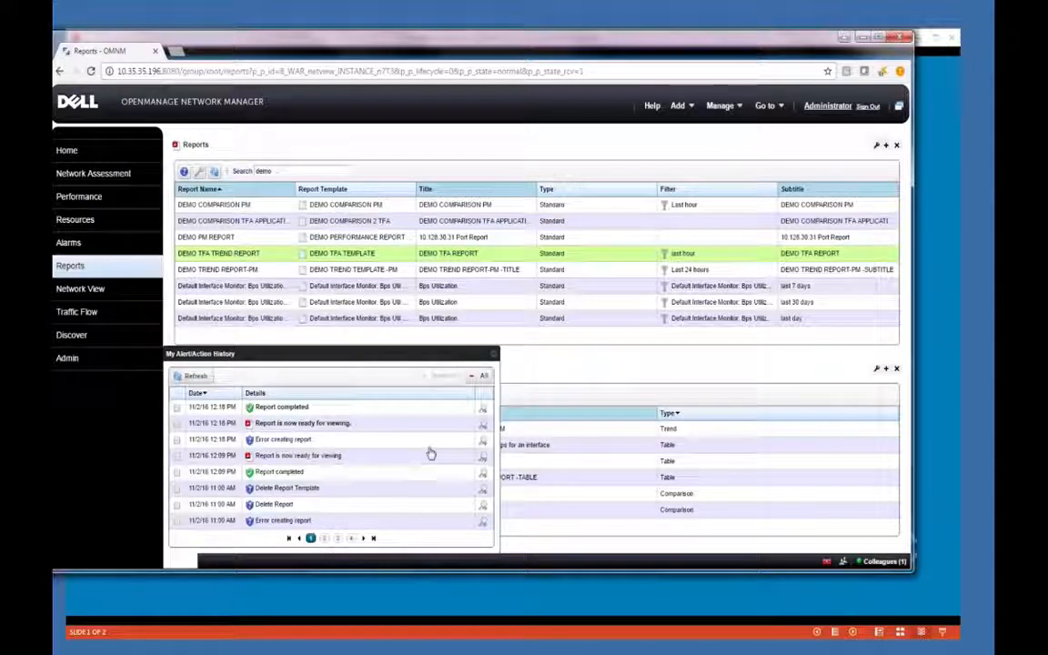
left_click(482, 426)
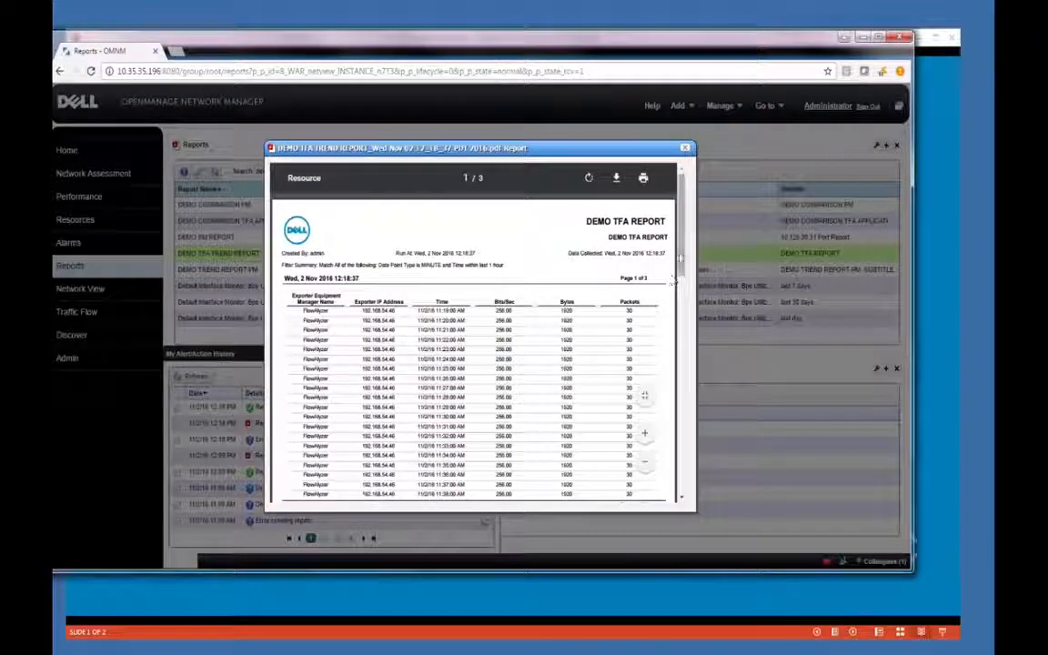
left_click_drag(682, 261, 682, 486)
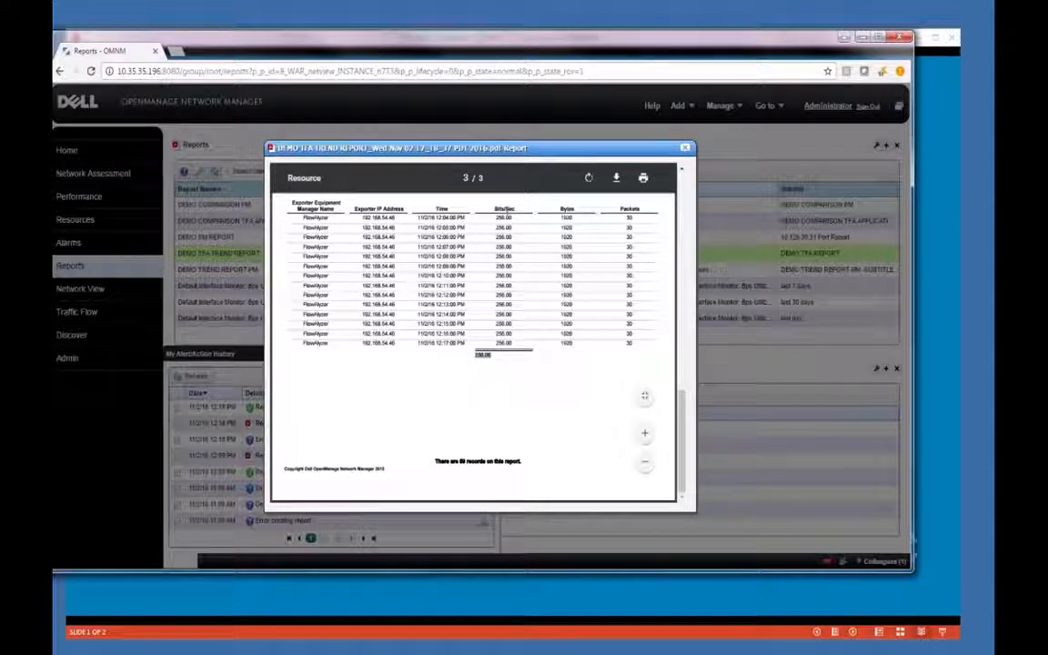
Look back over the earlier pages of the trend report, and close the report and the alert history
left_click_drag(683, 412, 687, 265)
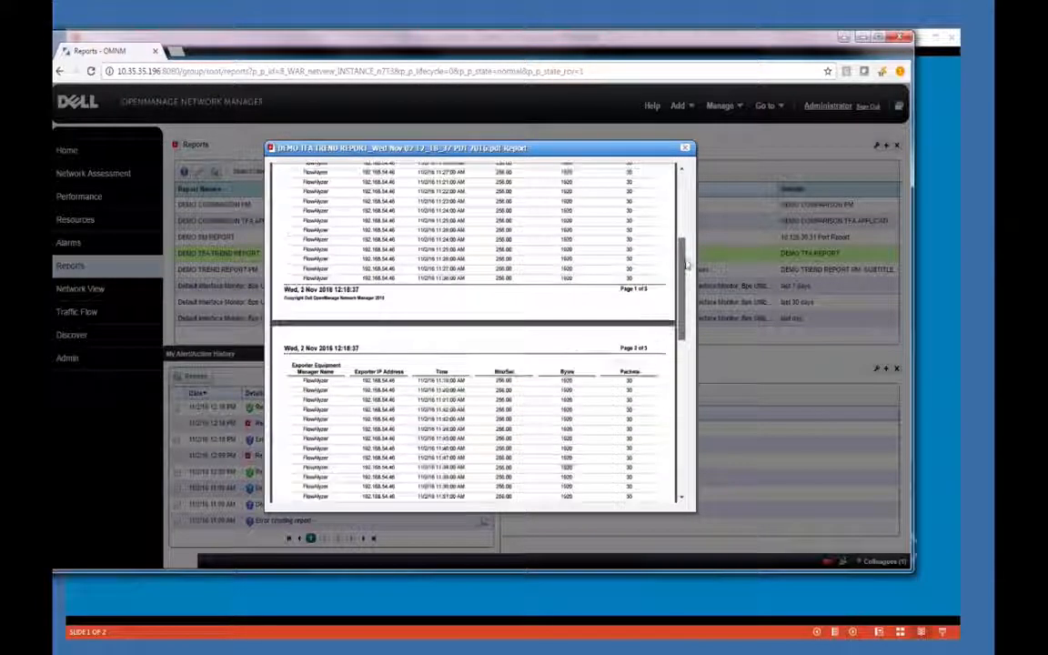
left_click(685, 148)
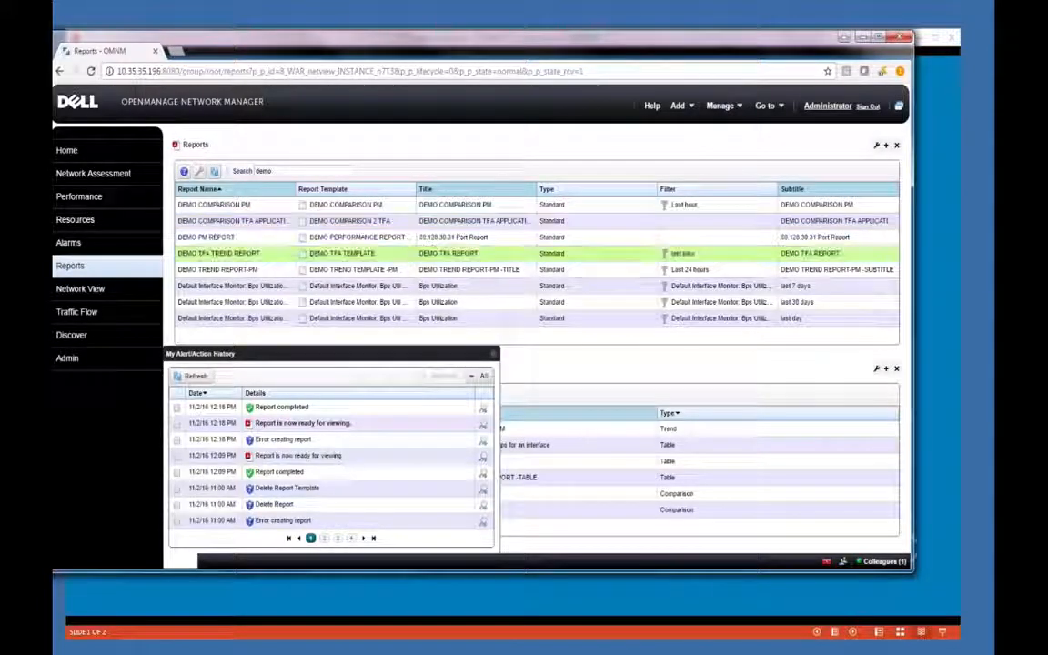
left_click(493, 355)
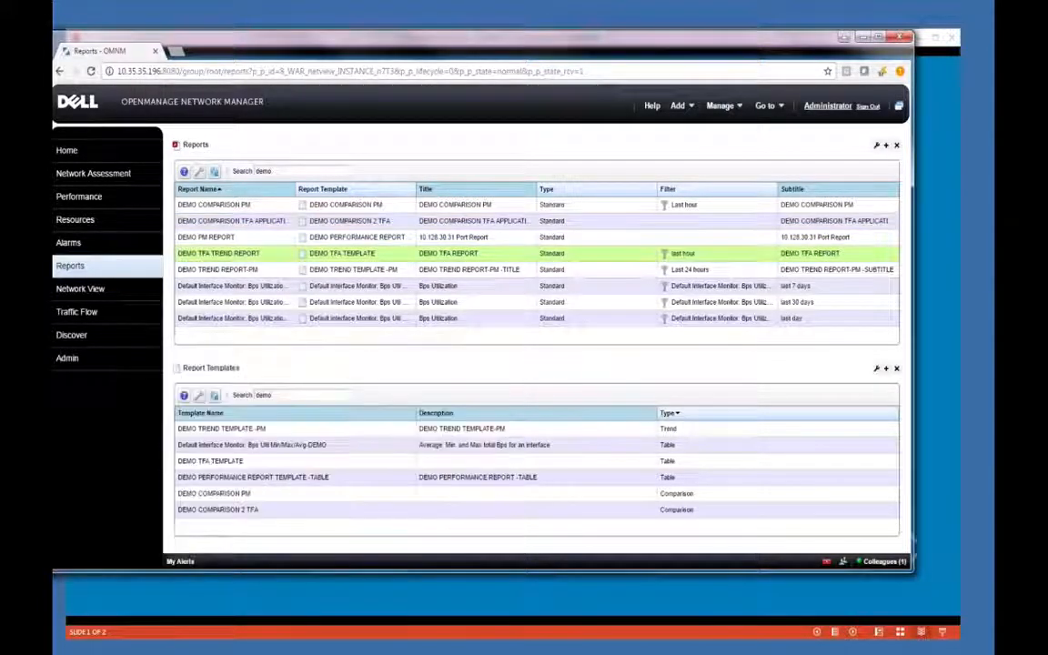
Edit the layout of DEMO TFA TEMPLATE to group data by the Exporter IP Address attribute, and save the template
right_click(312, 466)
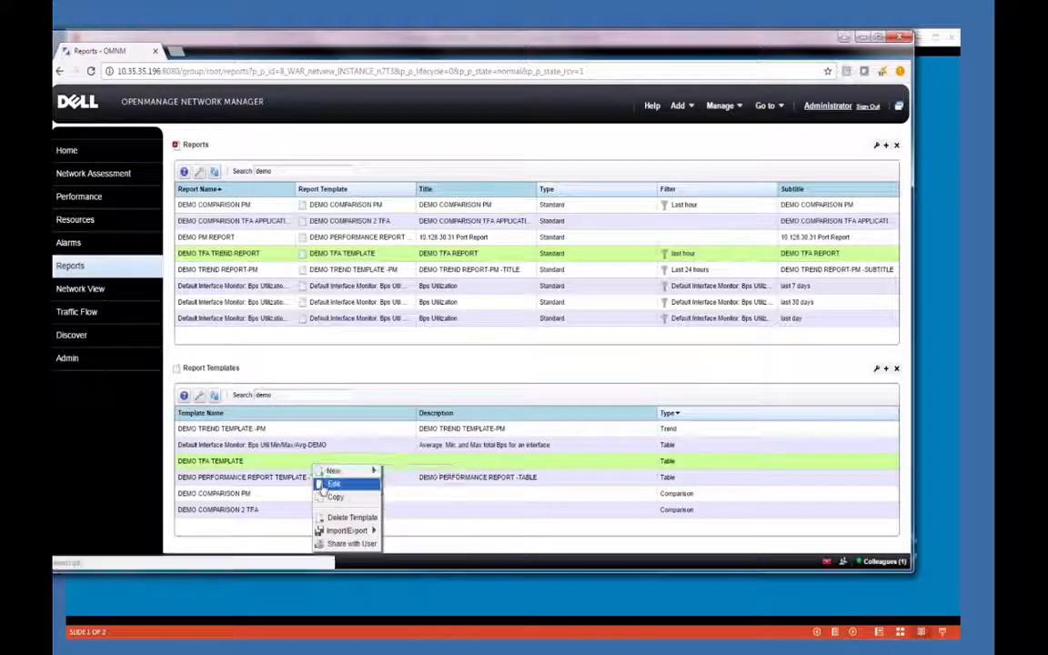
left_click(330, 483)
left_click(340, 169)
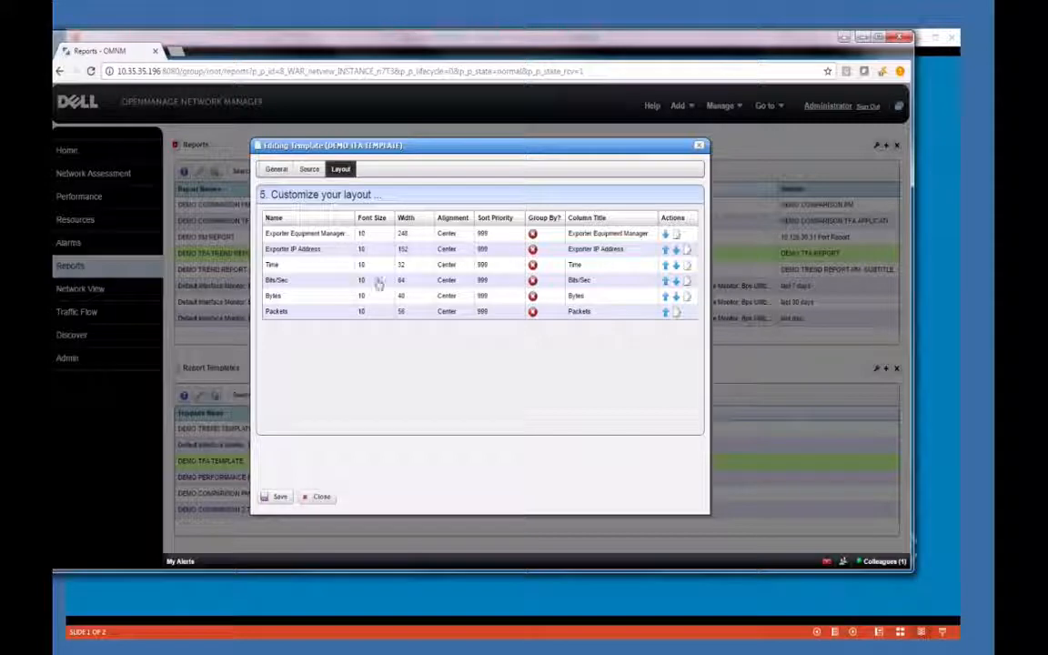
left_click(687, 282)
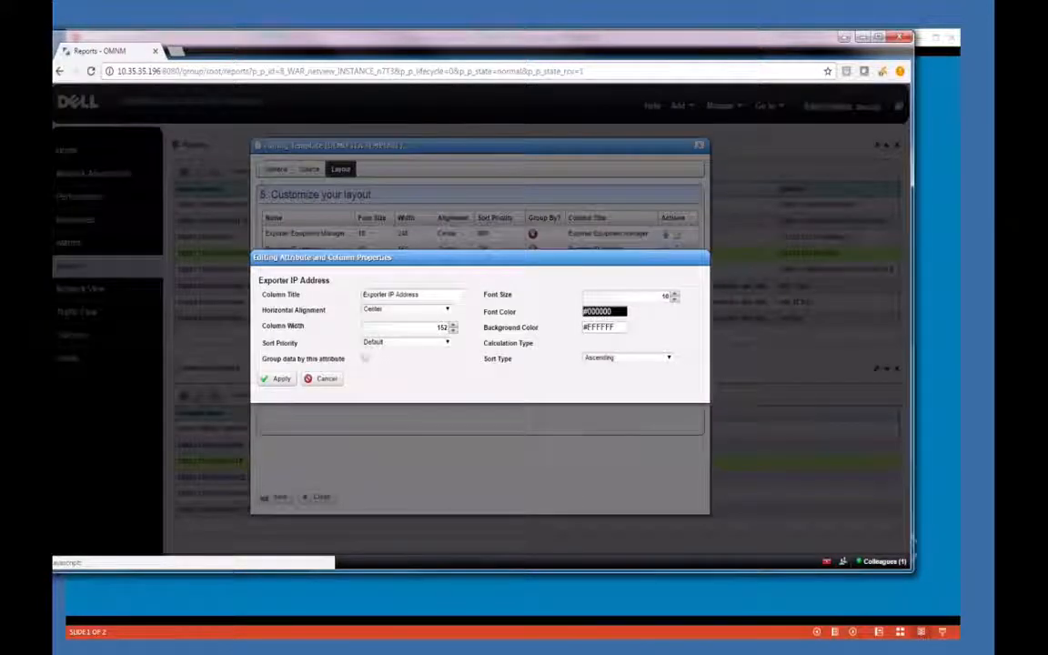
left_click(365, 360)
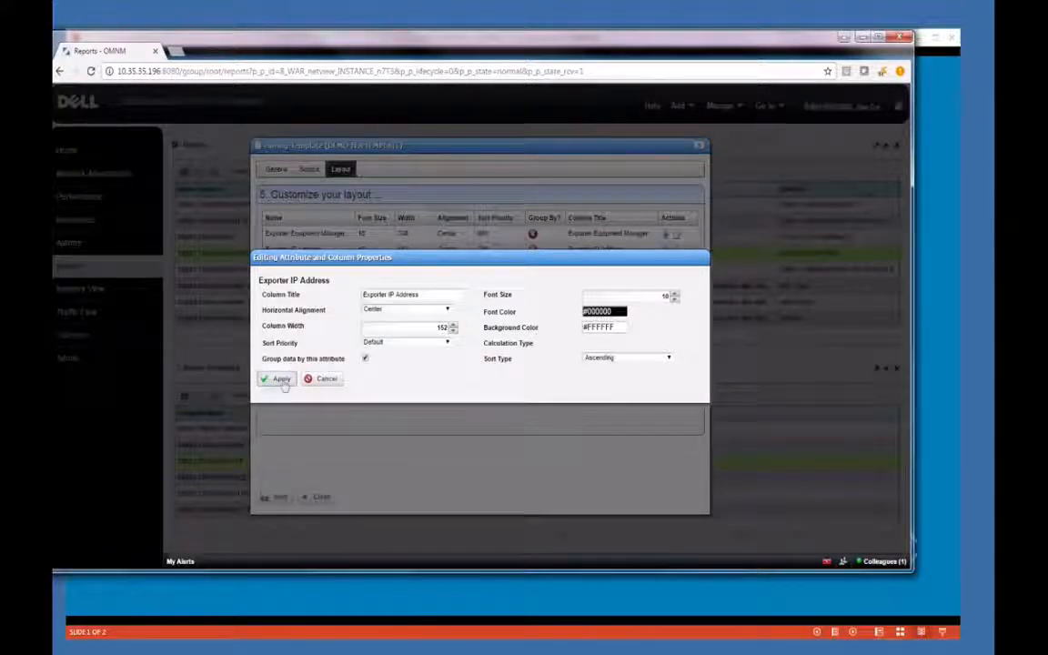
left_click(279, 378)
left_click(275, 495)
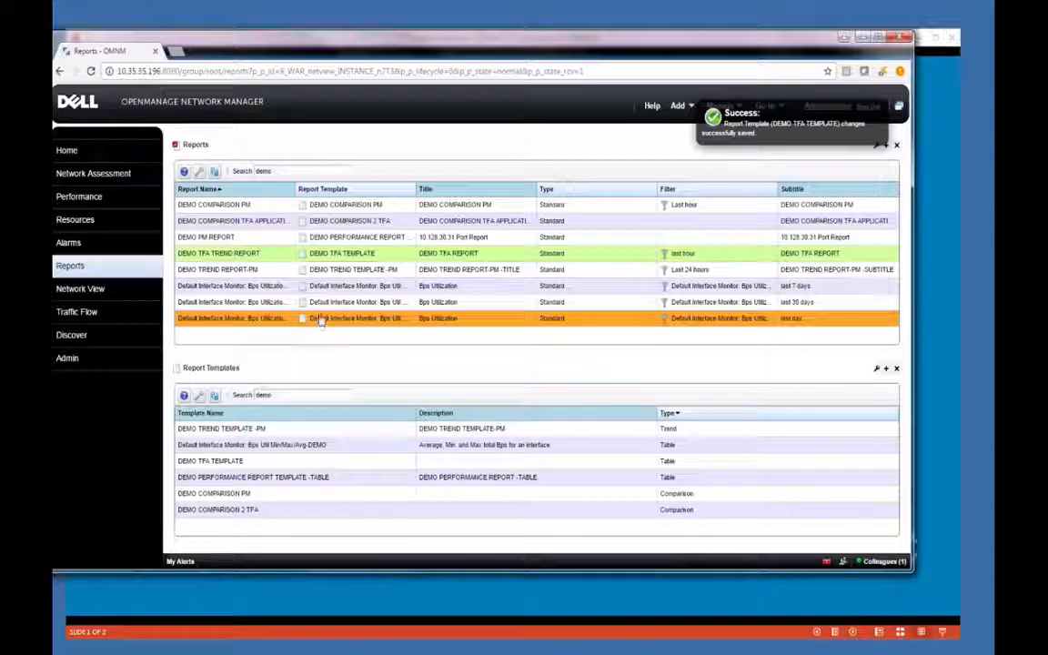
Execute DEMO TFA TREND REPORT and open the newest finished report from the alert history
right_click(337, 259)
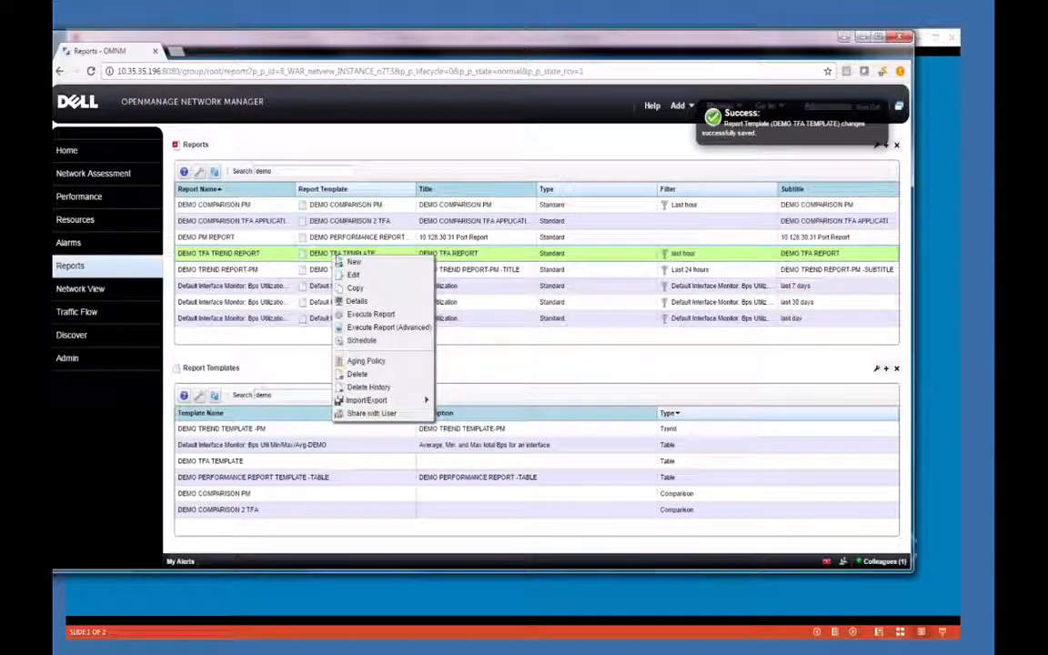
left_click(369, 314)
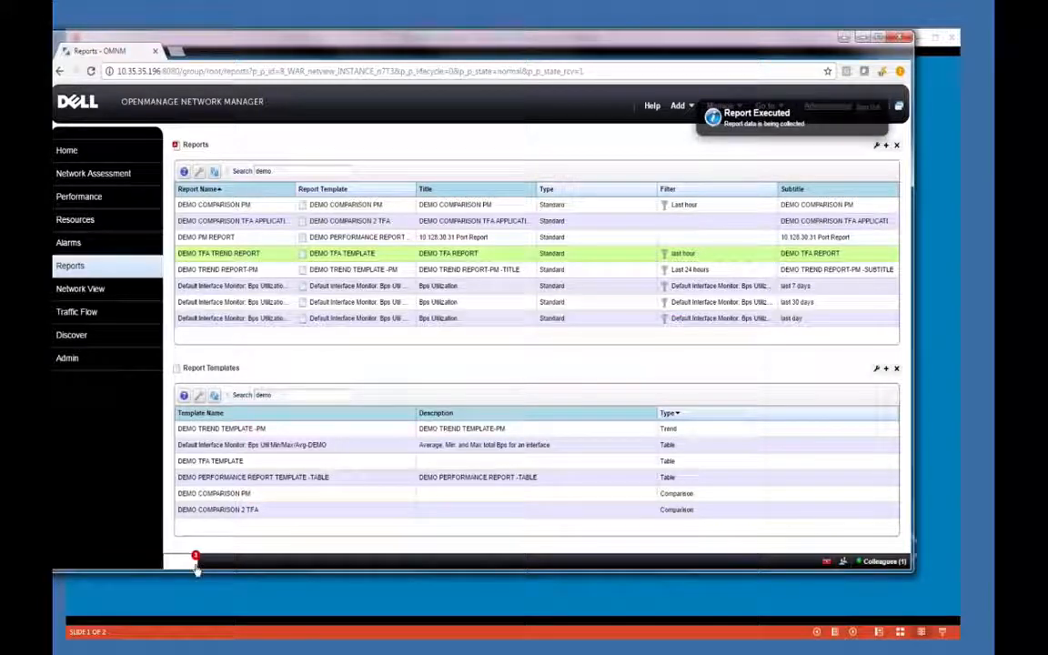
left_click(187, 561)
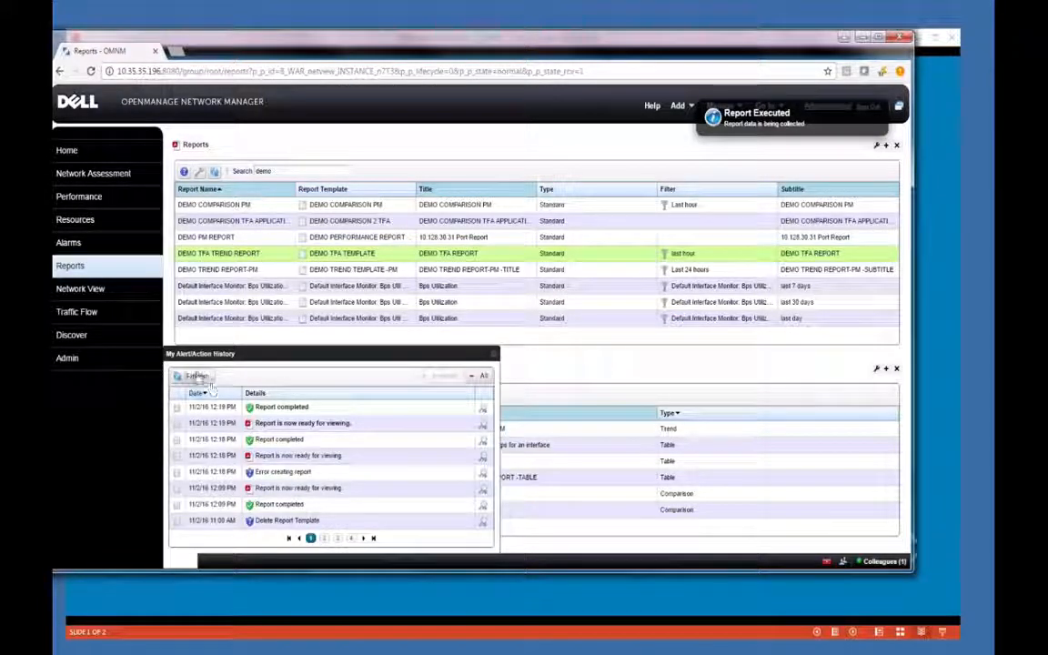
left_click(482, 424)
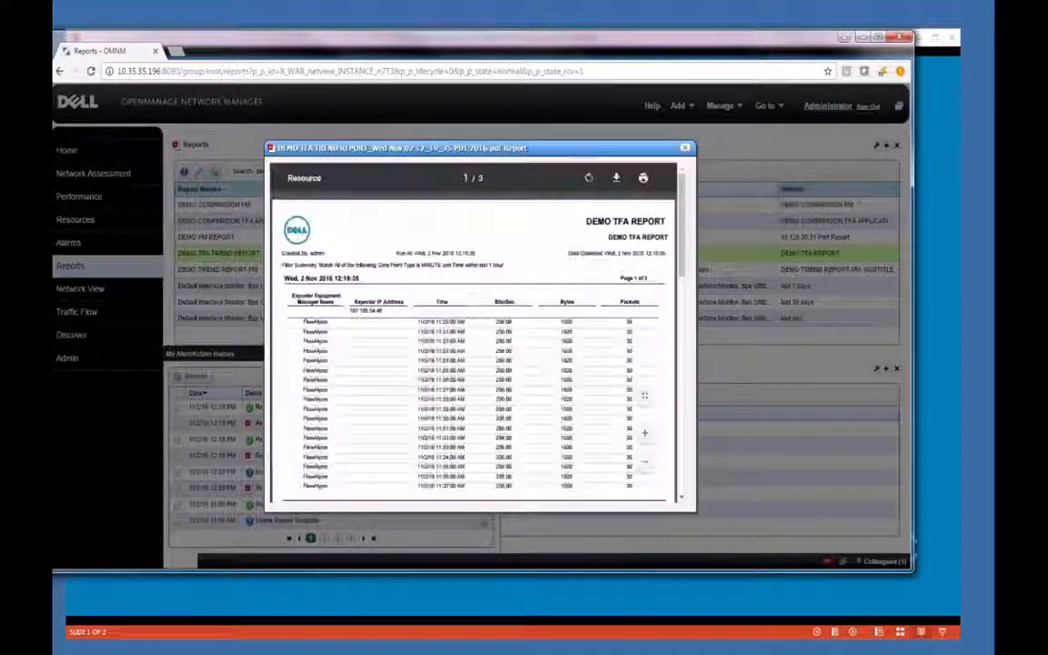
Review the grouped report through the count and average summary on its last page, and close the report and alert history
scroll(687, 341, "down", 5)
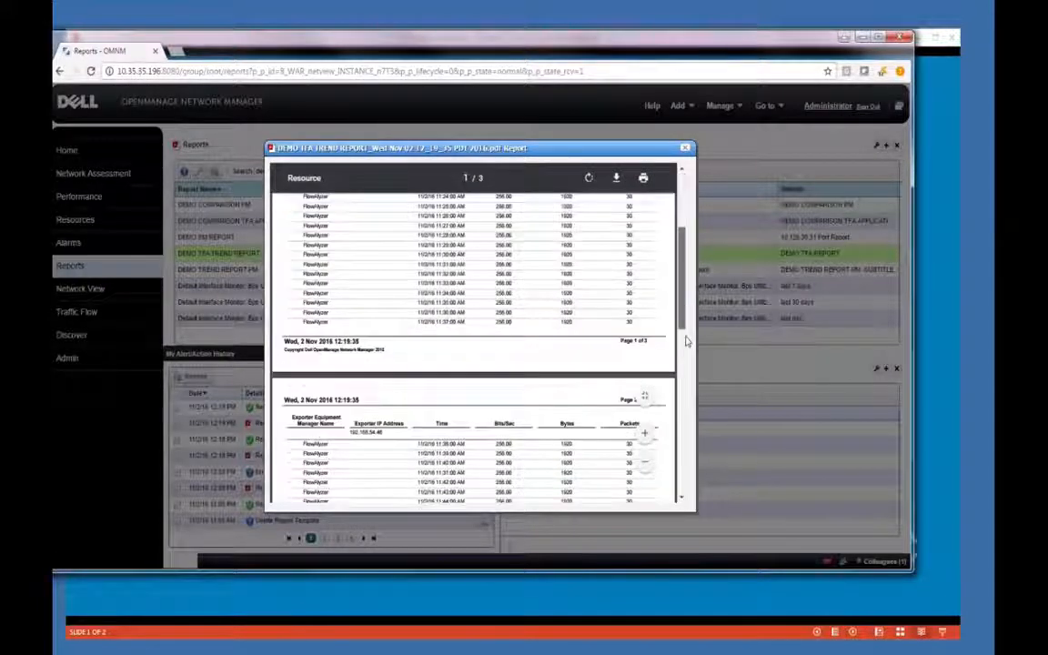
scroll(688, 434, "down", 10)
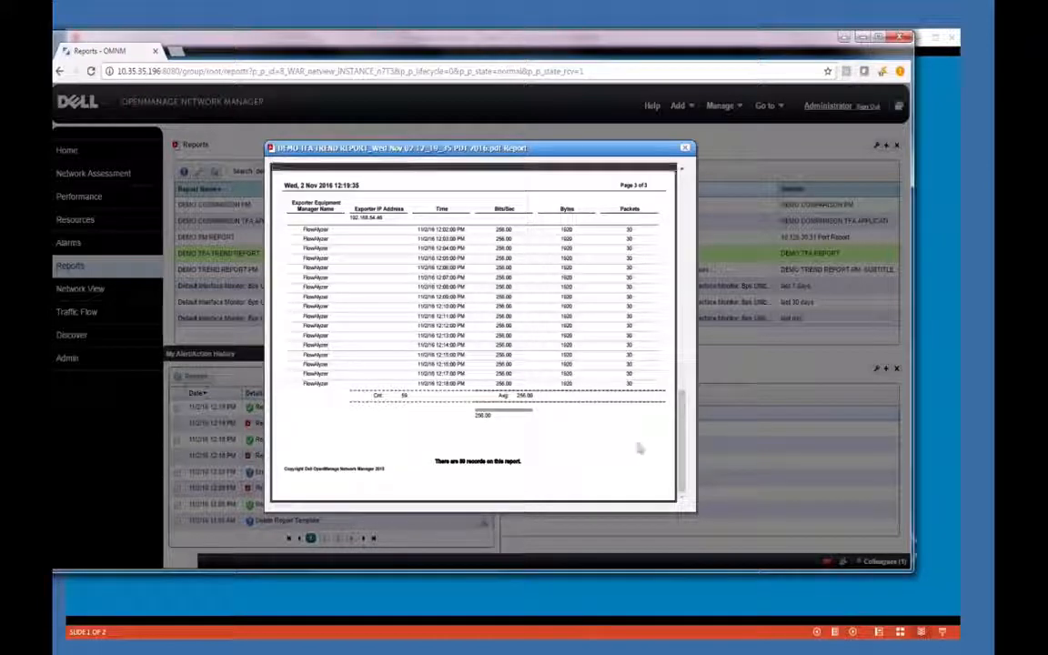
mouse_move(657, 444)
left_click_drag(681, 437, 683, 256)
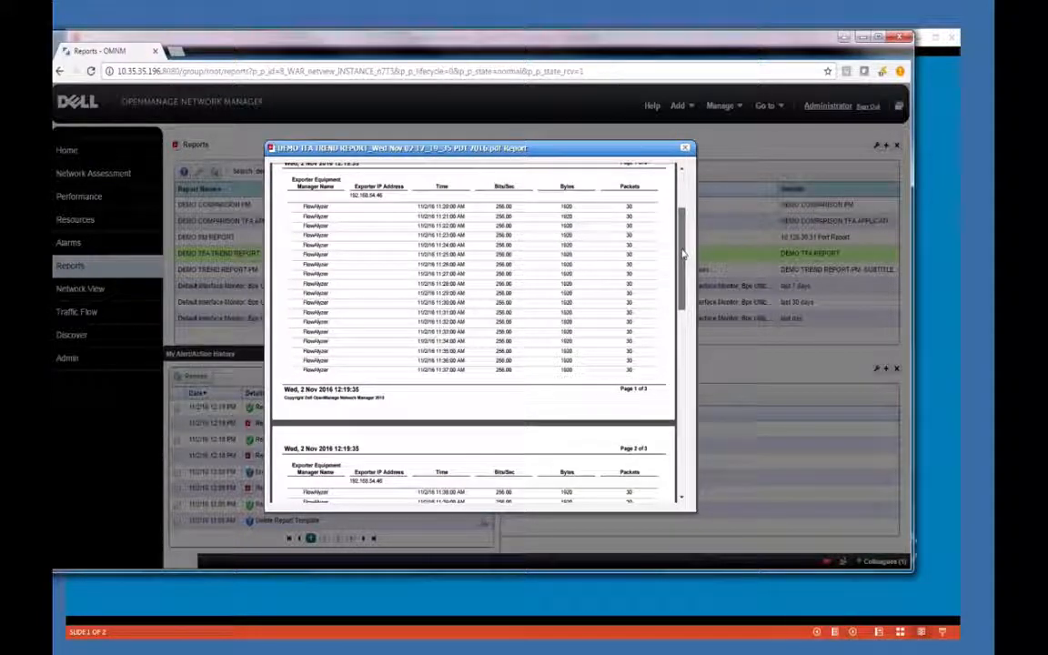
left_click_drag(683, 255, 683, 441)
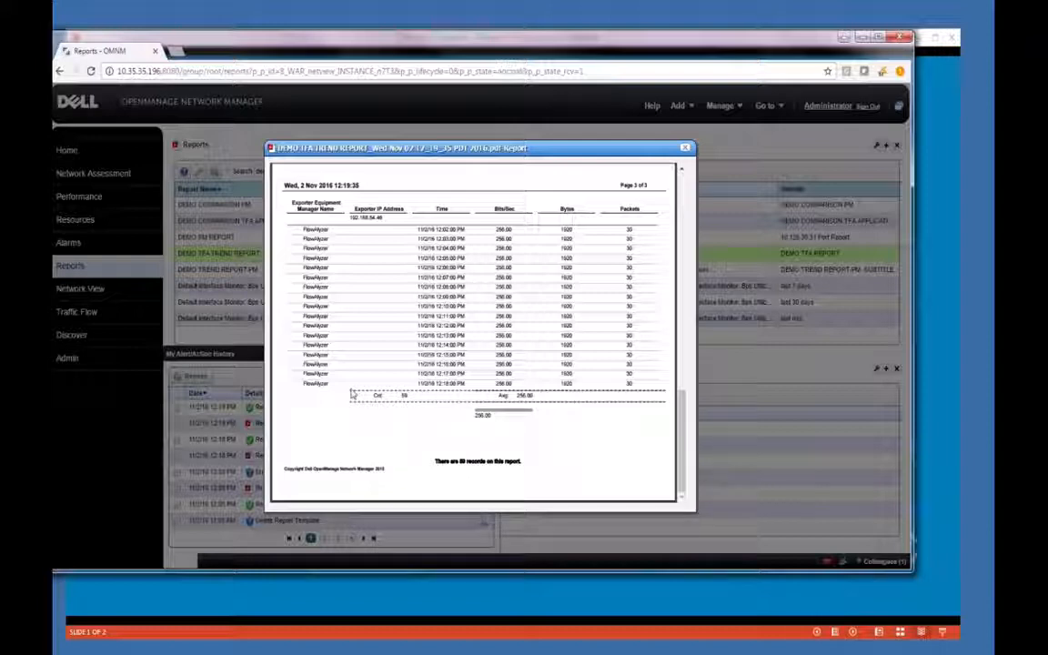
left_click_drag(328, 391, 562, 417)
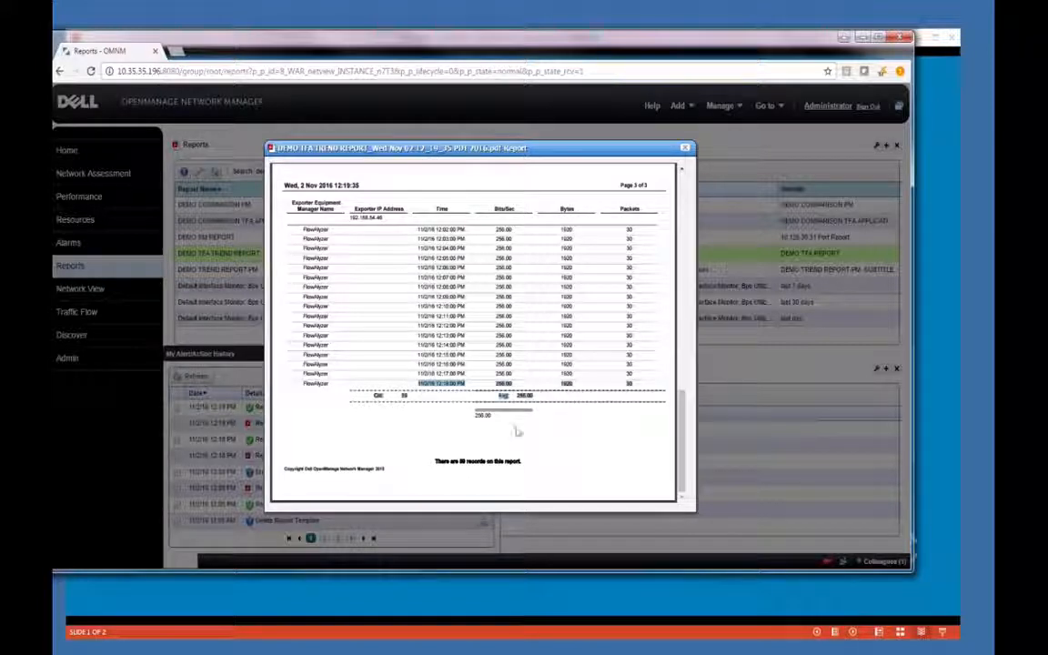
left_click(403, 400)
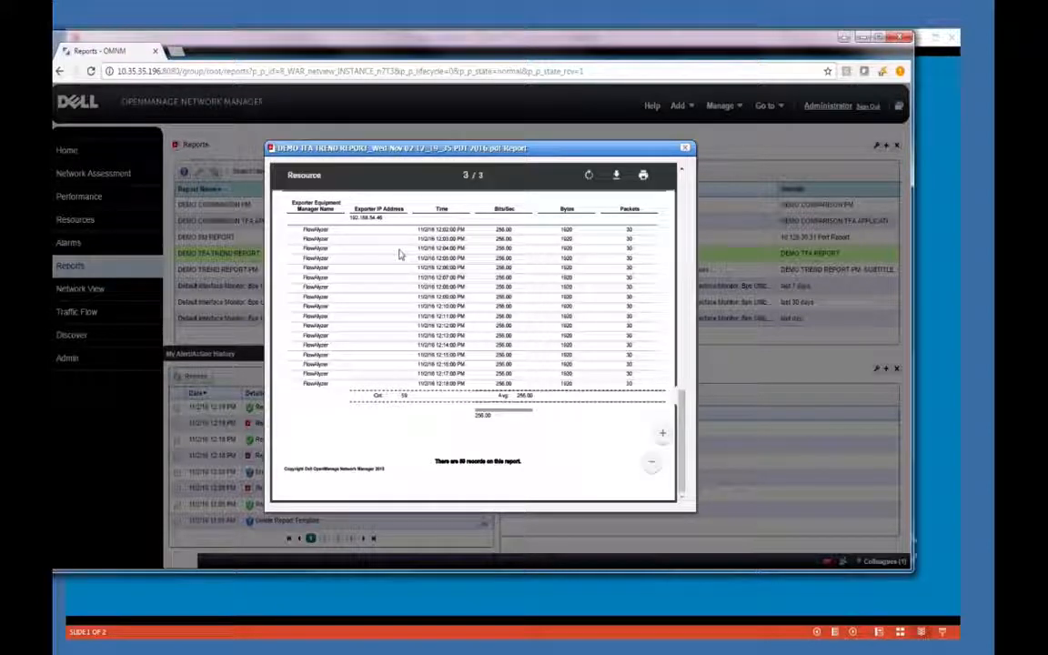
left_click(685, 147)
left_click(494, 354)
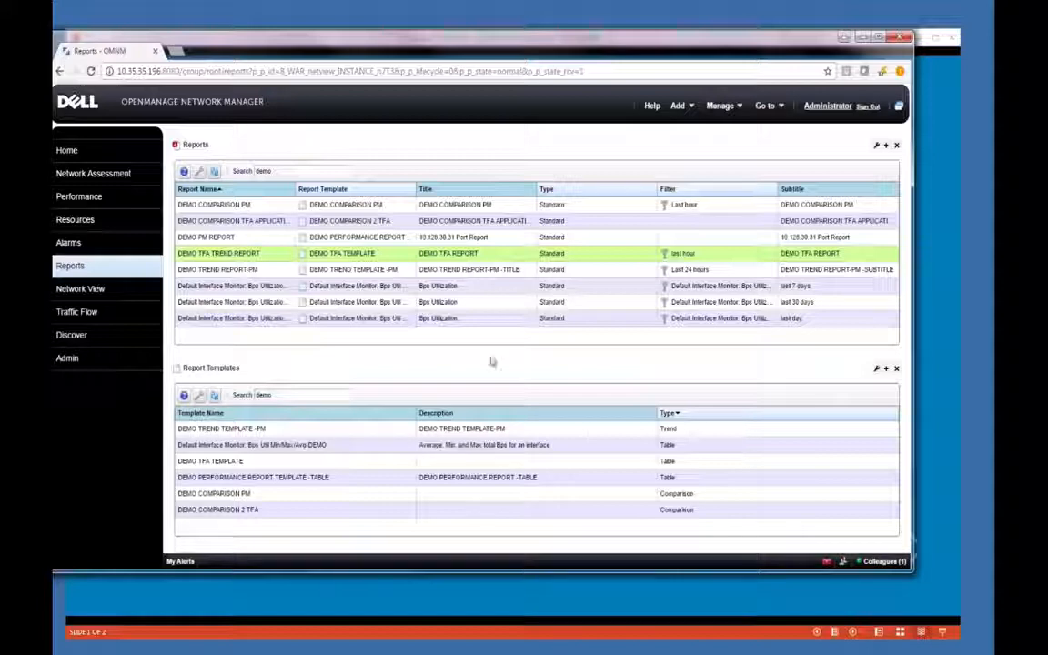
Start a new trend report template and name it "demo x"
right_click(327, 435)
mouse_move(350, 437)
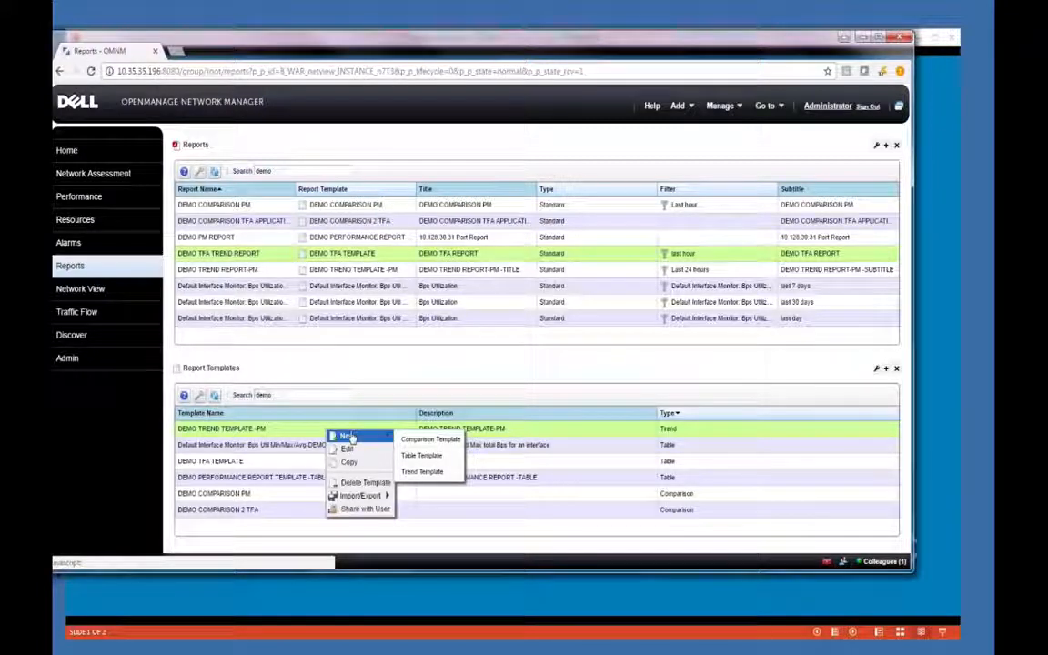
left_click(422, 471)
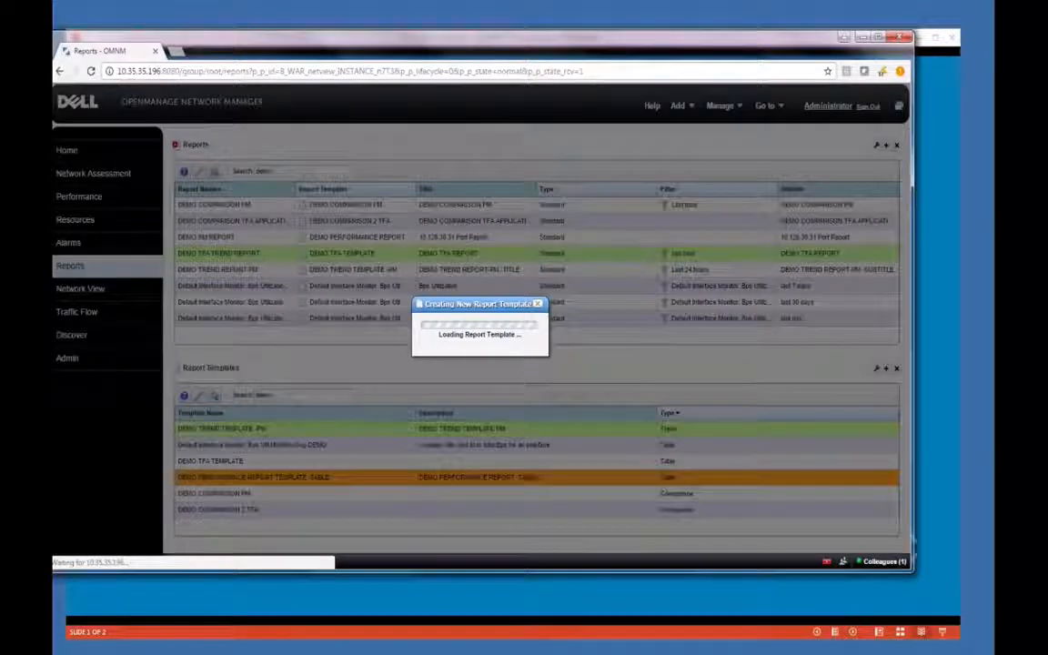
left_click(486, 216)
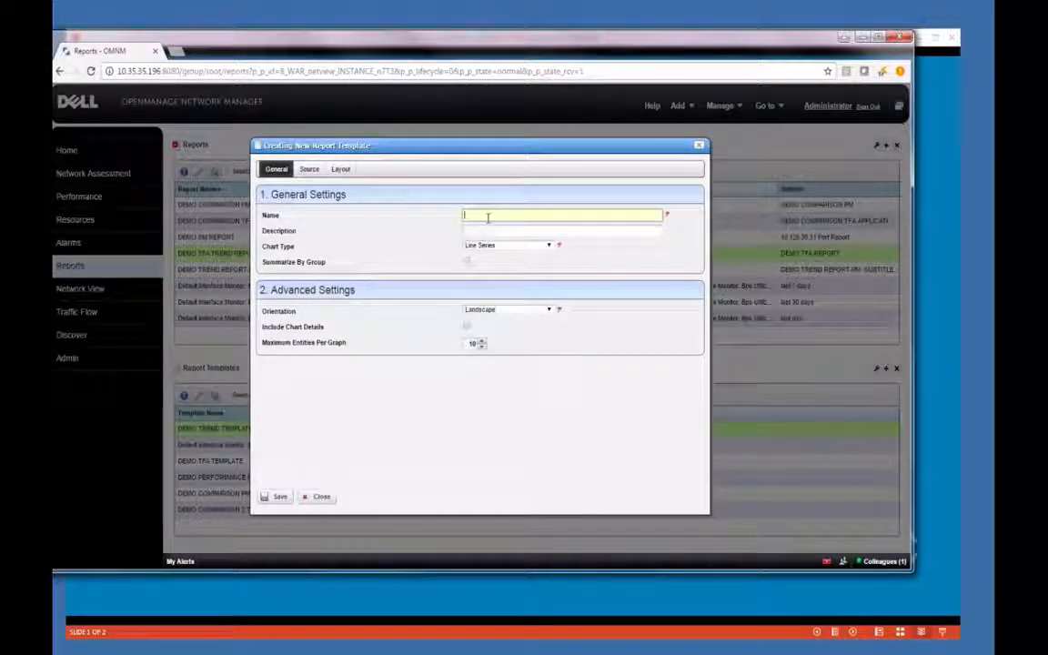
type("demo t")
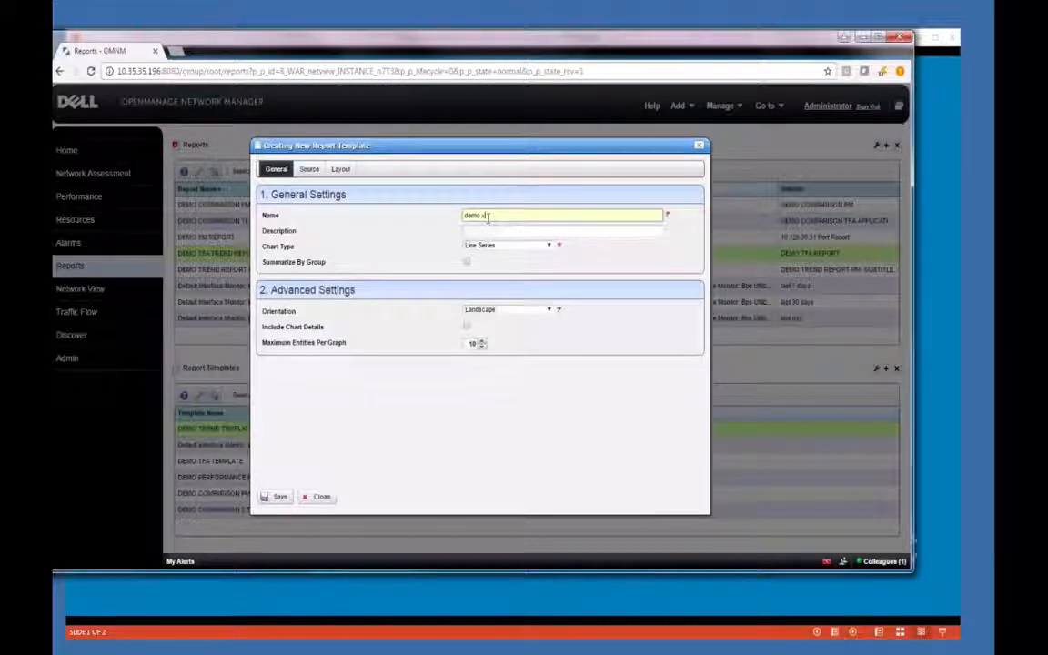
left_click(446, 409)
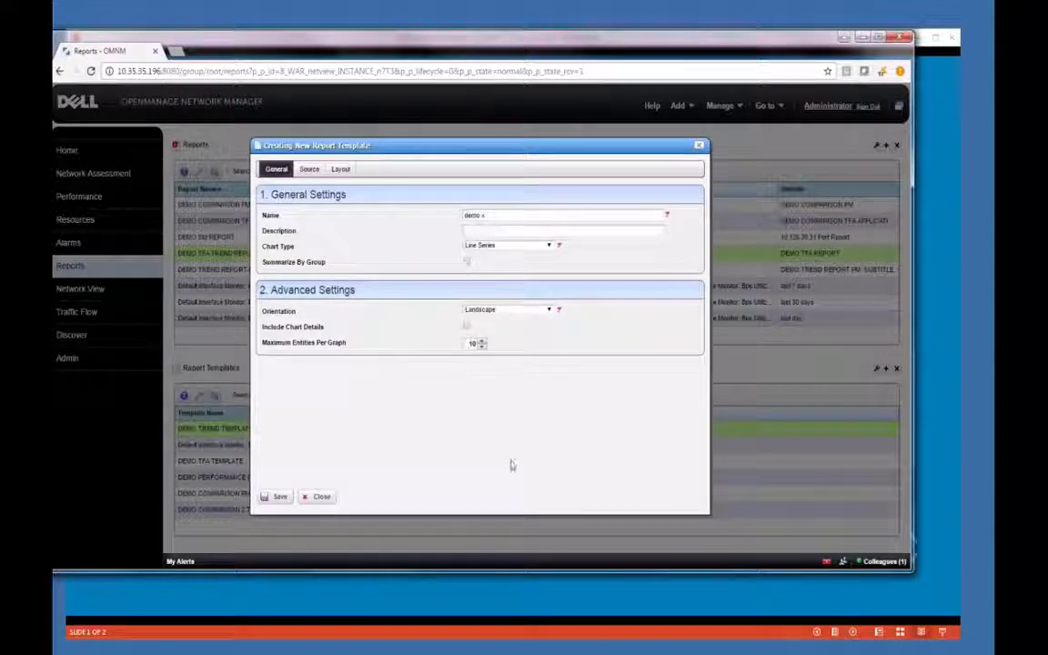
Inspect the new trend template's chart type options, inventory sources and layout, and return to its general settings
left_click(504, 246)
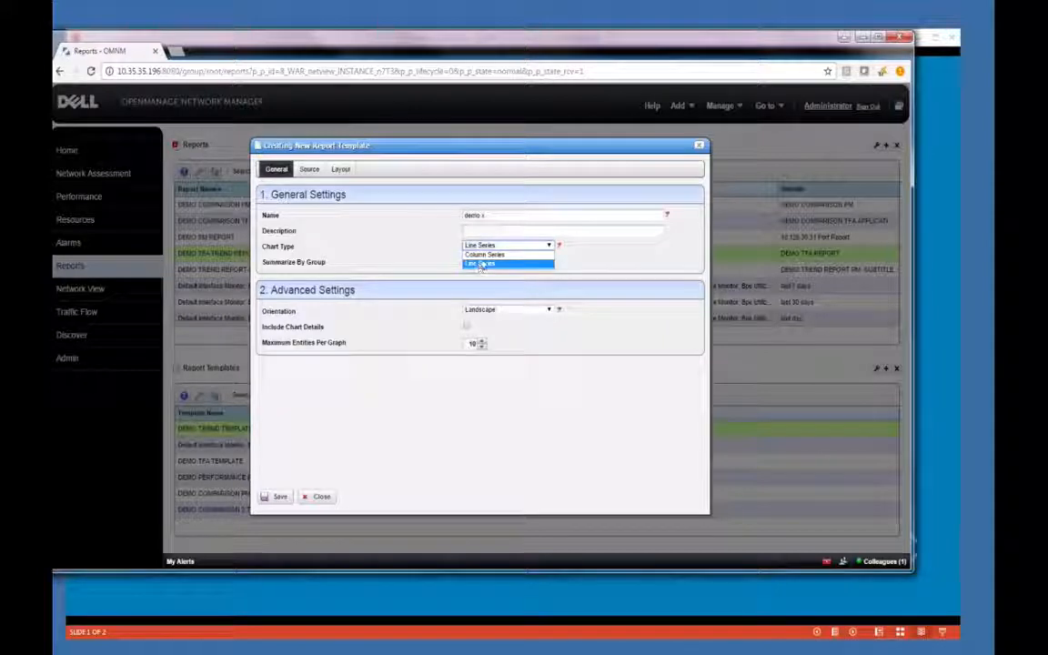
left_click(310, 177)
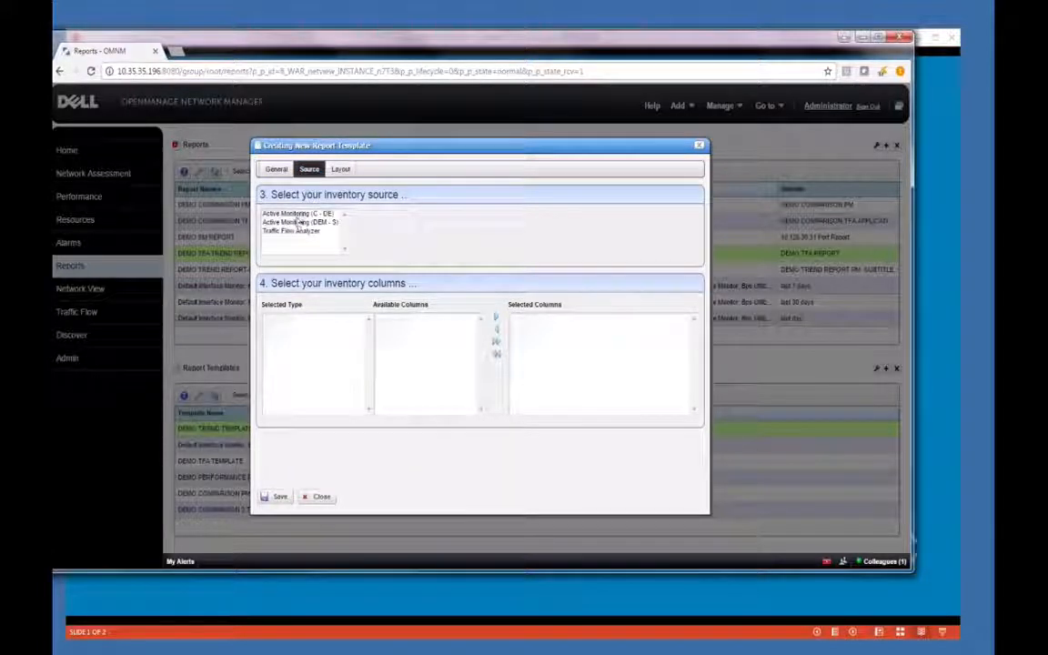
left_click(340, 170)
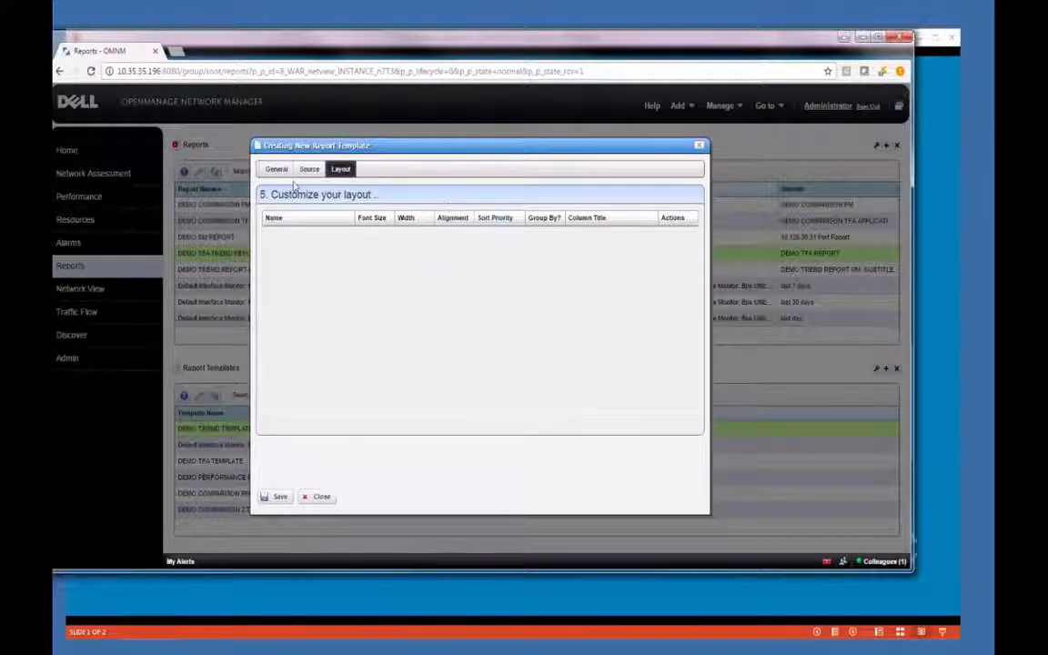
left_click(270, 170)
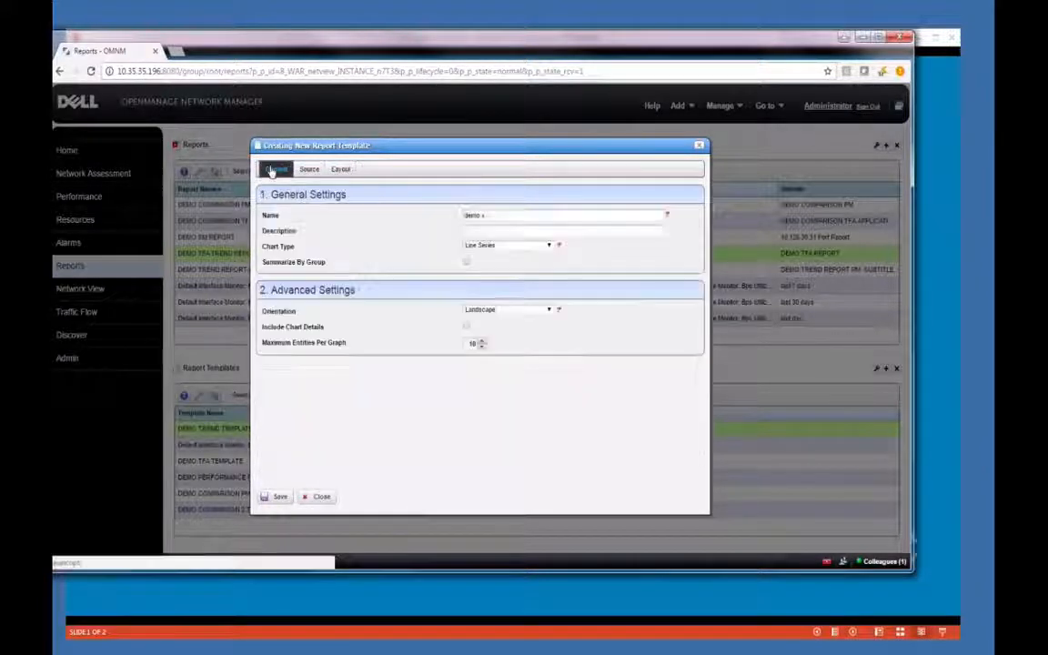
Try changing the maximum entities per graph to 1, clear the value and close the new template without saving
left_click(472, 343)
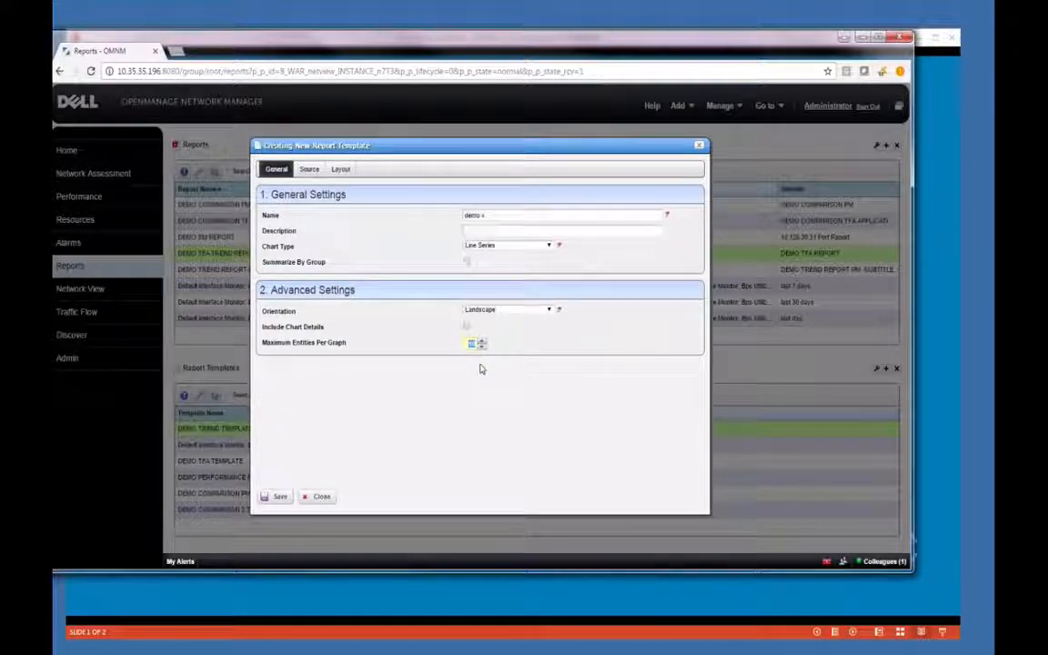
type("1")
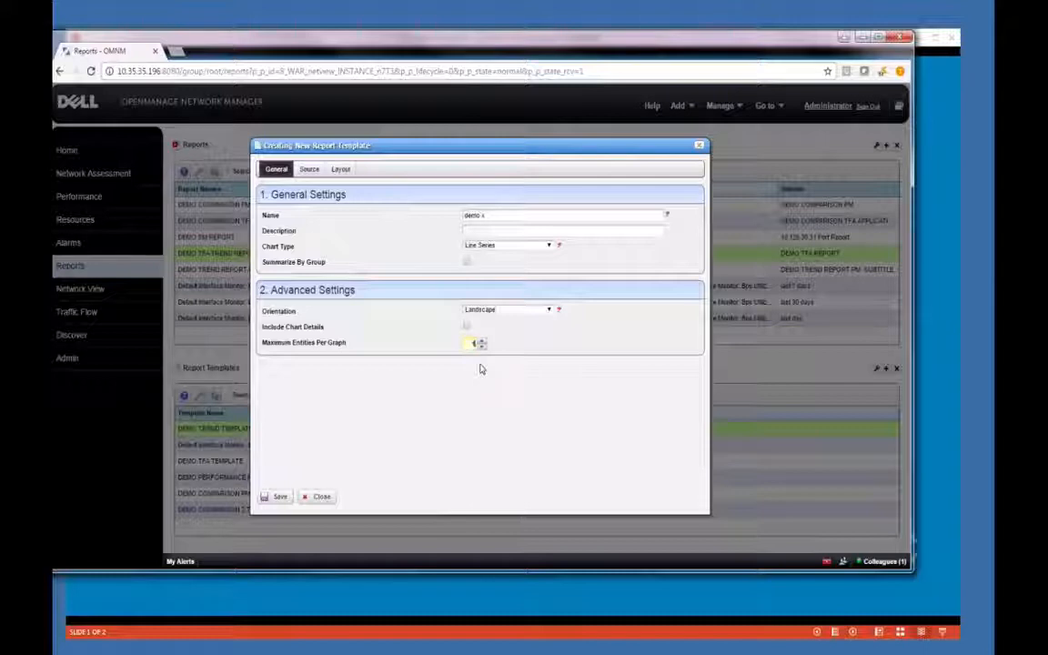
type("111")
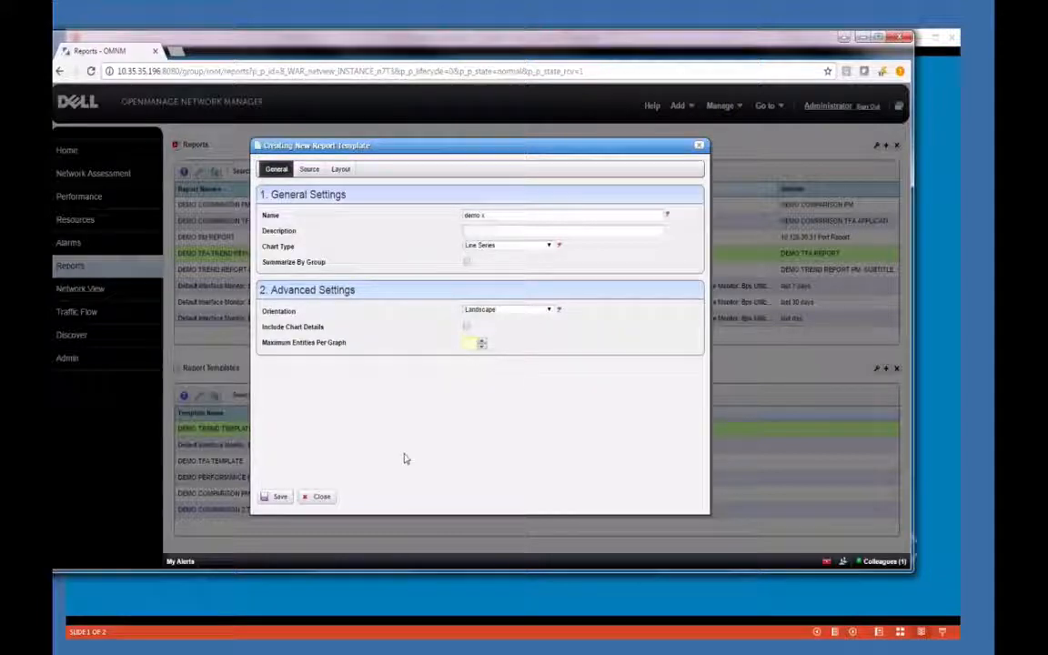
left_click(320, 496)
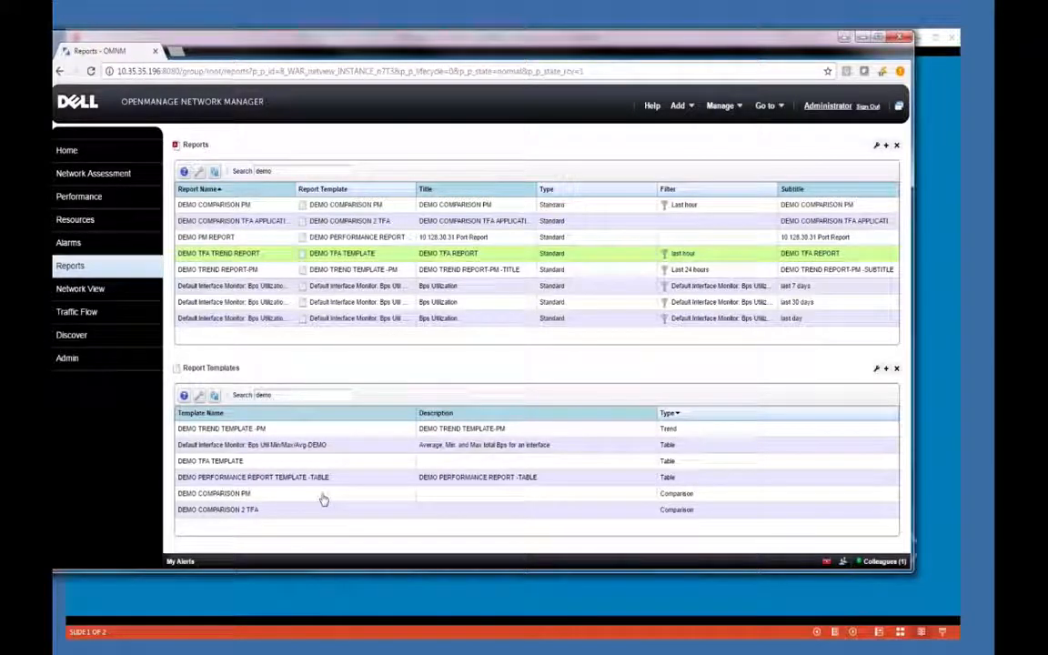
left_click(324, 496)
left_click(324, 446)
left_click(322, 431)
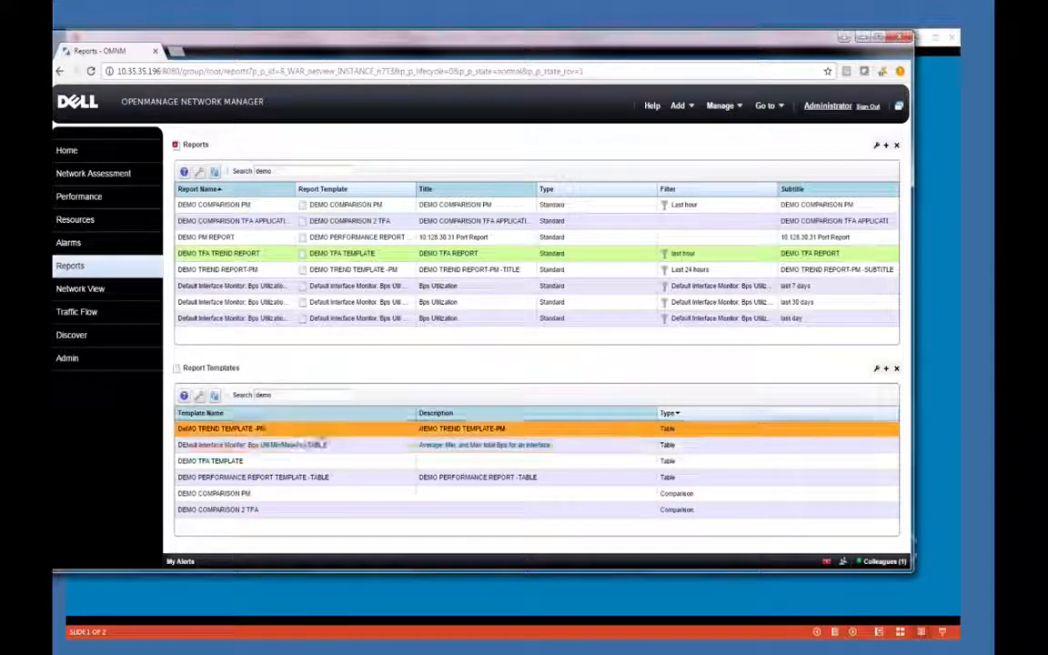
left_click(323, 443)
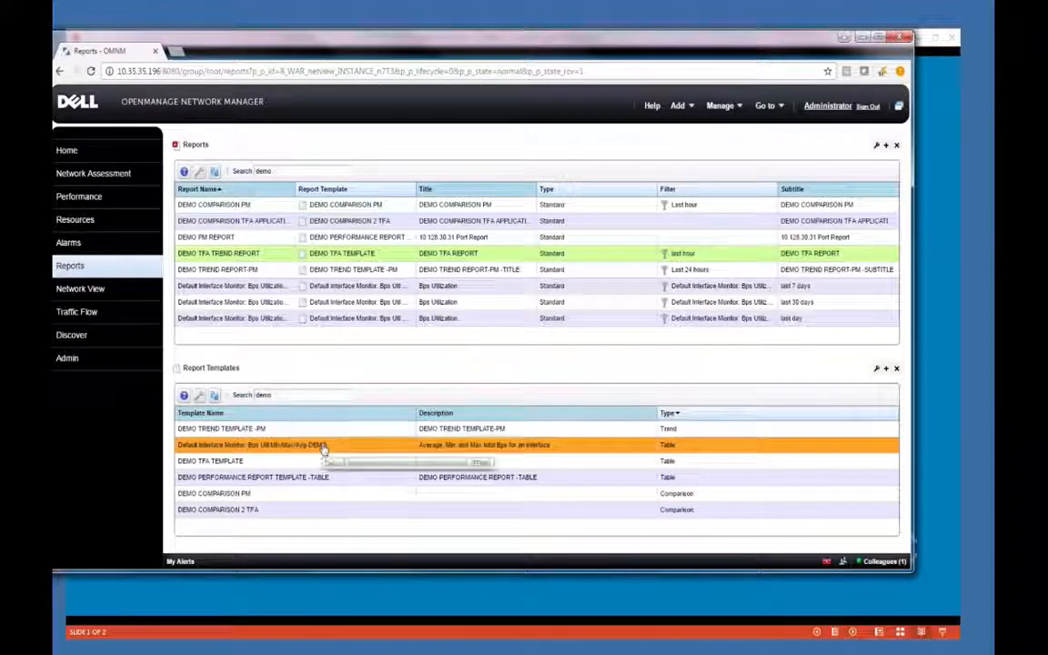
left_click(299, 464)
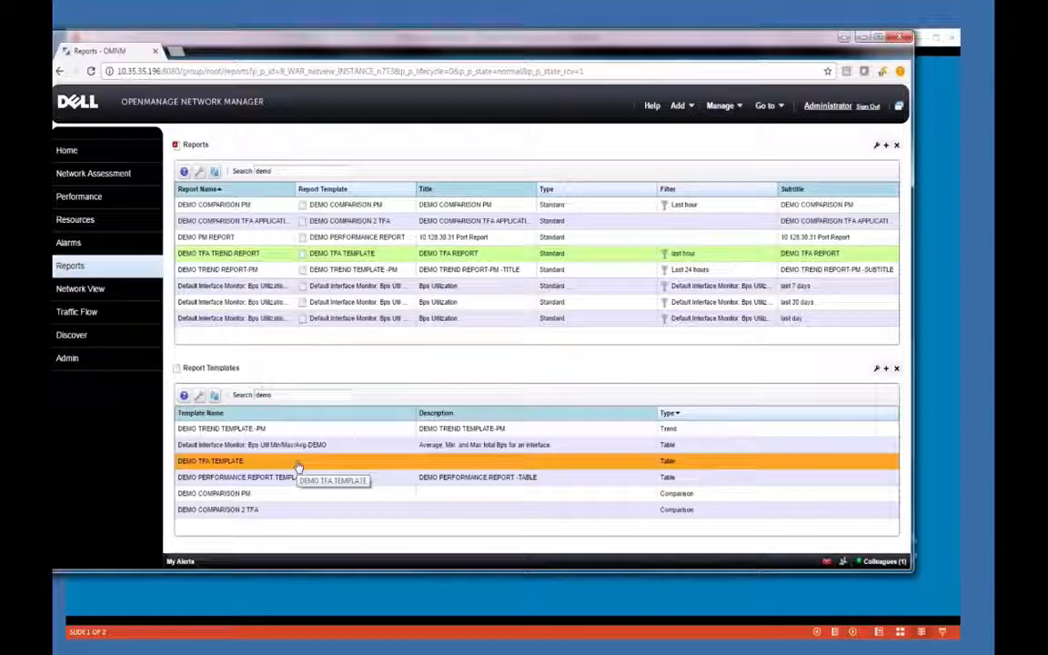
Open DEMO TREND TEMPLATE -PM for editing, inspect the Packets In (pps) column's layout properties and sort priority options, and cancel the column edit
right_click(304, 428)
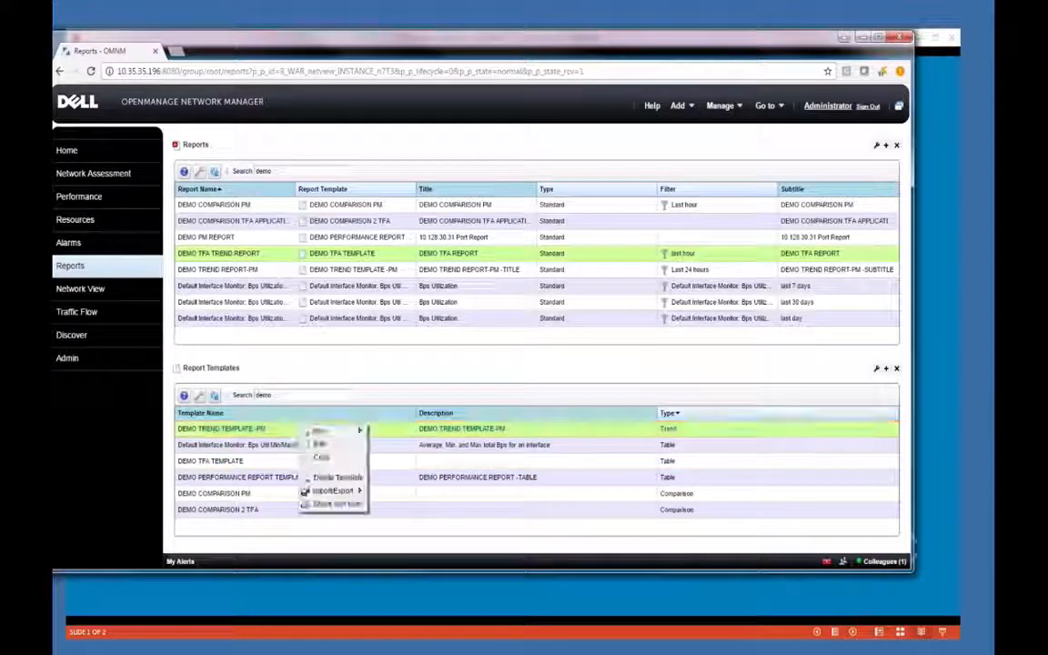
left_click(328, 444)
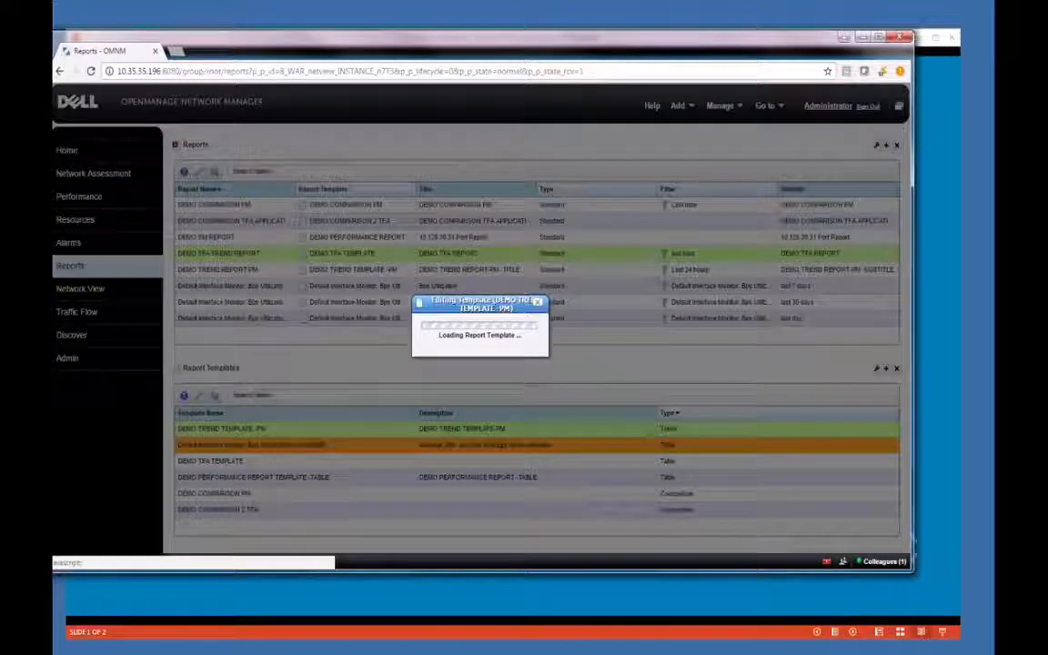
left_click(340, 169)
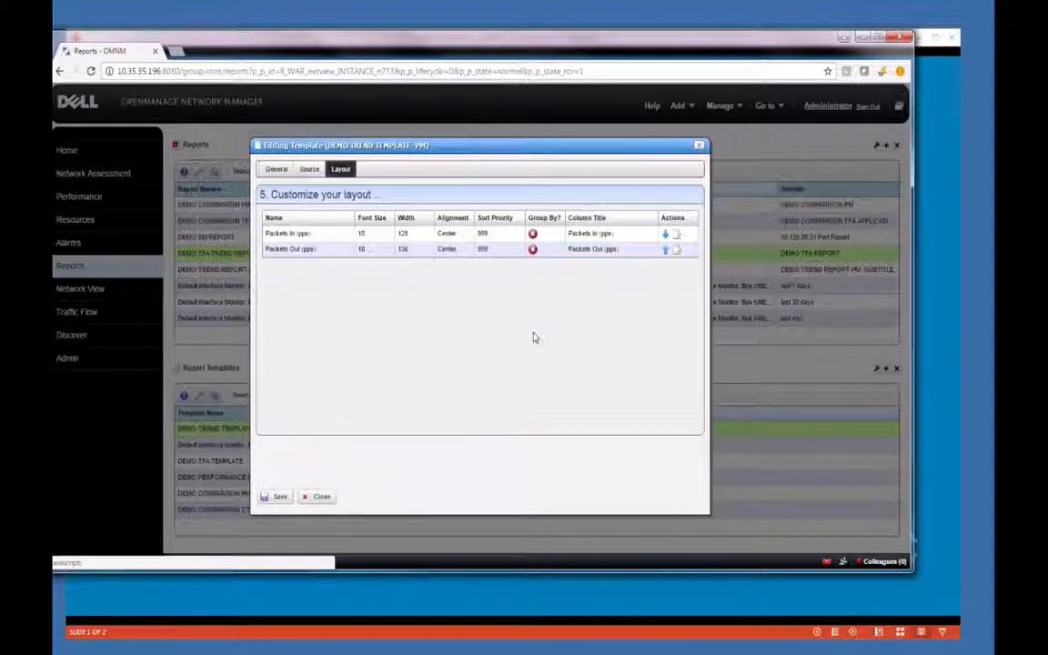
left_click(678, 235)
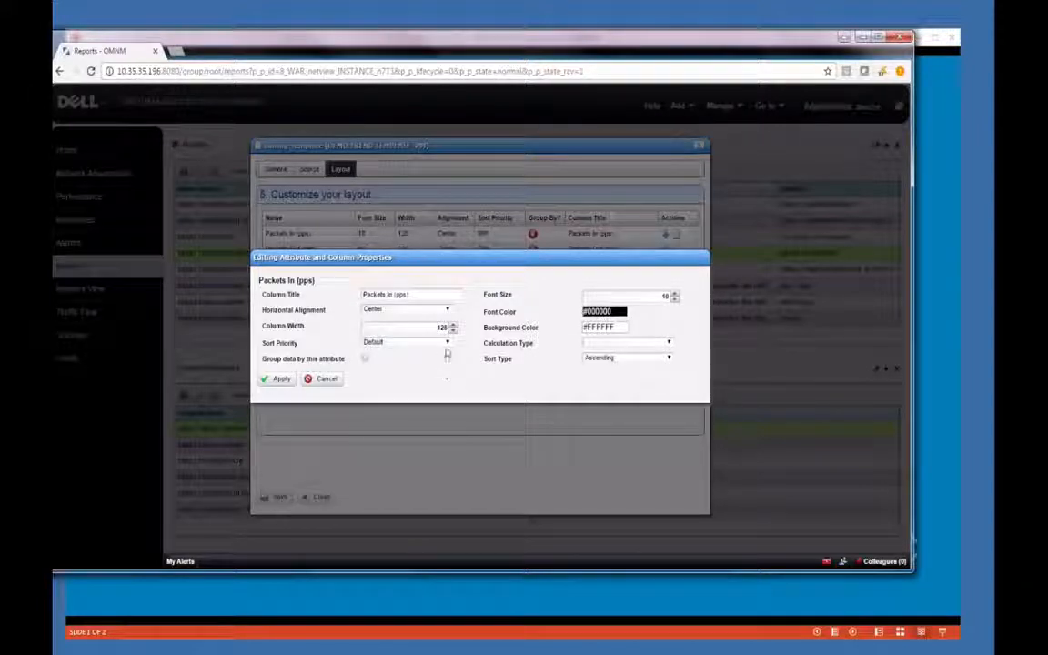
left_click(446, 343)
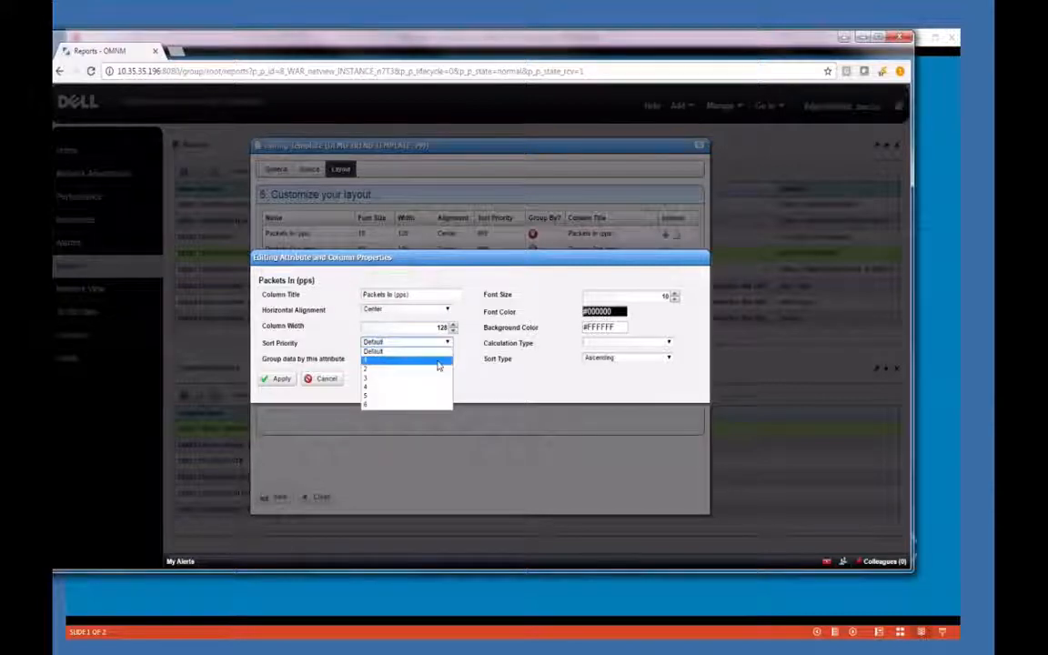
left_click(428, 344)
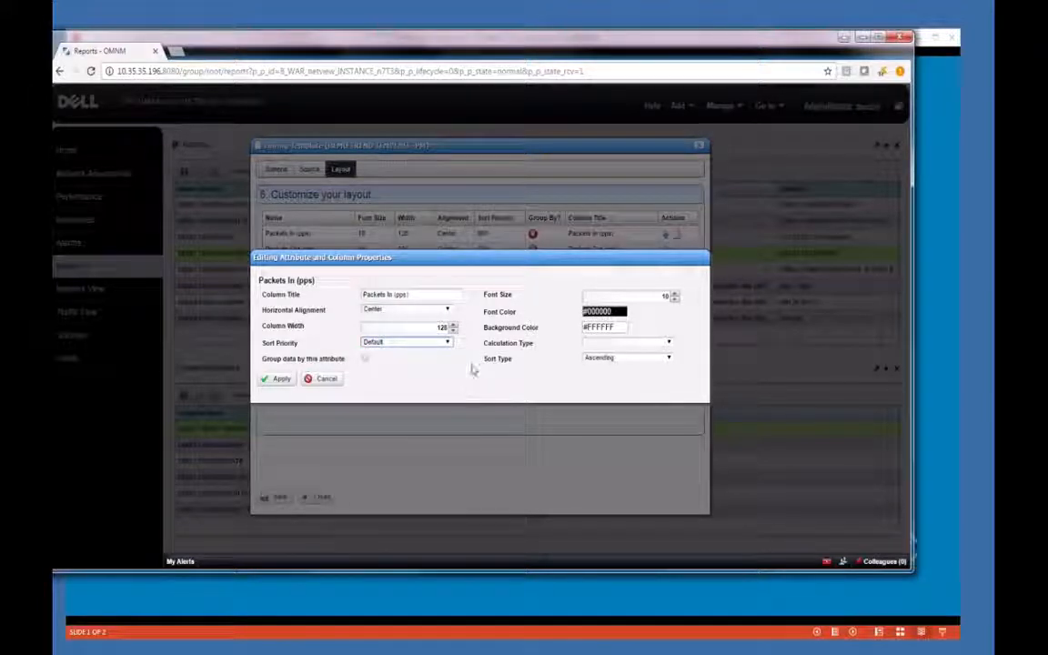
left_click_drag(492, 263, 491, 237)
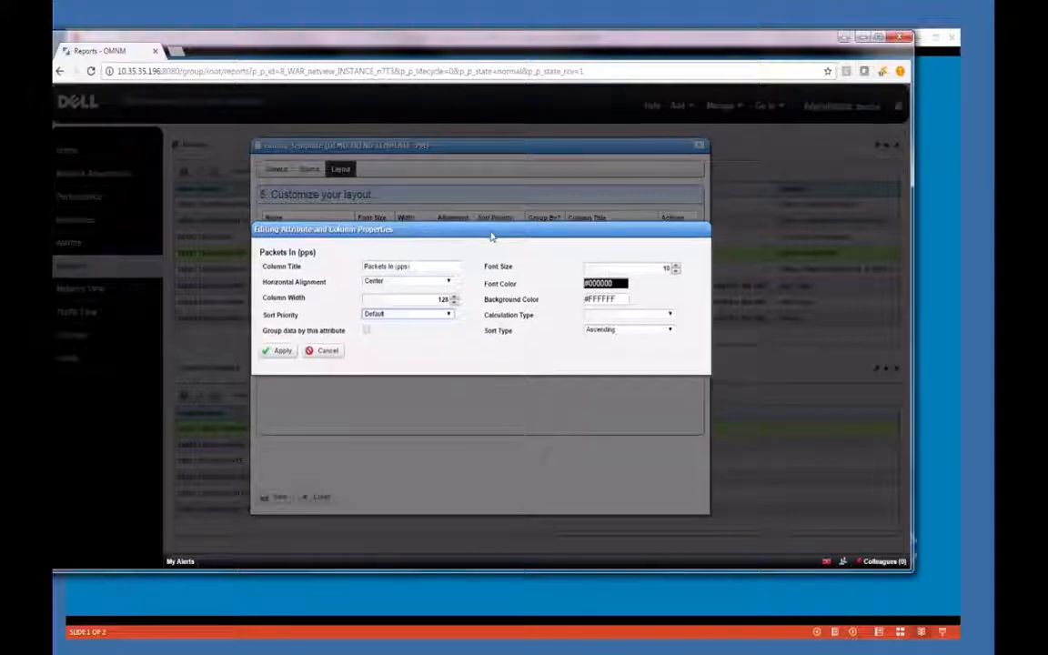
left_click(310, 350)
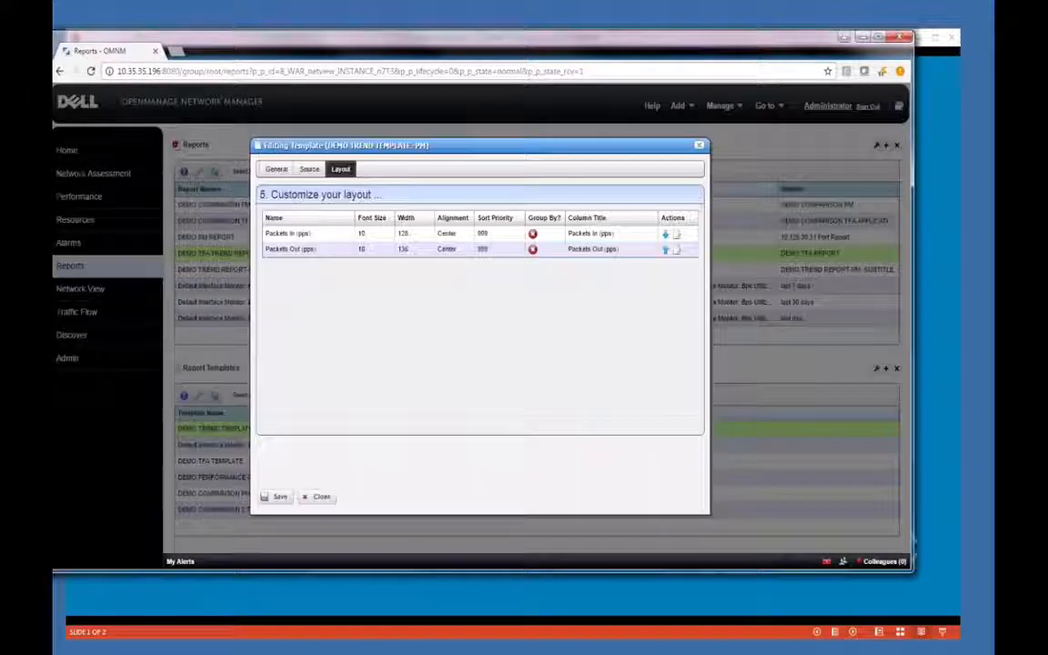
Inspect the Packets Out (pps) column properties, apply them and close the trend template without saving
left_click(677, 251)
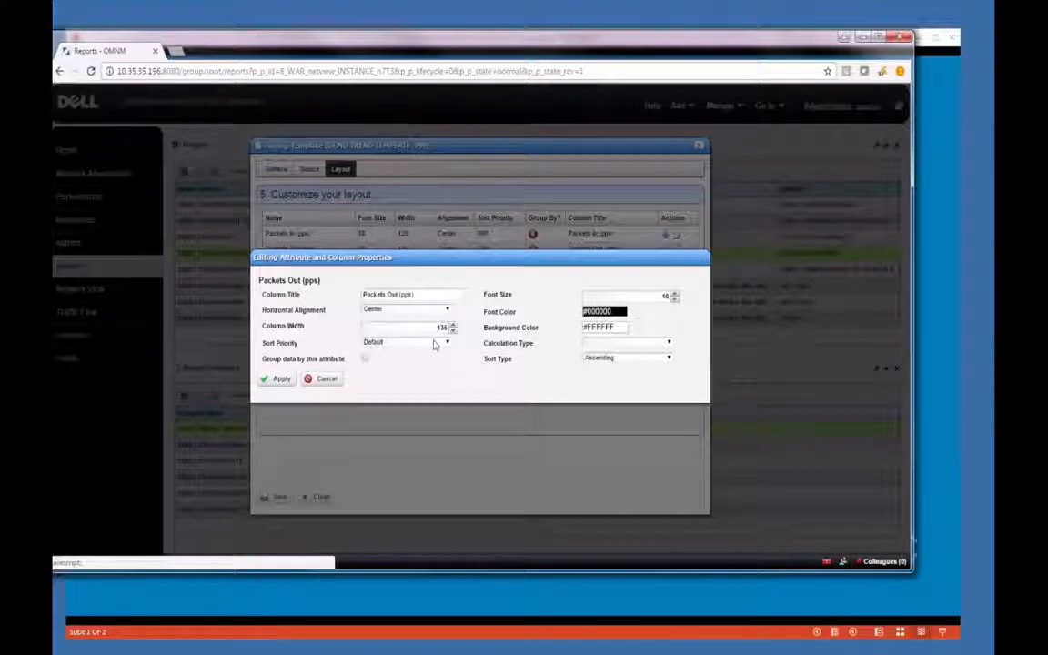
left_click(278, 379)
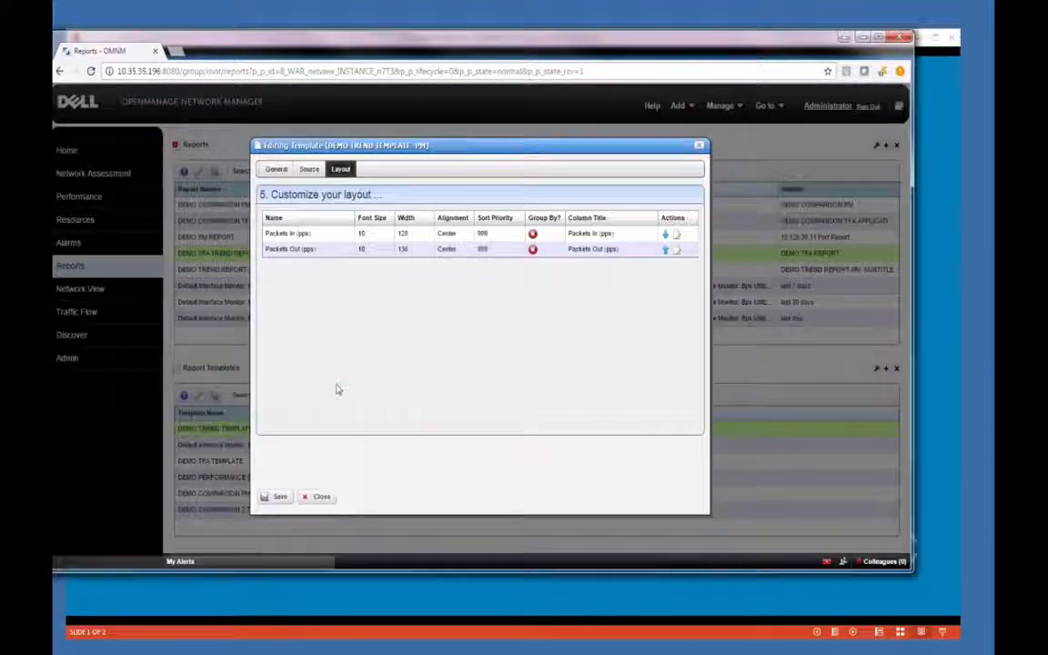
left_click(321, 497)
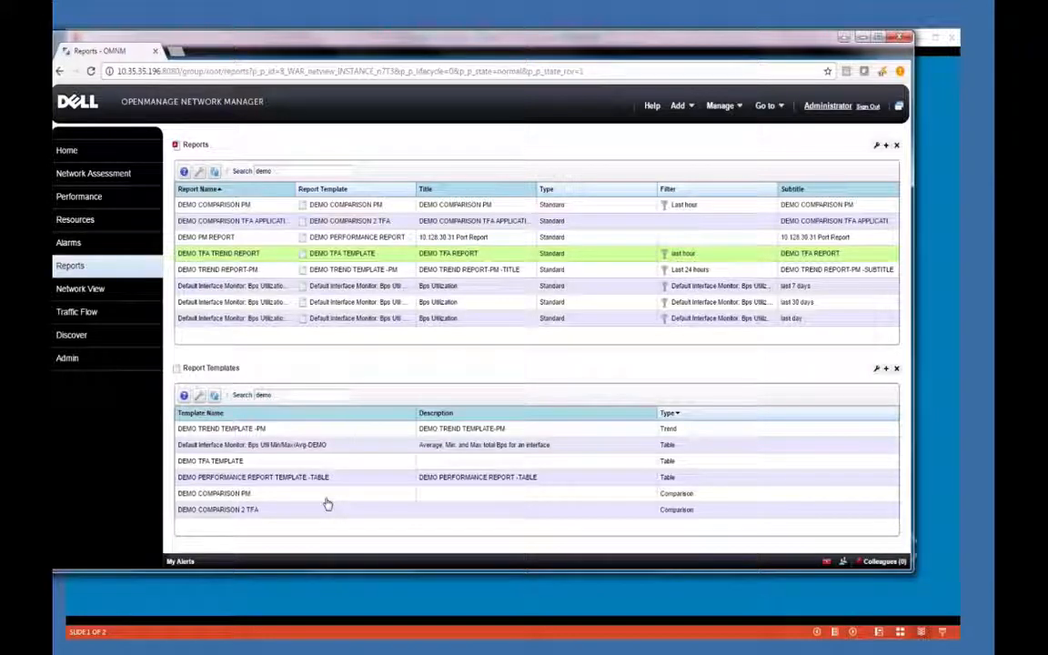
Execute DEMO TFA TREND REPORT, view the finished report from the alert history and close it
left_click(327, 499)
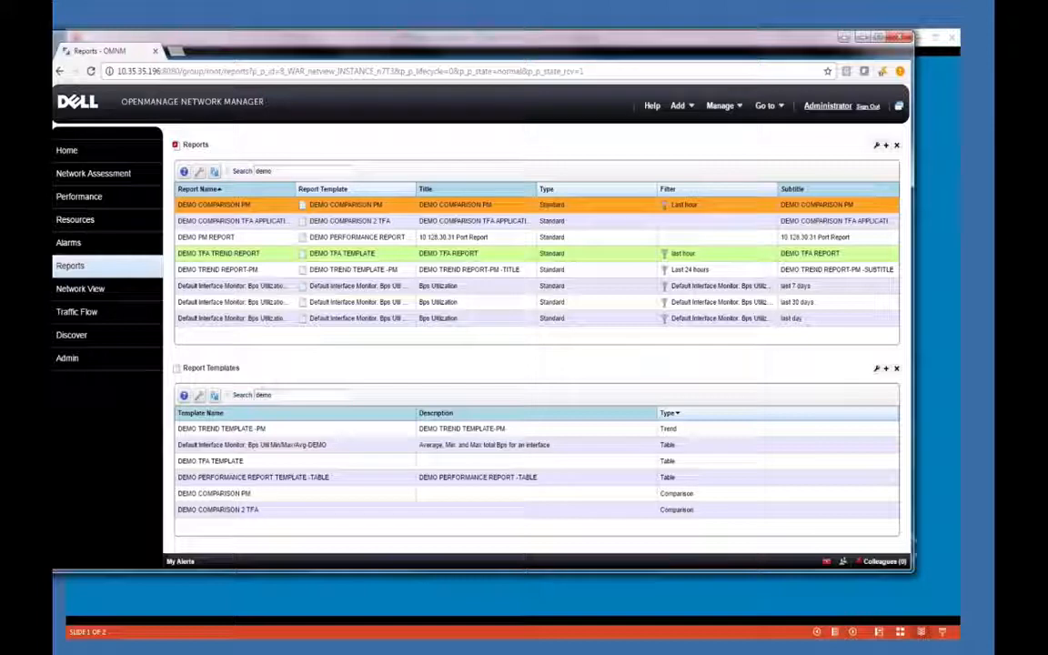
right_click(361, 253)
left_click(414, 312)
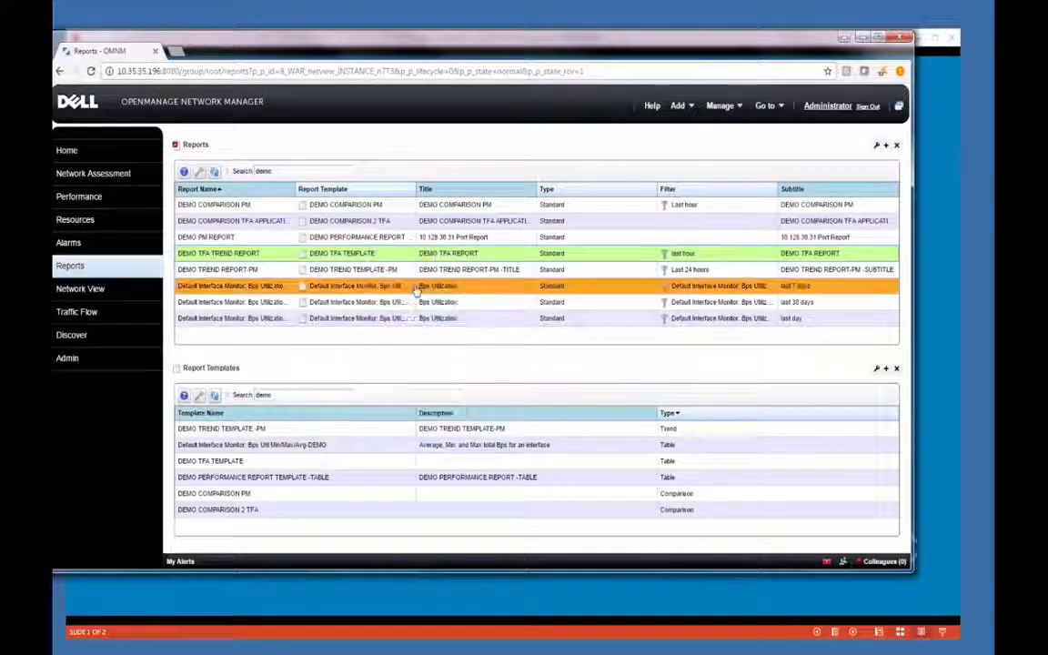
right_click(391, 256)
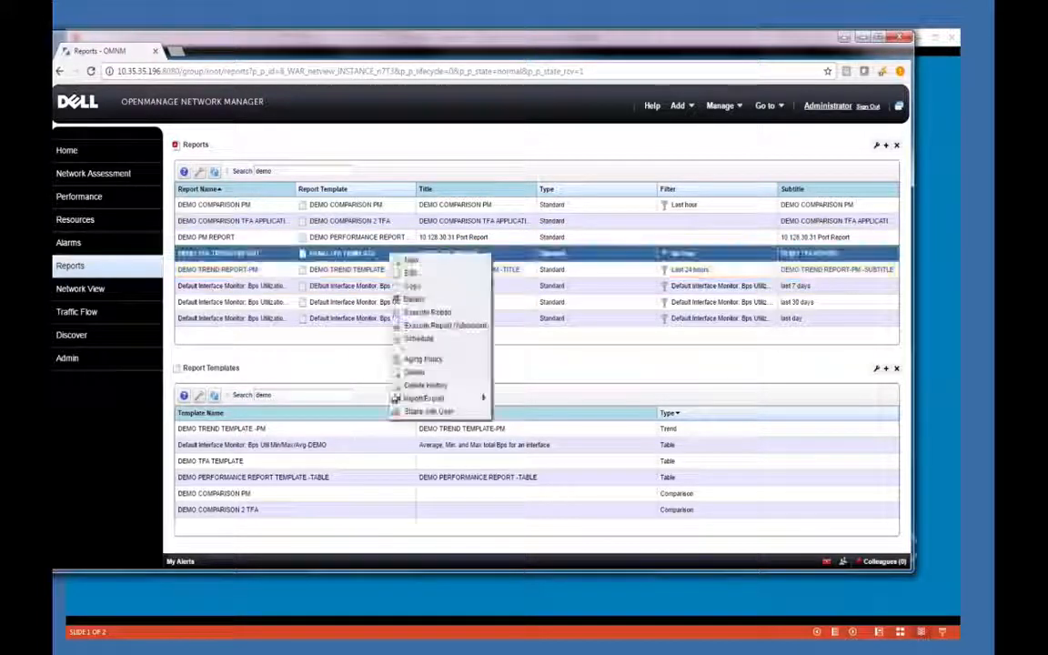
left_click(424, 305)
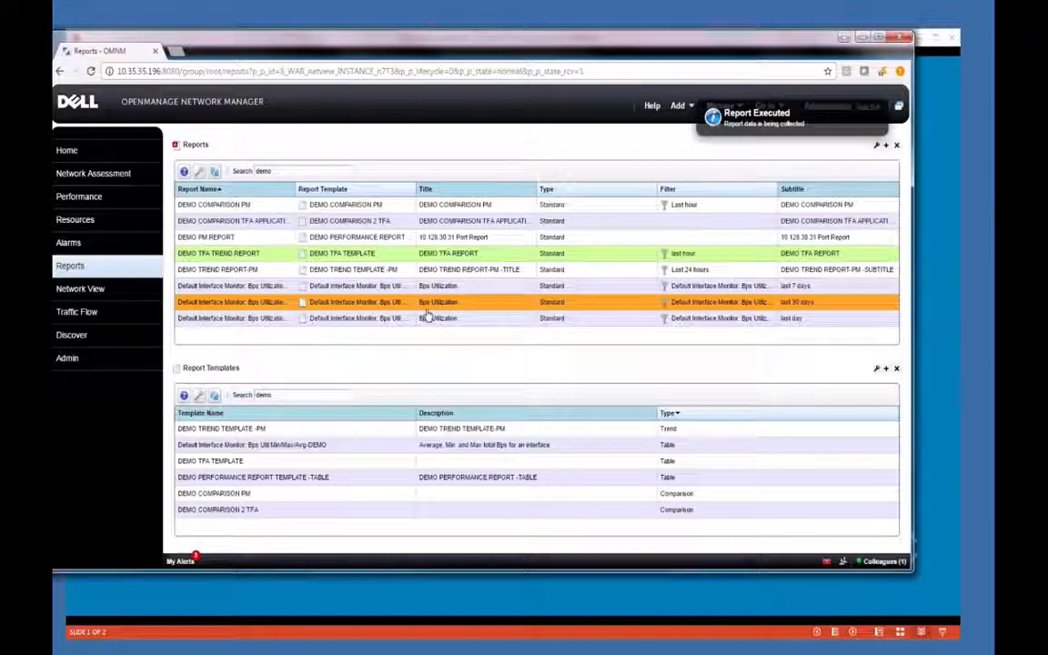
left_click(199, 561)
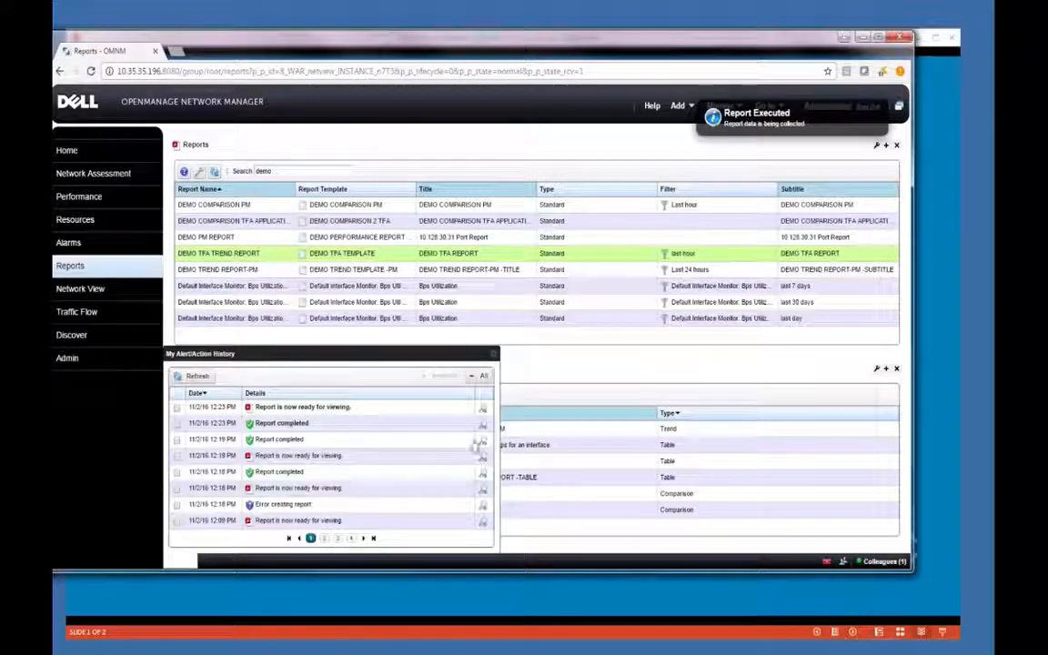
left_click(484, 411)
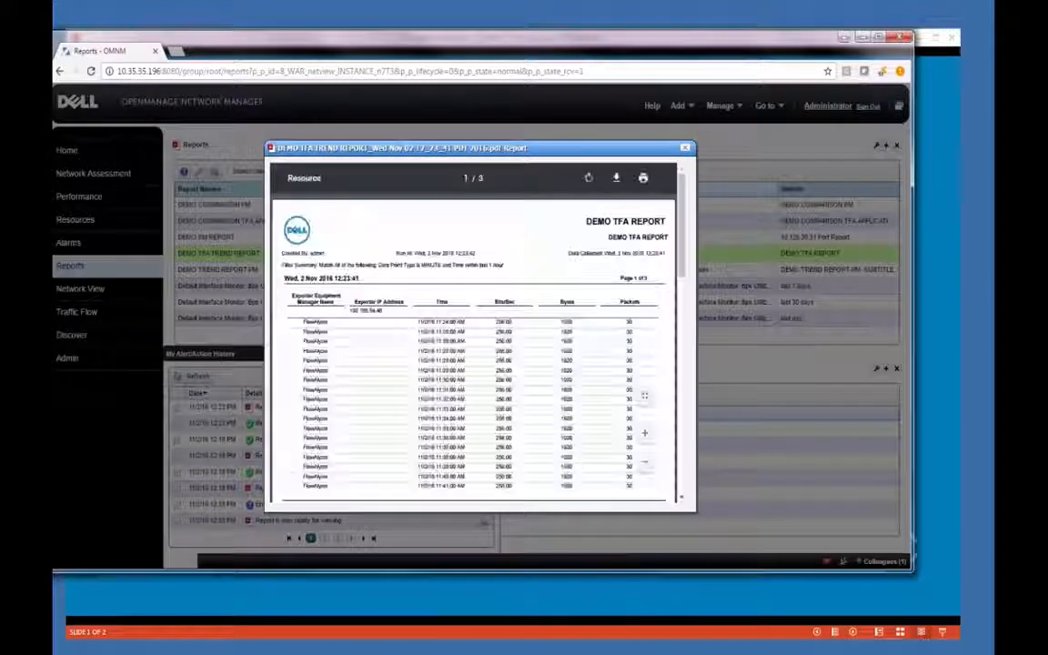
left_click(685, 148)
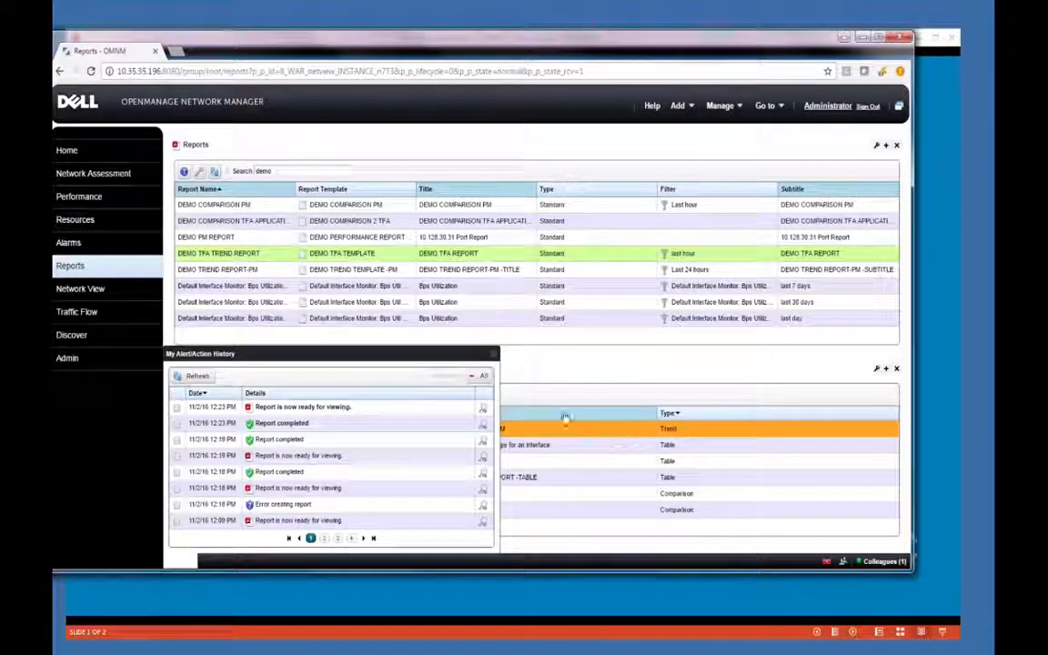
Execute DEMO TFA TREND REPORT again, view the newest result, and close both the report and the alert history
left_click(260, 255)
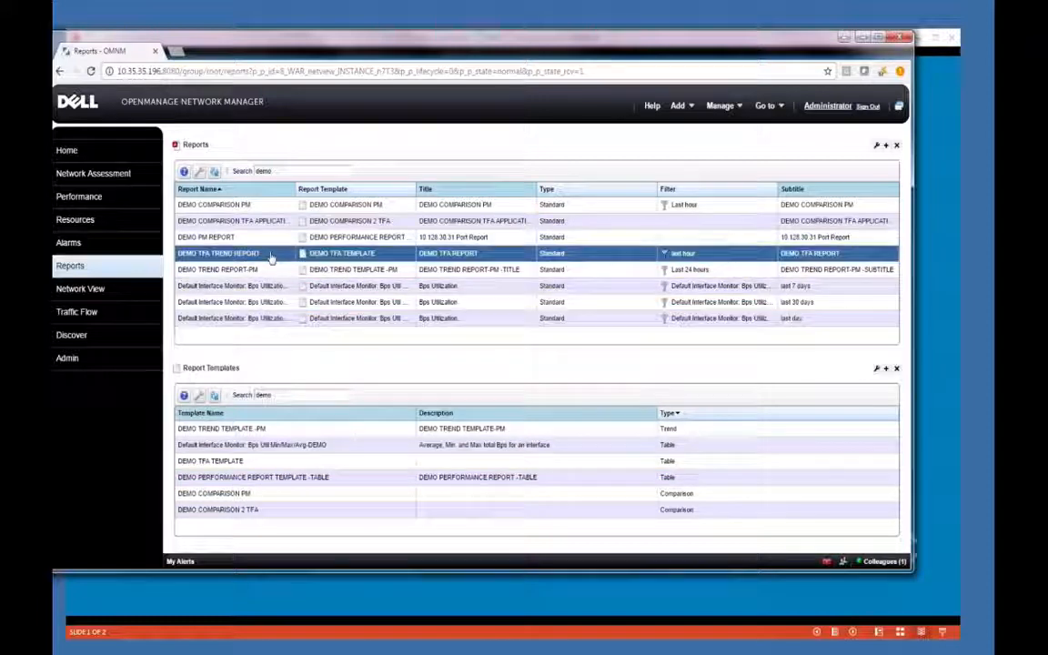
right_click(270, 258)
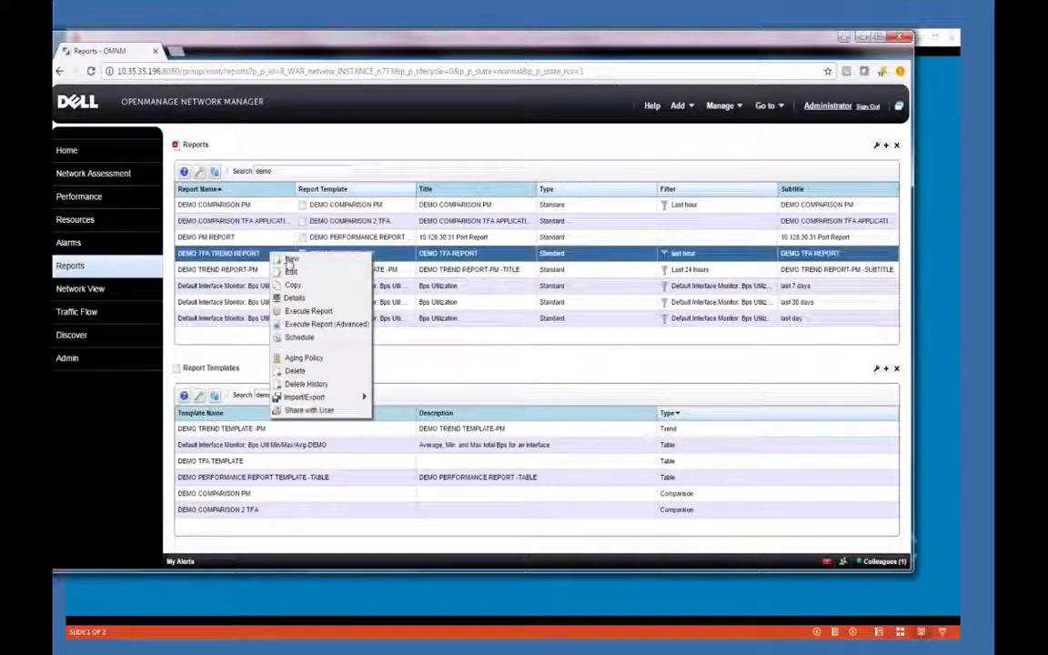
left_click(309, 310)
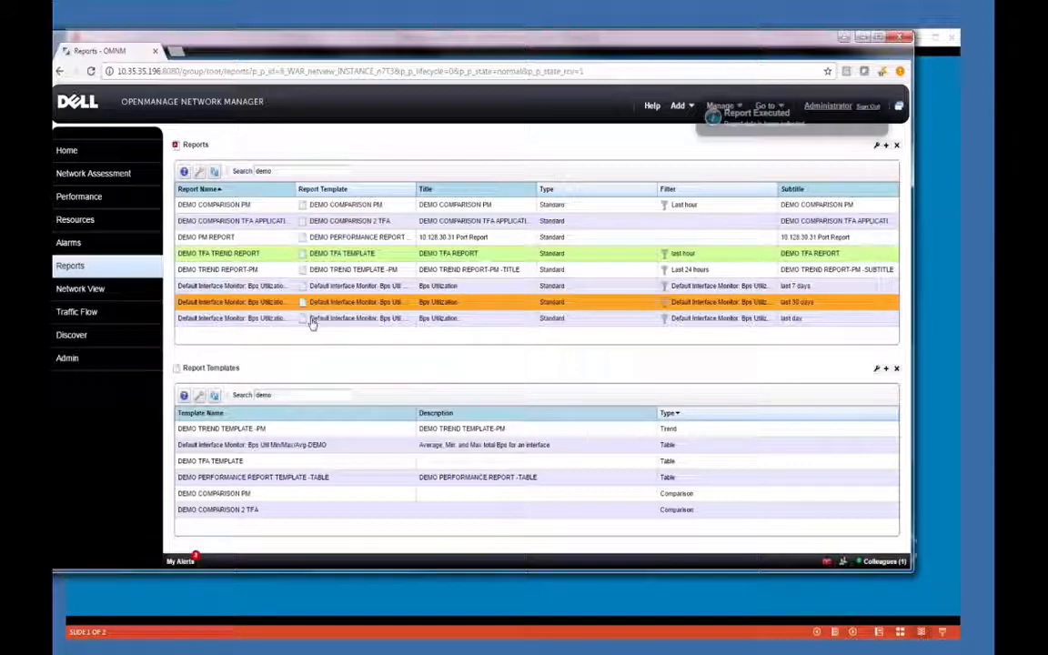
left_click(181, 561)
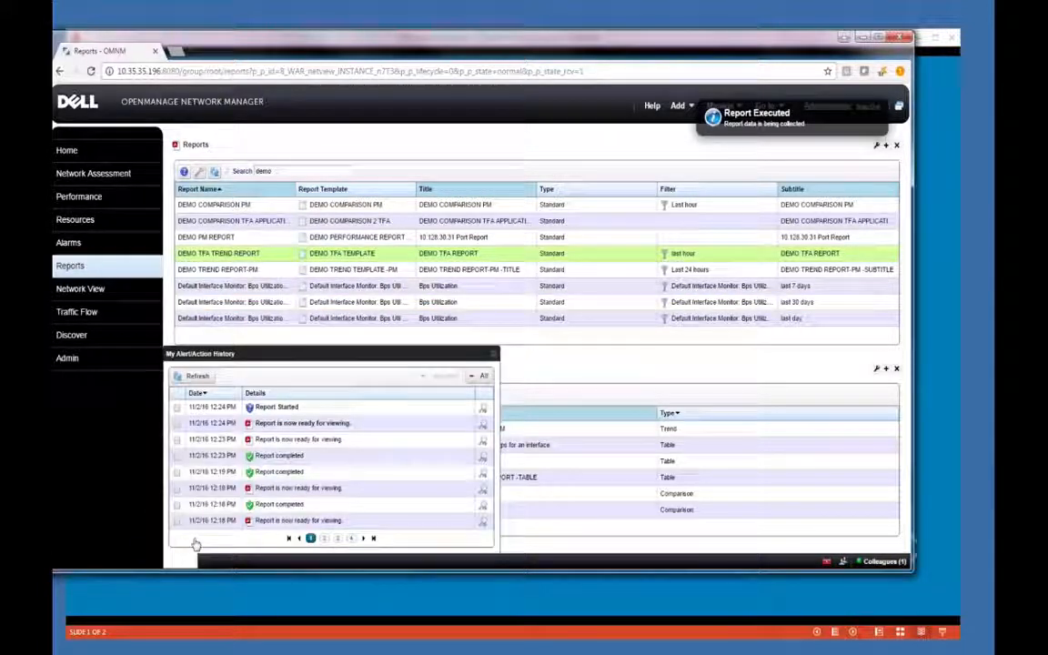
left_click(483, 425)
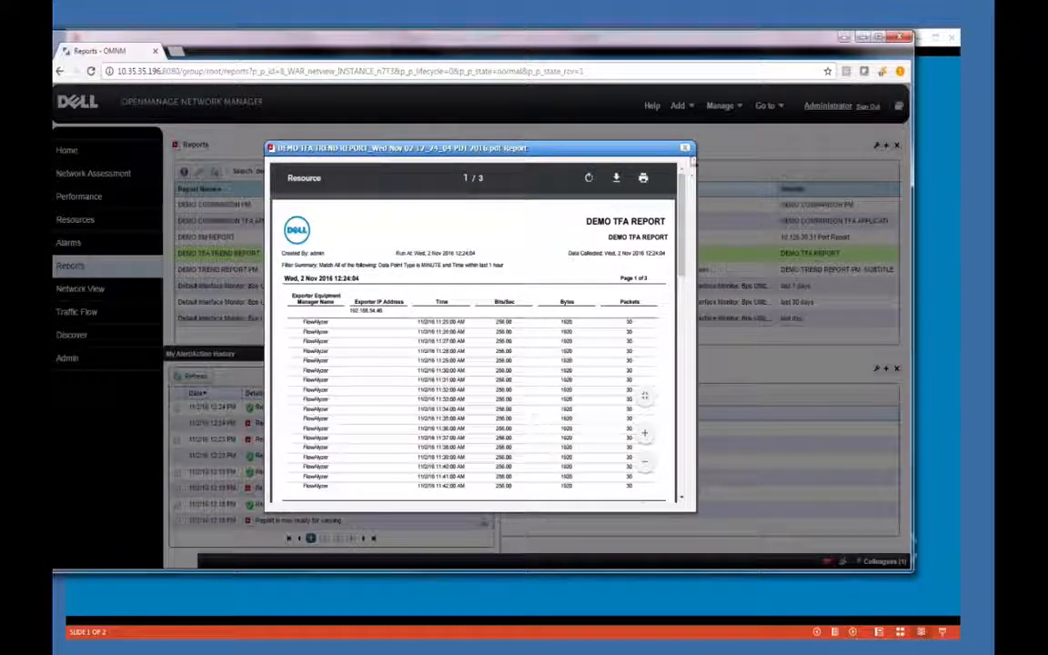
left_click(686, 148)
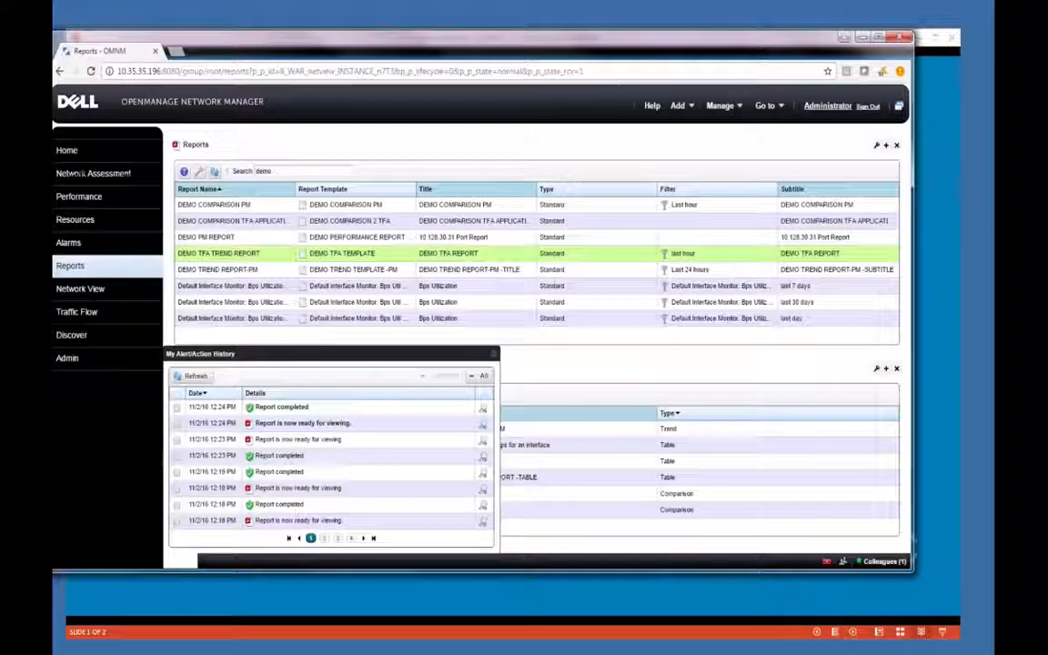
left_click(494, 354)
left_click(310, 428)
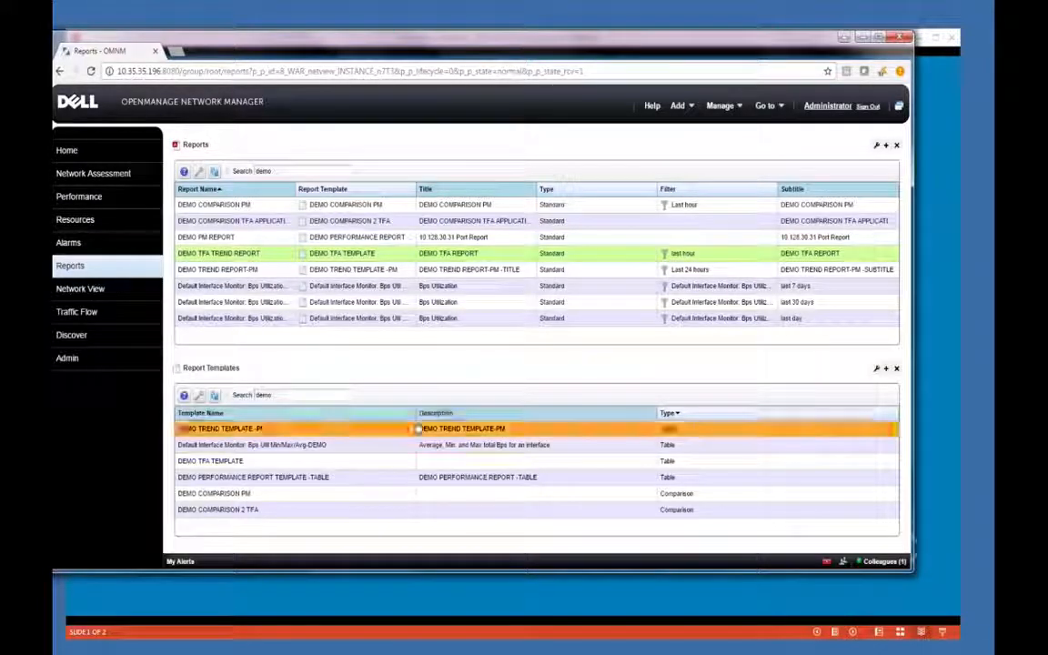
left_click(308, 444)
left_click(277, 461)
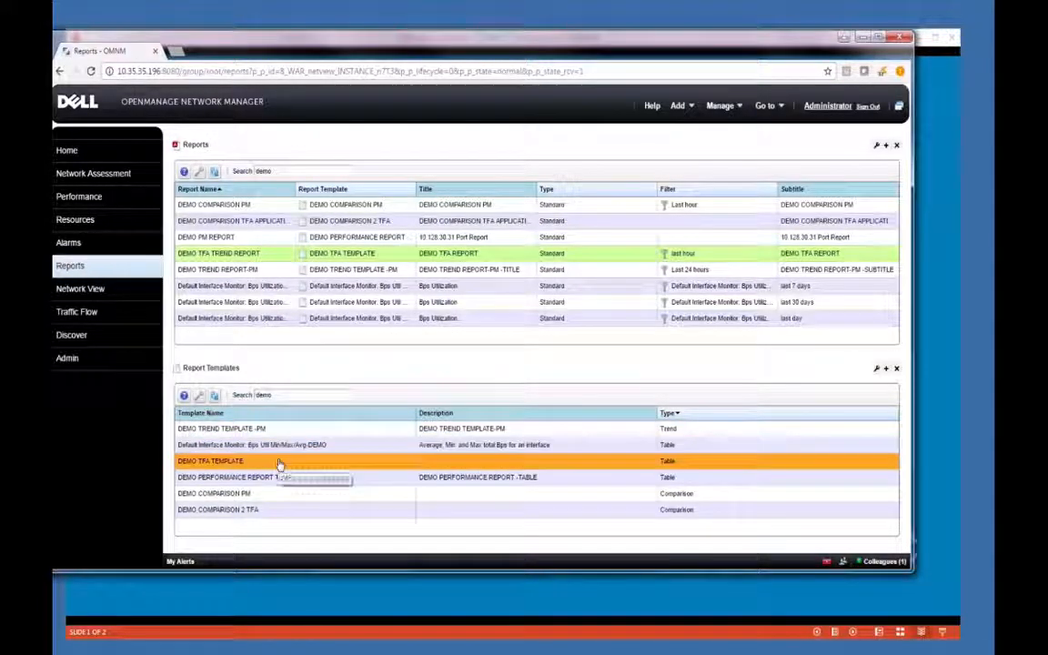
left_click(509, 479)
left_click(473, 429)
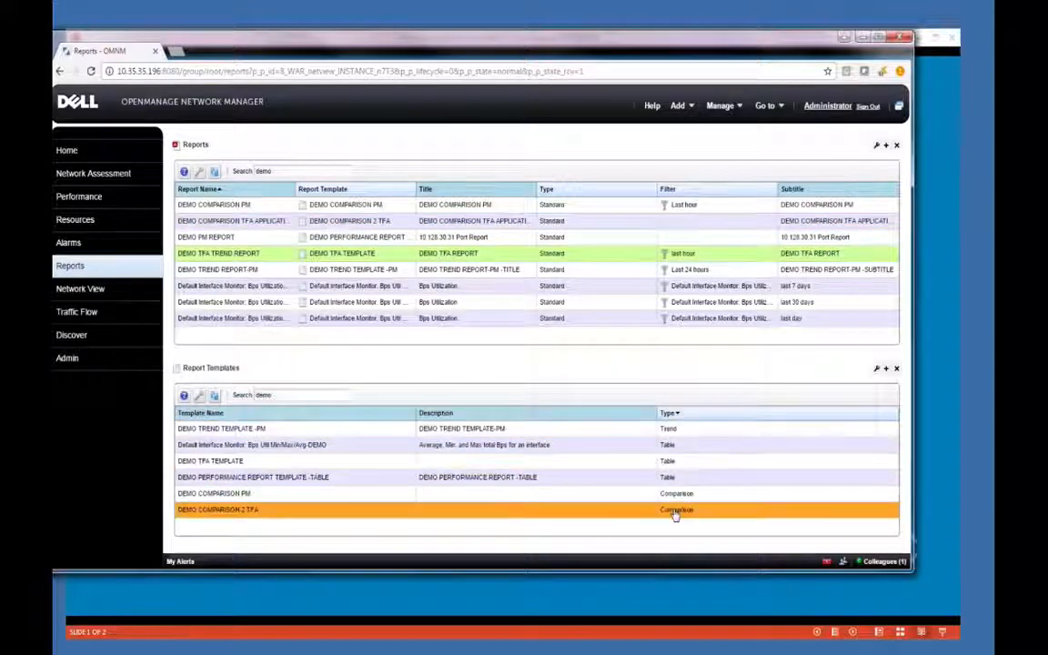
Reopen DEMO TREND TEMPLATE -PM, check the Packets In (pps) column properties in its layout, and close everything without saving
left_click(330, 429)
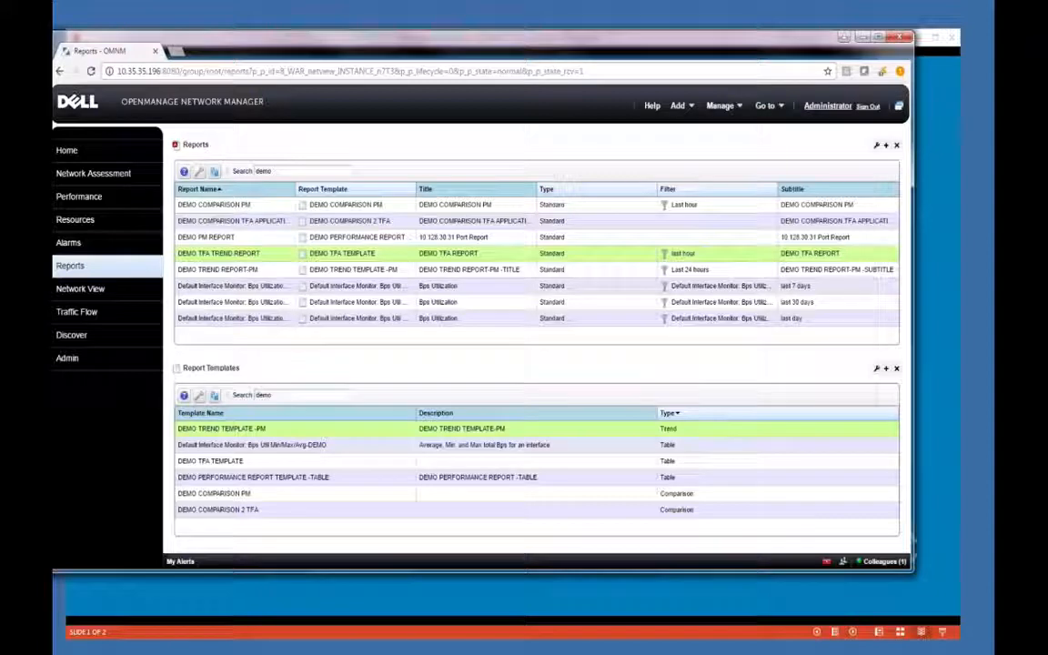
right_click(429, 428)
left_click(451, 444)
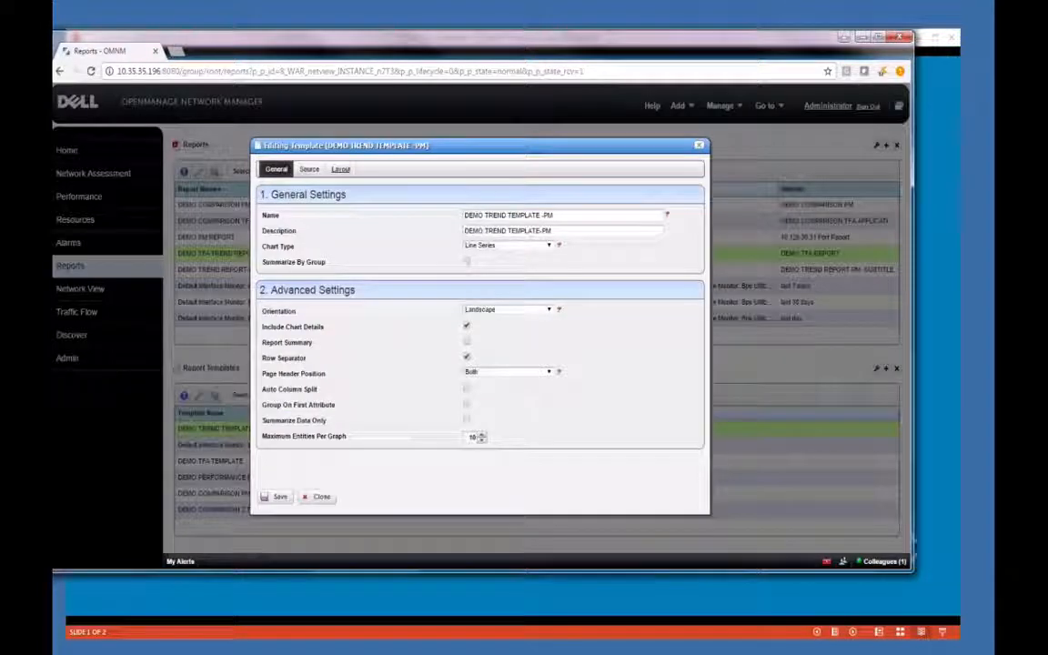
left_click(340, 168)
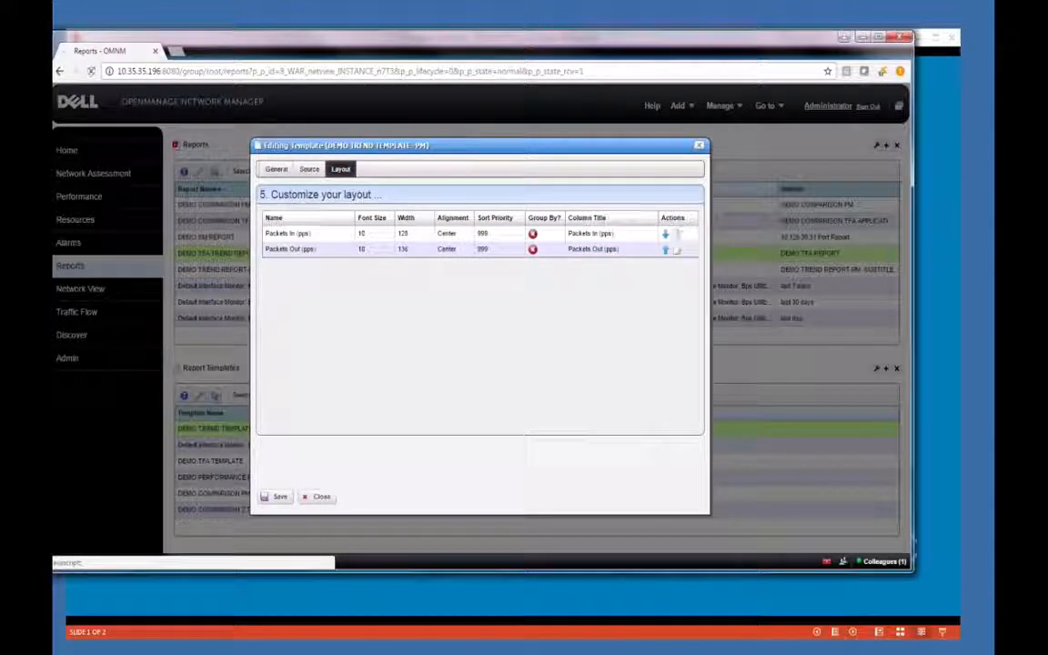
left_click(676, 234)
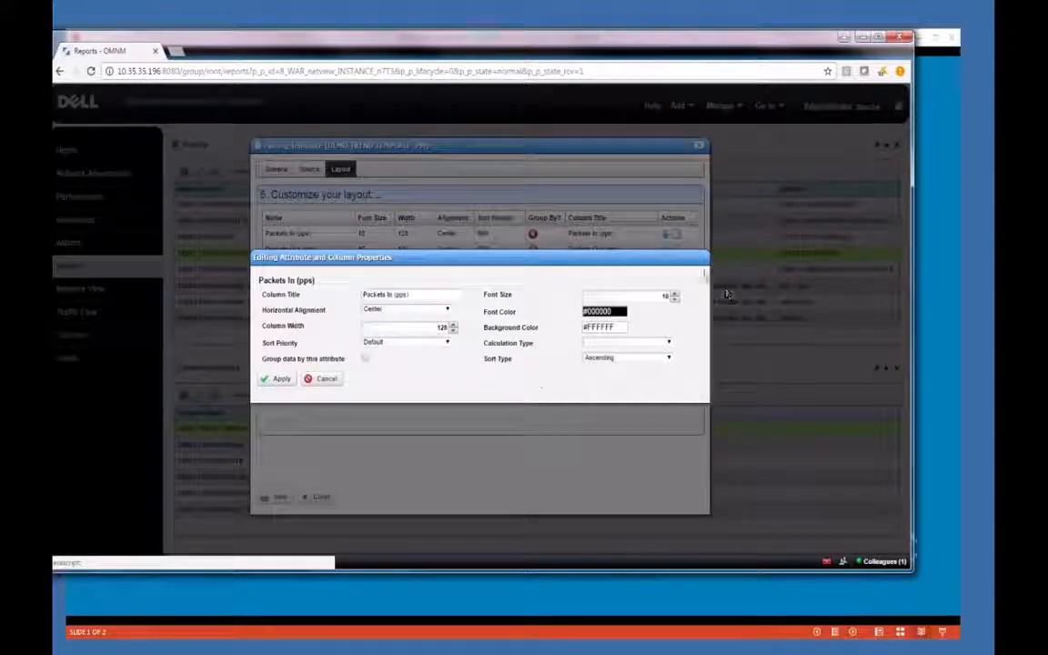
left_click(328, 378)
left_click(319, 497)
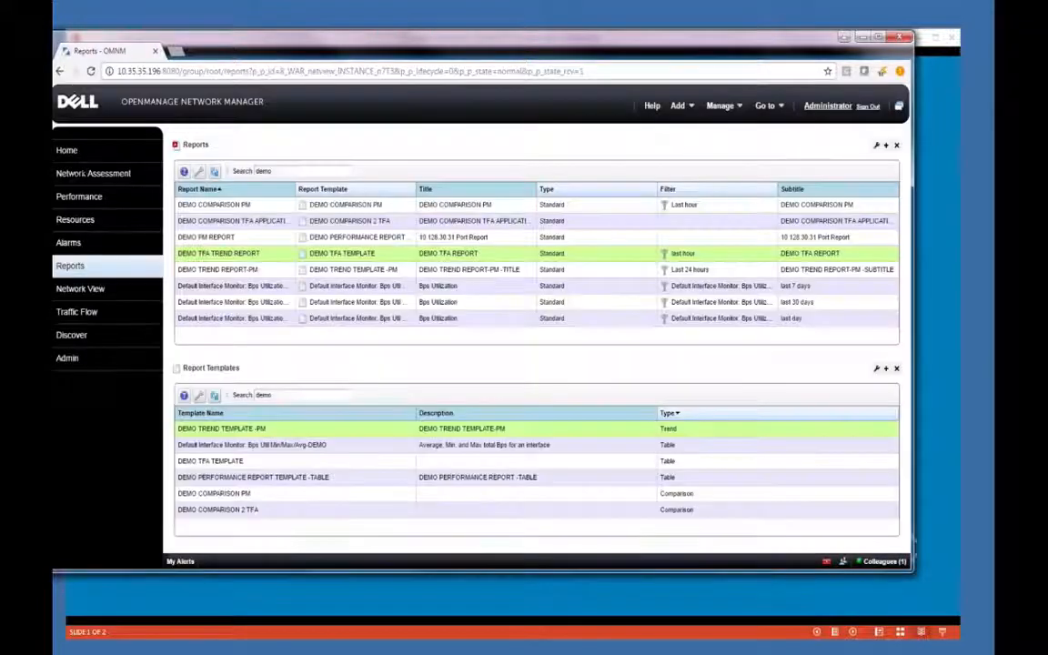
right_click(355, 237)
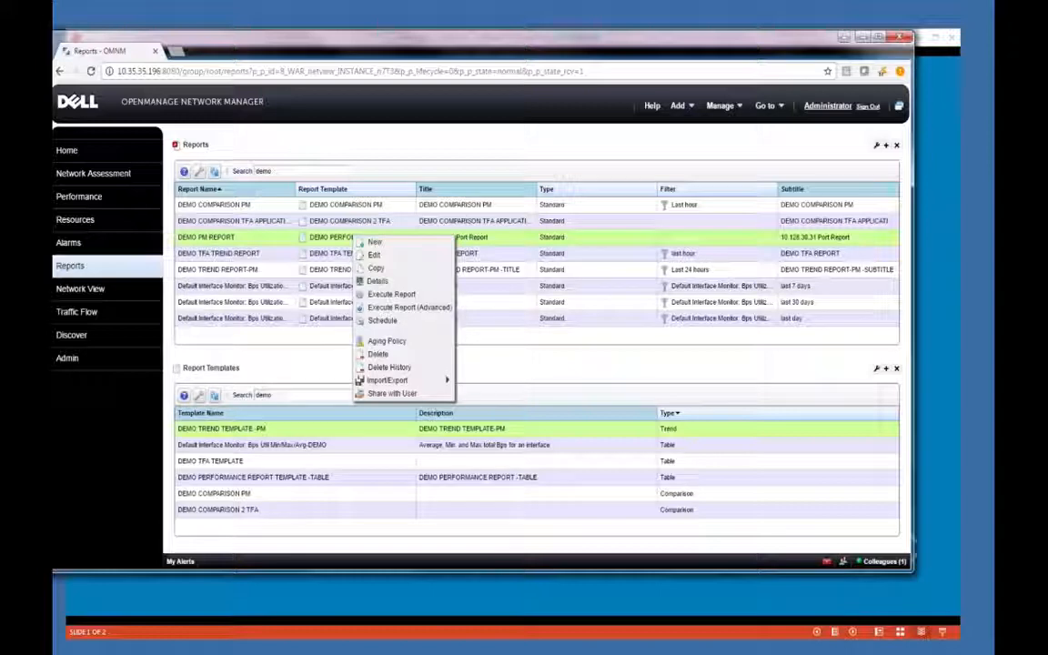
left_click(391, 294)
left_click(468, 430)
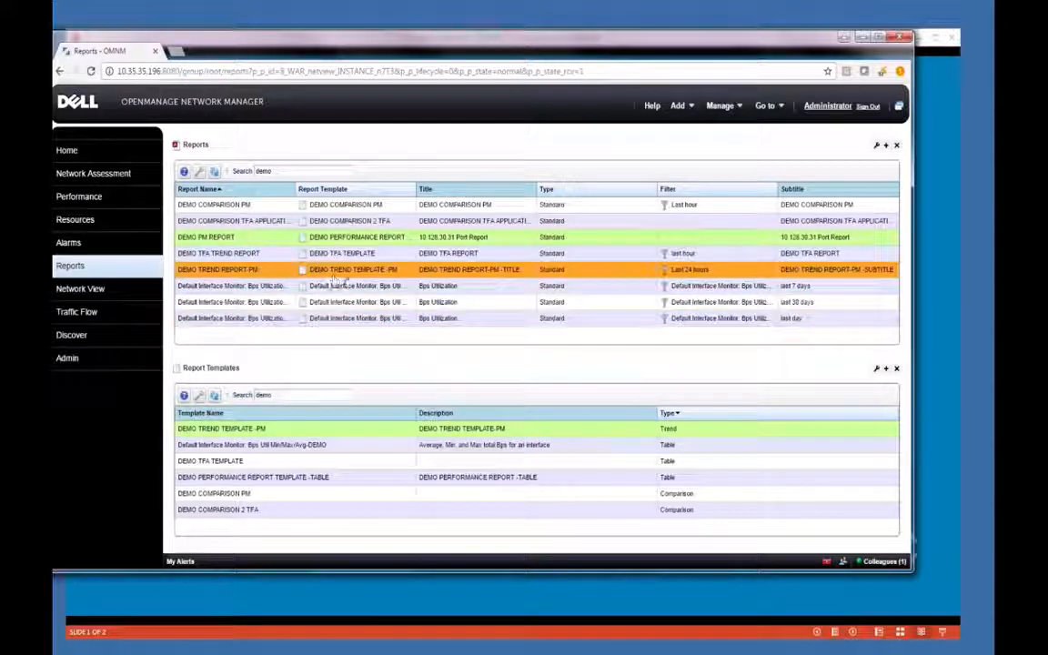
Execute DEMO TREND REPORT-PM and open its newest result from the alert history
right_click(349, 272)
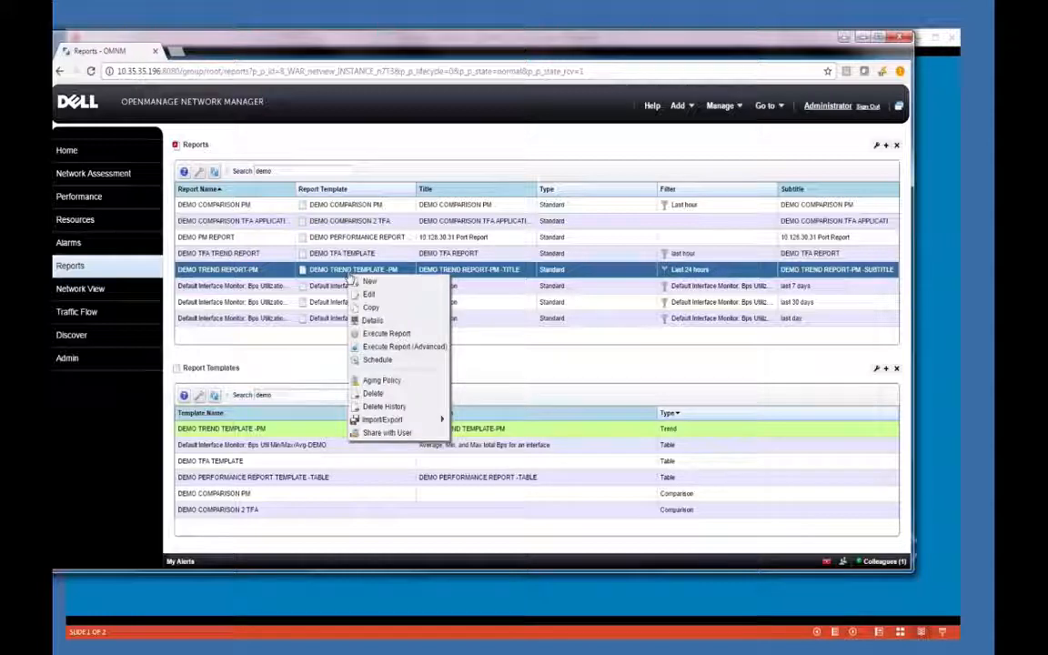
left_click(374, 270)
right_click(371, 269)
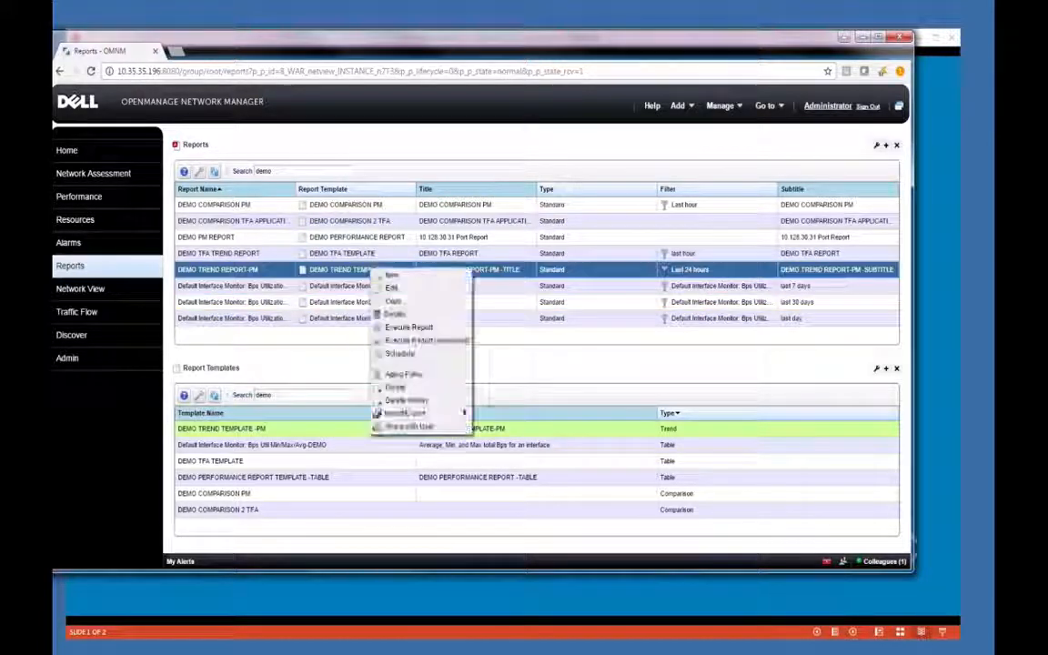
left_click(406, 329)
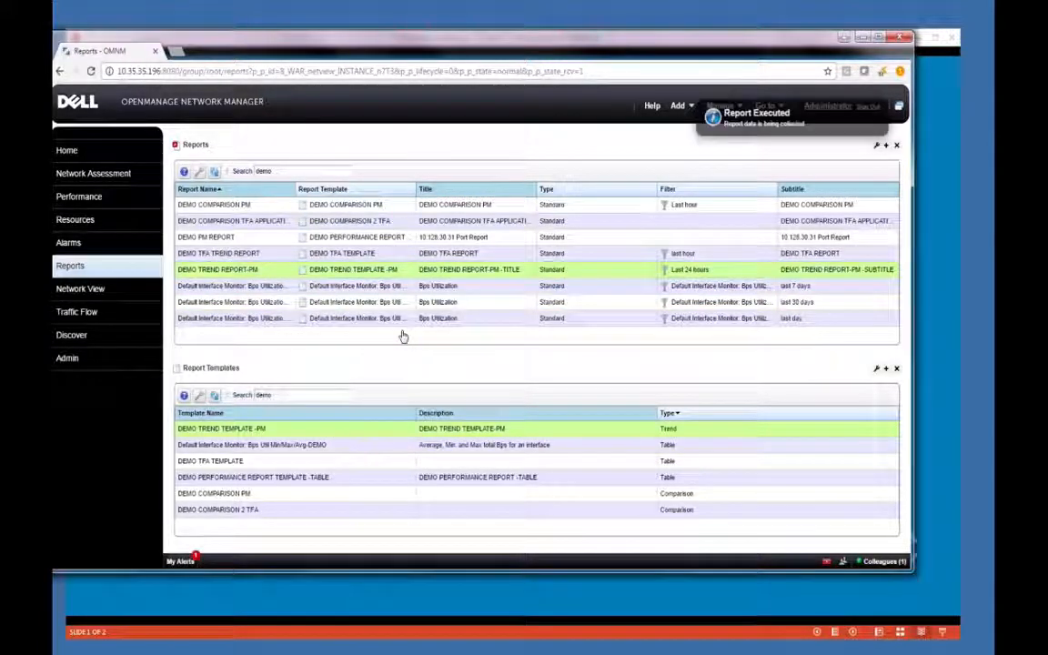
left_click(195, 558)
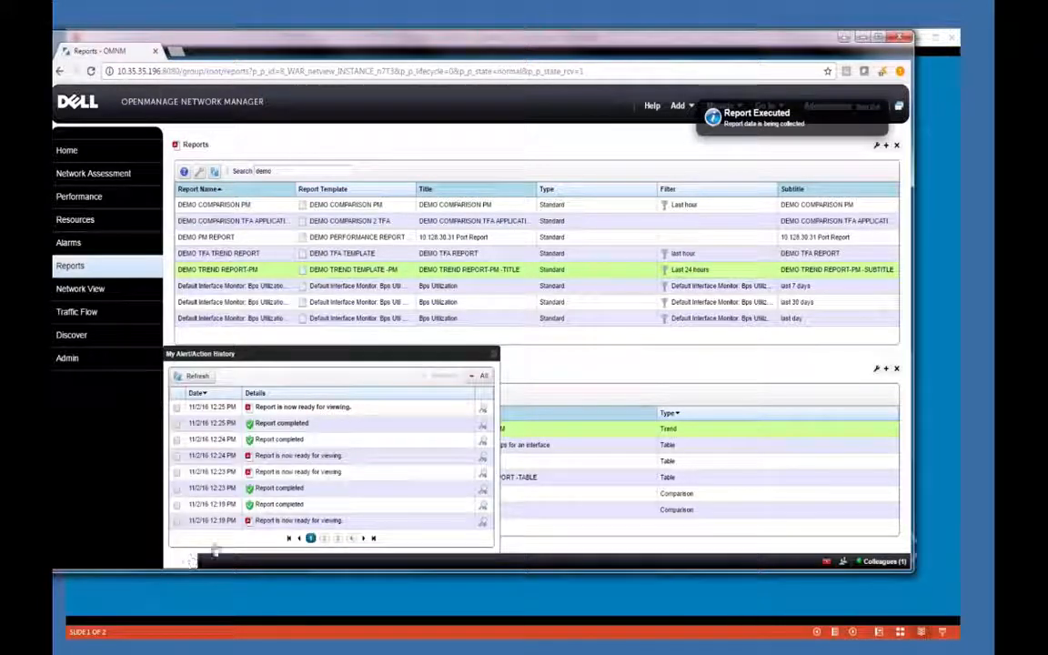
left_click(482, 408)
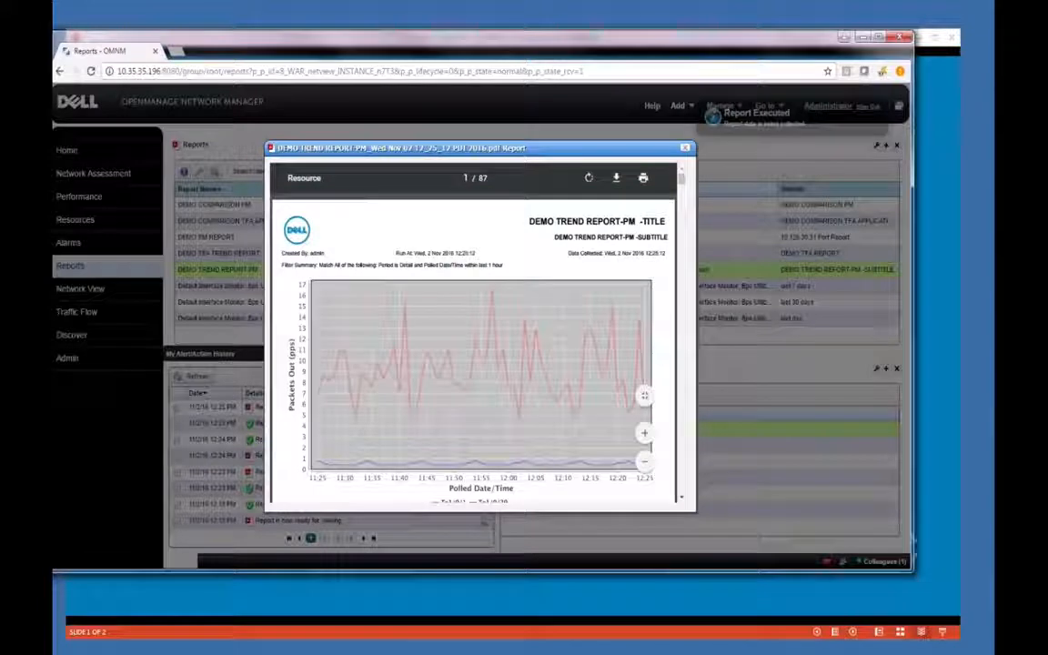
Examine the report's Packets Out and Packets In graphs and its filter summary, and close the report and the alert history
left_click_drag(619, 151, 609, 100)
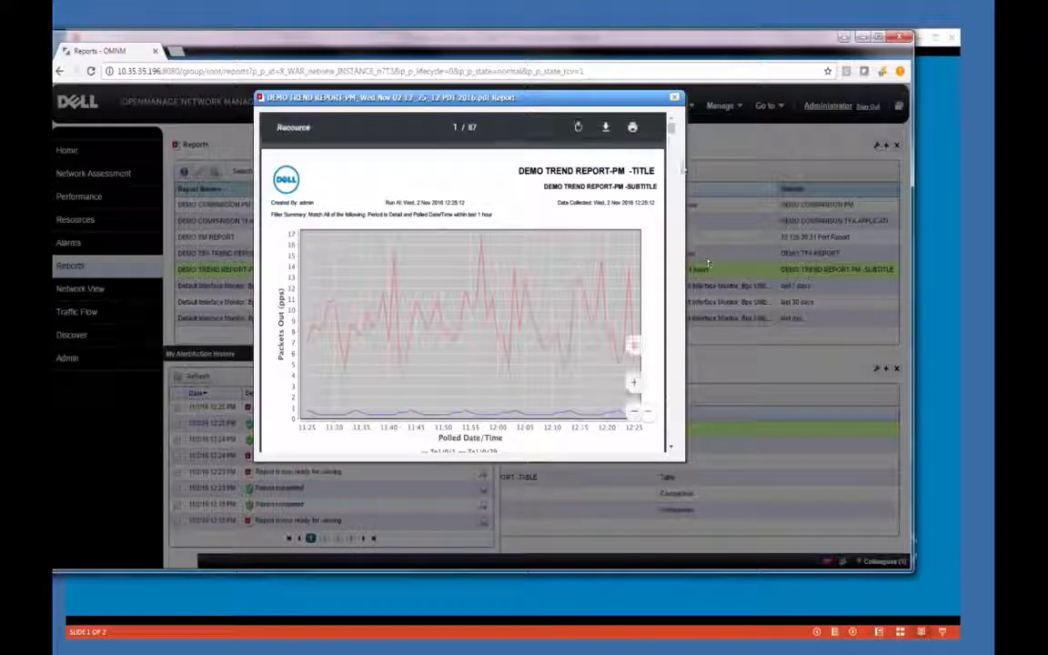
left_click(672, 447)
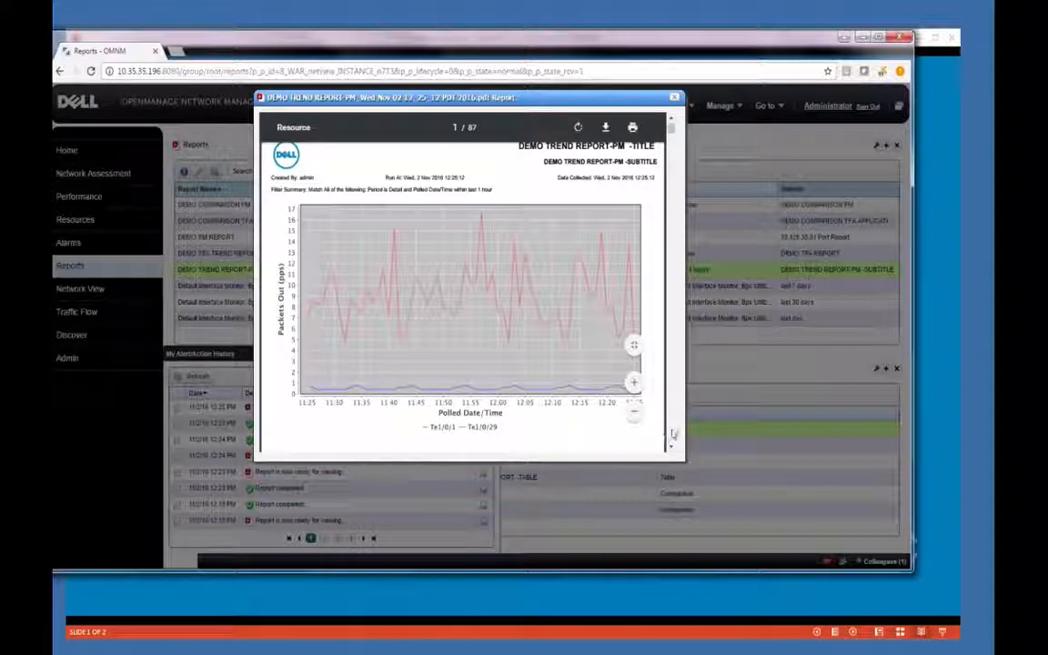
scroll(672, 436, "down", 5)
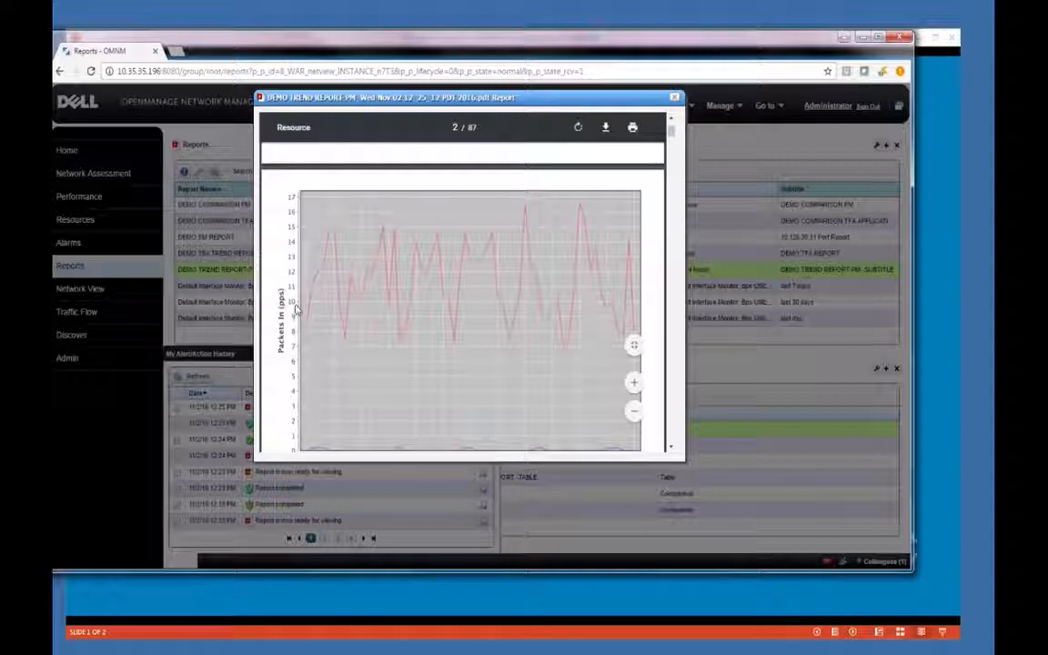
left_click(672, 448)
left_click(673, 448)
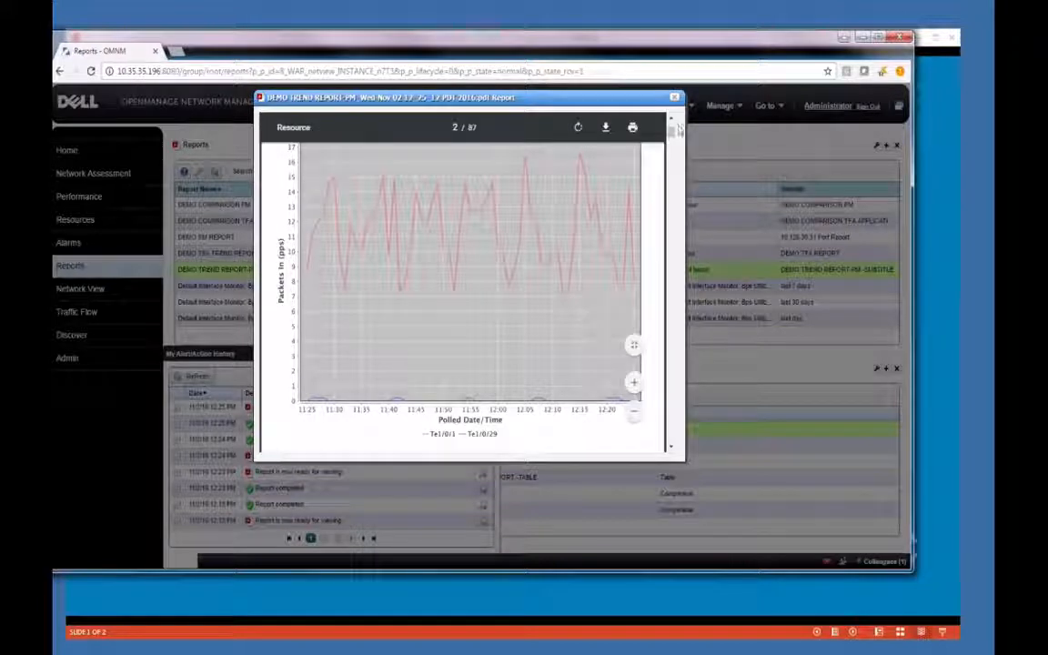
left_click_drag(672, 134, 673, 128)
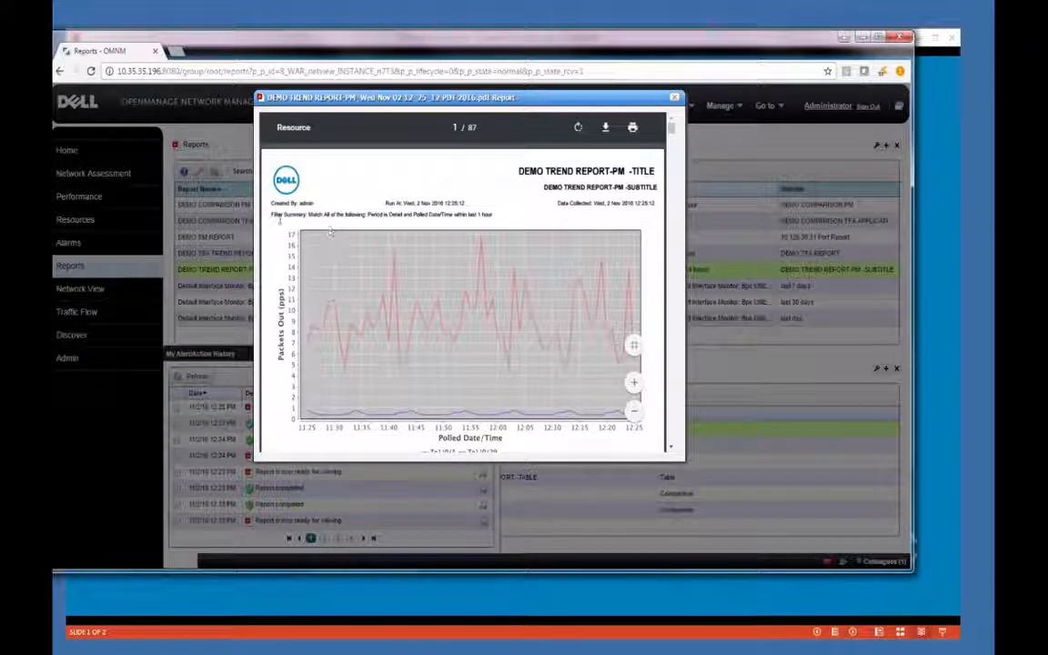
left_click_drag(400, 218, 493, 217)
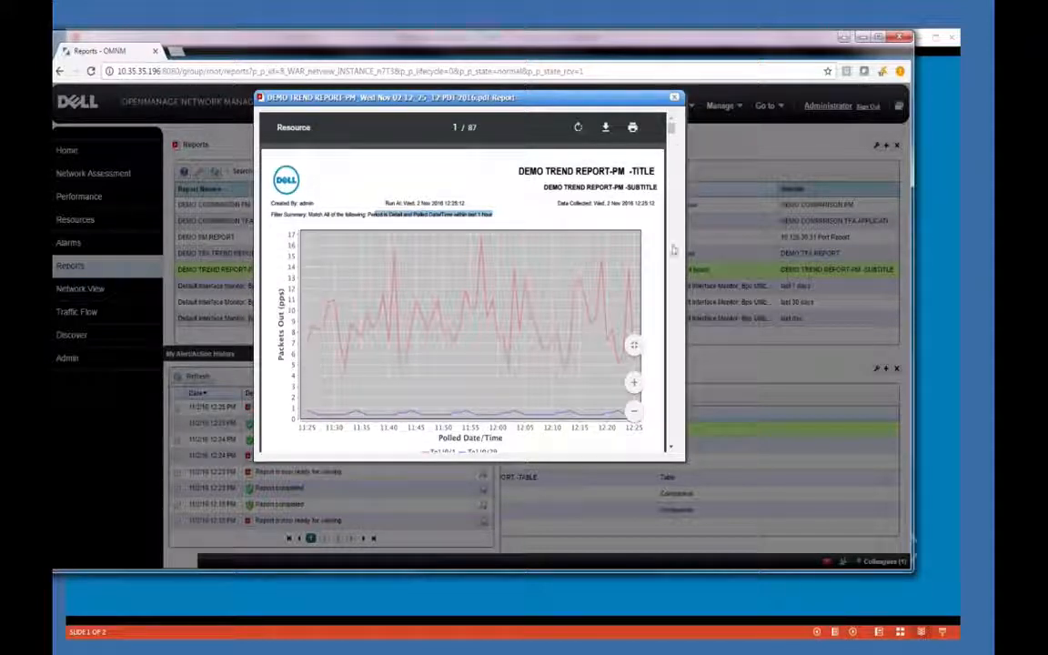
left_click(672, 446)
left_click(673, 447)
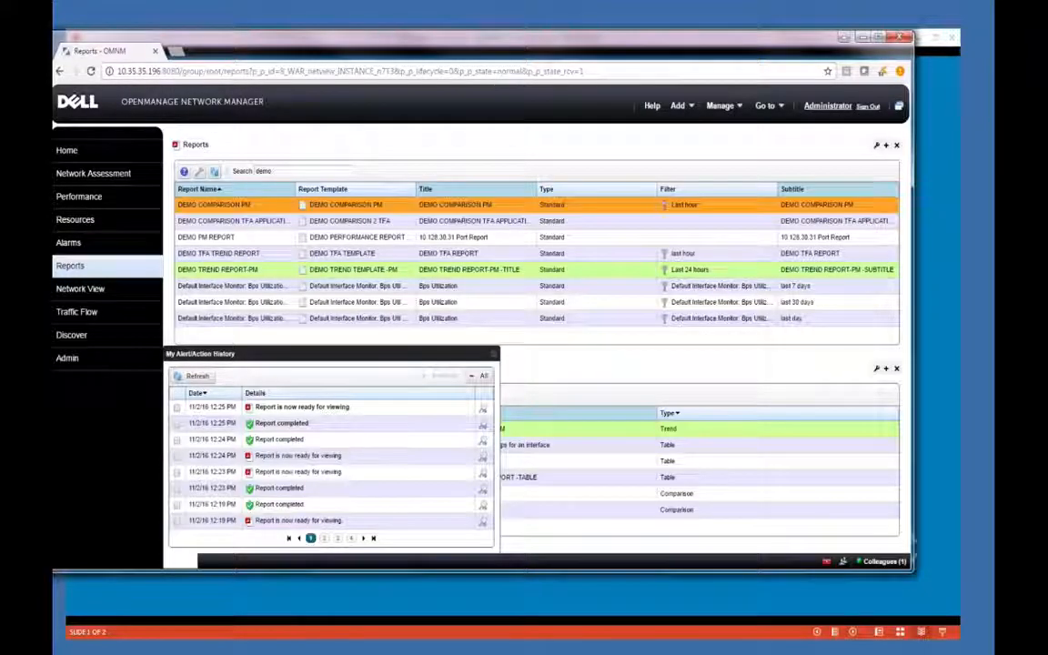
left_click(364, 285)
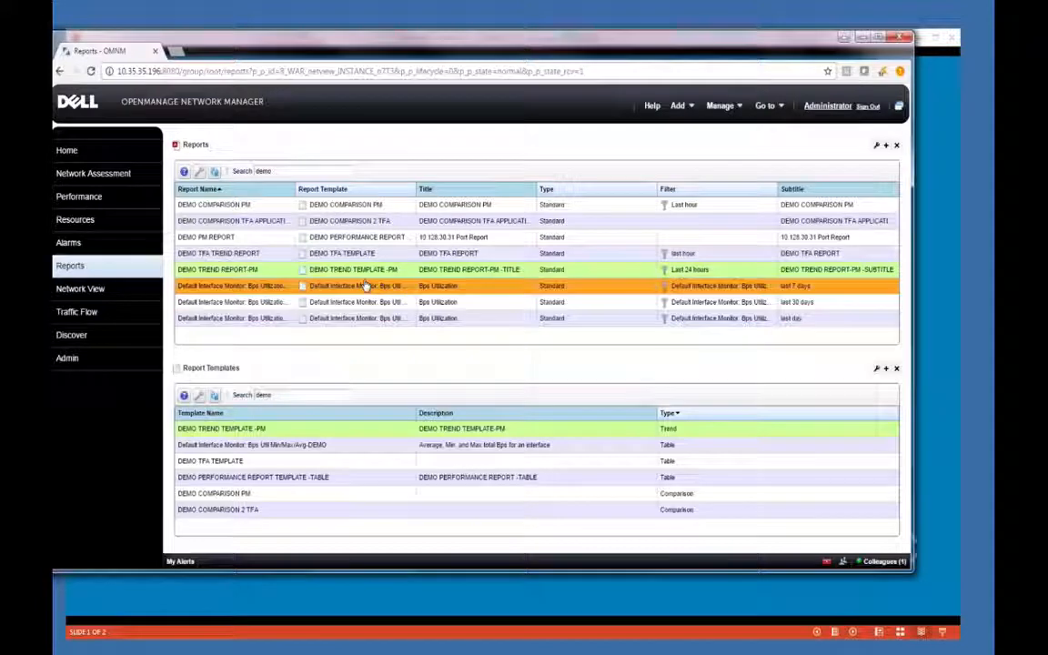
Check the general settings and the inventory source columns of DEMO TREND TEMPLATE -PM, and close the template without saving
left_click(346, 269)
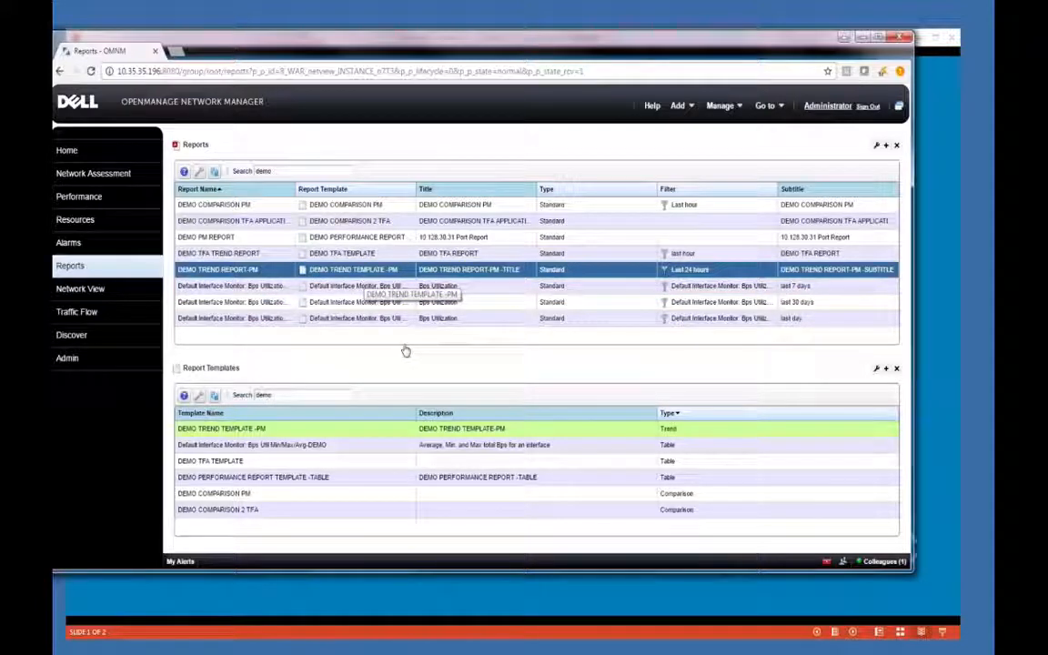
right_click(467, 432)
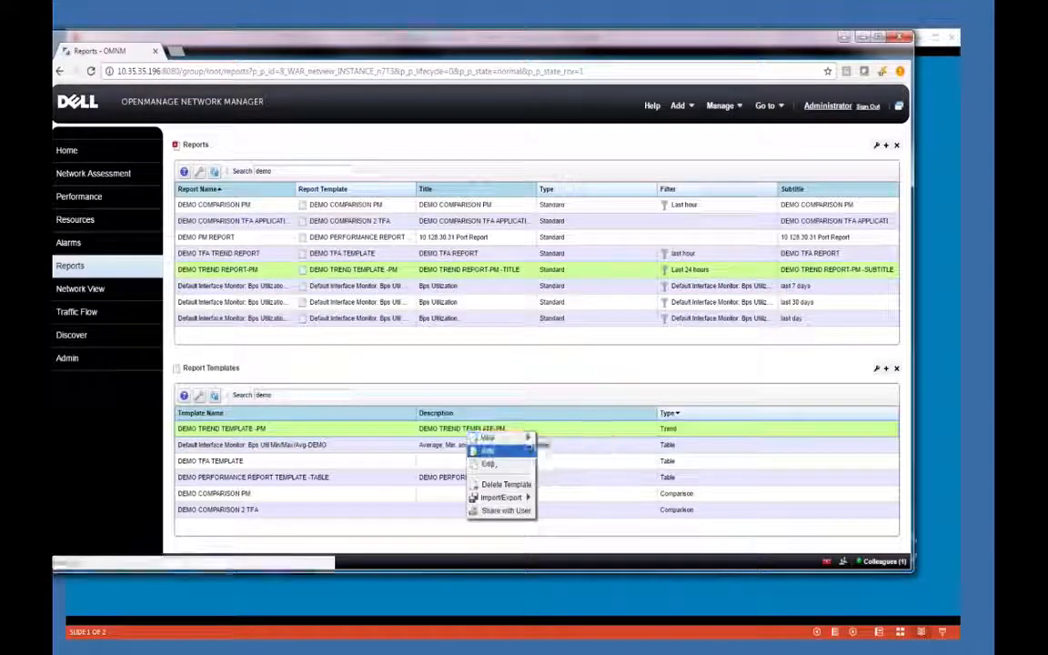
left_click(487, 450)
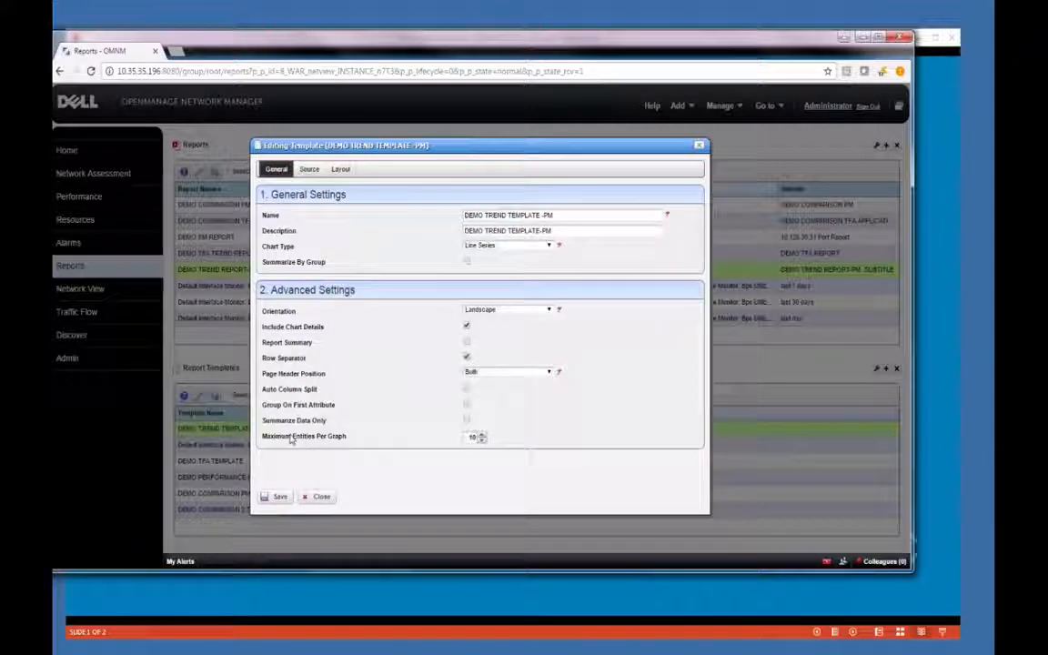
left_click(309, 170)
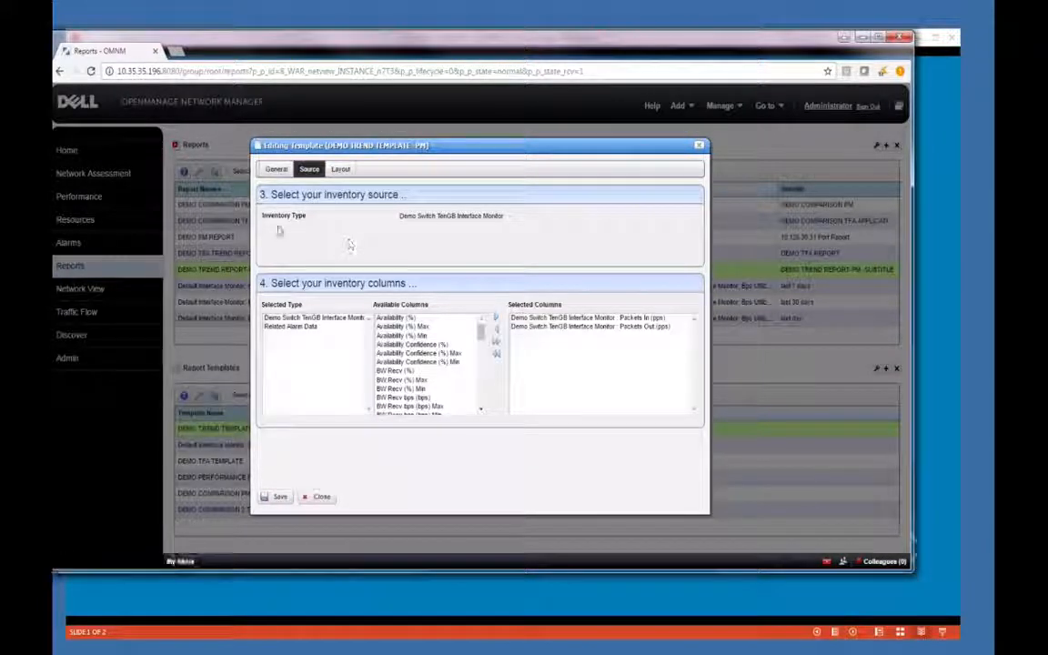
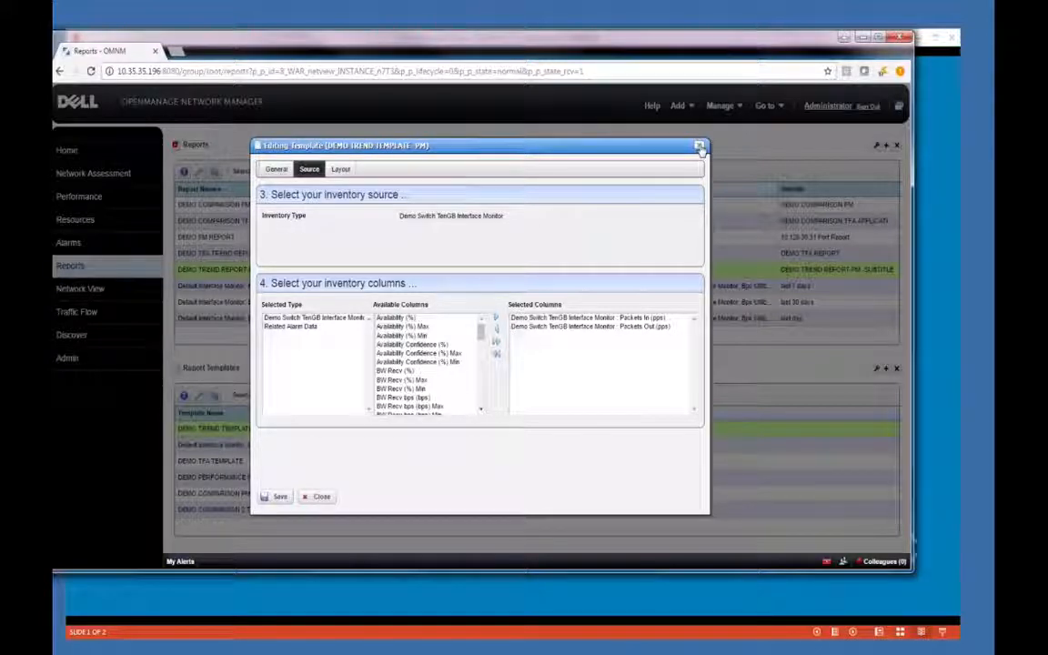
left_click(699, 148)
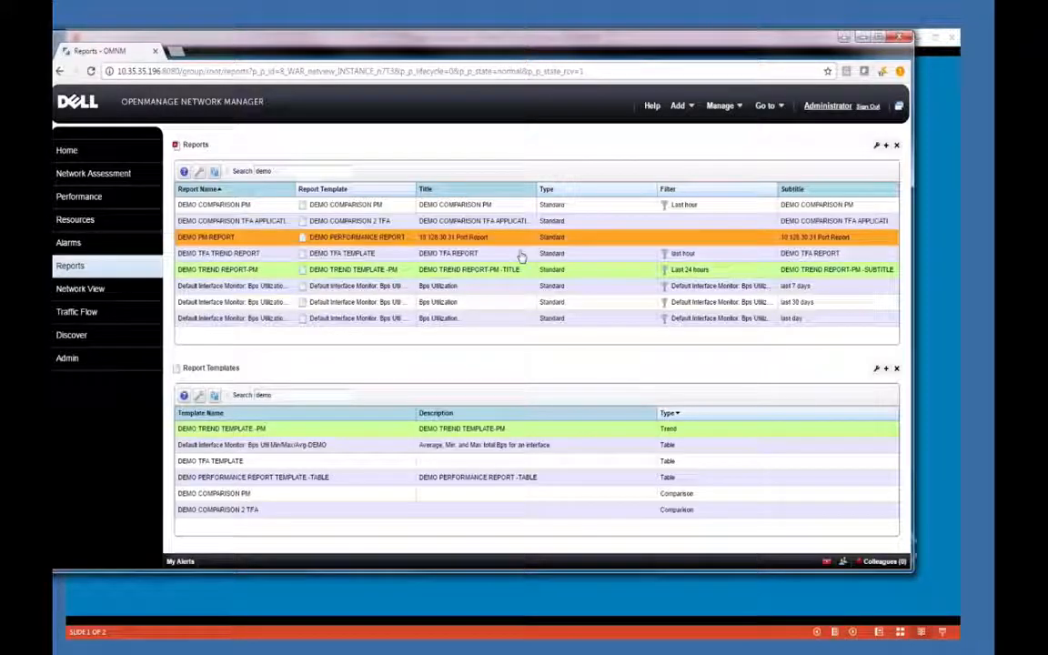
Copy DEMO TREND REPORT-PM and name the new report DEMO TREND REPORT-PM—2
right_click(366, 273)
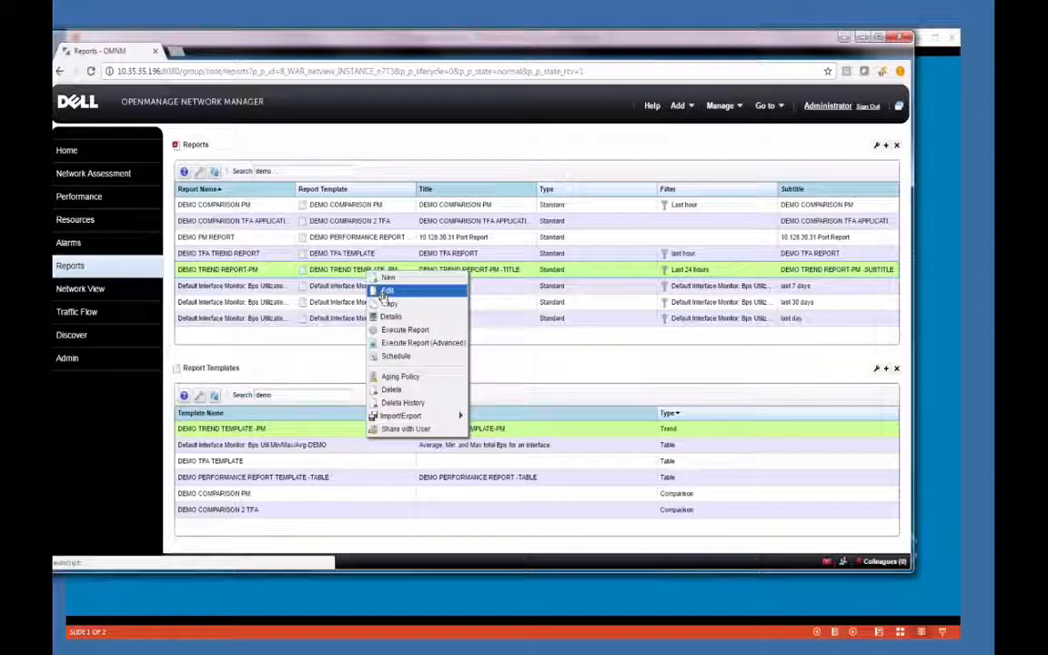
left_click(382, 304)
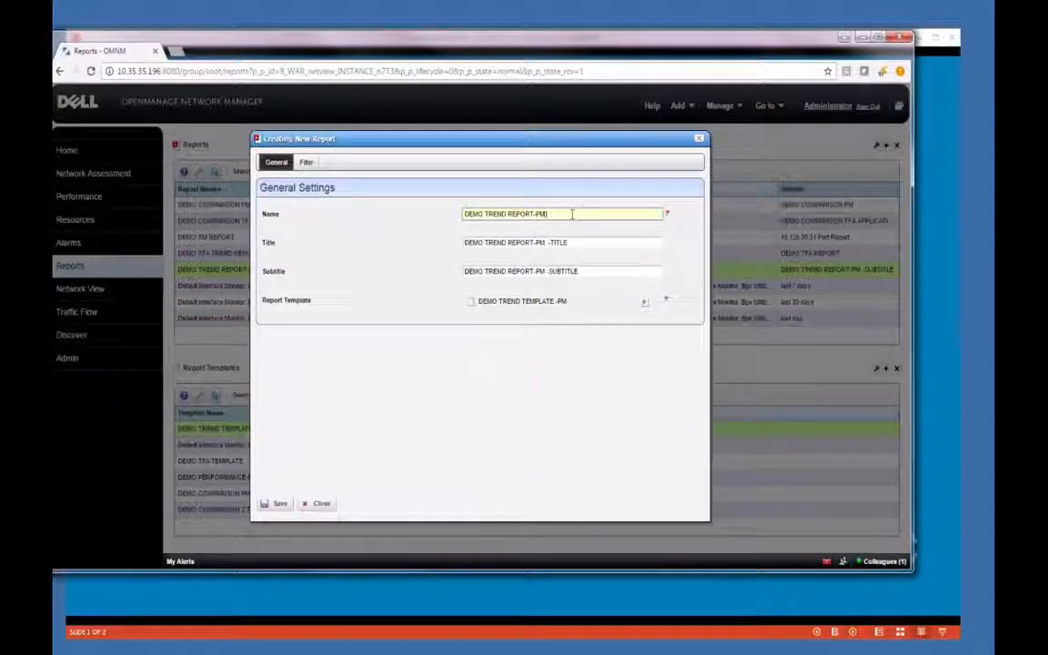
left_click(505, 435)
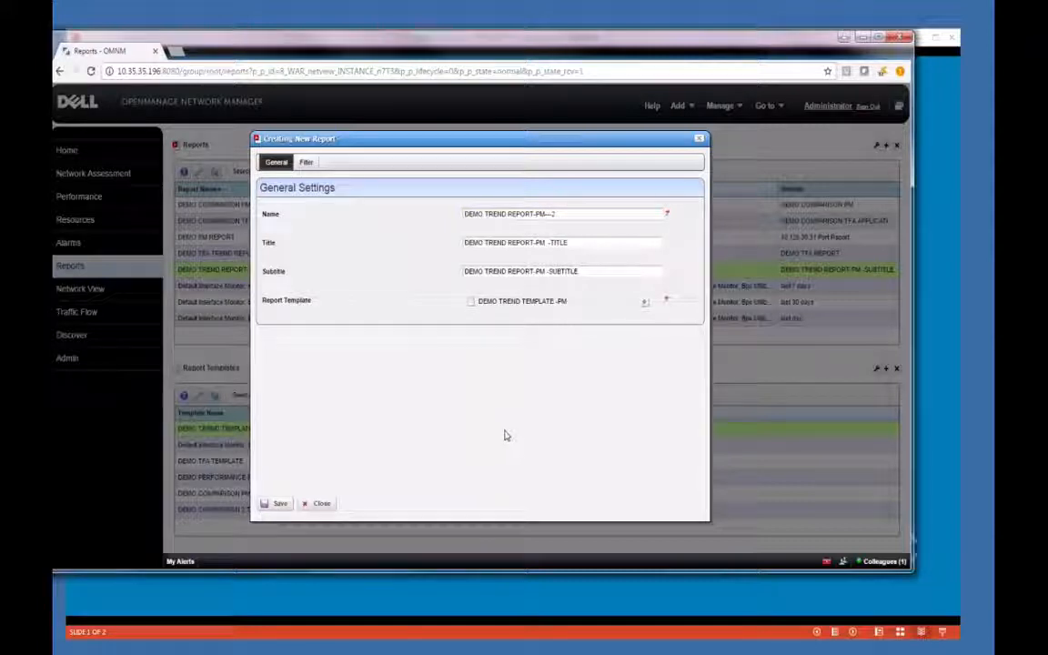
Examine the attributes available for an additional criterion in the copied report's Last 24 hours filter, and cancel the filter edit
left_click(306, 162)
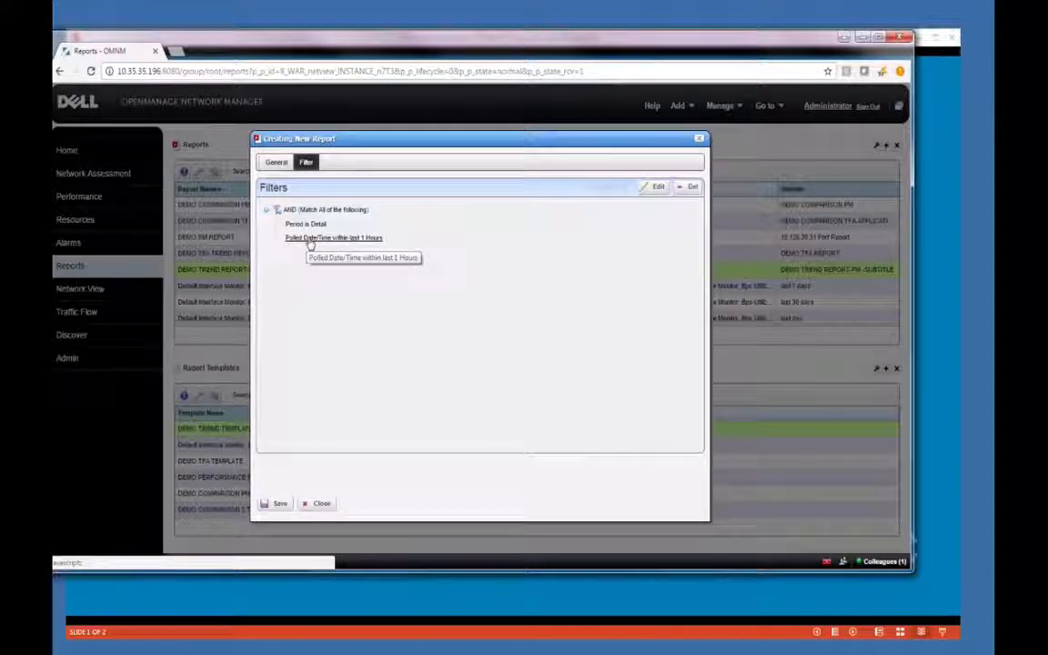
left_click(656, 189)
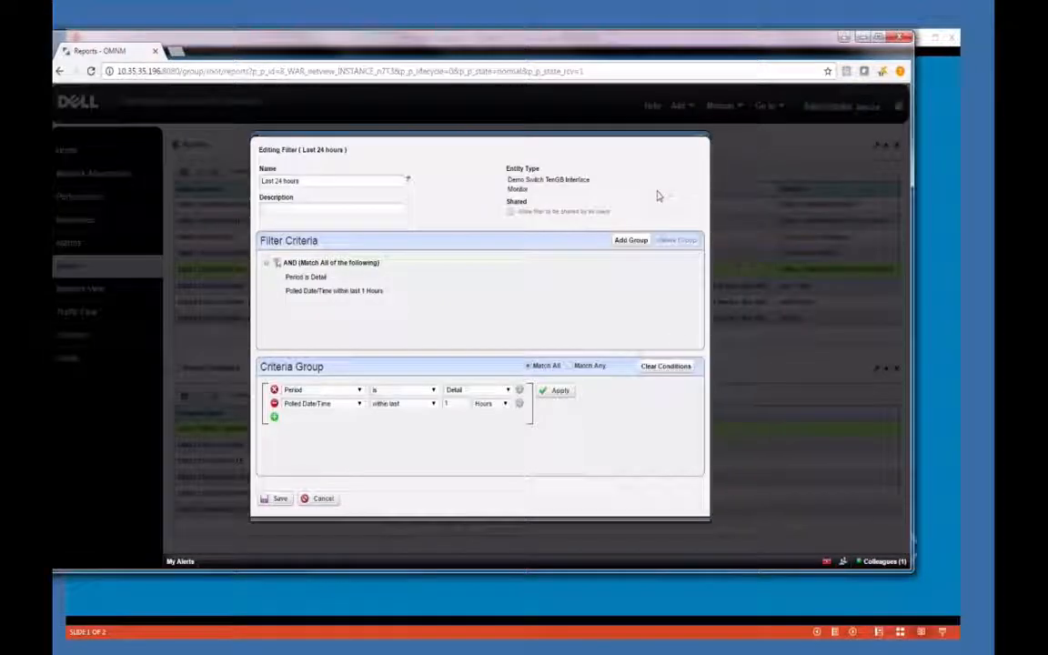
left_click(274, 417)
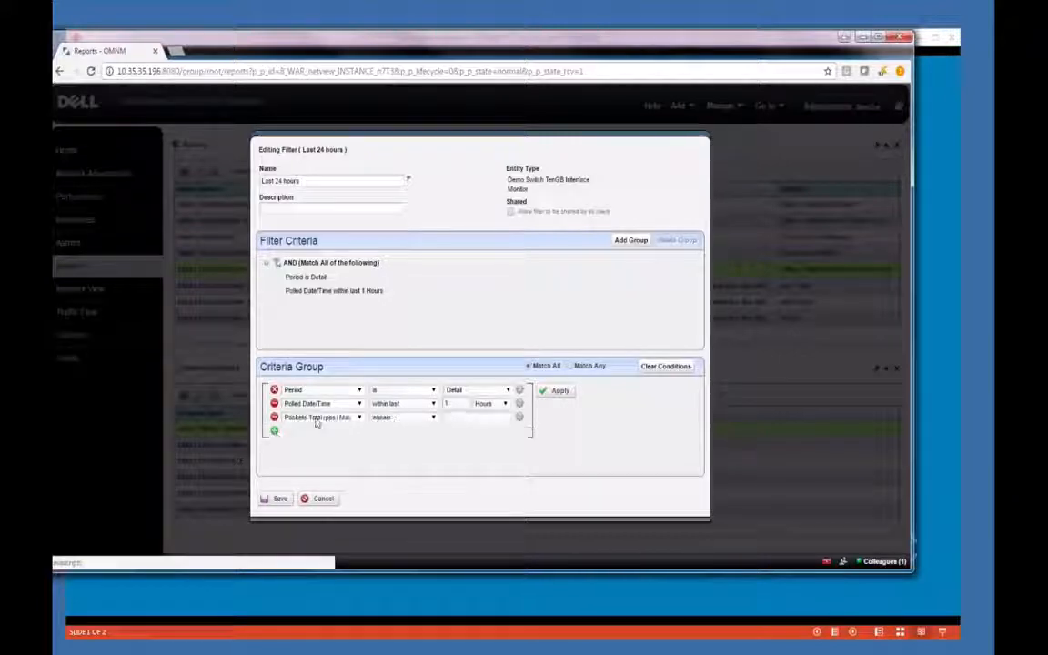
left_click(319, 416)
scroll(383, 543, "down", 5)
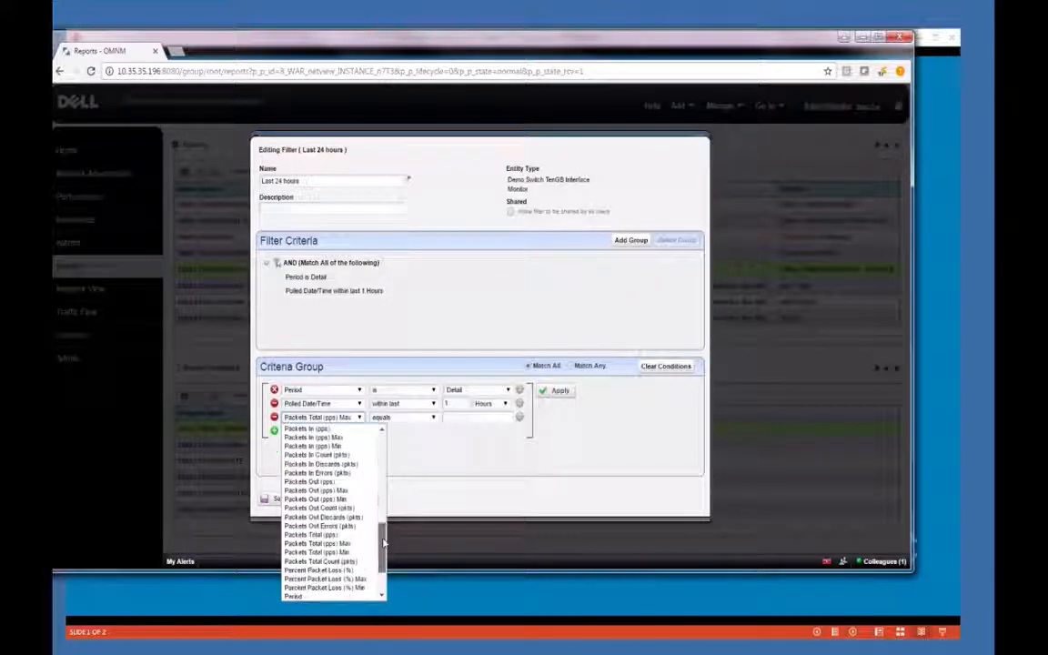
scroll(383, 543, "down", 2)
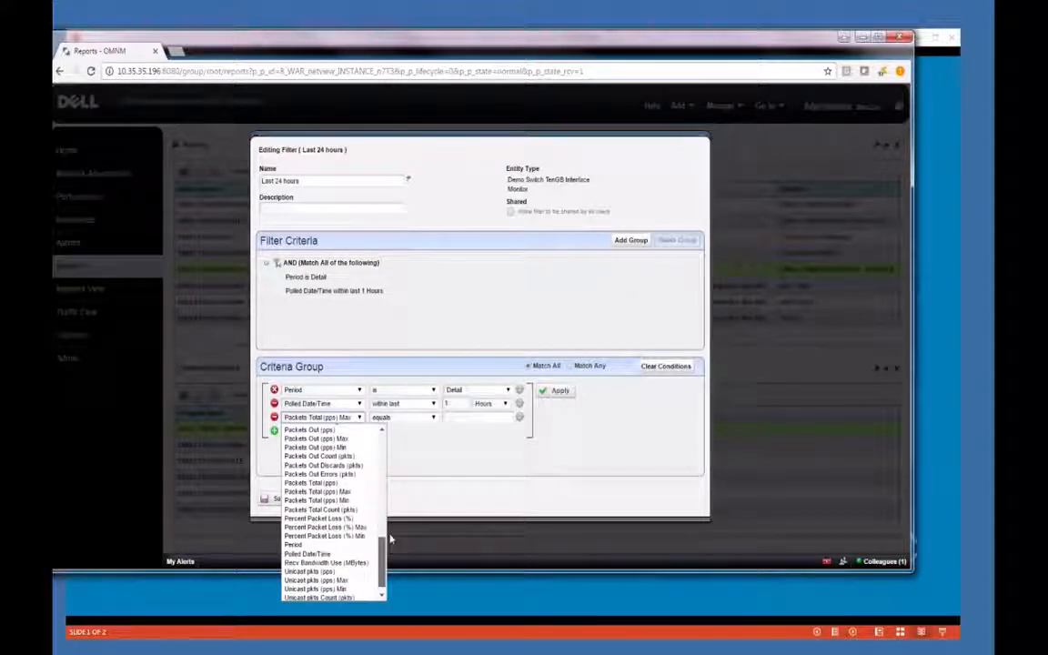
scroll(387, 533, "up", 6)
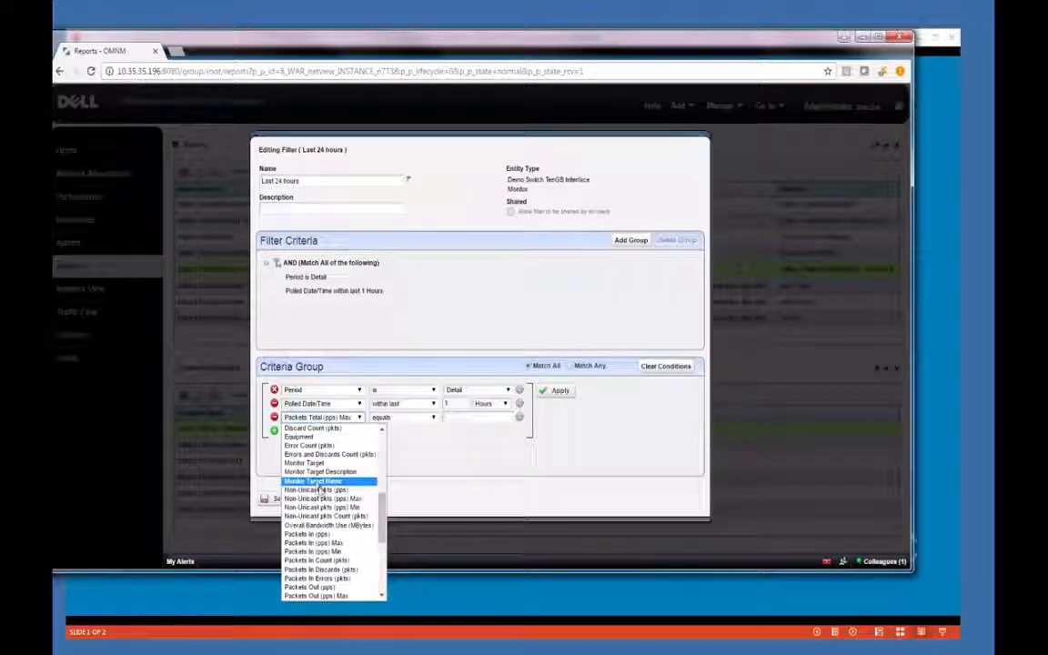
scroll(338, 546, "down", 4)
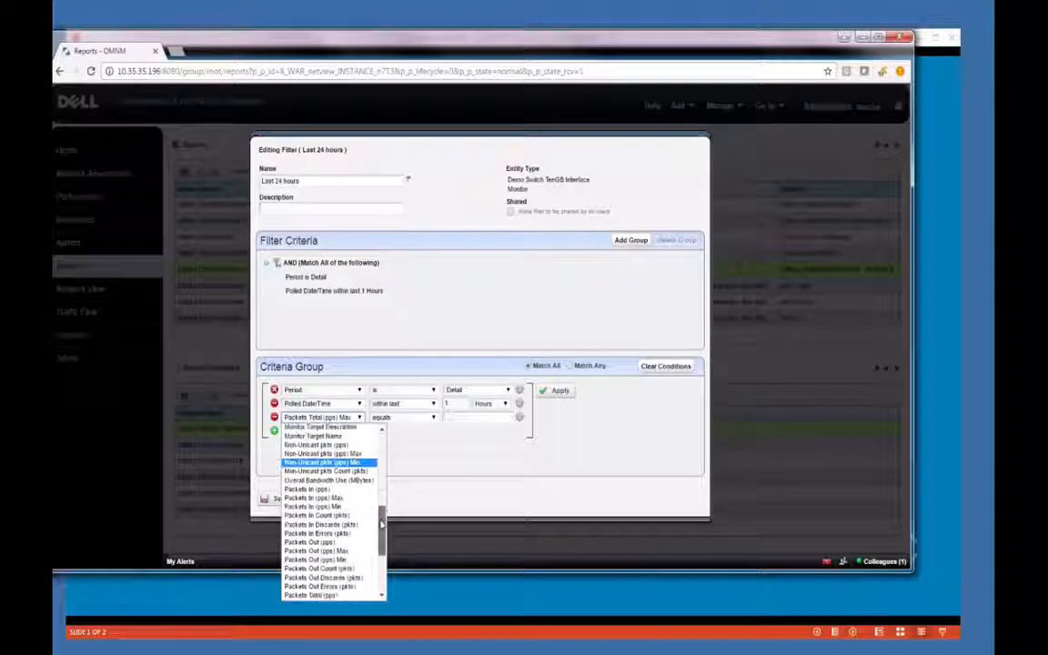
scroll(341, 536, "up", 4)
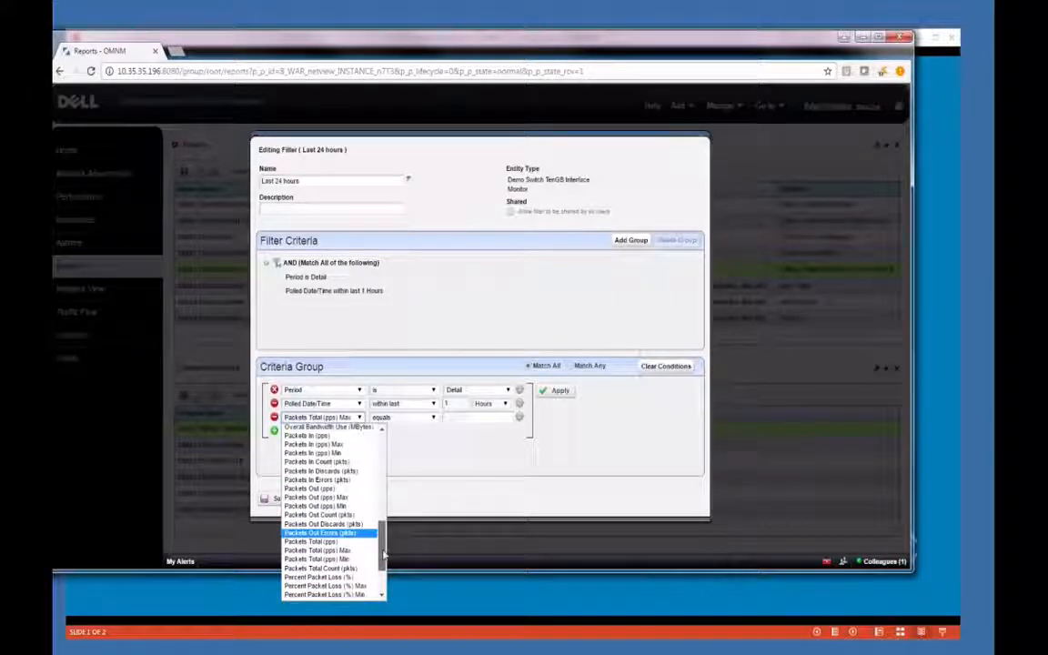
scroll(382, 482, "up", 5)
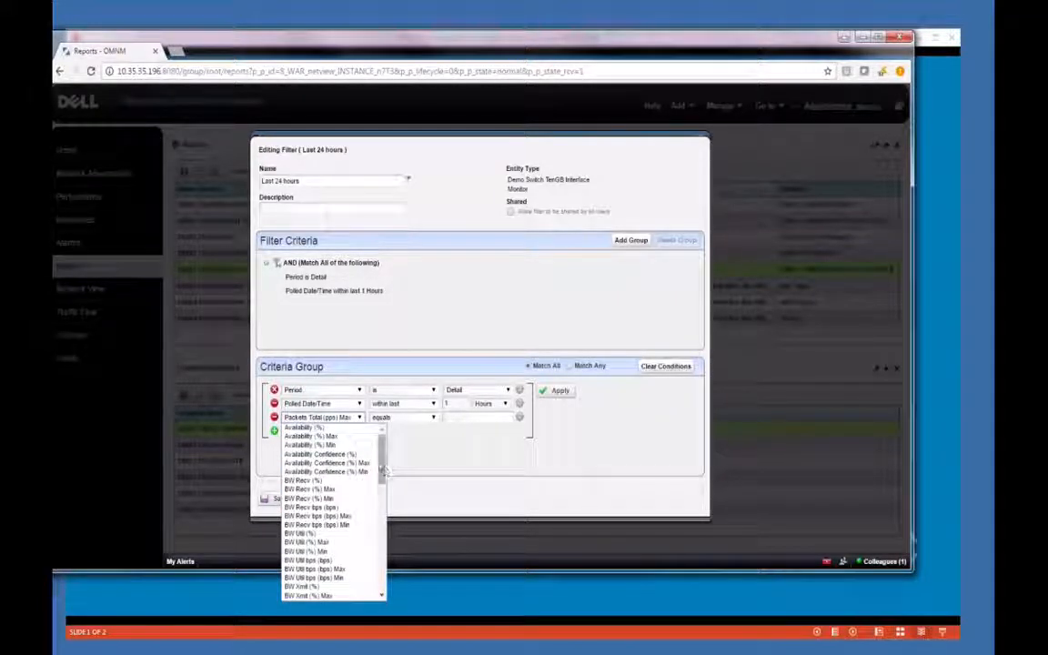
left_click_drag(380, 481, 381, 572)
left_click(523, 293)
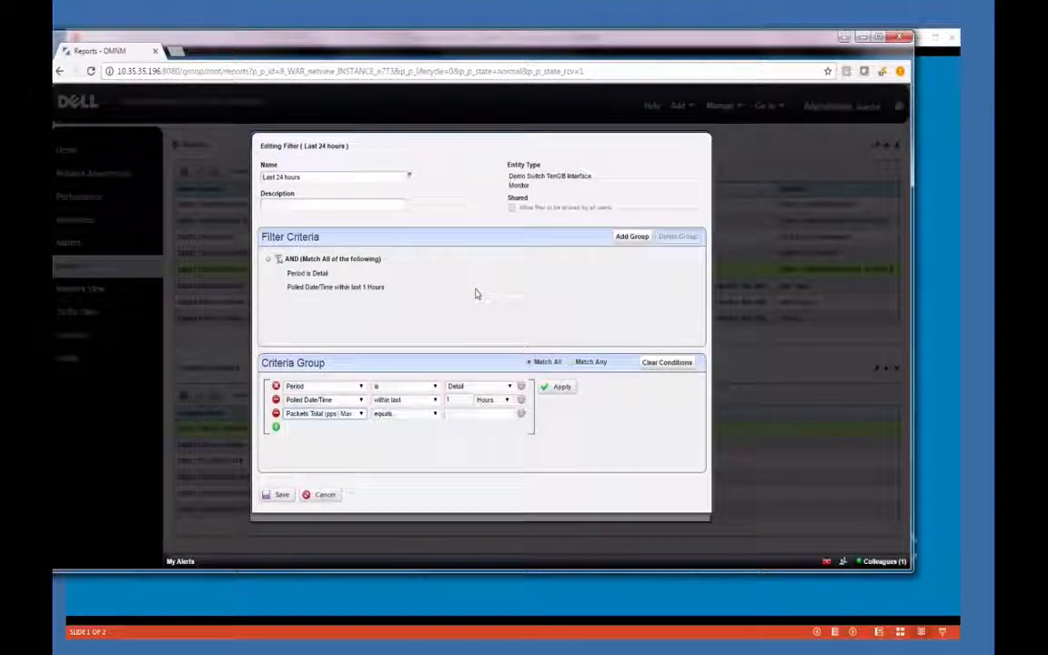
left_click(325, 494)
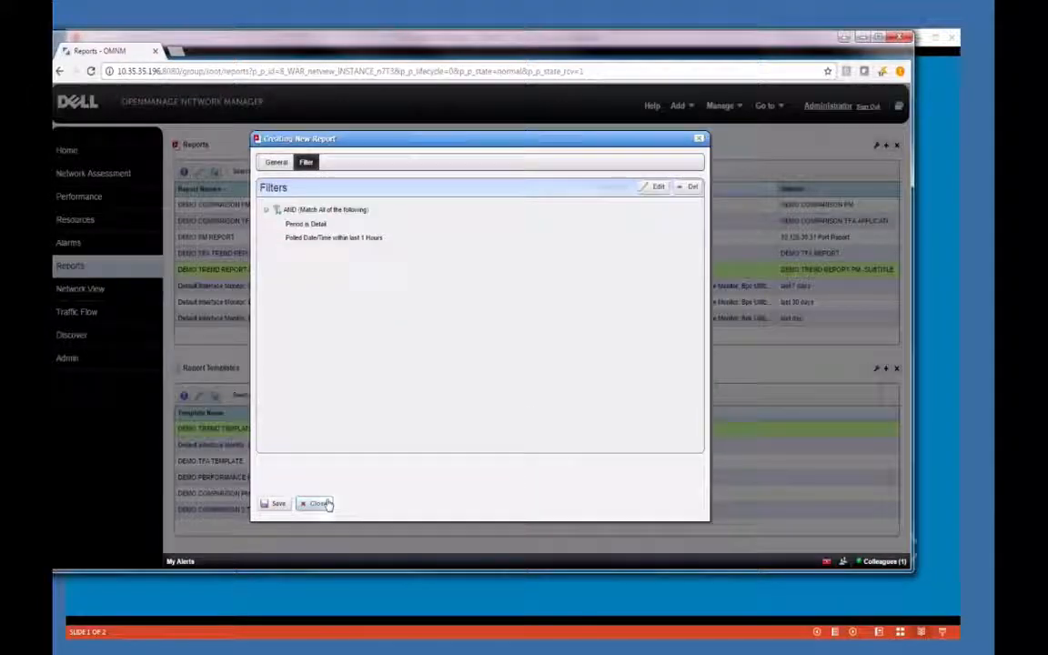
Check the general settings of the copied report DEMO TREND REPORT-PM—2, and close it without saving
left_click(275, 162)
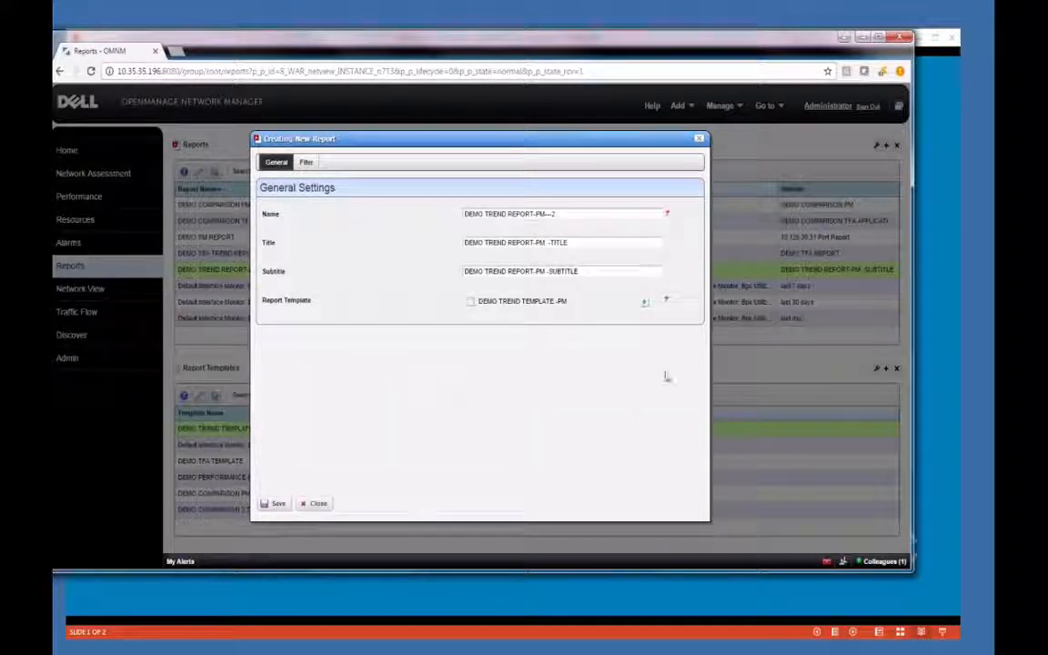
left_click(318, 503)
Start a new report named dfasdf based on the Port Template
right_click(330, 270)
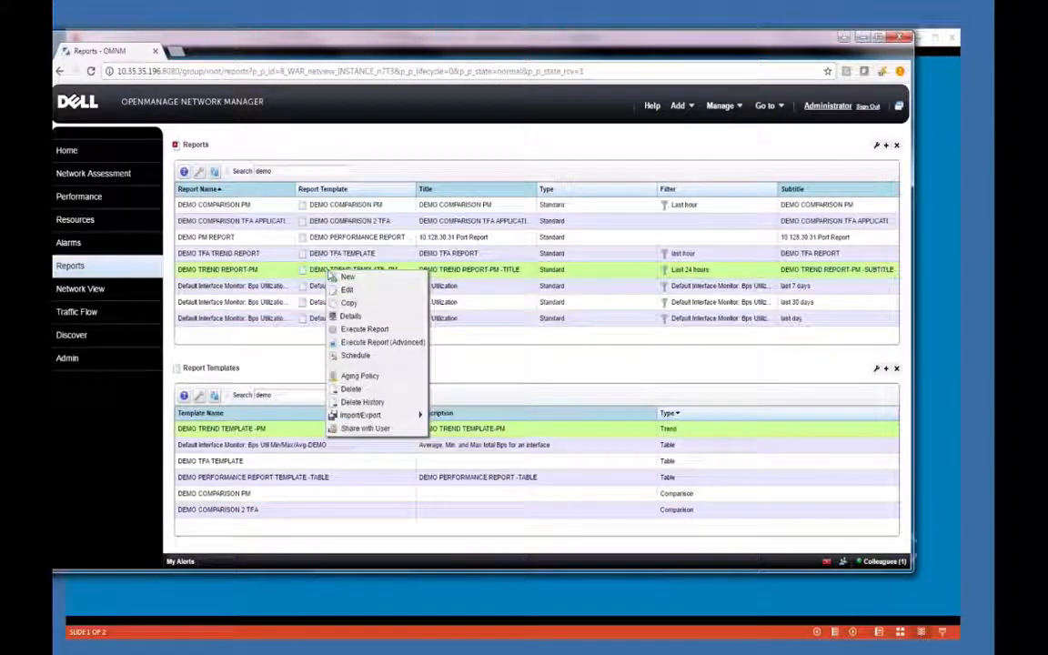
left_click(342, 277)
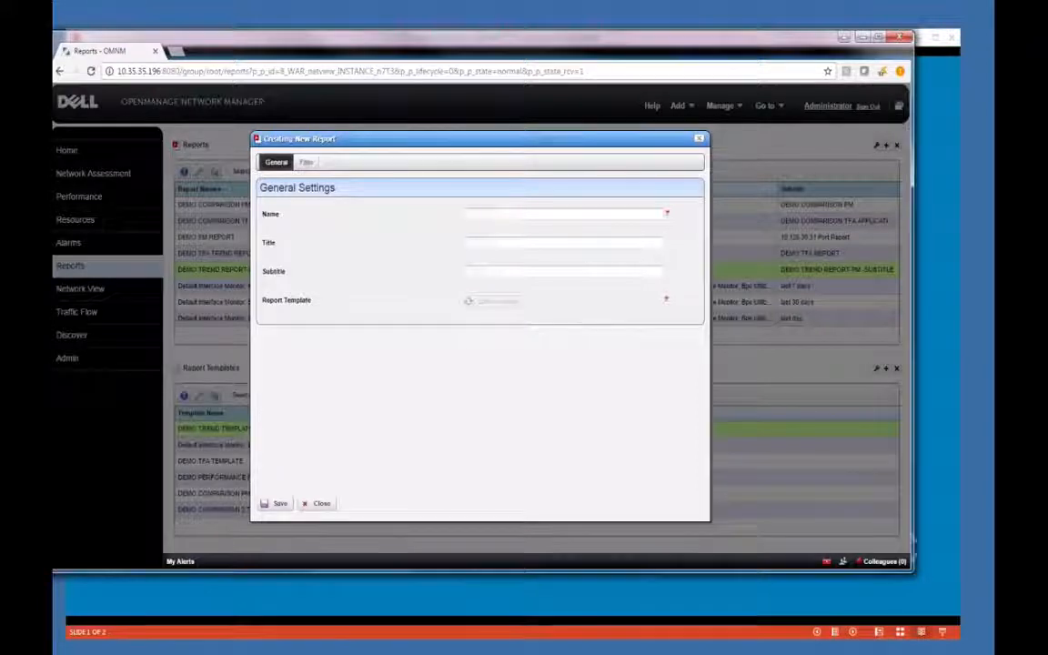
left_click(493, 300)
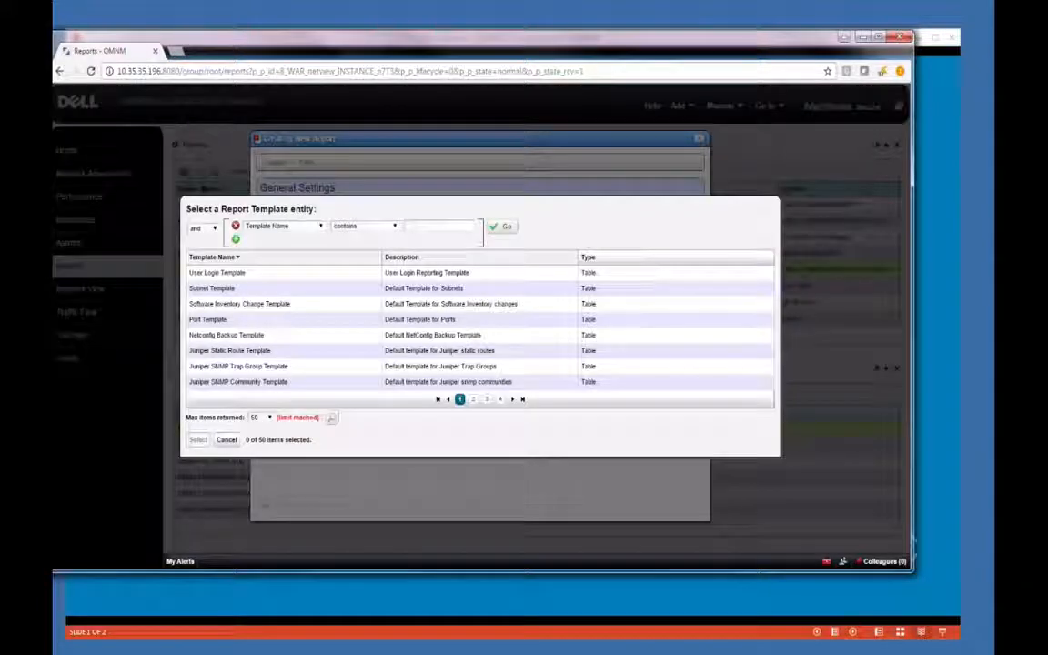
left_click(356, 325)
left_click(197, 439)
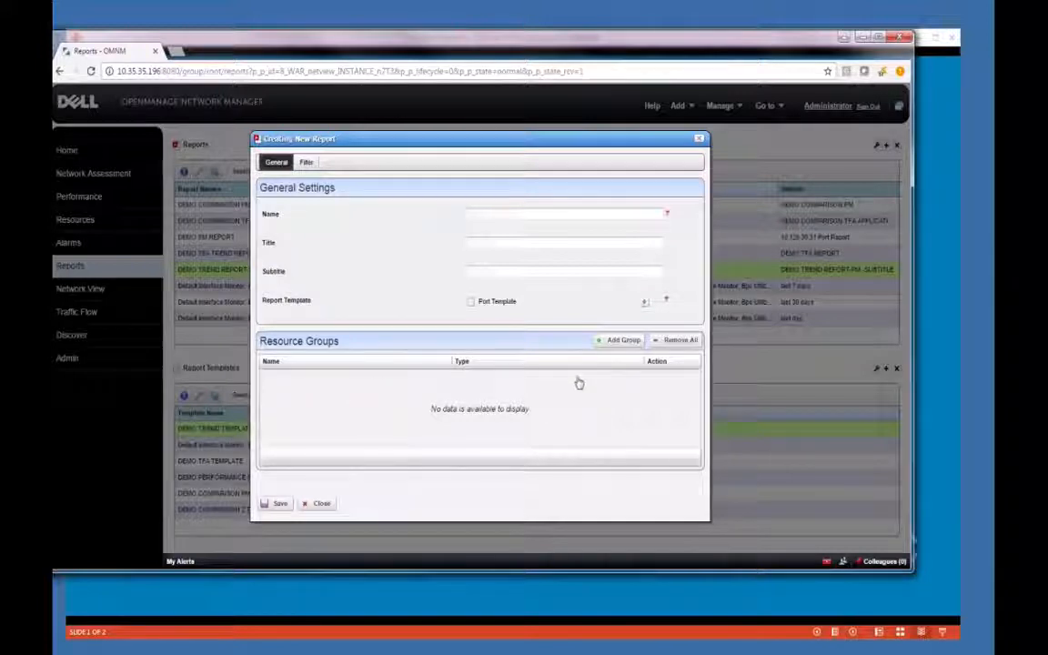
left_click(513, 213)
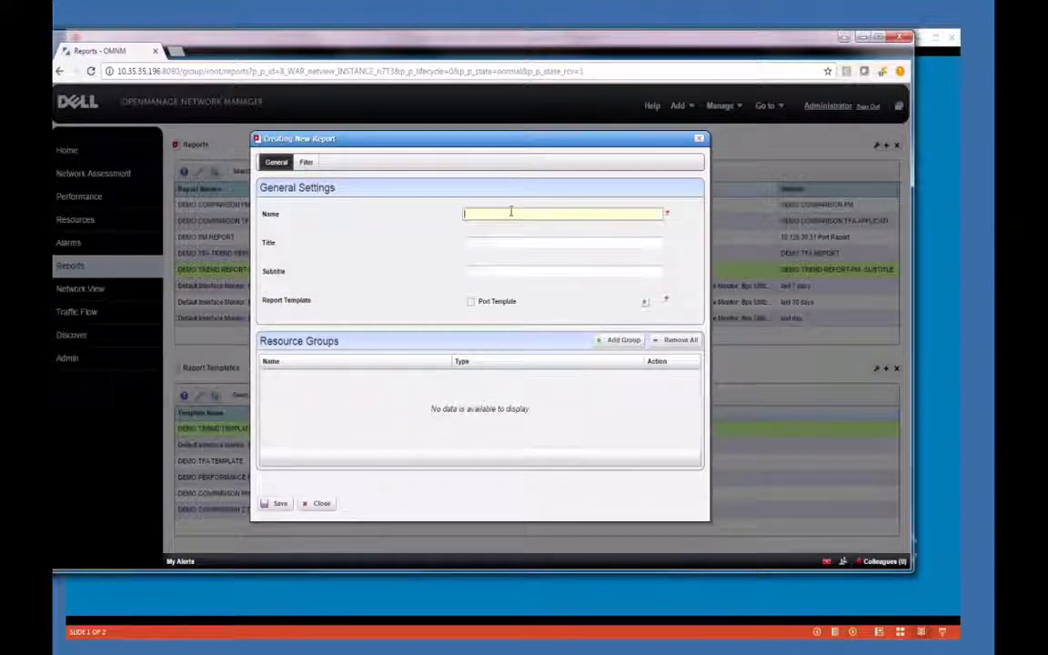
type("dfasdf")
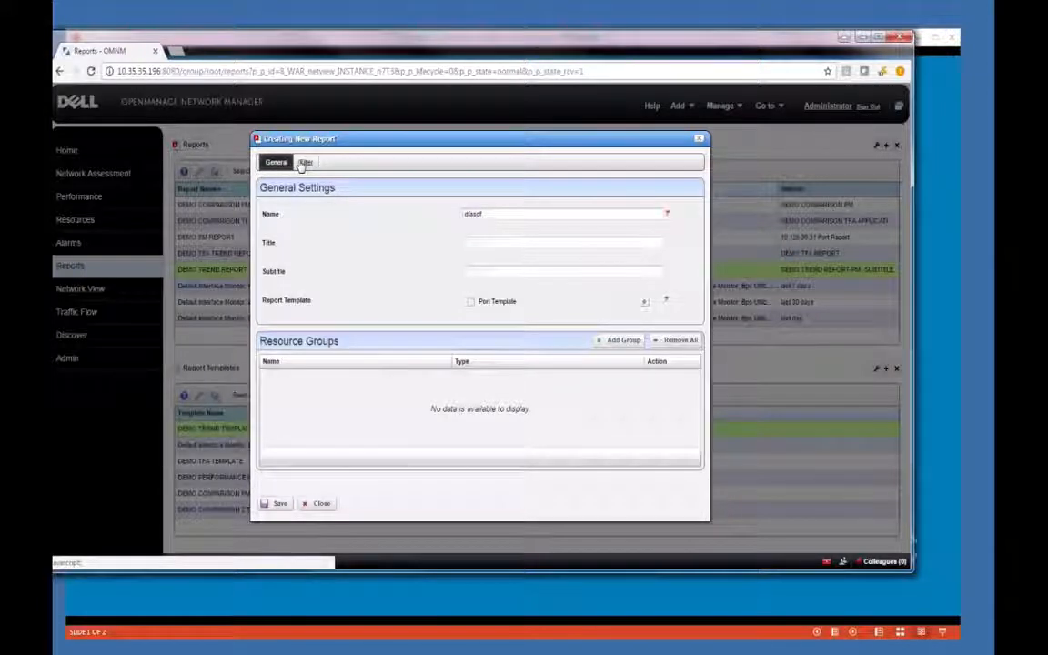
Check the options for adding a filter to the new report, and close it without saving
left_click(305, 163)
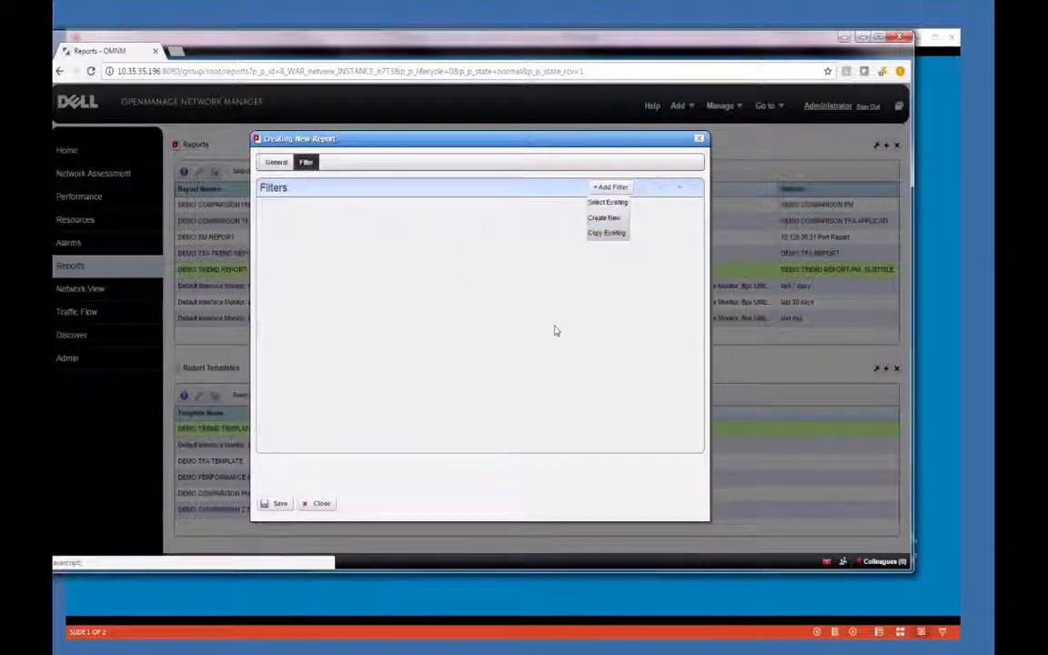
left_click(321, 503)
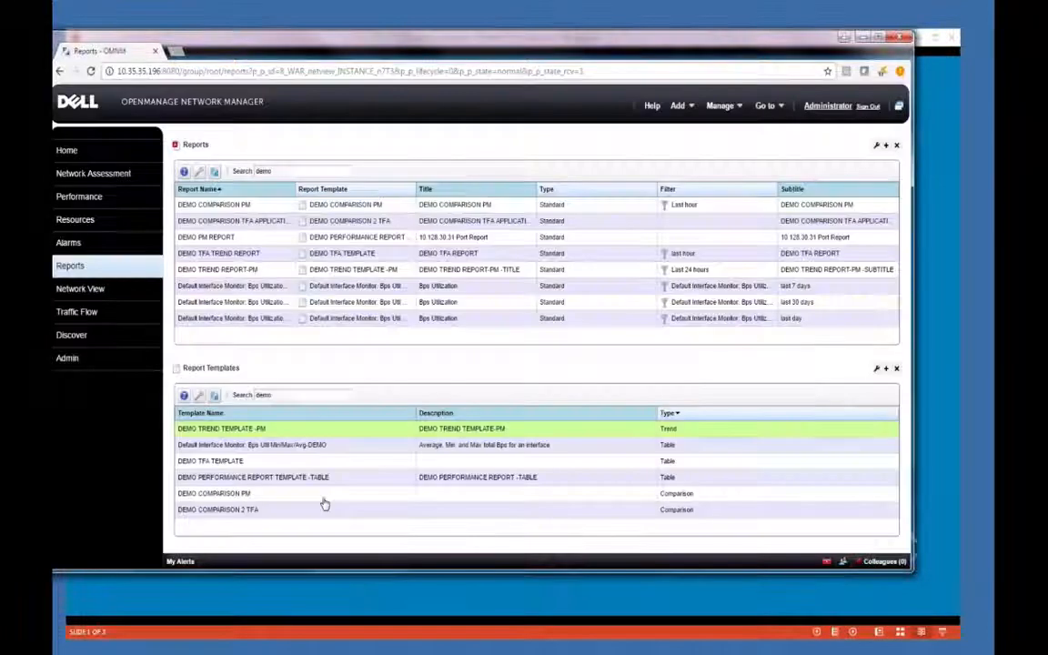
Open the DEMO COMPARISON PM template for editing, and check its general settings and inventory source columns
left_click(335, 431)
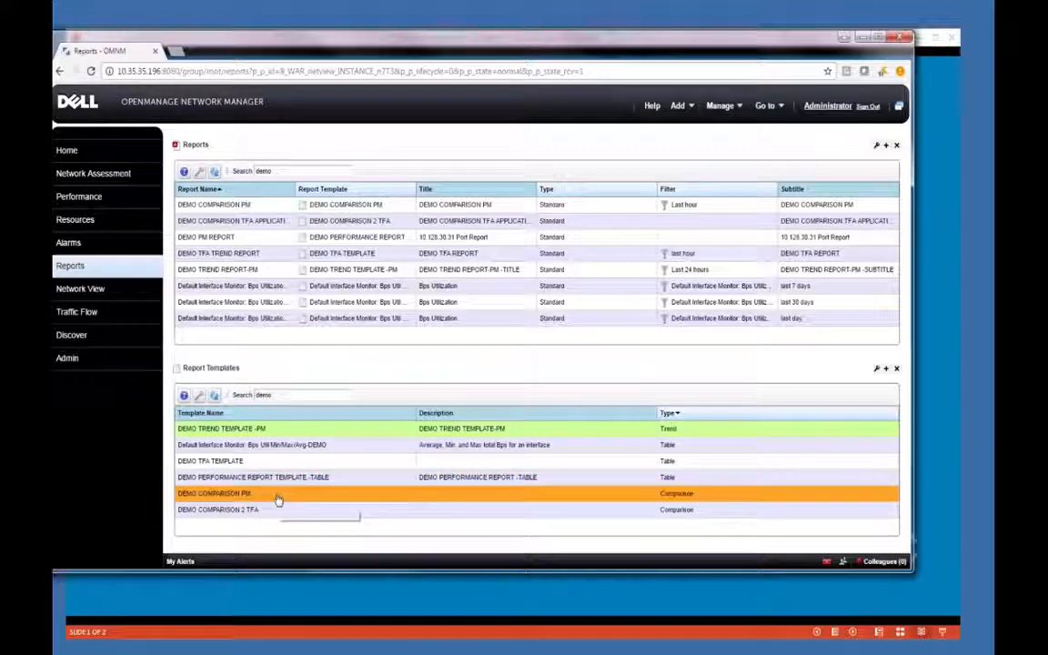
right_click(276, 495)
left_click(298, 470)
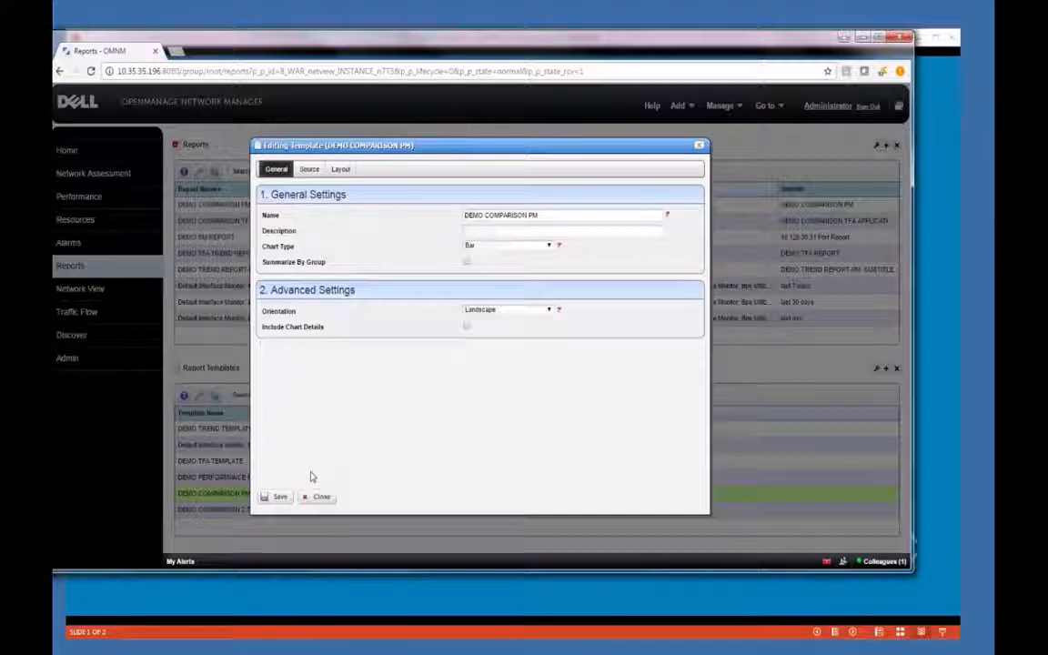
left_click(310, 169)
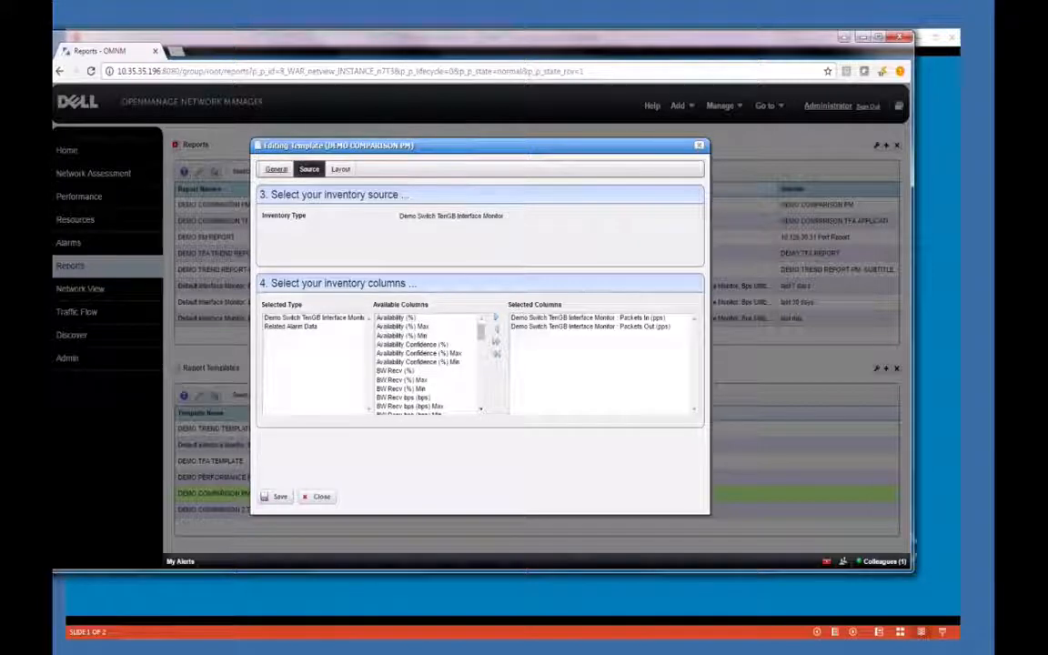
left_click(276, 169)
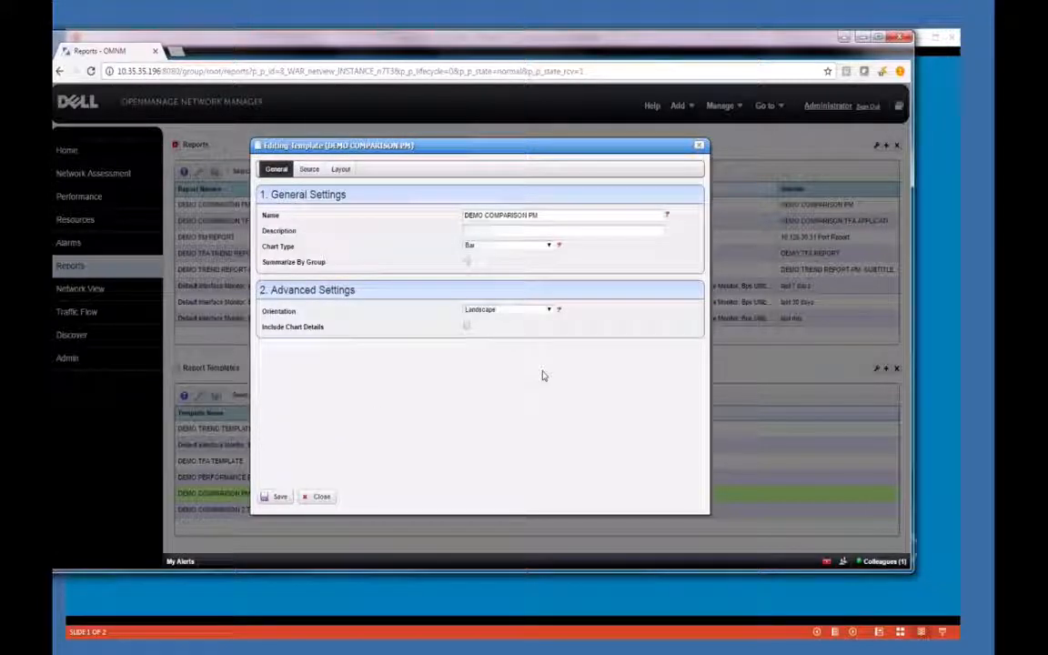
Examine the template's chart type choices, column layout and selected source columns, and close it without saving
left_click(540, 246)
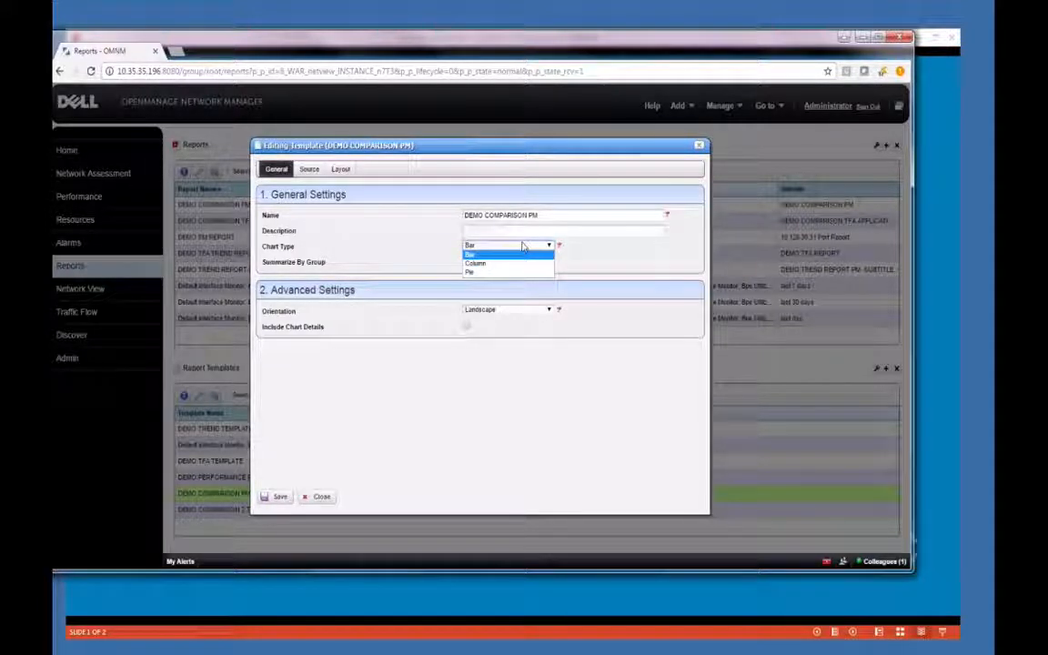
left_click(523, 245)
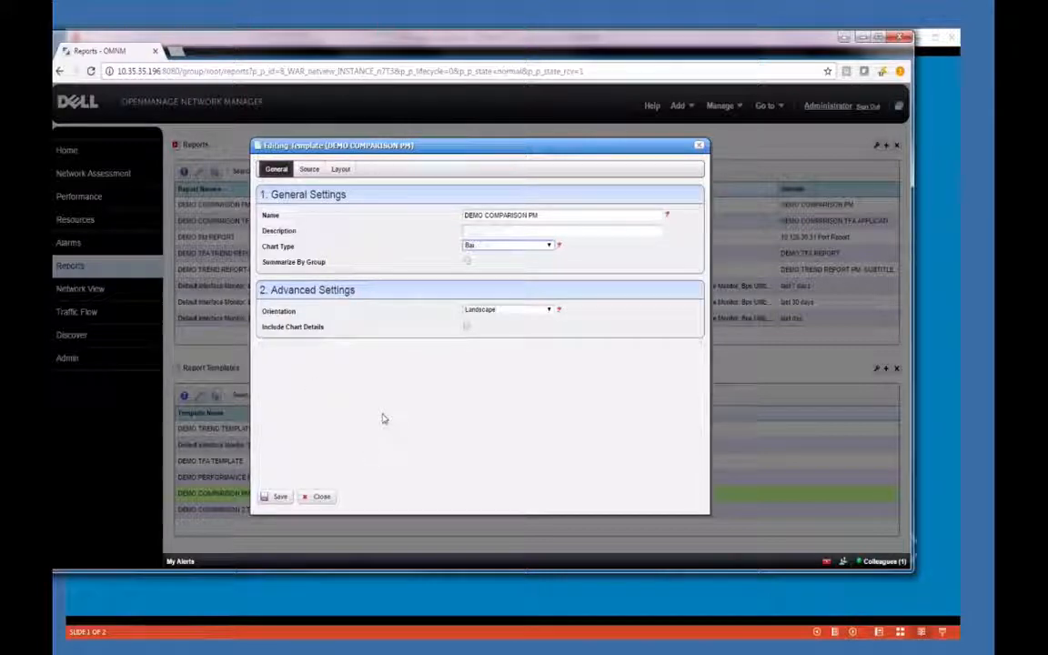
left_click(342, 170)
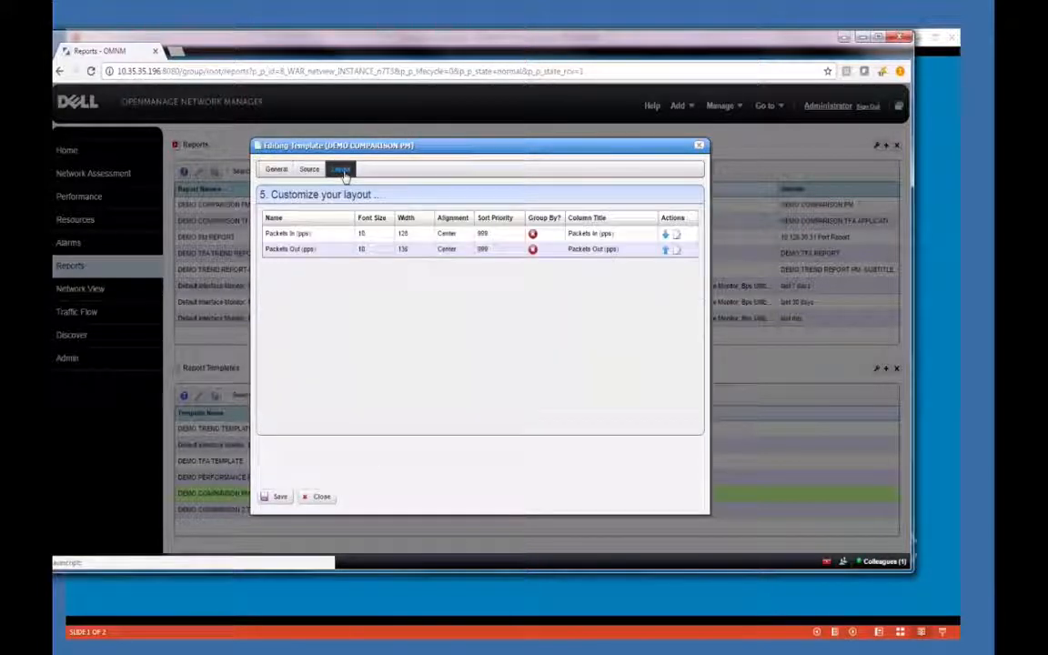
left_click(309, 169)
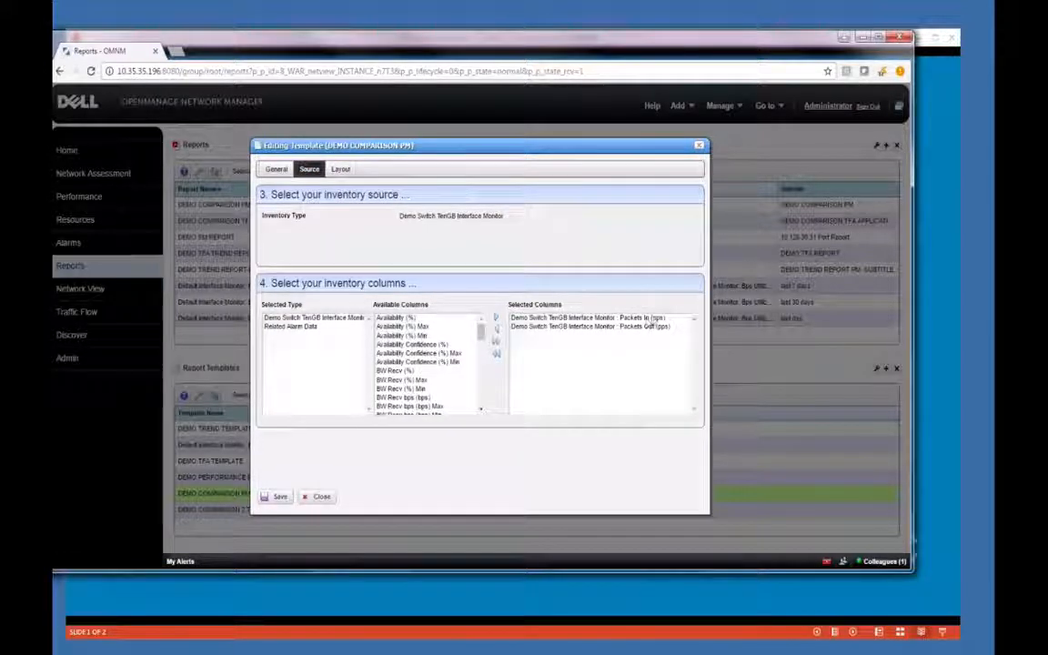
left_click(698, 145)
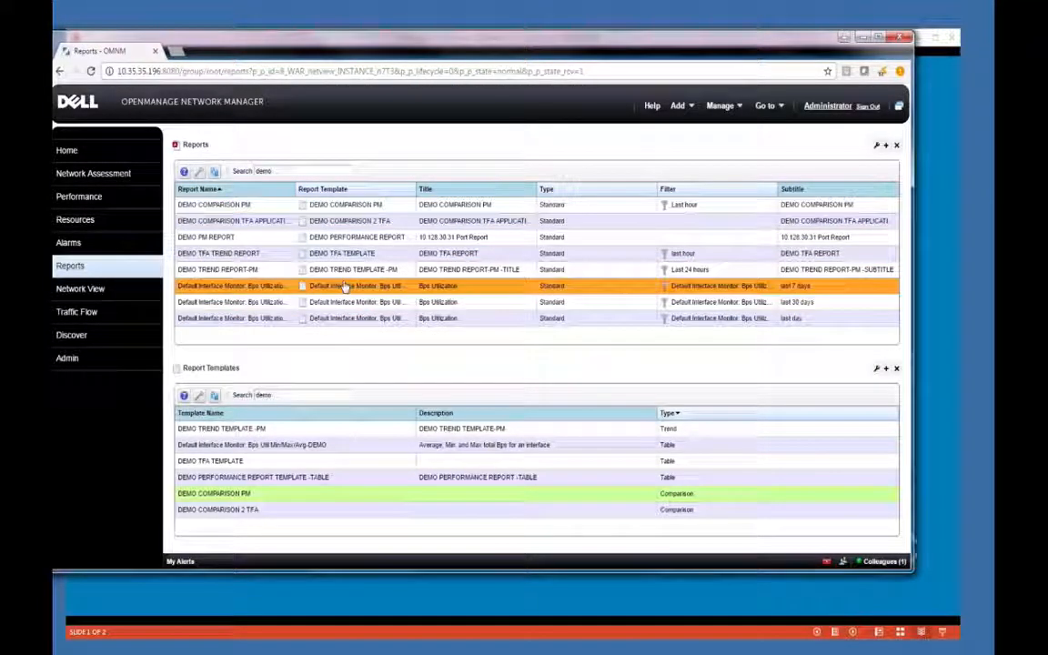
Execute the DEMO COMPARISON PM report and open the finished report from the alert history
left_click(357, 209)
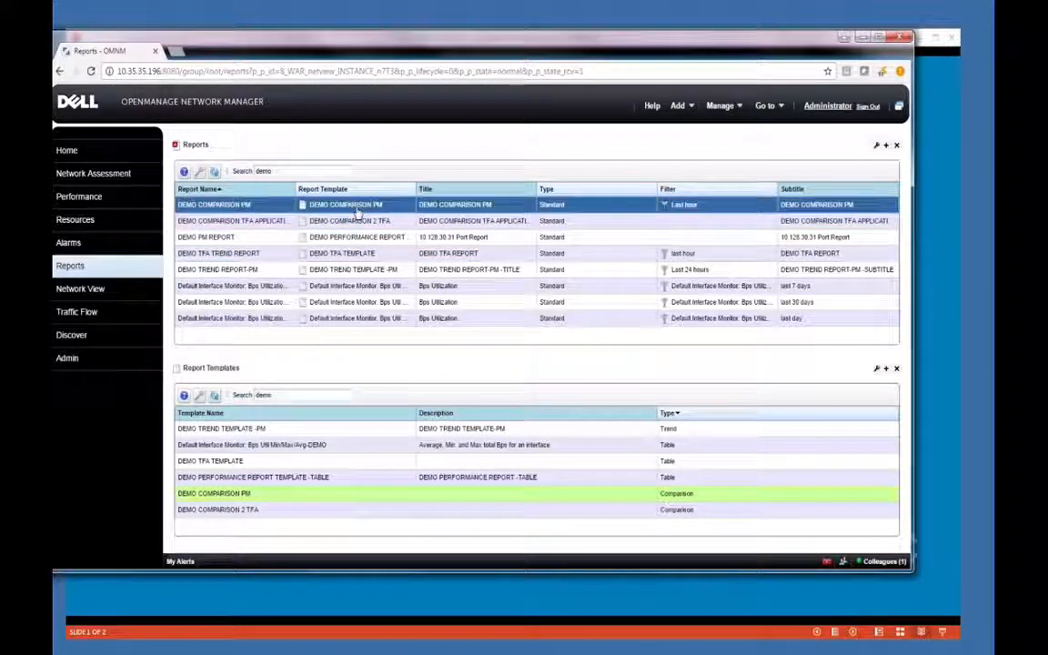
right_click(357, 211)
left_click(400, 264)
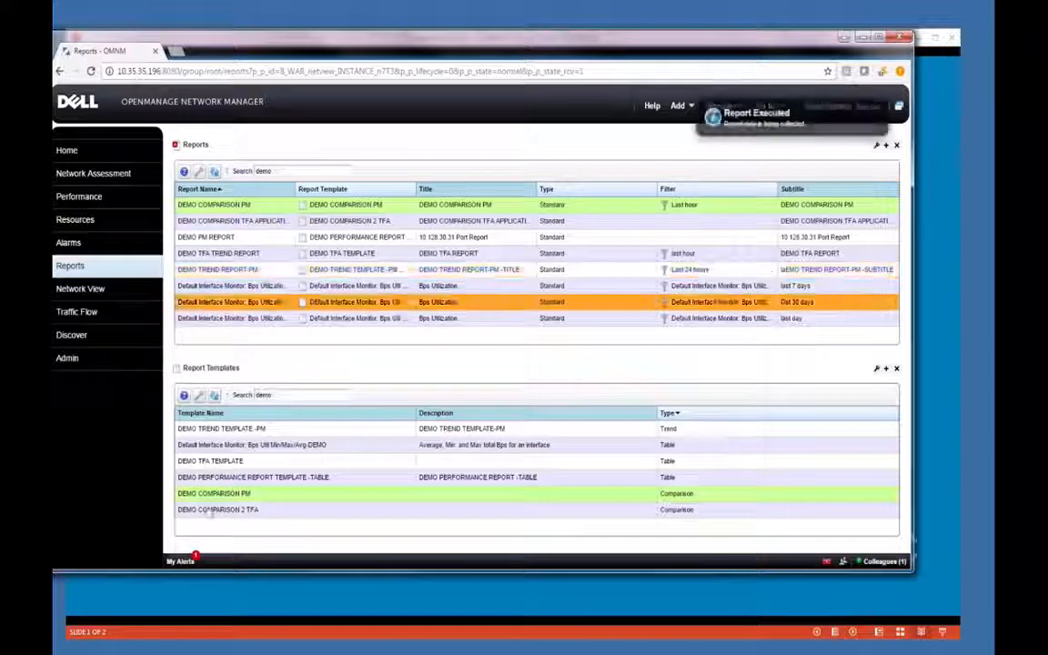
left_click(182, 561)
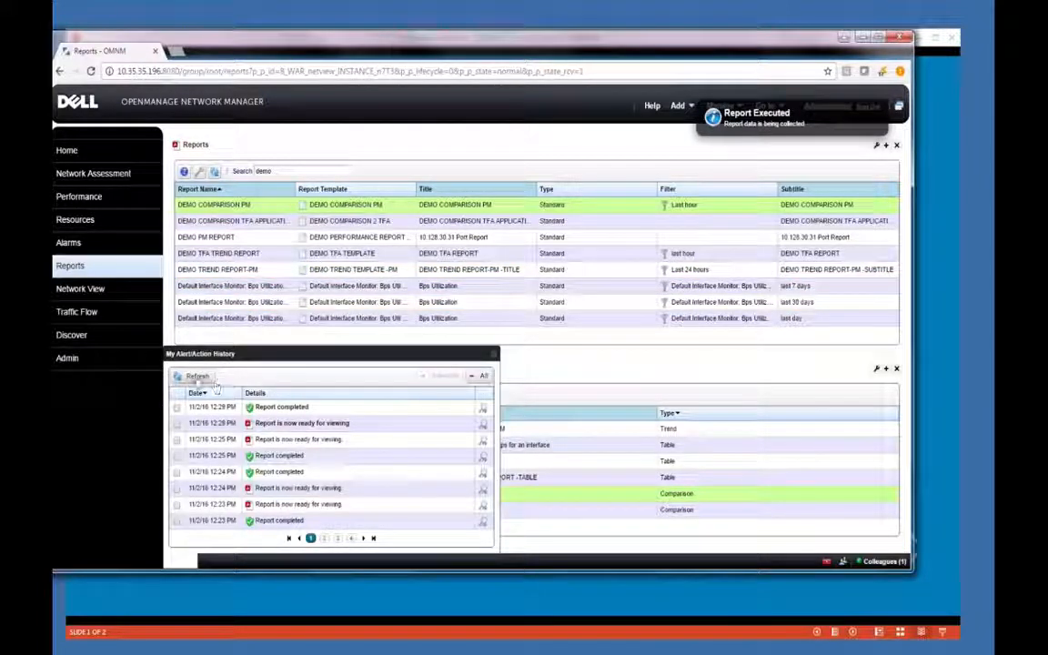
left_click(483, 440)
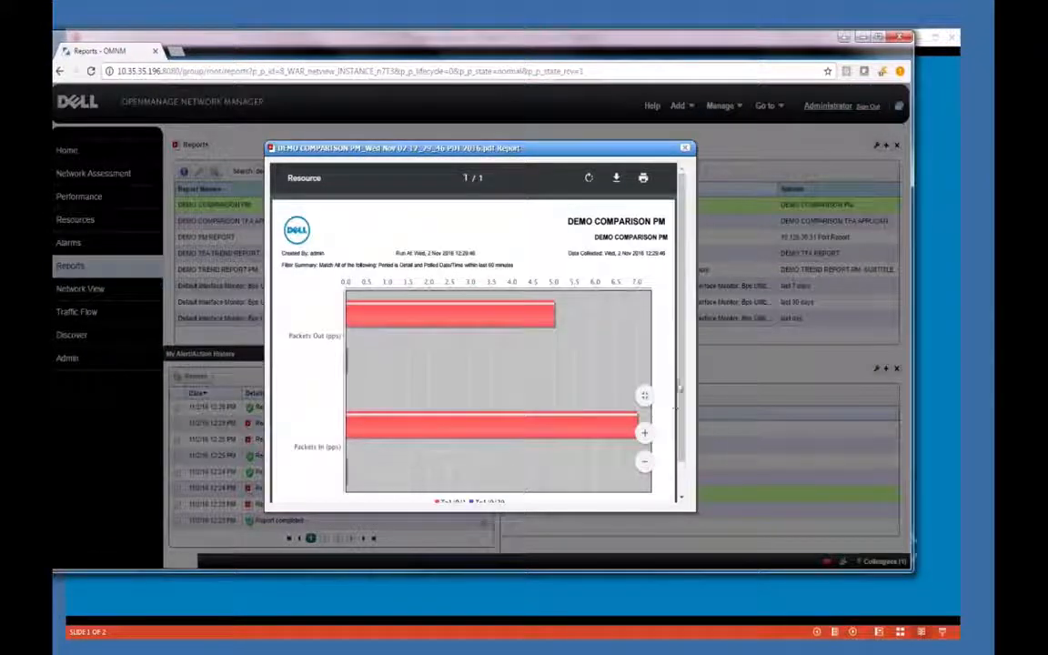
Examine the Packets Out and Packets In bars and the interface legend of the comparison report, and close it
scroll(676, 408, "down", 3)
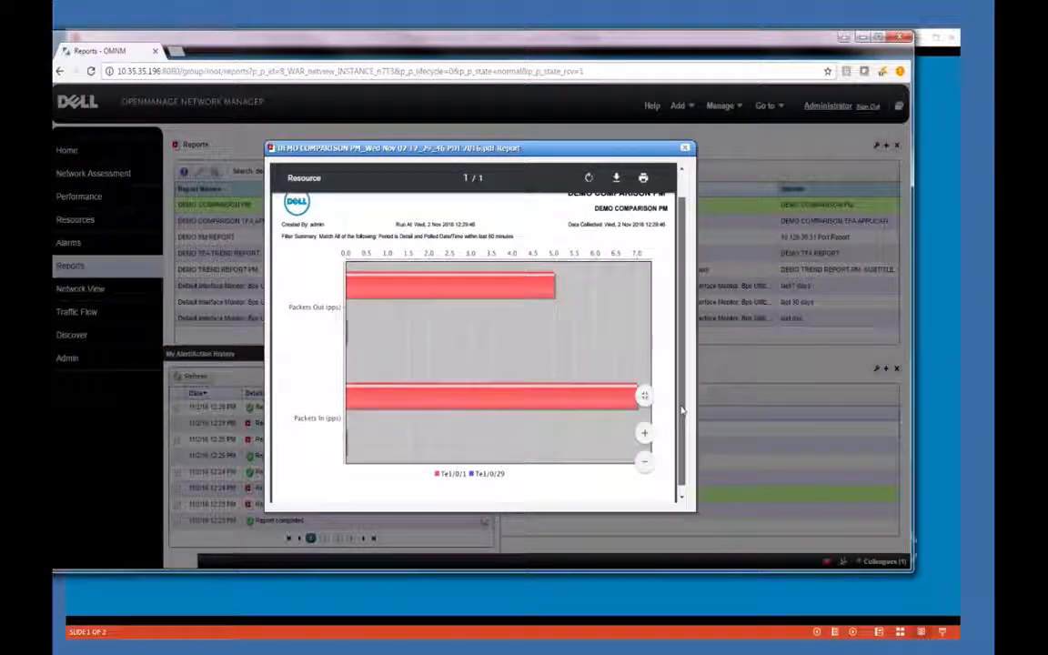
left_click_drag(682, 411, 684, 417)
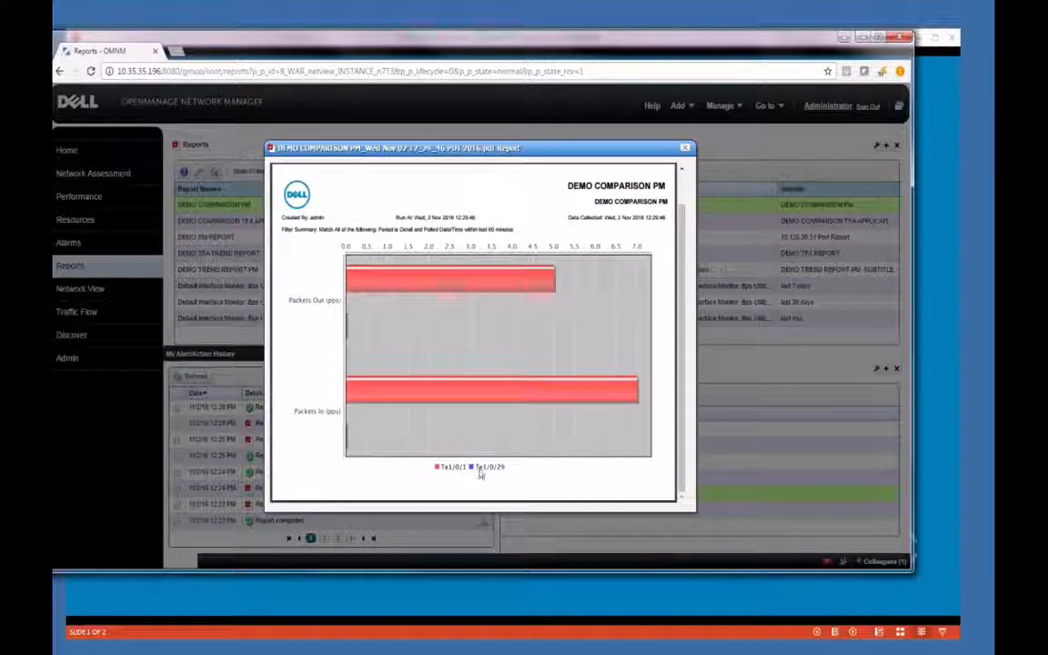
mouse_move(582, 355)
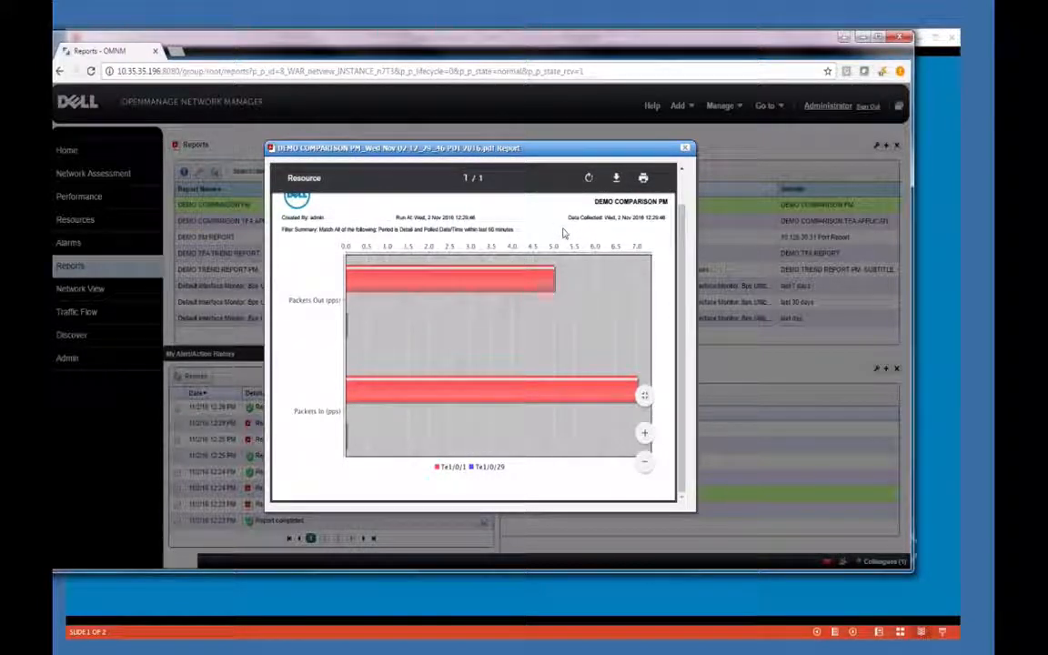
left_click(685, 149)
Execute the DEMO COMPARISON TFA APPLICATIONS report and open the finished report from the alert history
left_click(387, 209)
right_click(373, 223)
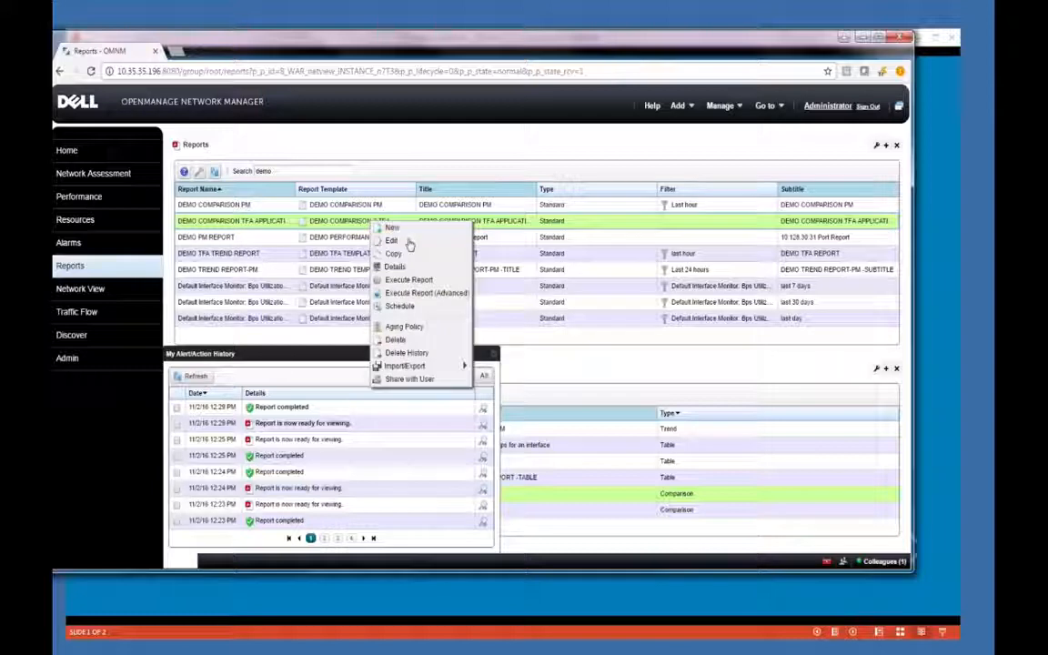
left_click(408, 280)
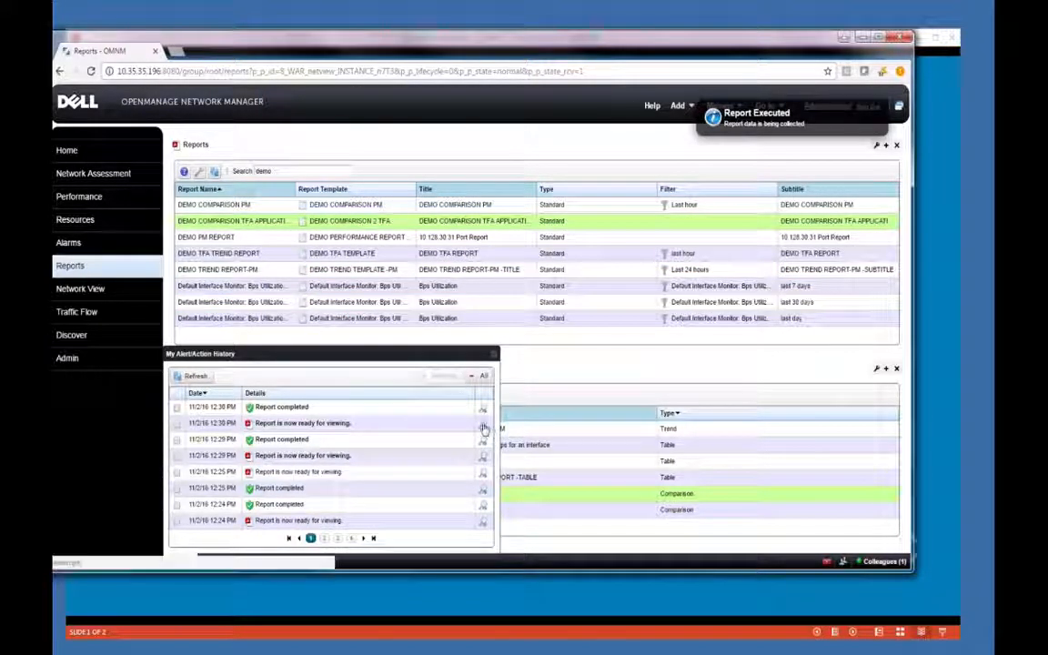
left_click(482, 423)
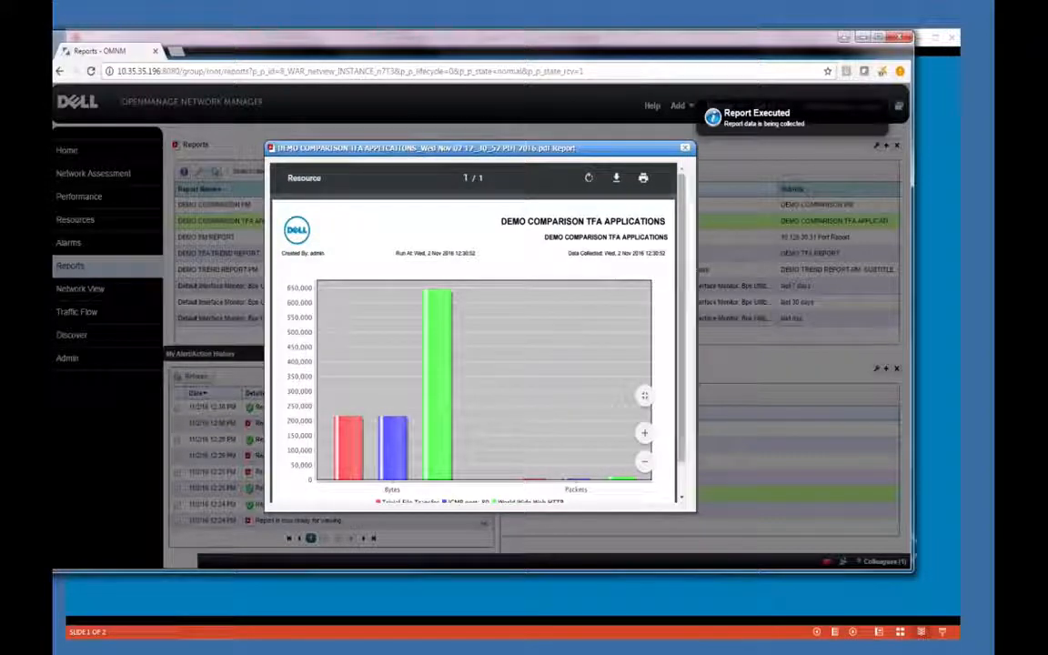
Examine the Bytes and Packets columns and the application legend of the report, and close it
mouse_move(683, 306)
left_mouse_down()
mouse_move(682, 335)
mouse_move(685, 324)
left_mouse_up()
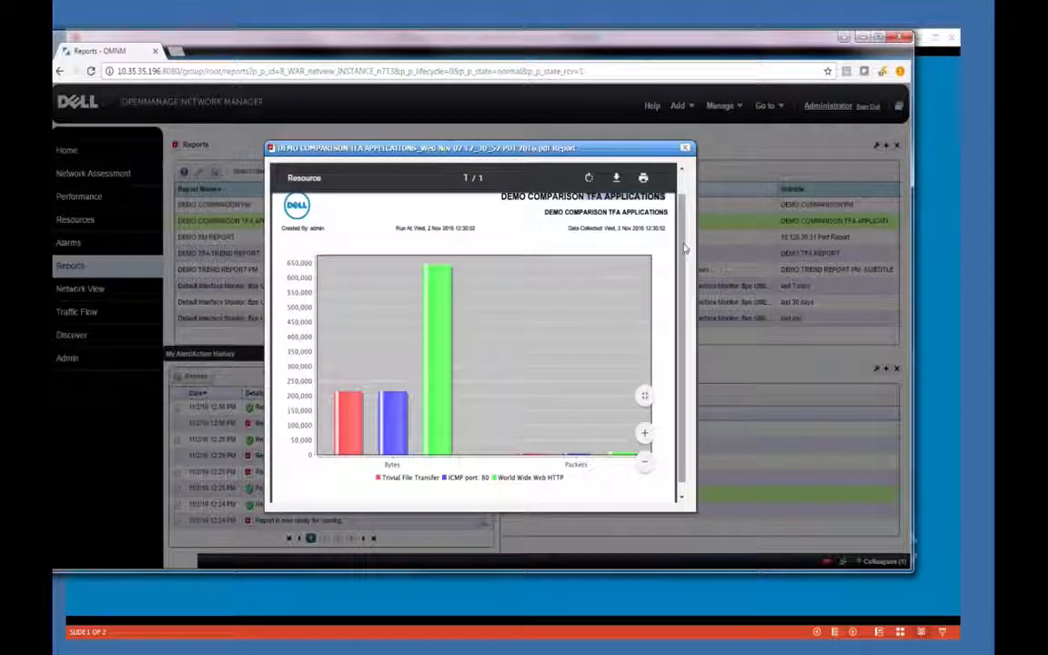
left_click_drag(684, 265, 714, 430)
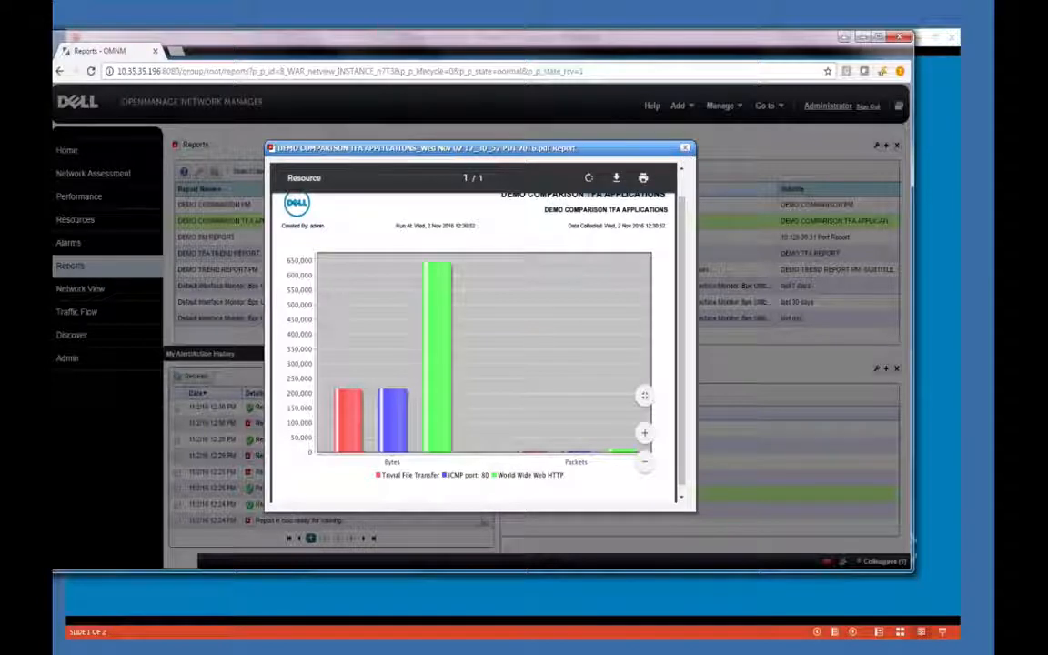
left_click(685, 147)
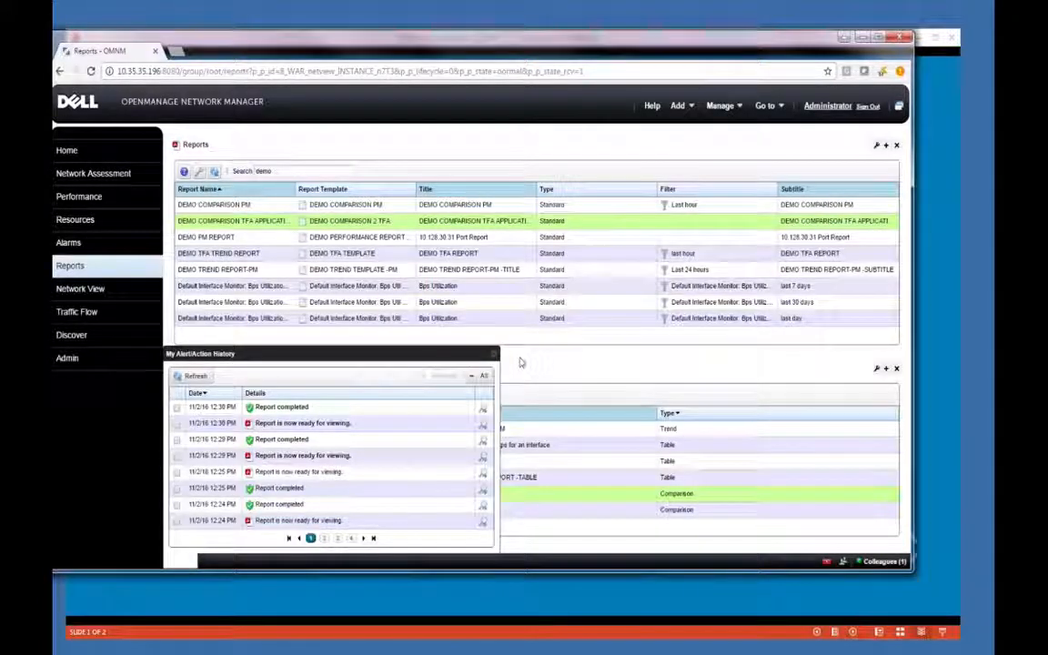
Reopen the finished DEMO COMPARISON TFA APPLICATIONS report, highlight its run date, and close it
left_click(483, 423)
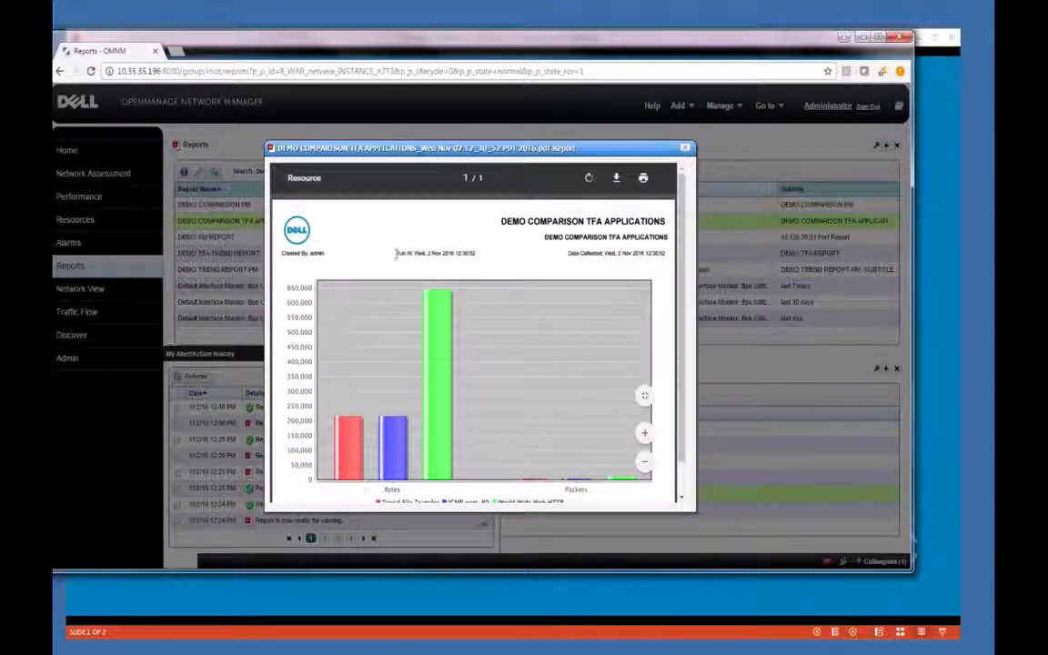
left_click_drag(396, 253, 478, 254)
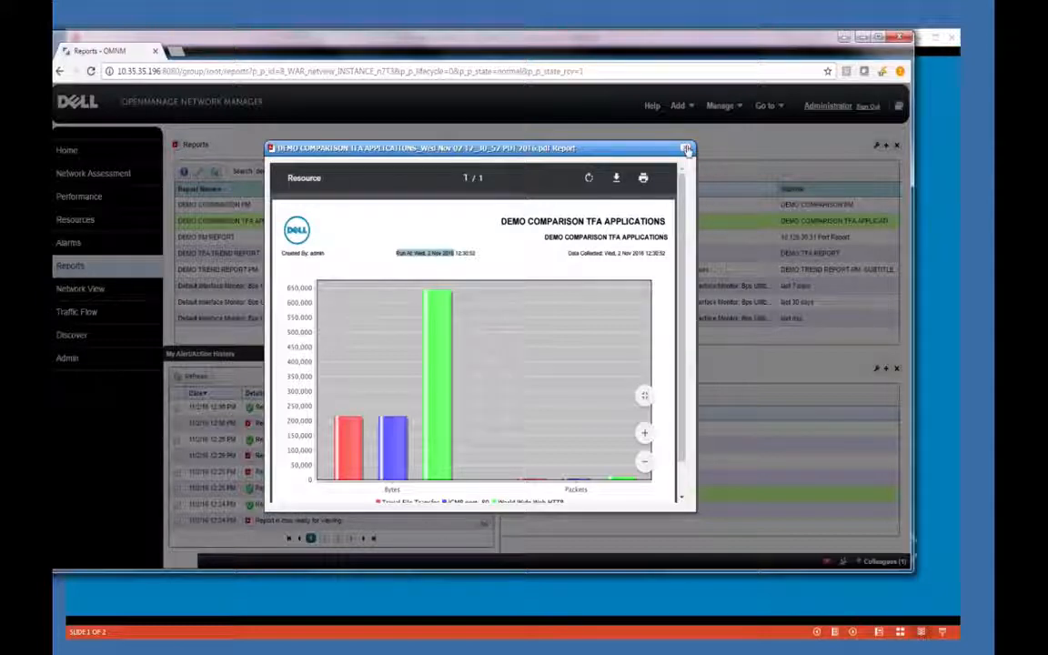
left_click(686, 149)
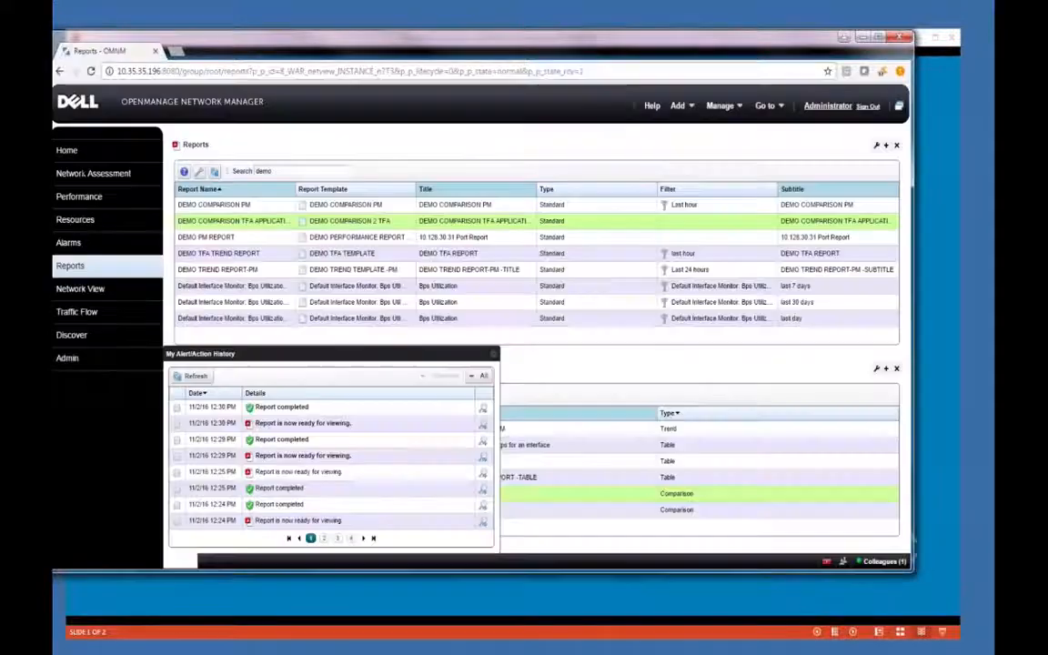
Open the DEMO COMPARISON TFA APPLICATIONS report for editing, check its general settings and the options for adding a filter, and close it unsaved
right_click(417, 220)
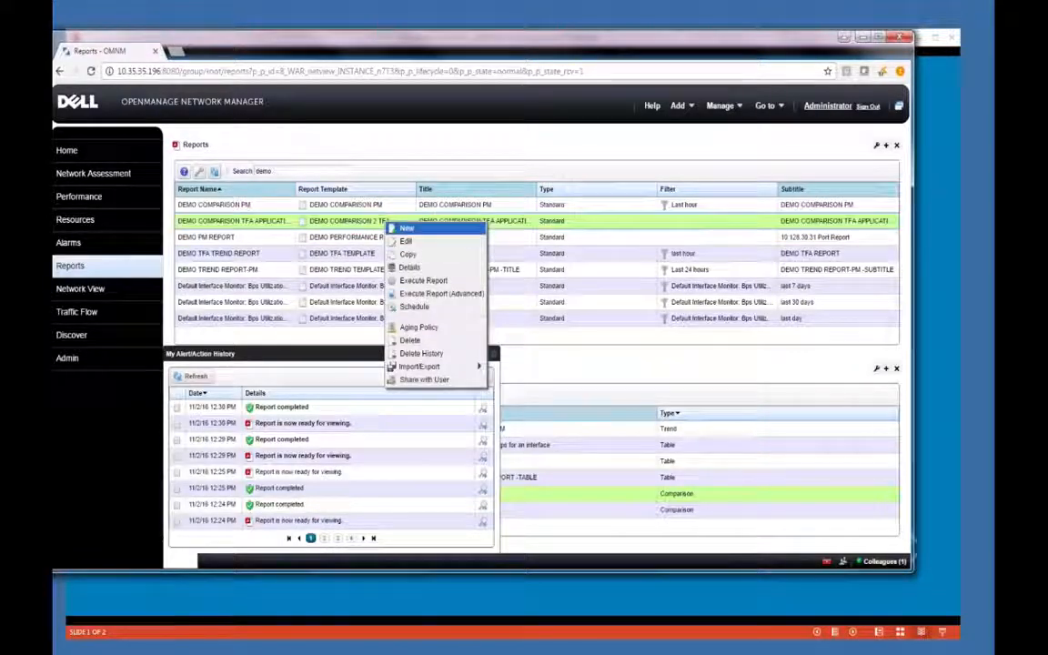
left_click(400, 241)
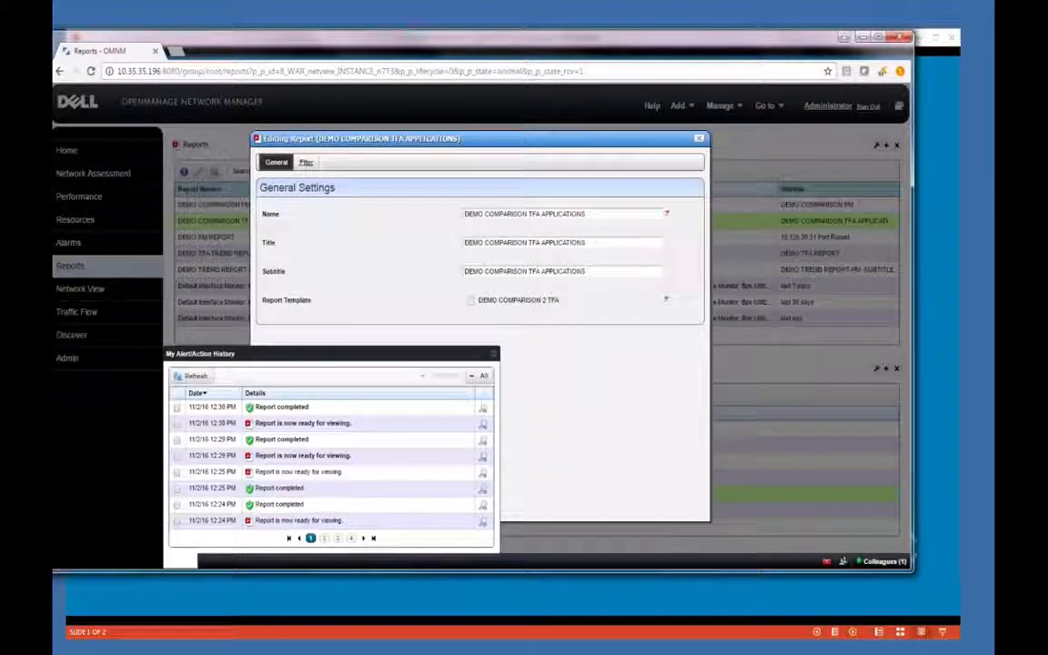
left_click(306, 163)
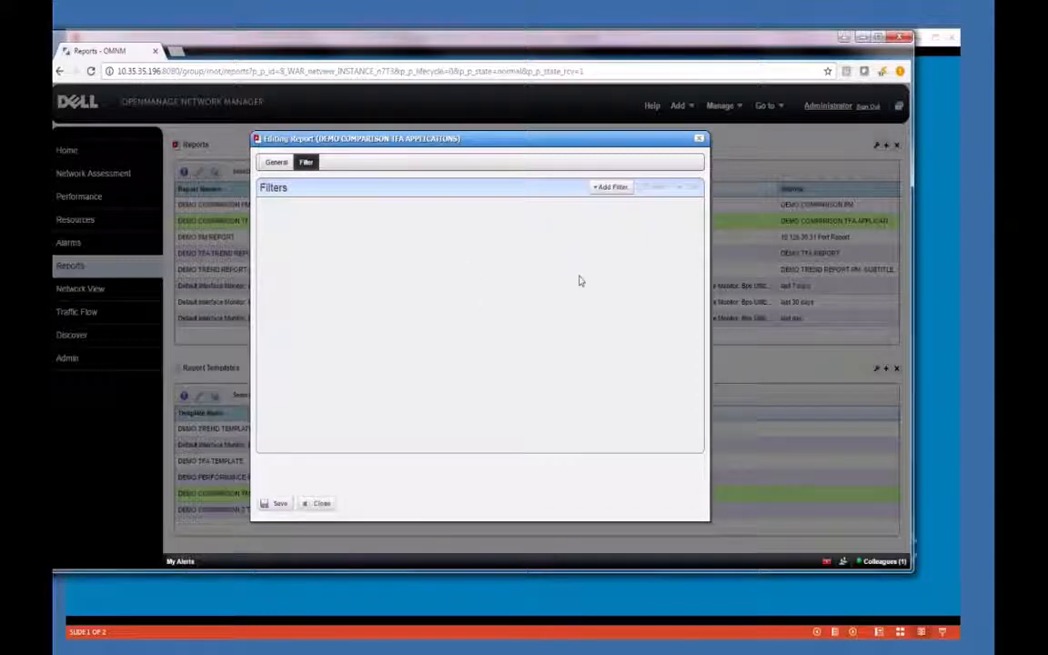
left_click(612, 189)
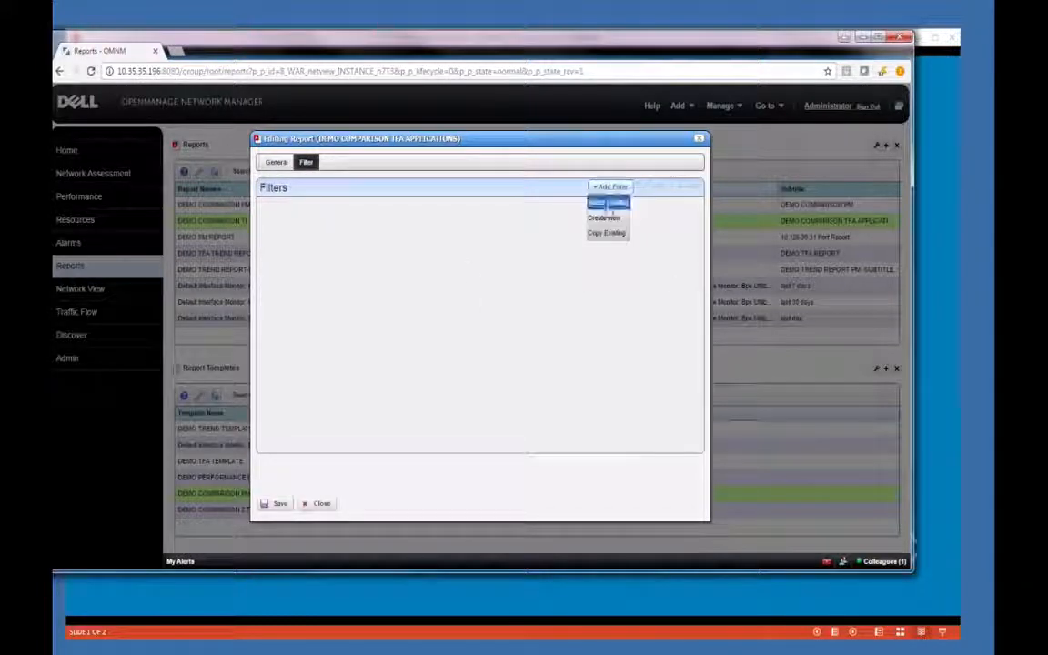
left_click(385, 281)
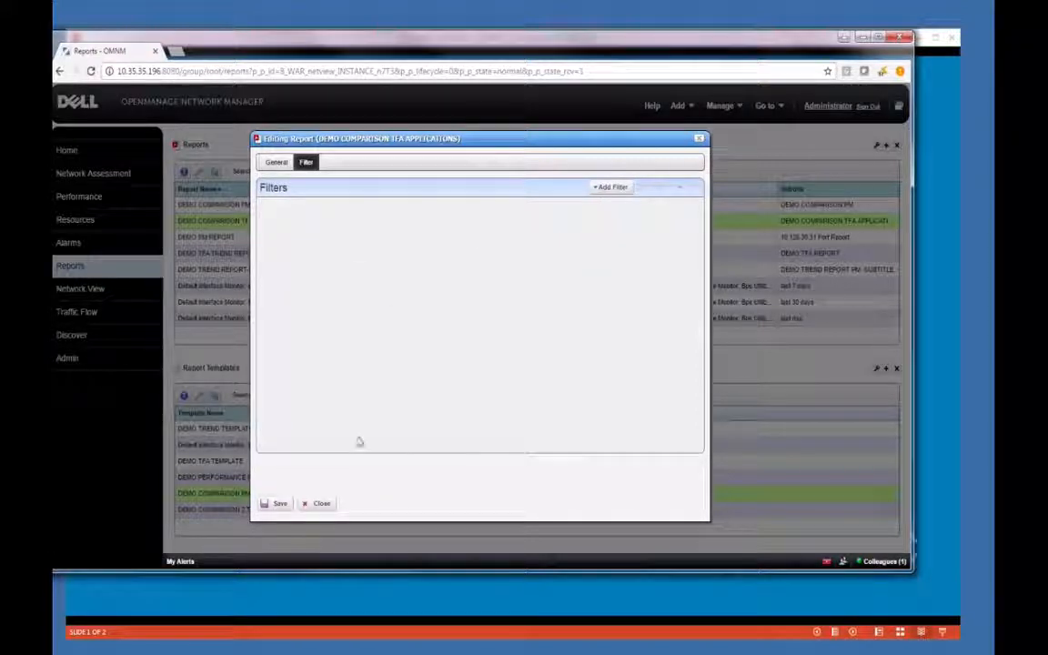
left_click(328, 504)
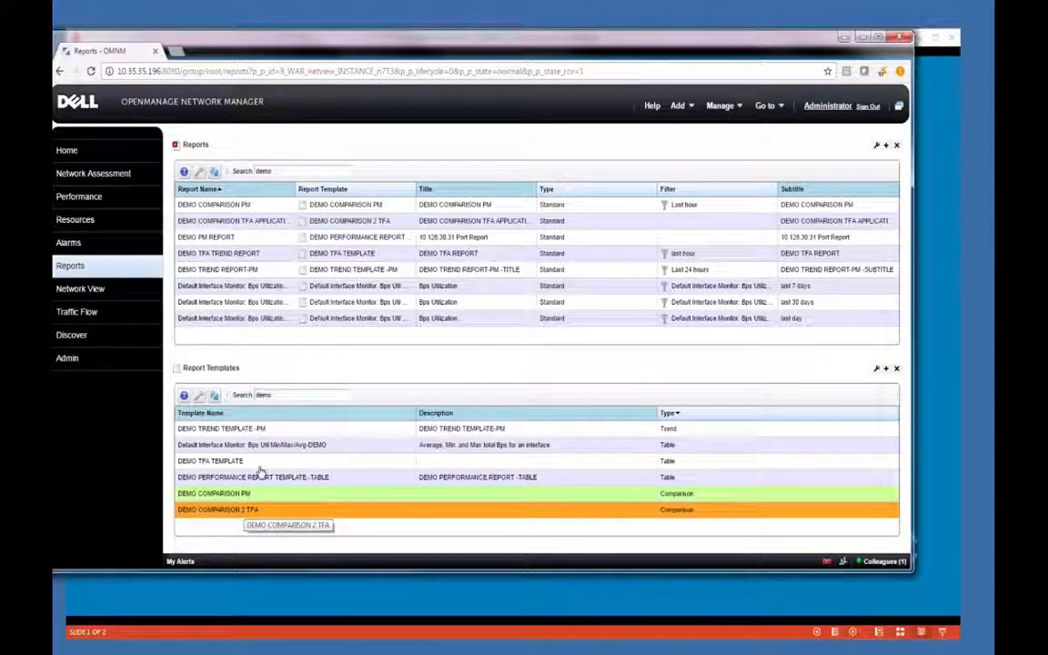
Open the DEMO COMPARISON 2 TFA template for editing, examine its general settings, inventory source columns and layout, and close it unsaved
left_click(246, 394)
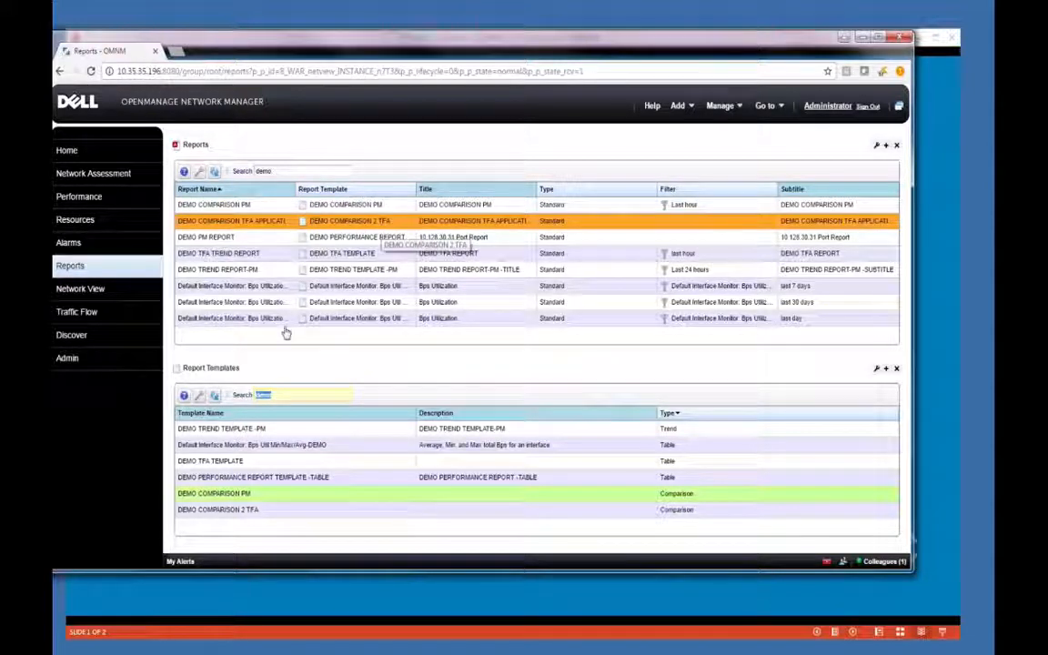
right_click(239, 513)
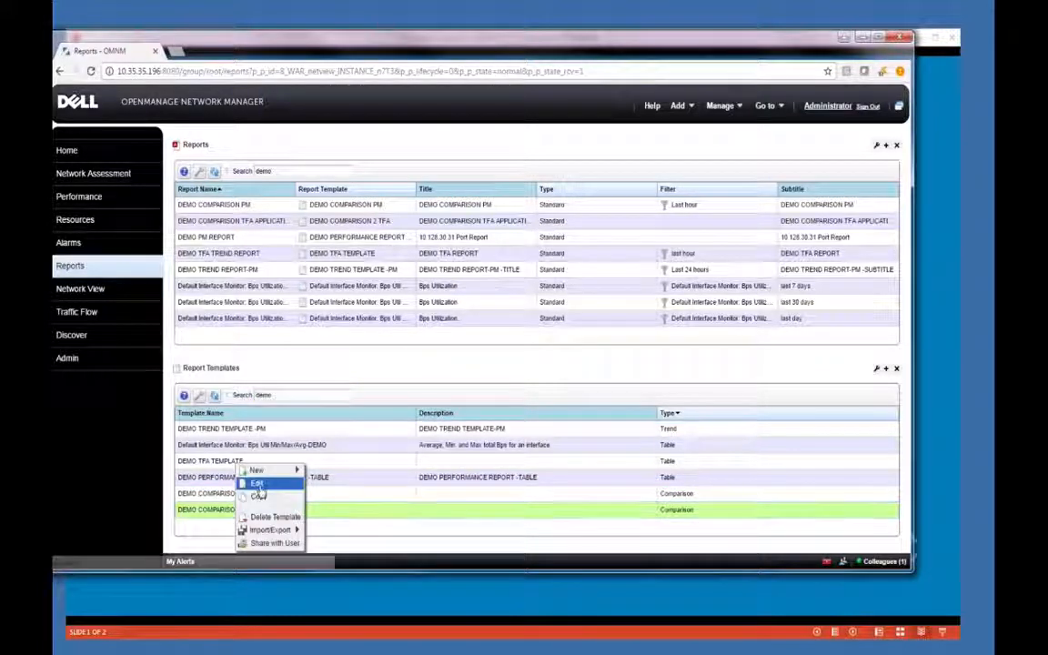
left_click(258, 483)
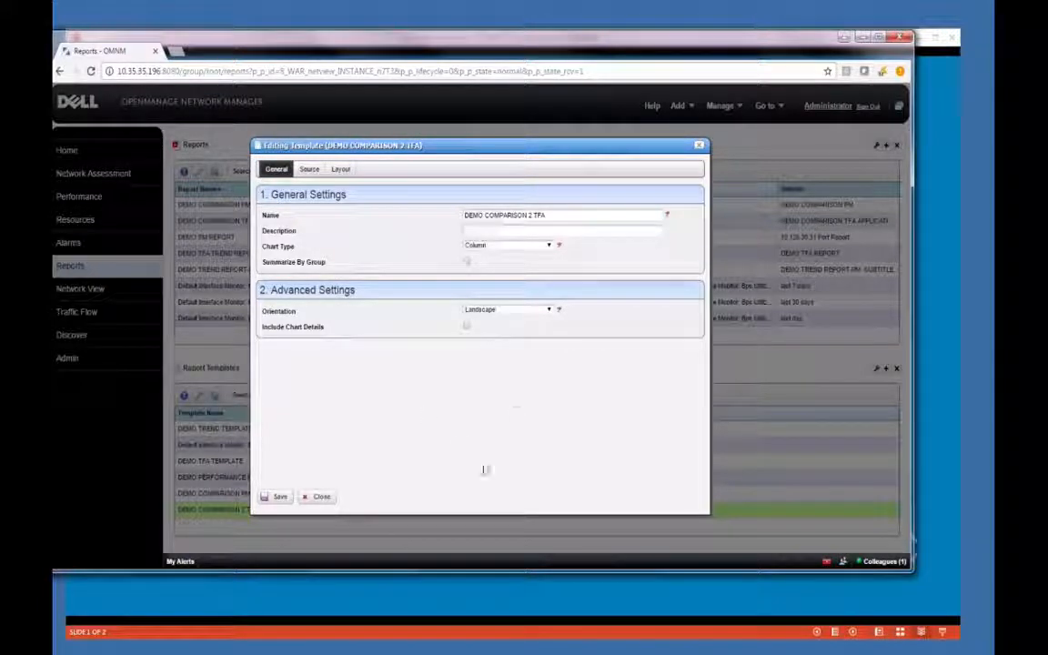
left_click(465, 325)
left_click(308, 170)
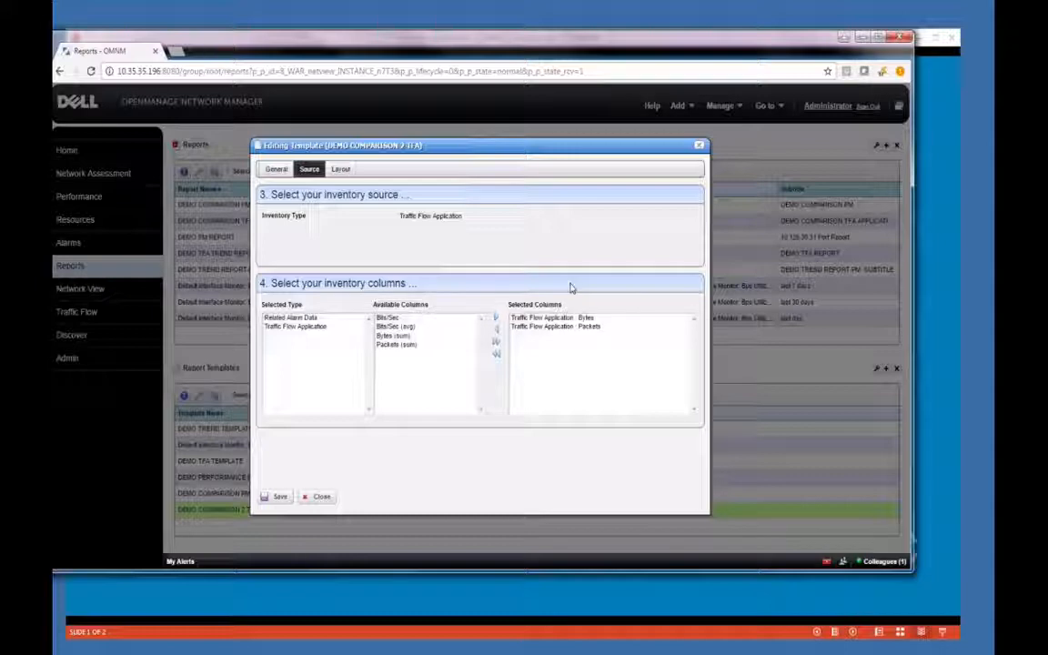
left_click(341, 171)
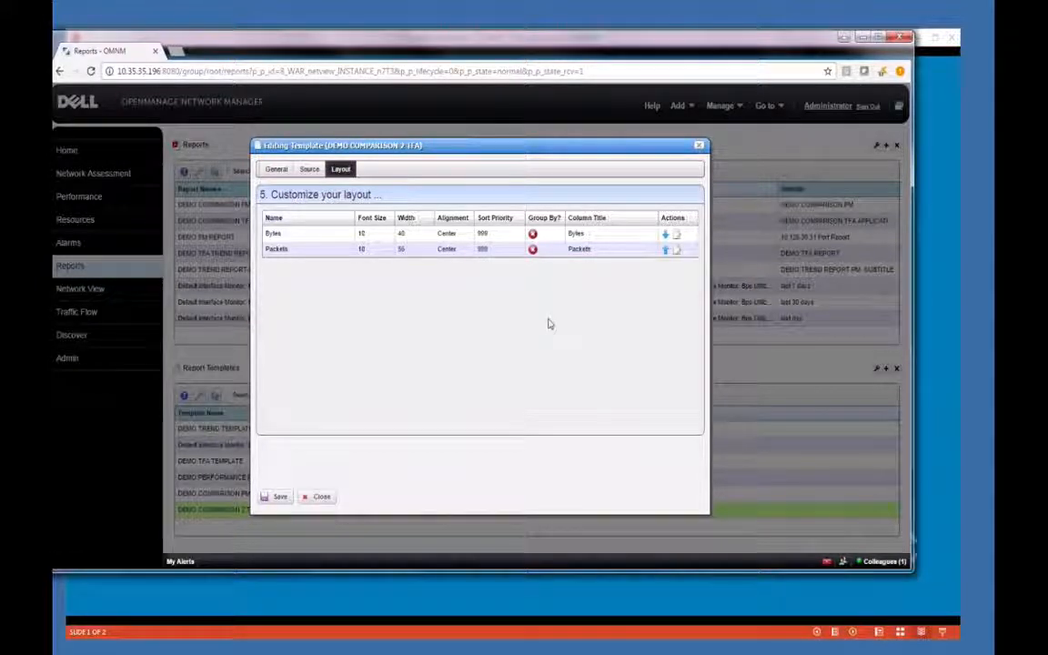
left_click(322, 498)
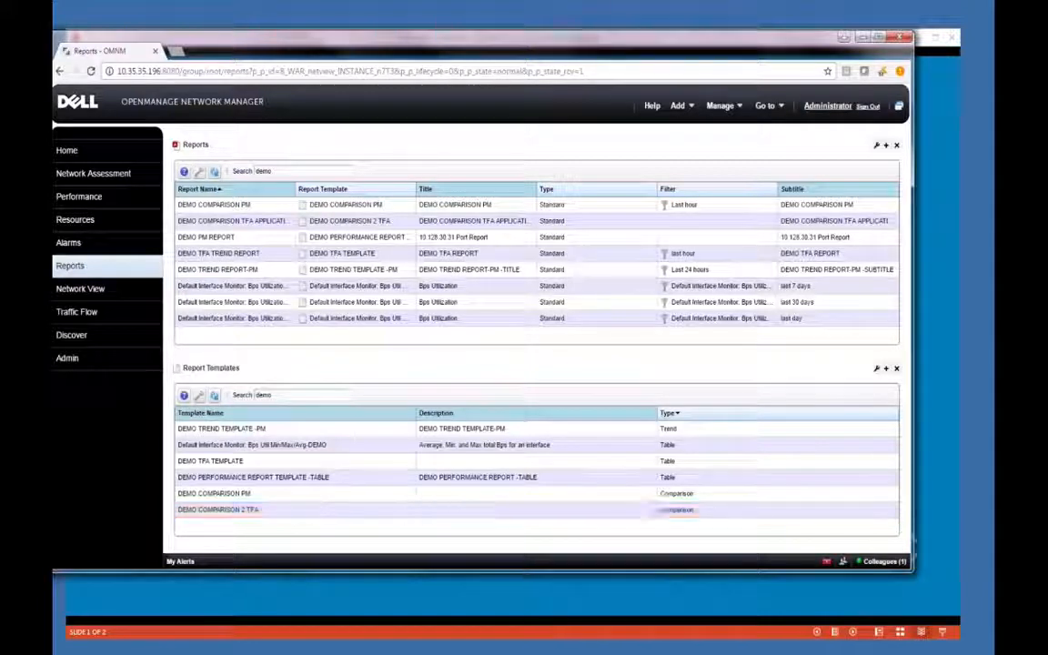
Open the alert and action history and view its third page of entries
left_click(182, 562)
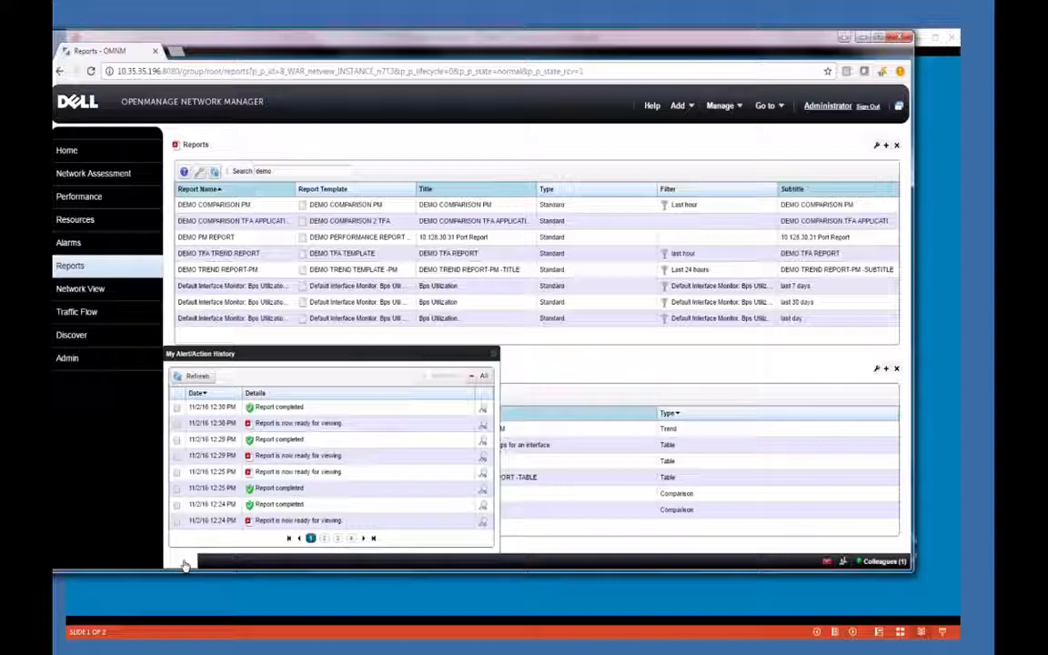
left_click(337, 538)
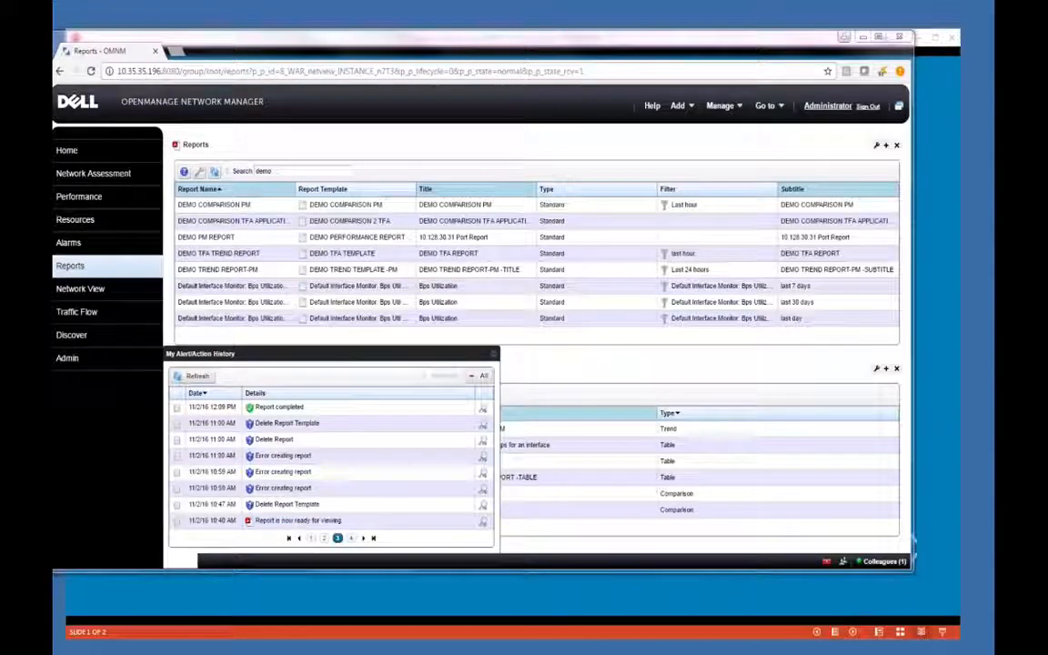
Switch to the user guide in Acrobat Reader, highlight the "Create a Traffic Flow Report" heading, and minimize the guide and the alert history
key("alt+Tab")
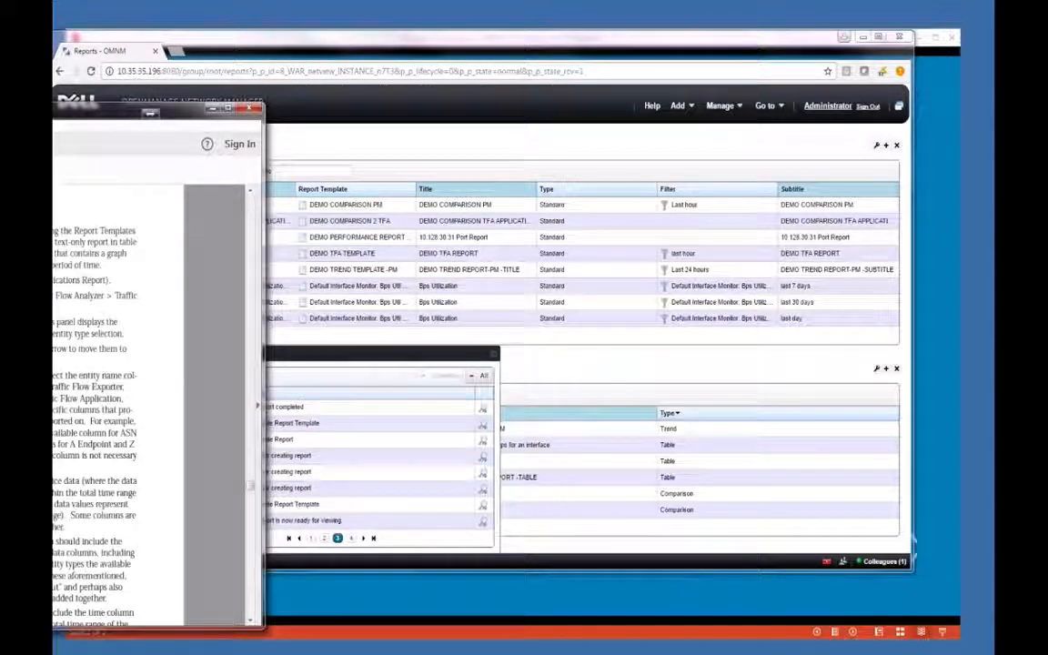
left_click_drag(55, 118, 415, 58)
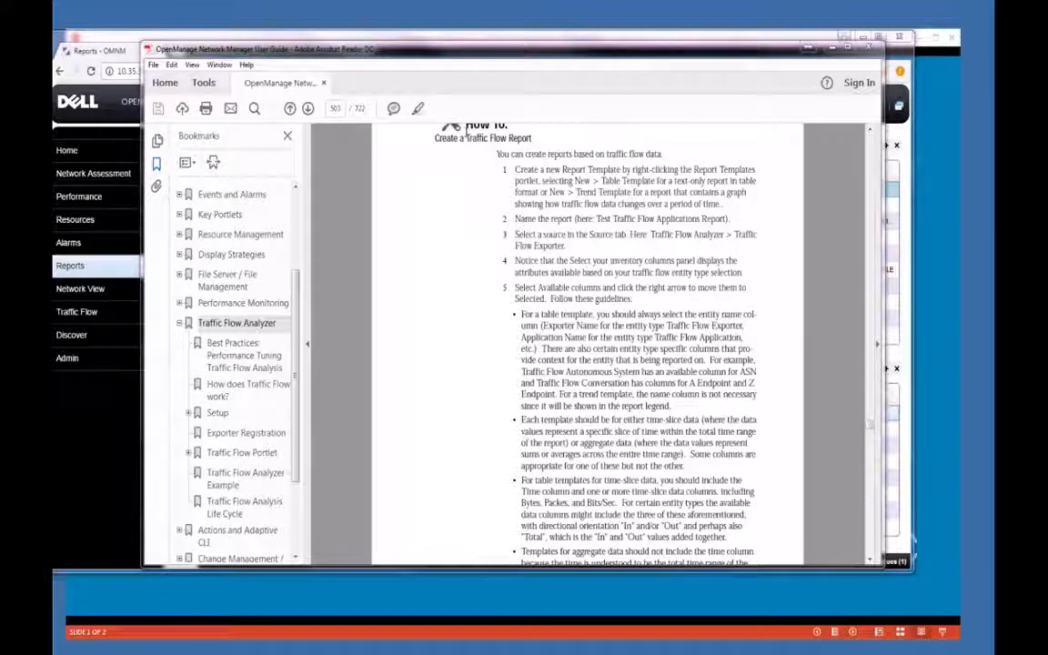
left_click_drag(429, 137, 537, 125)
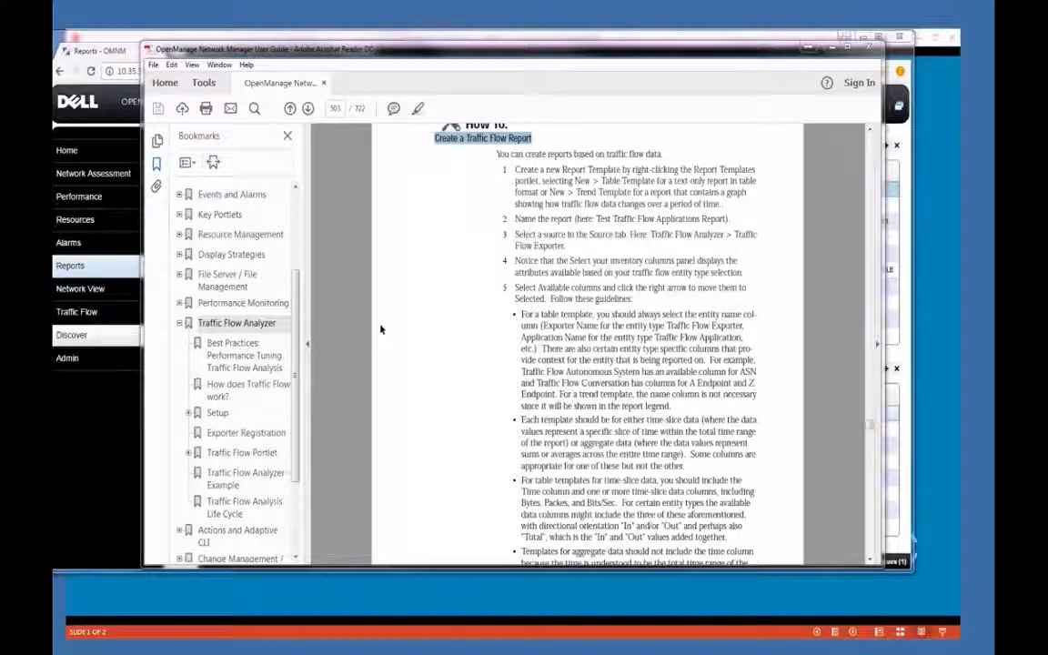
left_click(828, 50)
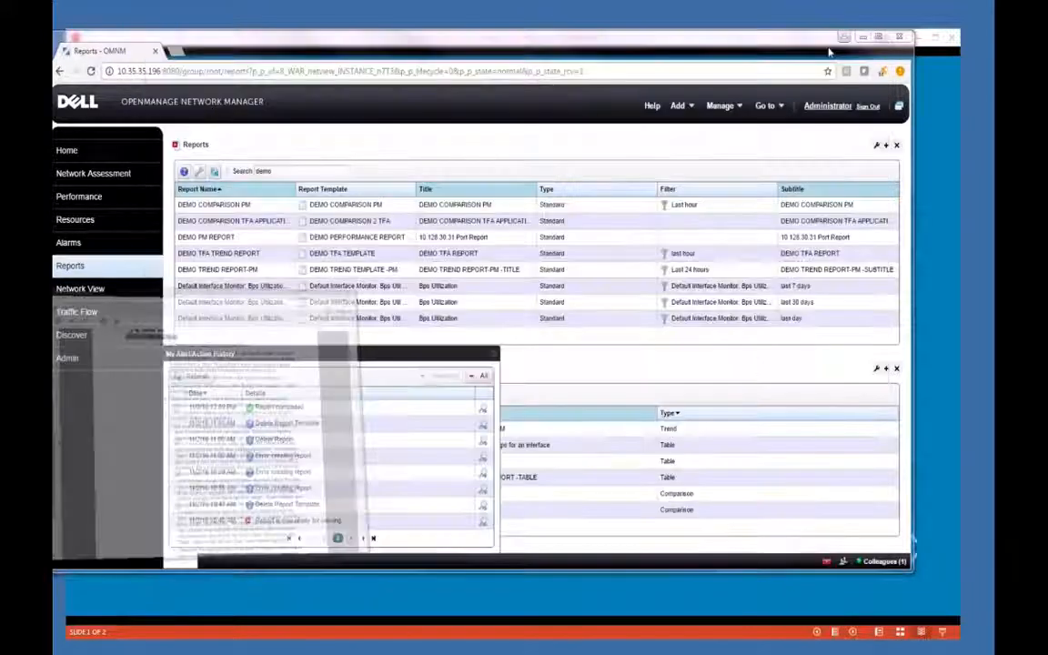
left_click(494, 356)
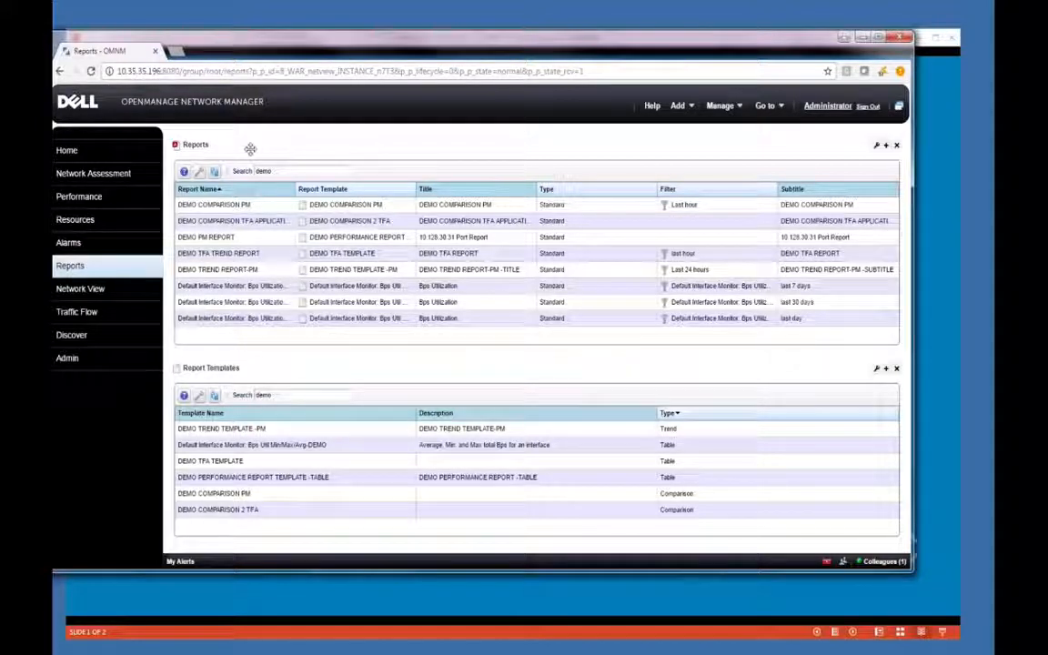
Open the online help for the Reports portlet, widen its window, and highlight the maximum report query size property and its performance note
left_click(184, 171)
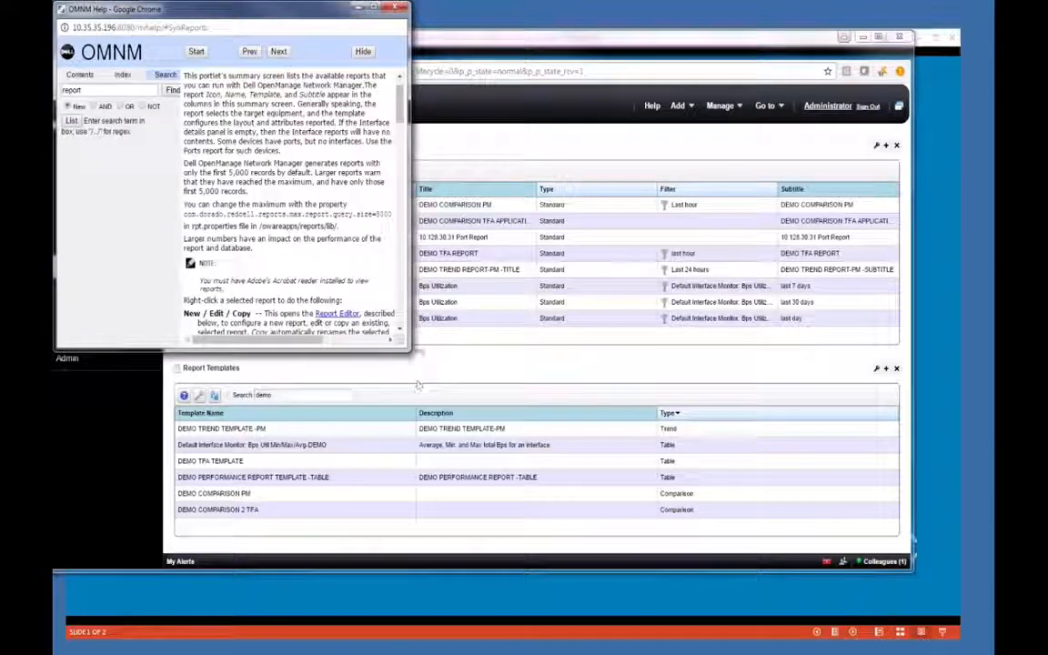
left_click_drag(417, 348, 909, 348)
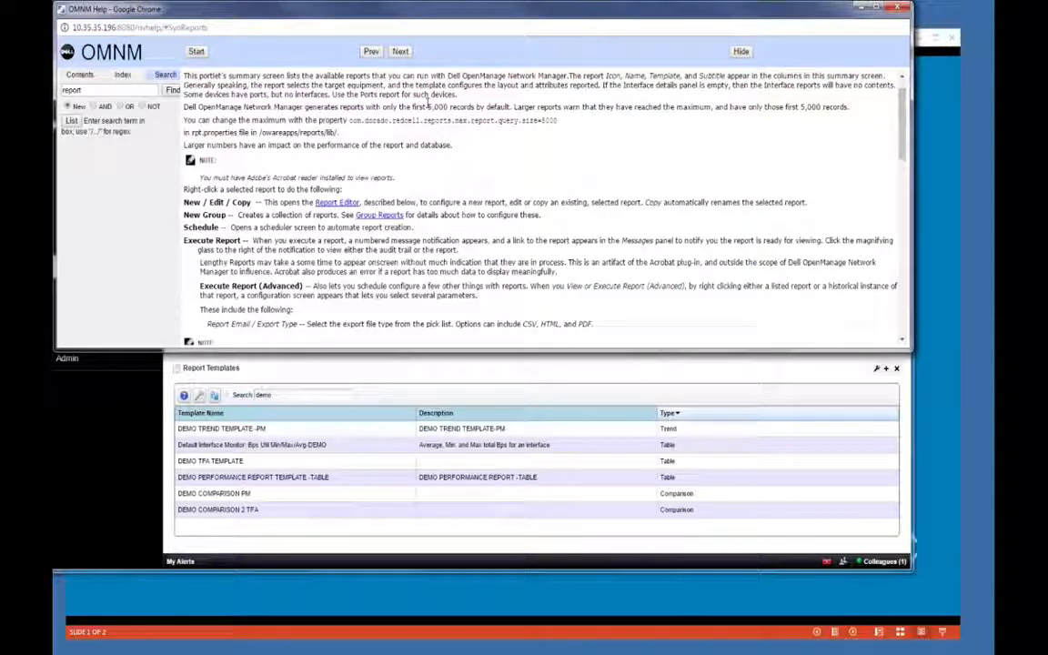
left_click_drag(269, 106, 351, 120)
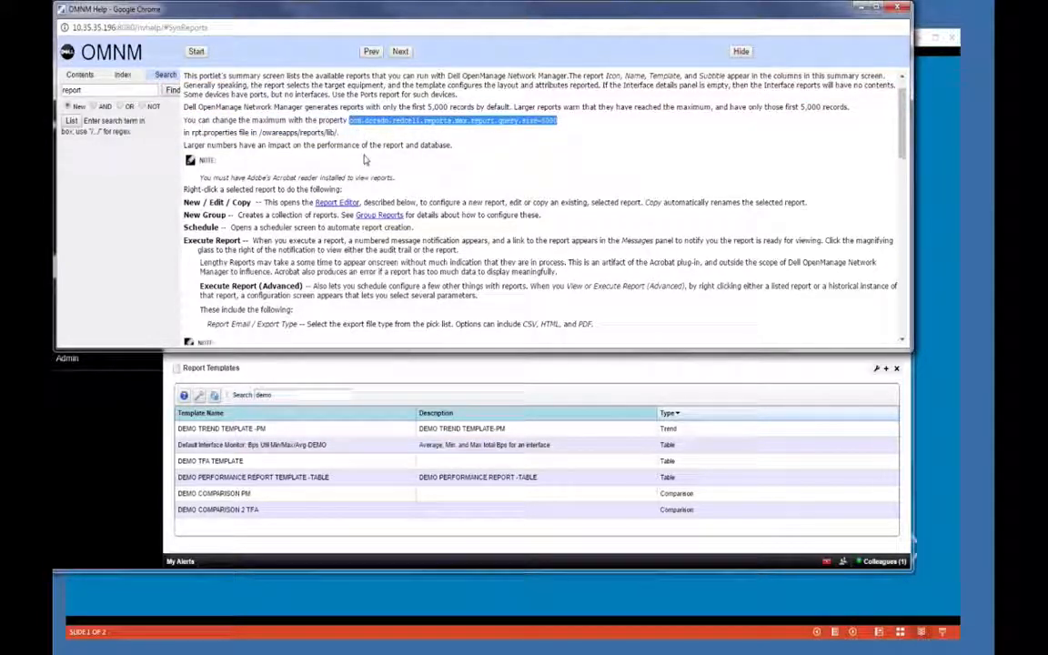
left_click_drag(452, 145, 184, 146)
left_click_drag(563, 126, 522, 120)
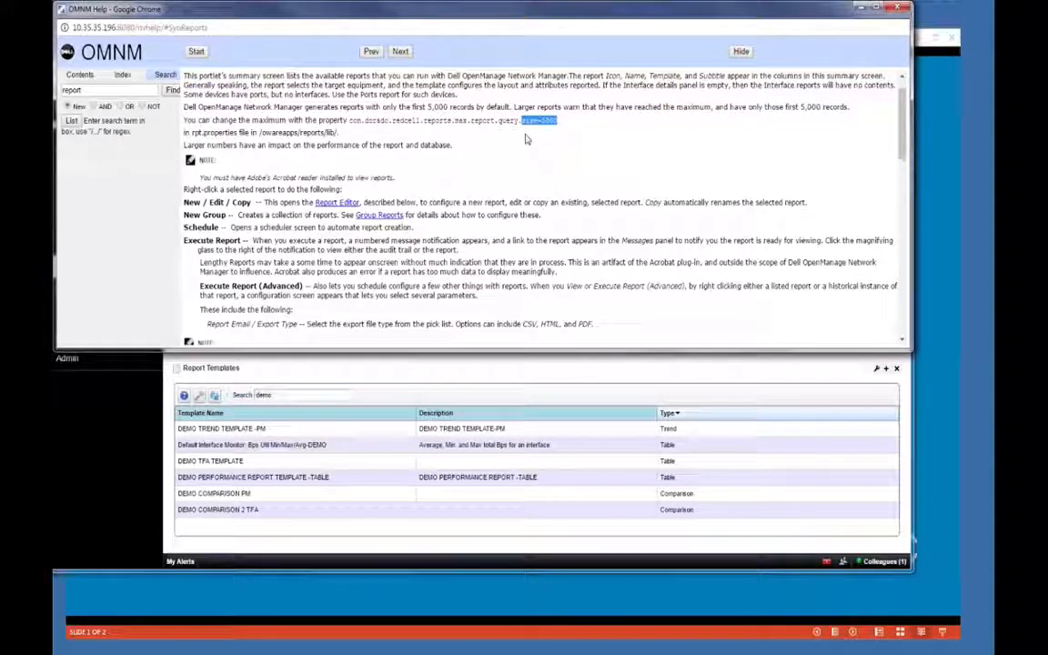
left_click(437, 160)
Highlight the full query size property, the rpt.properties file name and its /owareapps/reports/lib/ path in the help, and return to the Reports page
left_click_drag(348, 120, 556, 120)
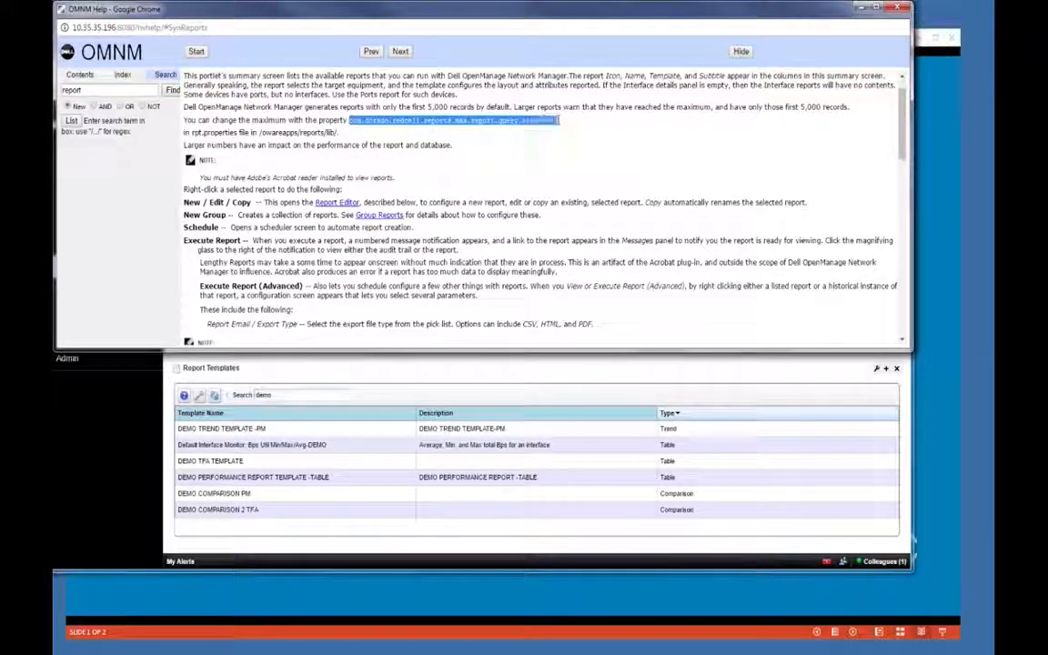
left_click_drag(339, 133, 289, 133)
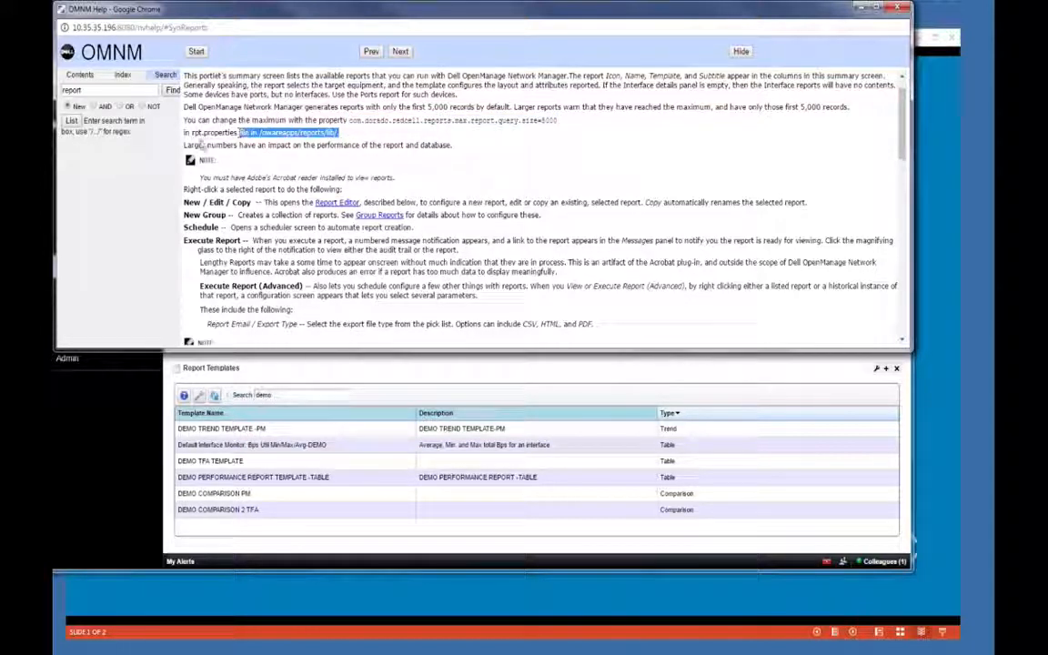
left_click_drag(188, 133, 236, 132)
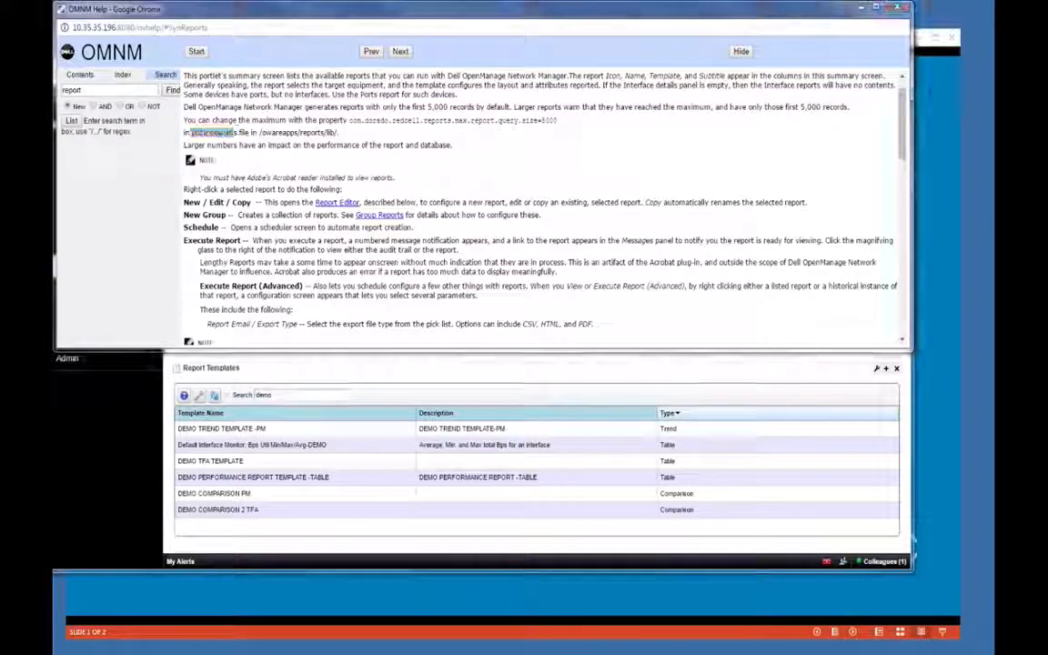
left_click(208, 476)
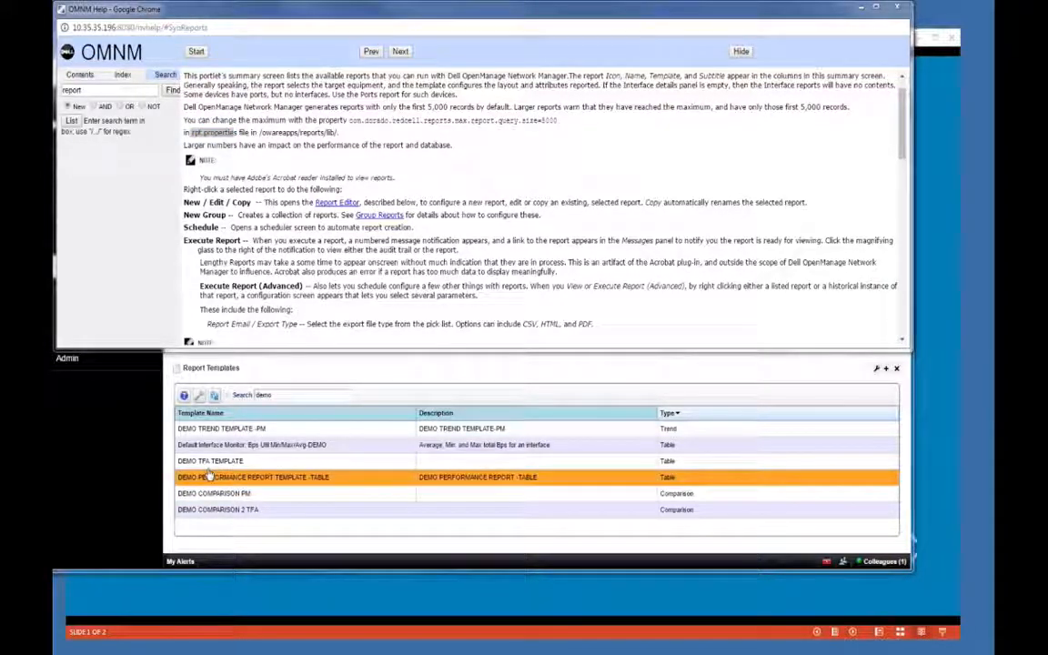
left_click(439, 370)
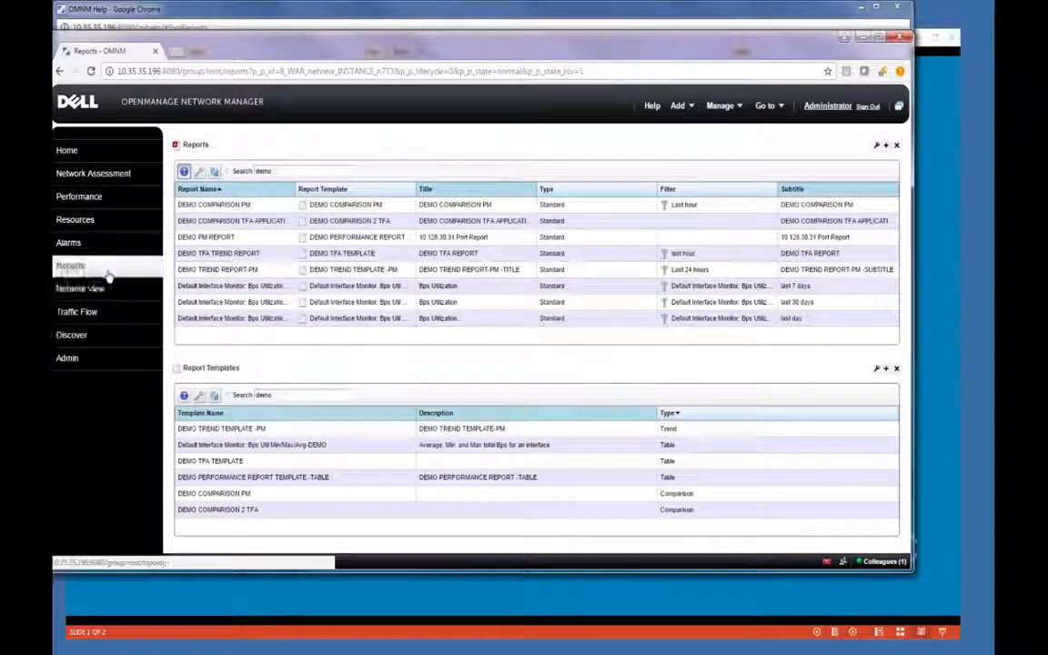
Open the Actions page under Resources and search the actions list for "report"
left_click(96, 242)
left_click(91, 220)
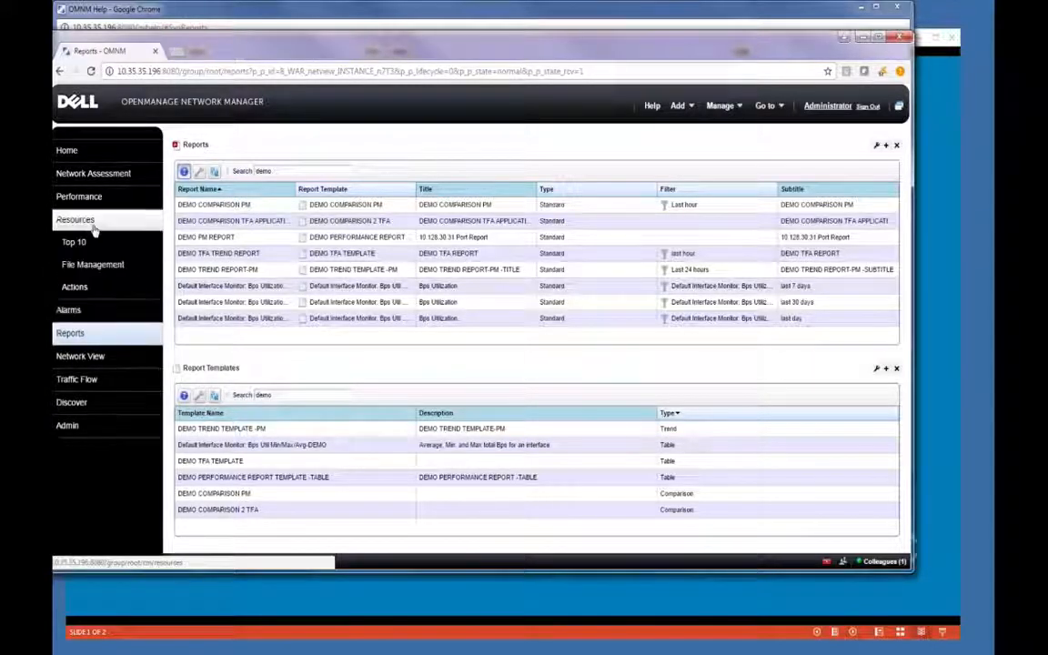
left_click(75, 286)
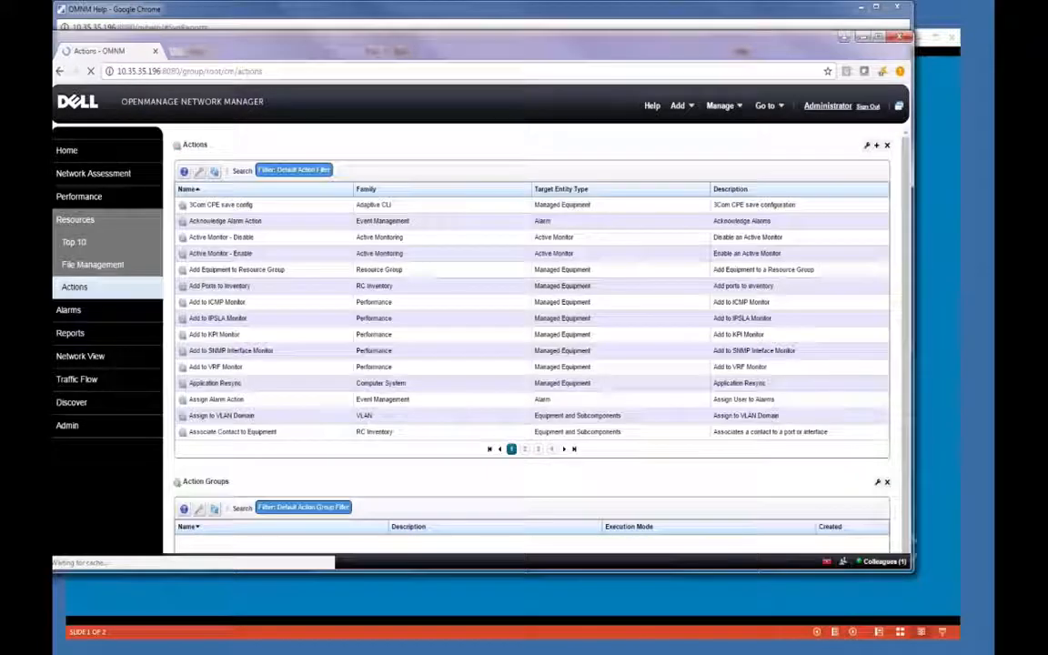
left_click(248, 178)
type("report")
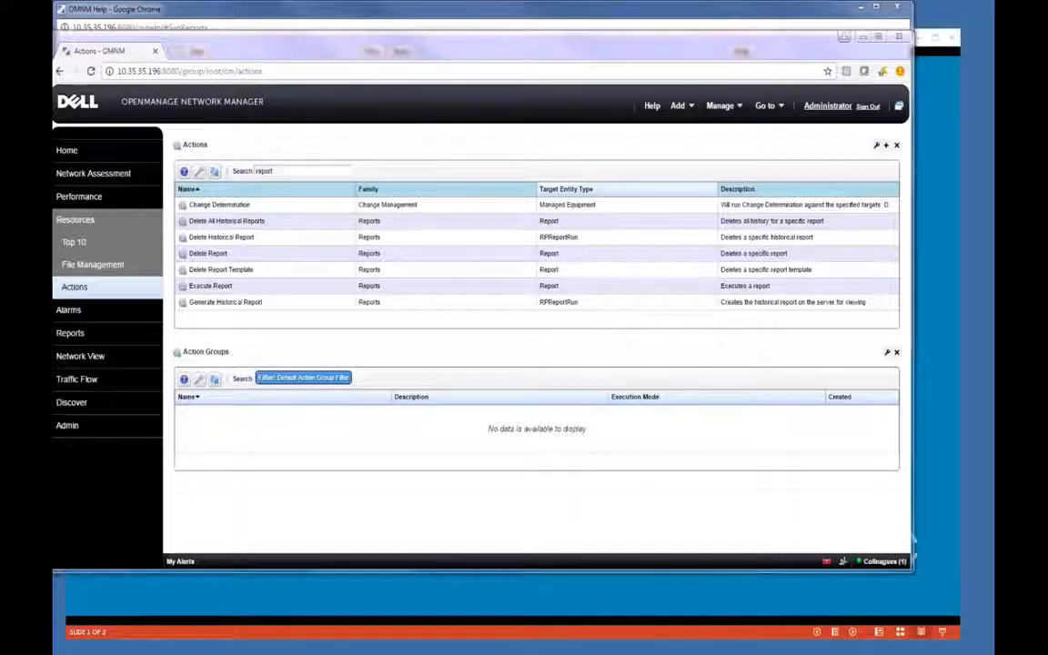
Switch to the PowerPoint presentation and advance it to the closing thank-you slide
left_click(931, 173)
left_click(932, 172)
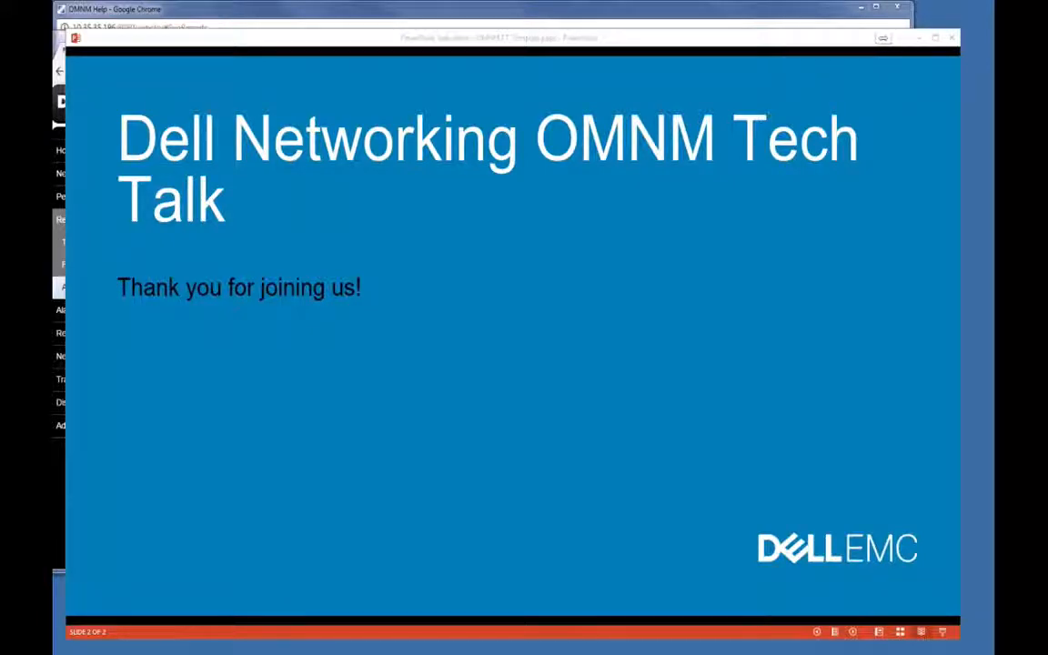
Switch back to OpenManage Network Manager and open the advanced execution parameters of the Brocade Port Zone Membership Report on the Reports page
key("alt+Tab")
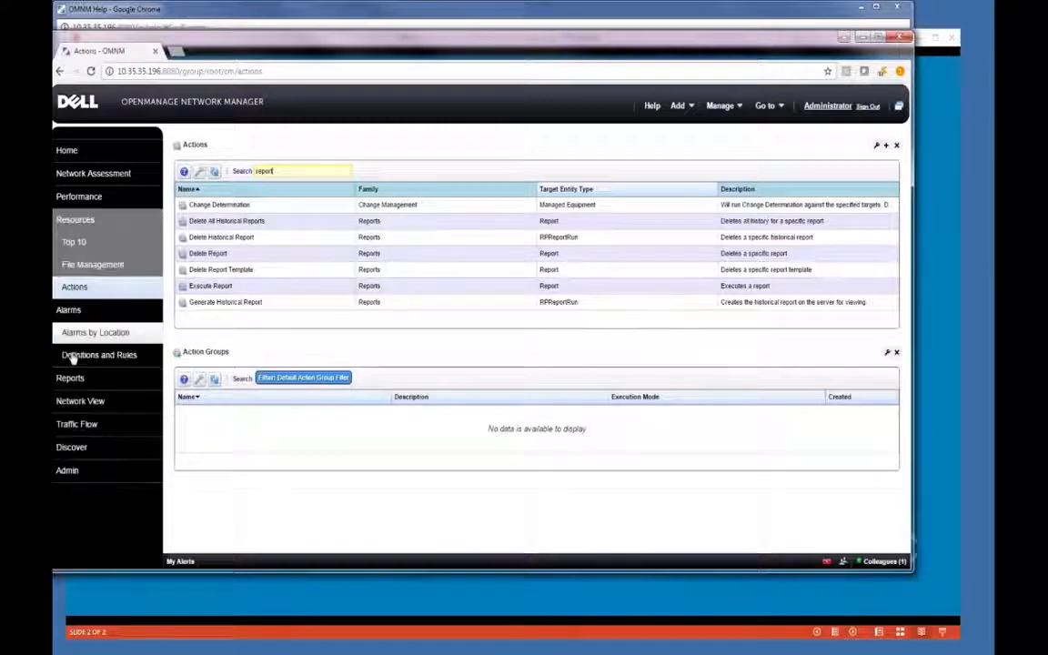
left_click(70, 333)
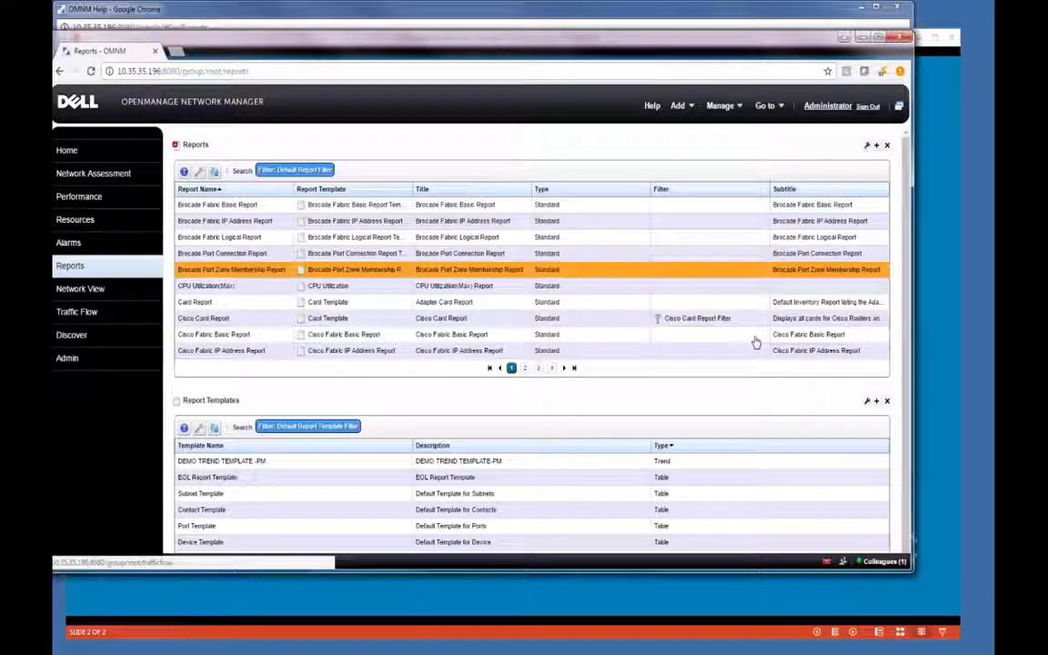
right_click(363, 270)
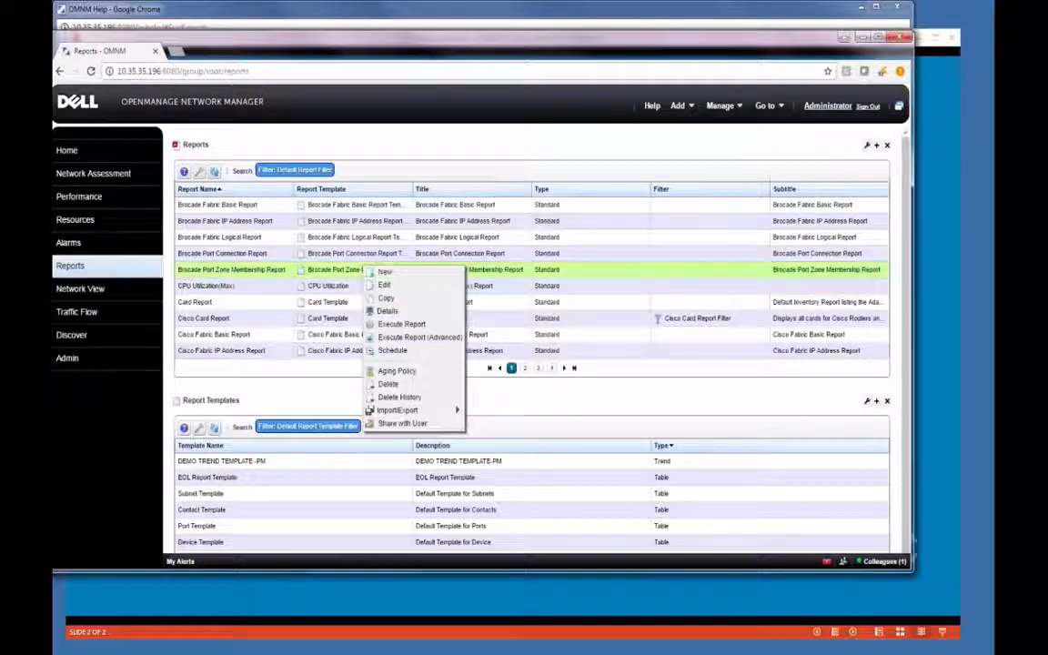
left_click(414, 337)
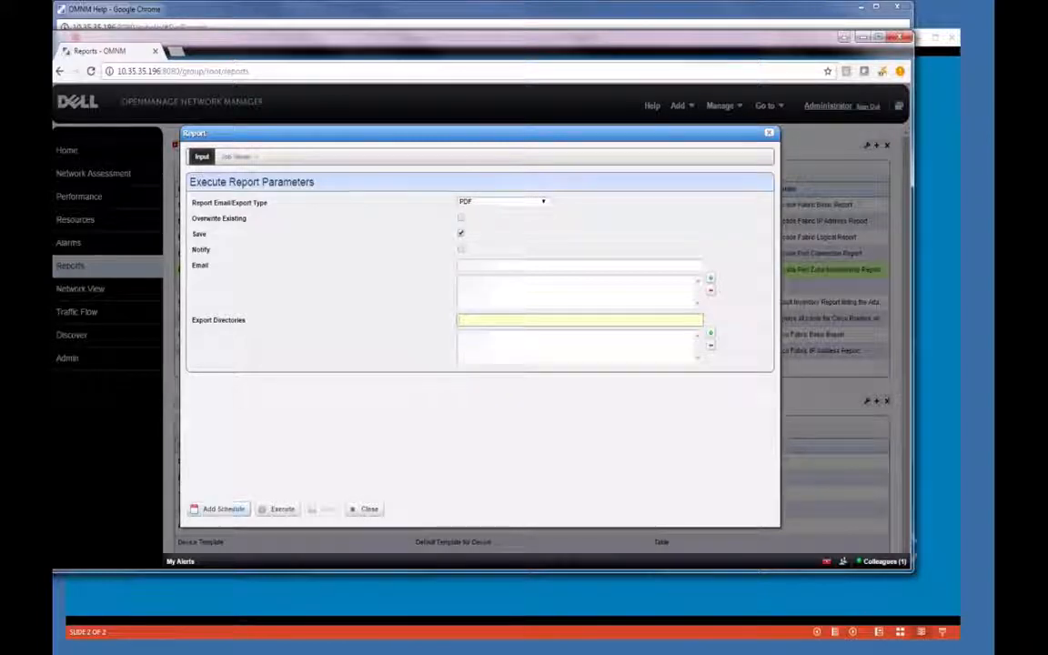
Examine the scheduling options for the report execution, and dismiss both the schedule and the execution parameters without applying anything
left_click(223, 508)
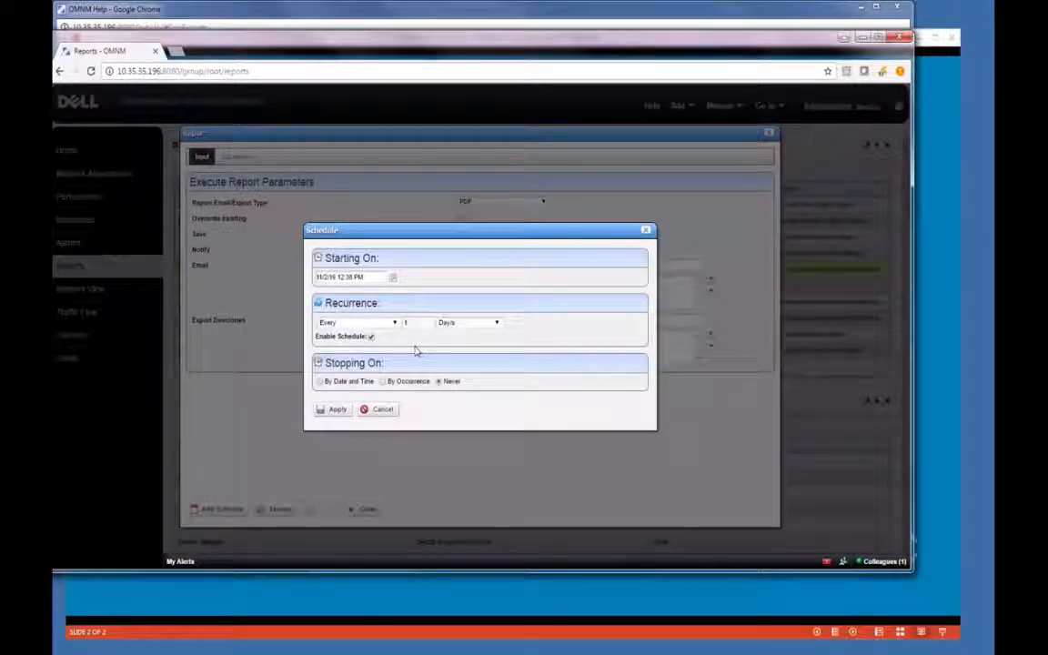
left_click(380, 411)
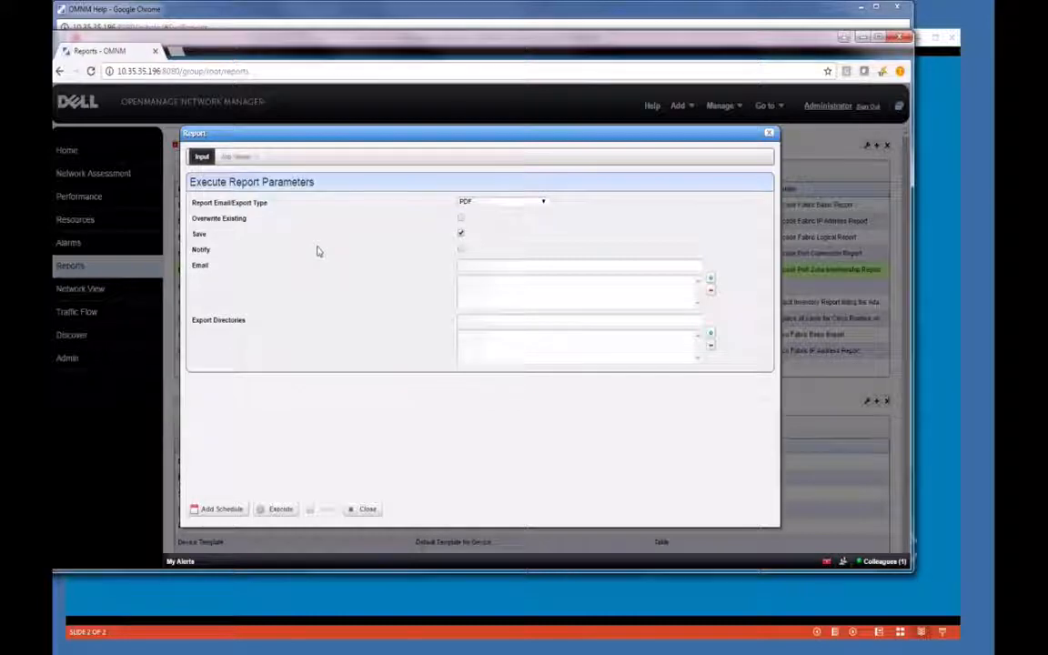
left_click(360, 510)
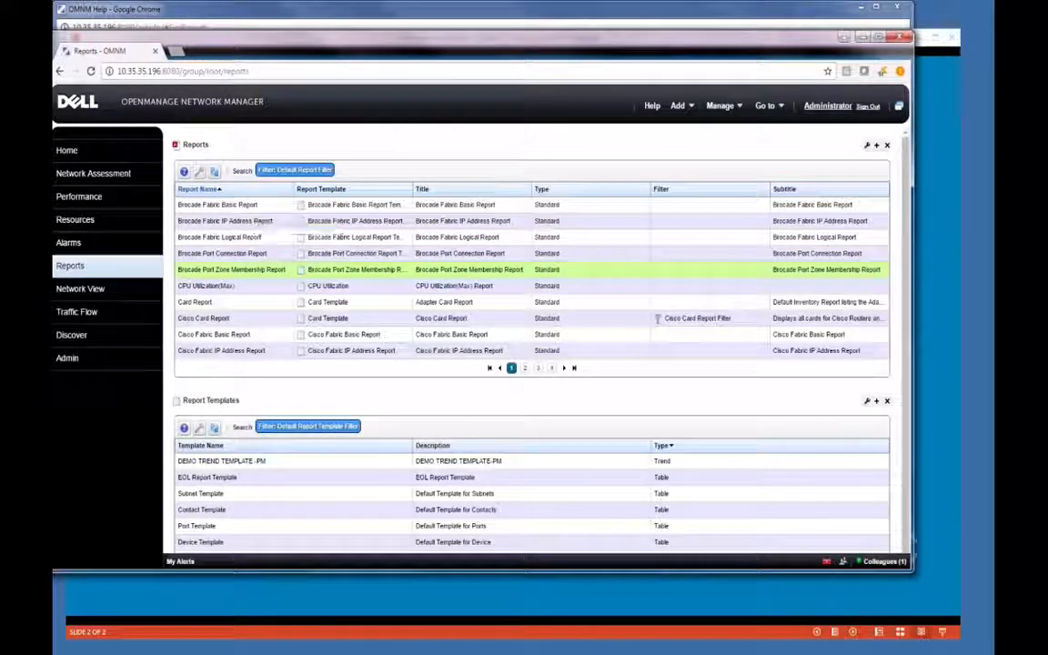
Maximize the Reports portlet, filter it by Cisco Reports, and rerun the filter from its advanced criteria with report name beginning with Cisco
left_click(876, 146)
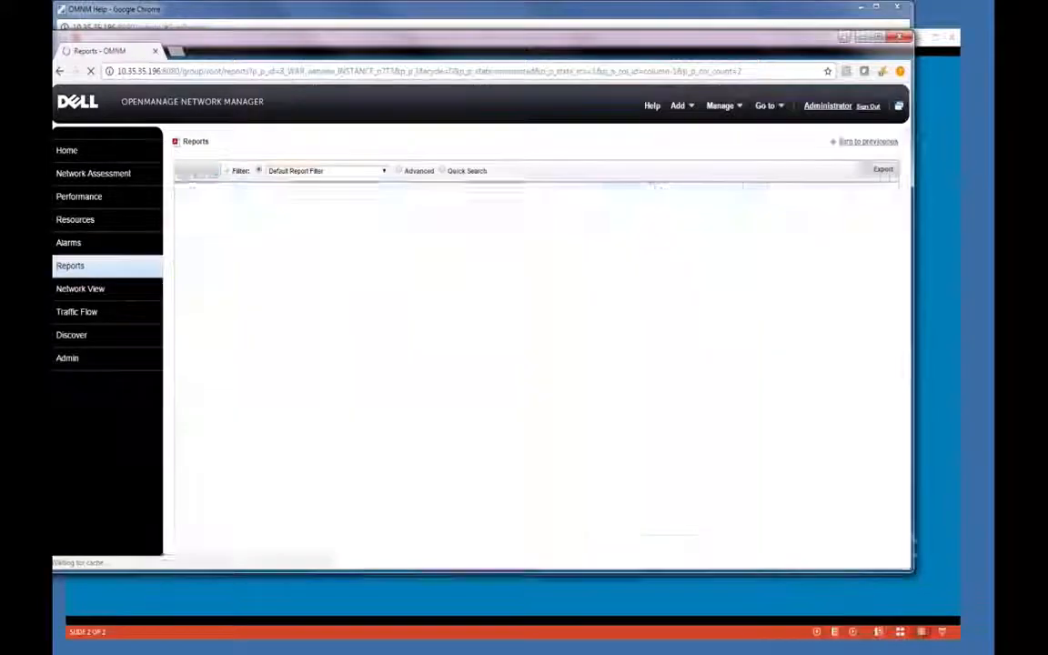
left_click(341, 171)
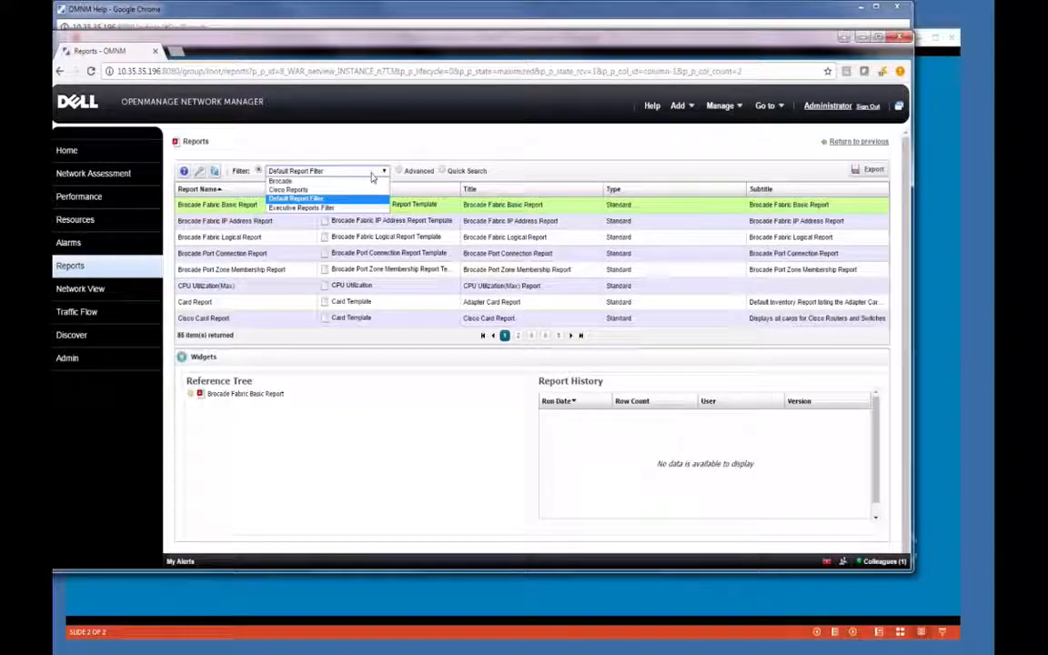
left_click(341, 189)
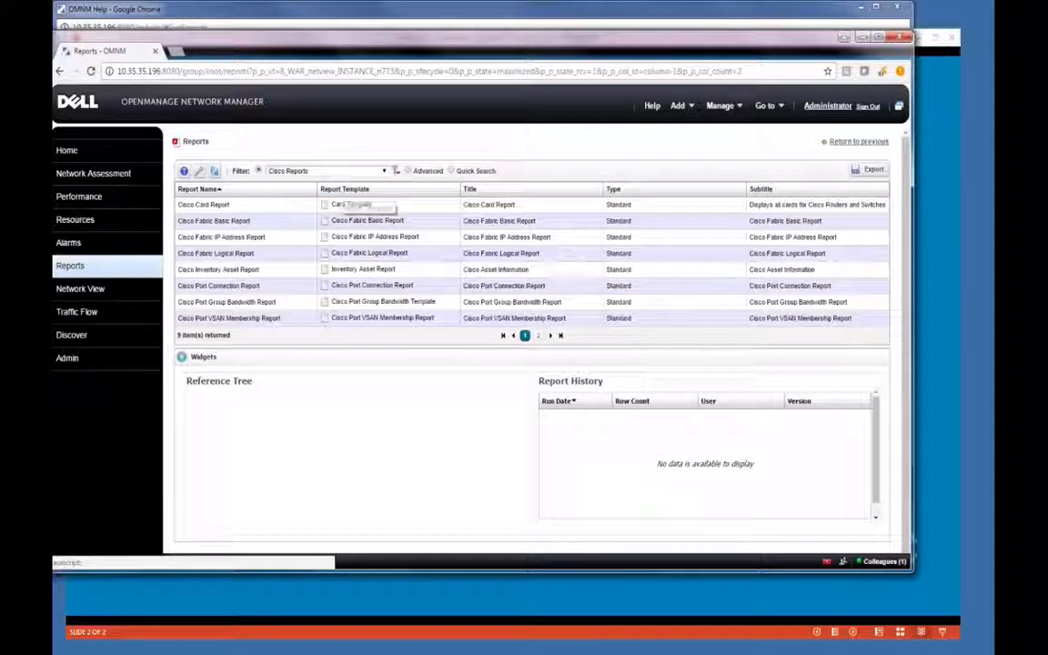
left_click(408, 171)
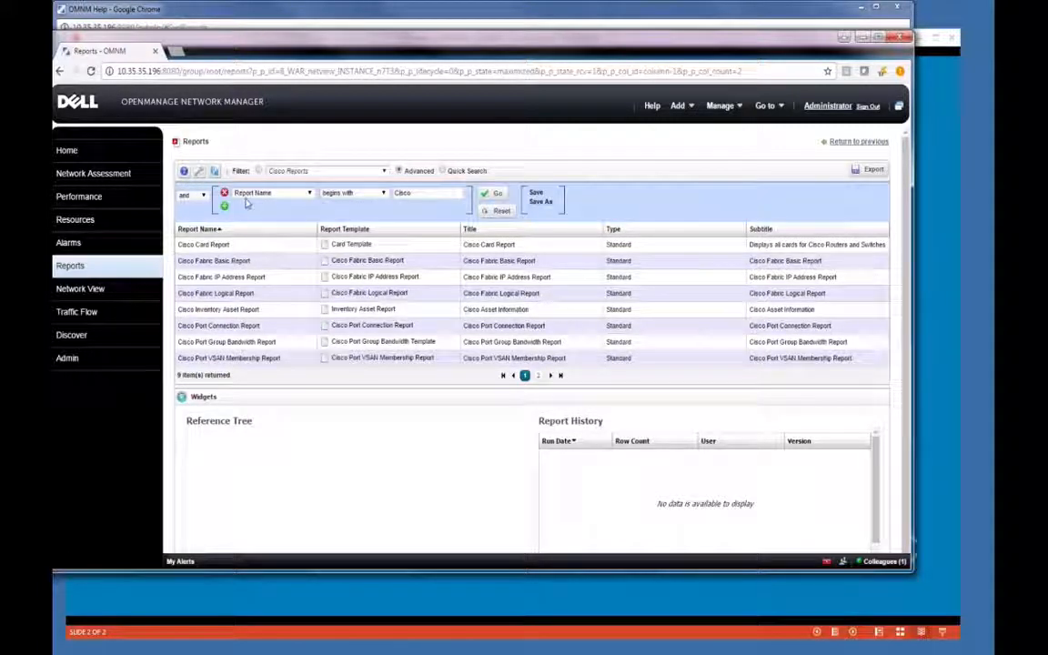
double_click(423, 193)
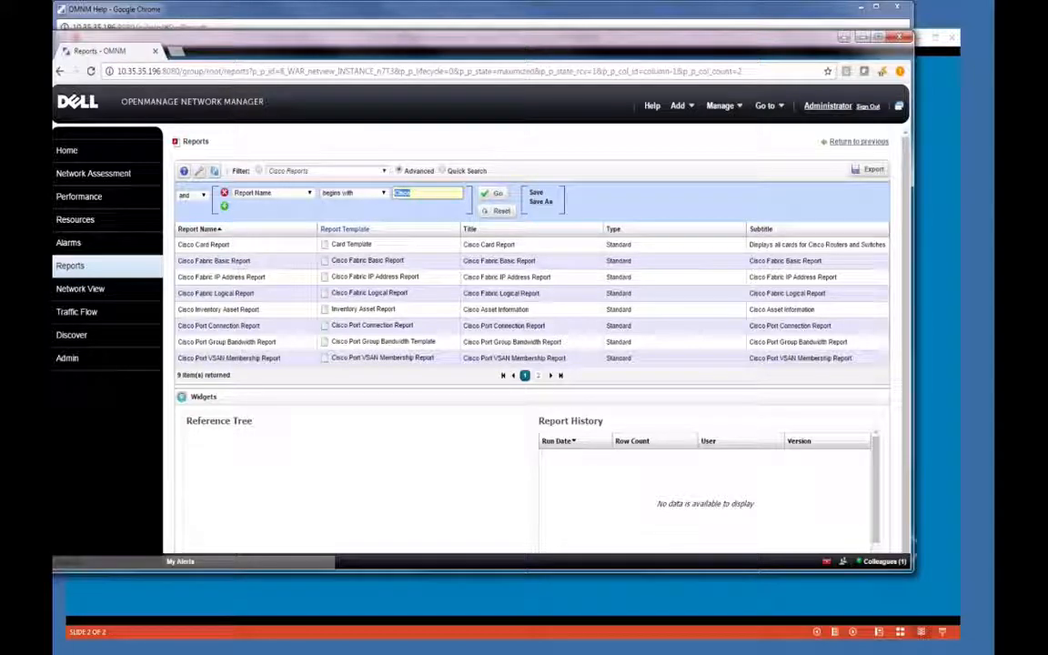
left_click(494, 193)
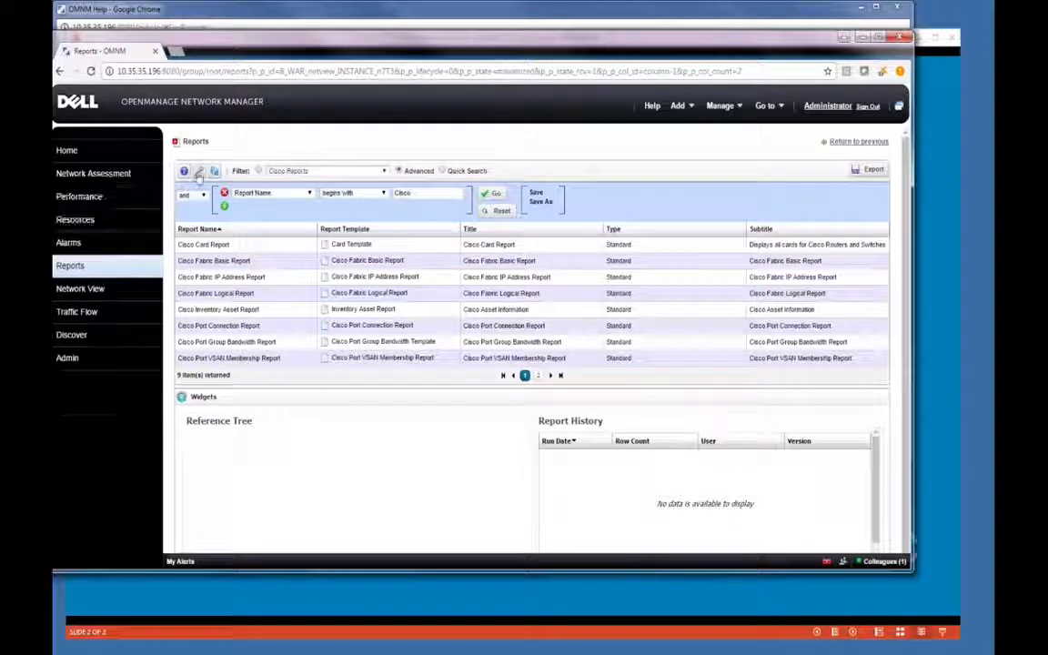
Set the maximized Reports portlet's default filter to Cisco Reports, and return to the Reports page and maximize the portlet again to check it
left_click(199, 171)
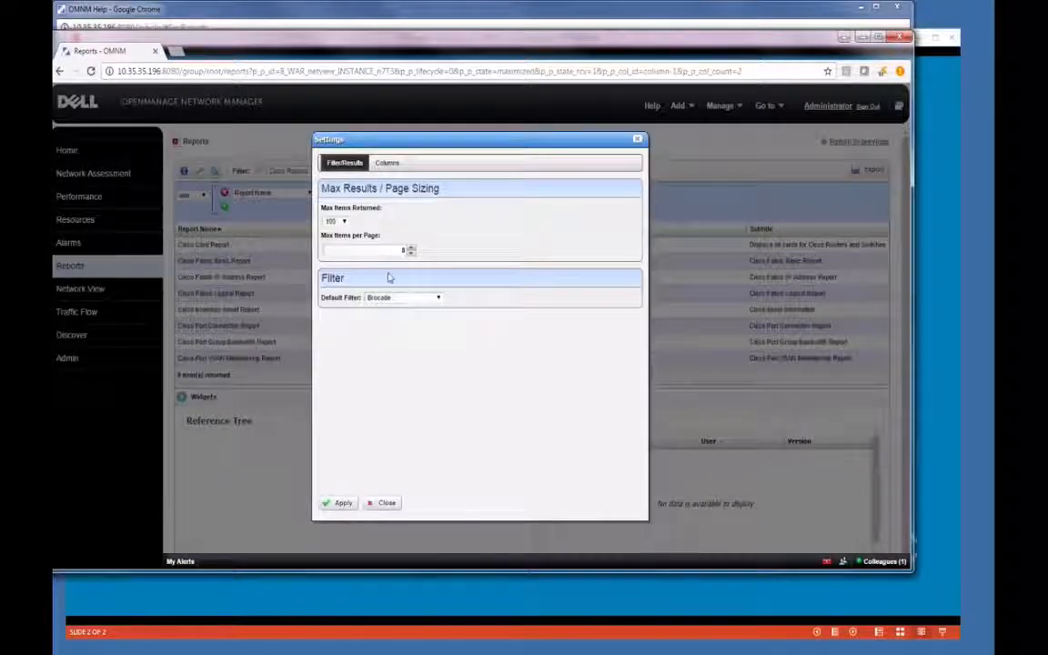
left_click(402, 299)
left_click(387, 316)
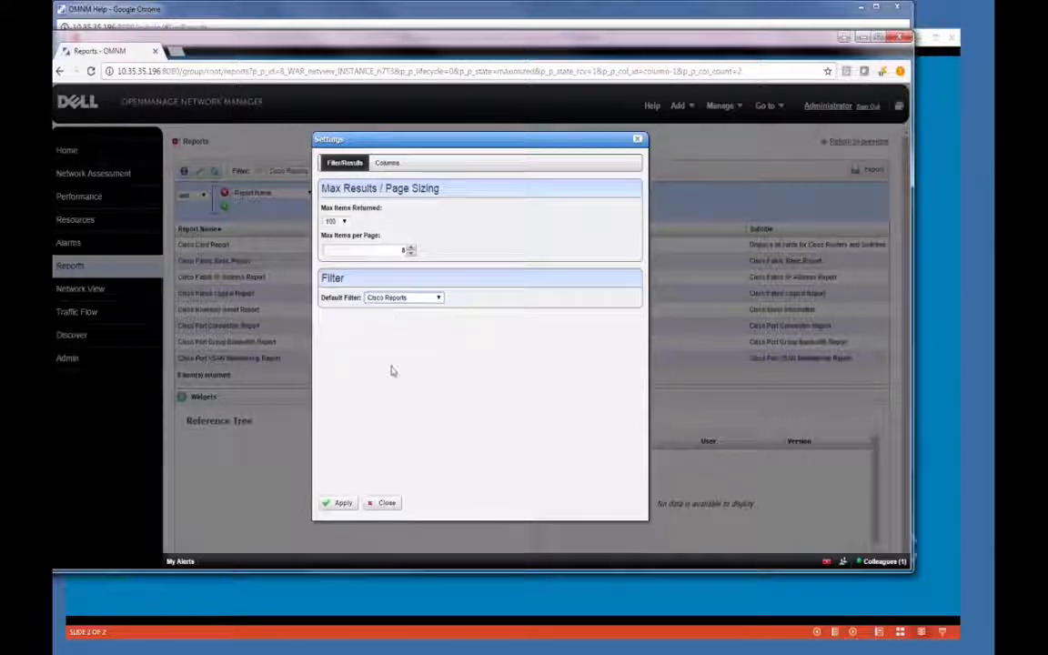
left_click(338, 502)
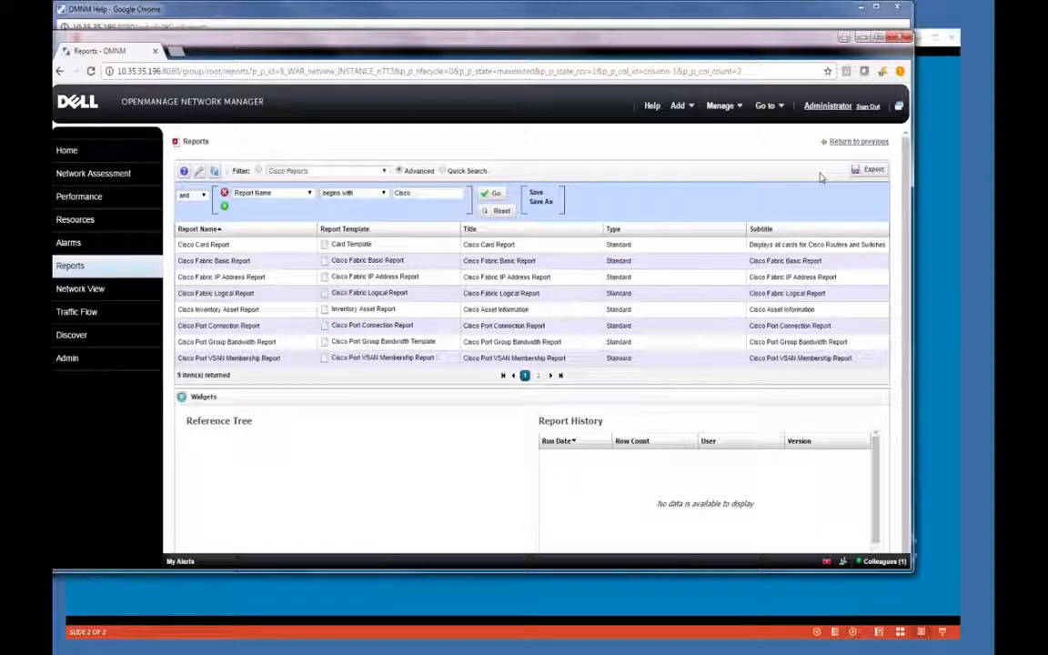
left_click(855, 142)
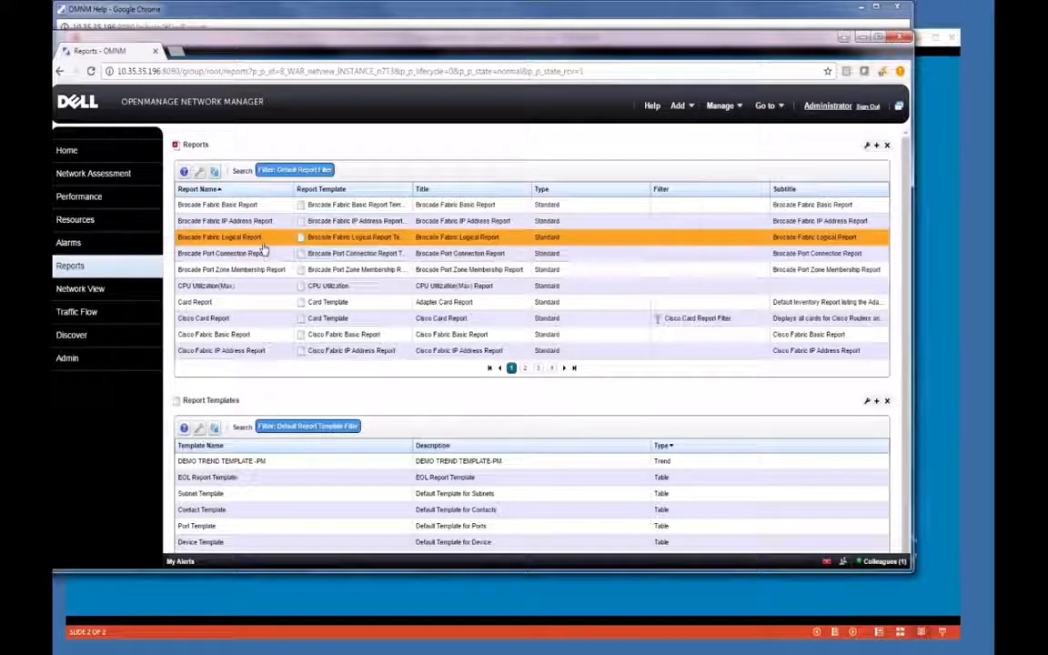
left_click(877, 145)
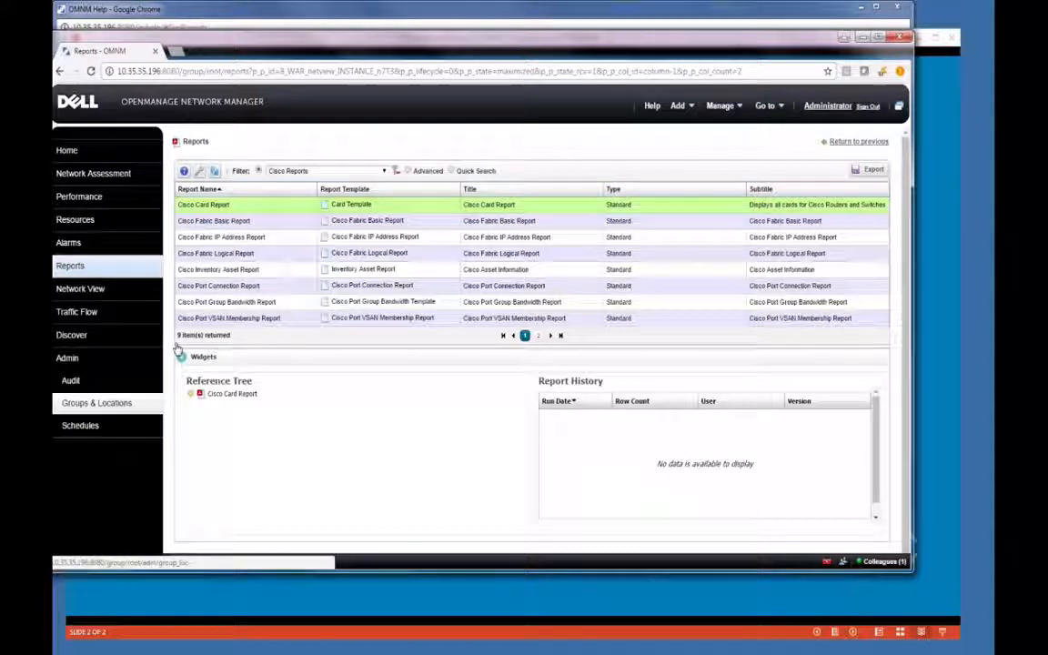
Examine the available report filters and the attributes offered for advanced criteria, and return to the PowerPoint thank-you slide
left_click(371, 172)
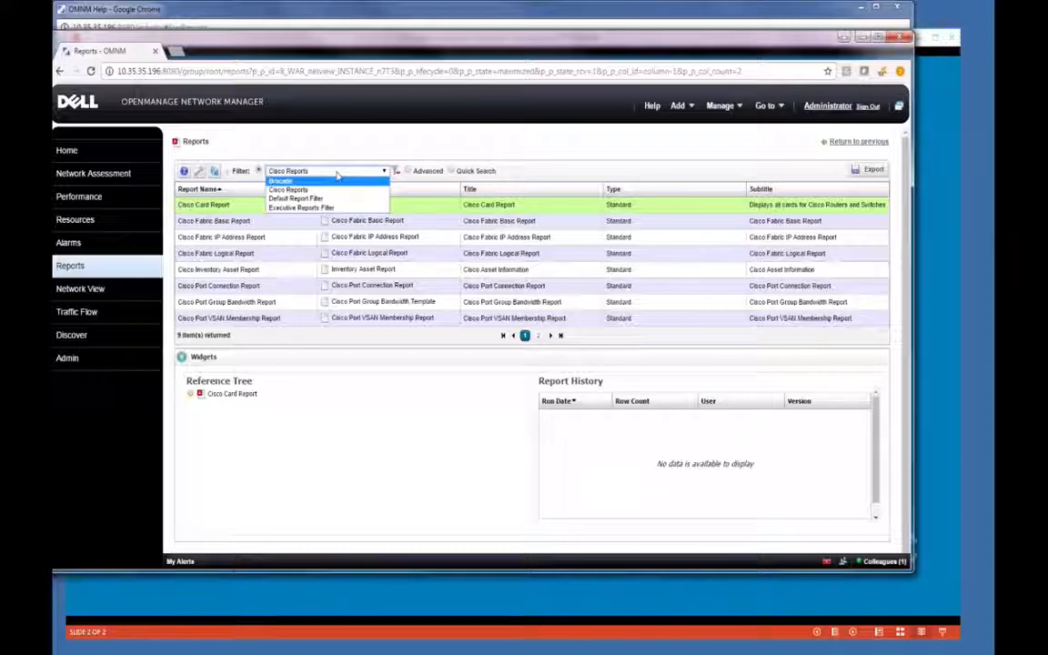
left_click(409, 171)
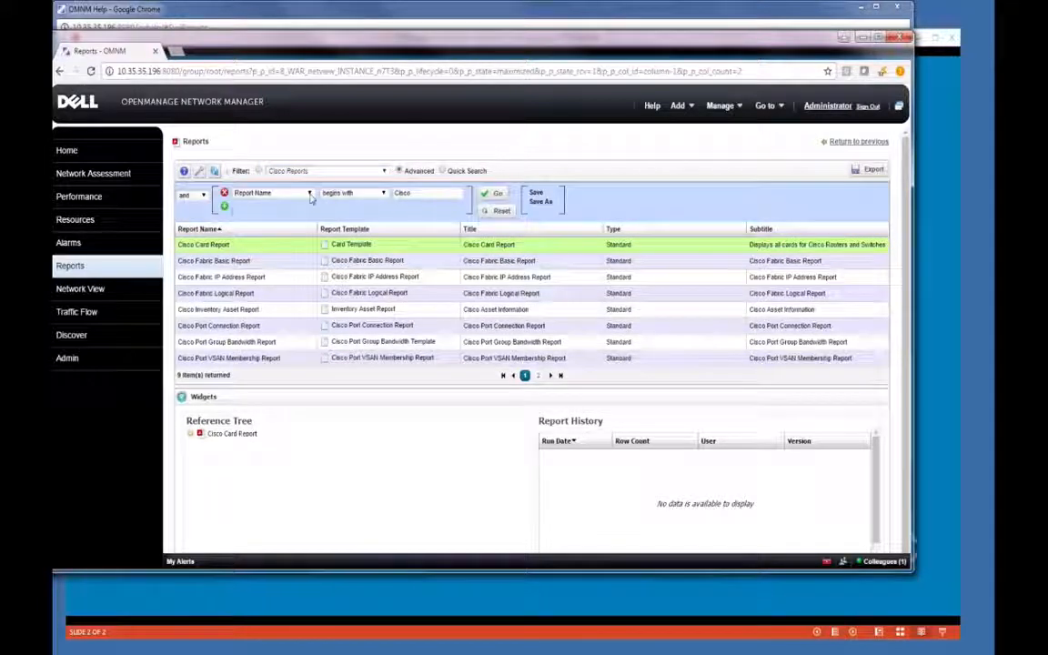
left_click(311, 195)
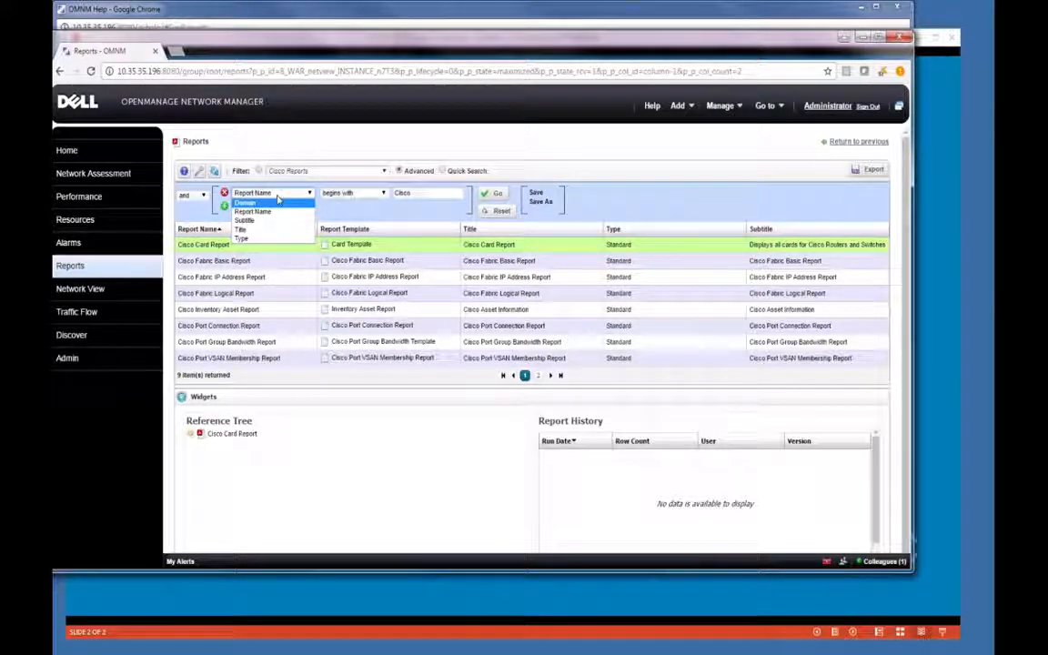
left_click(587, 179)
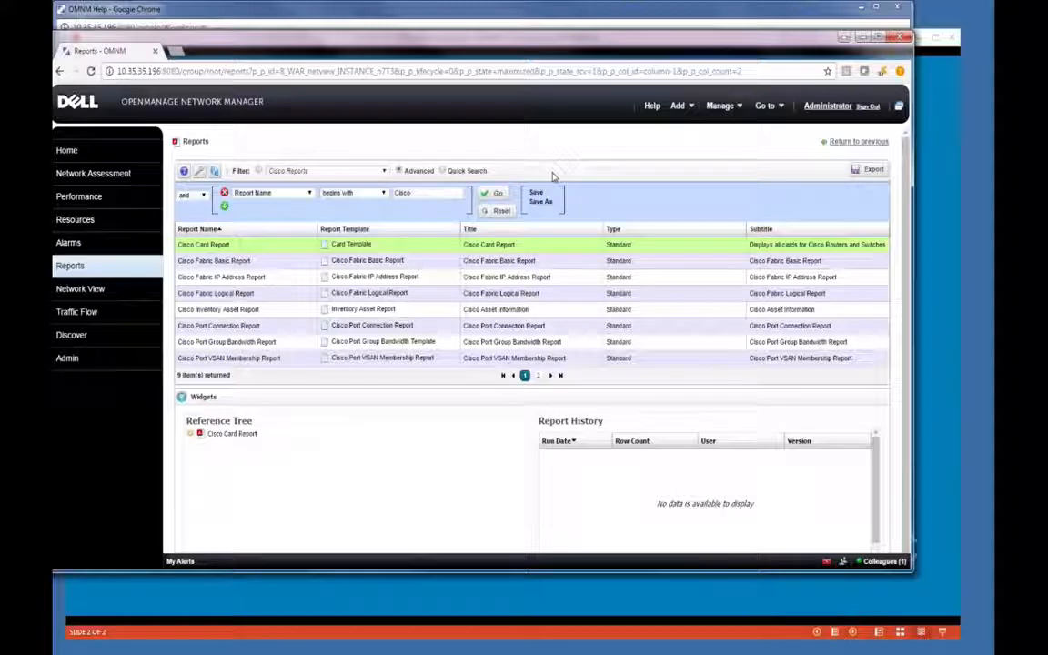
left_click(936, 410)
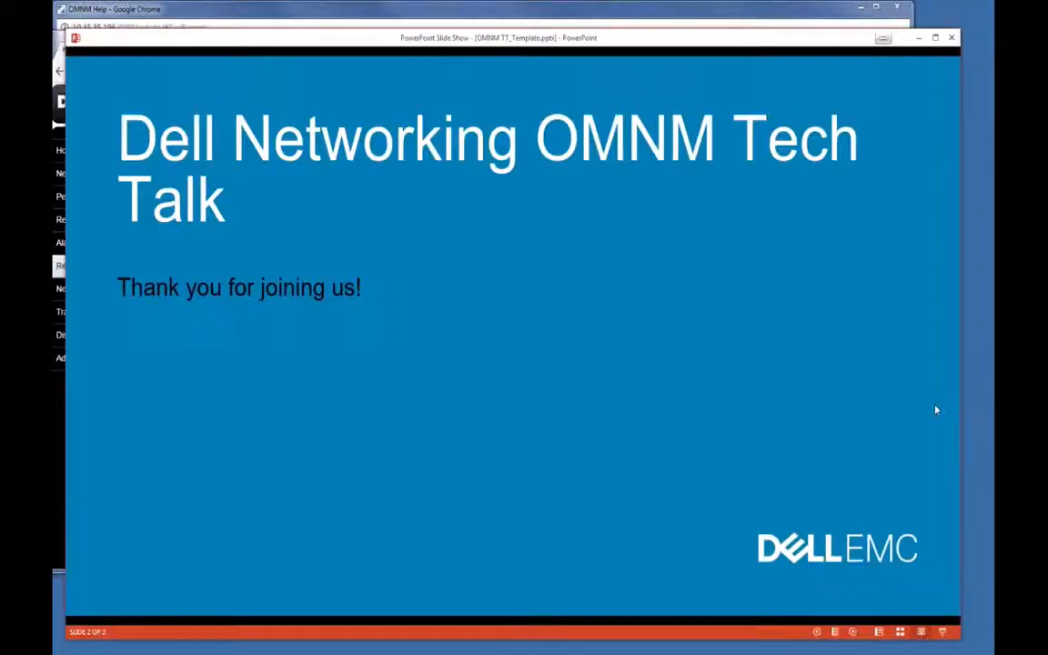